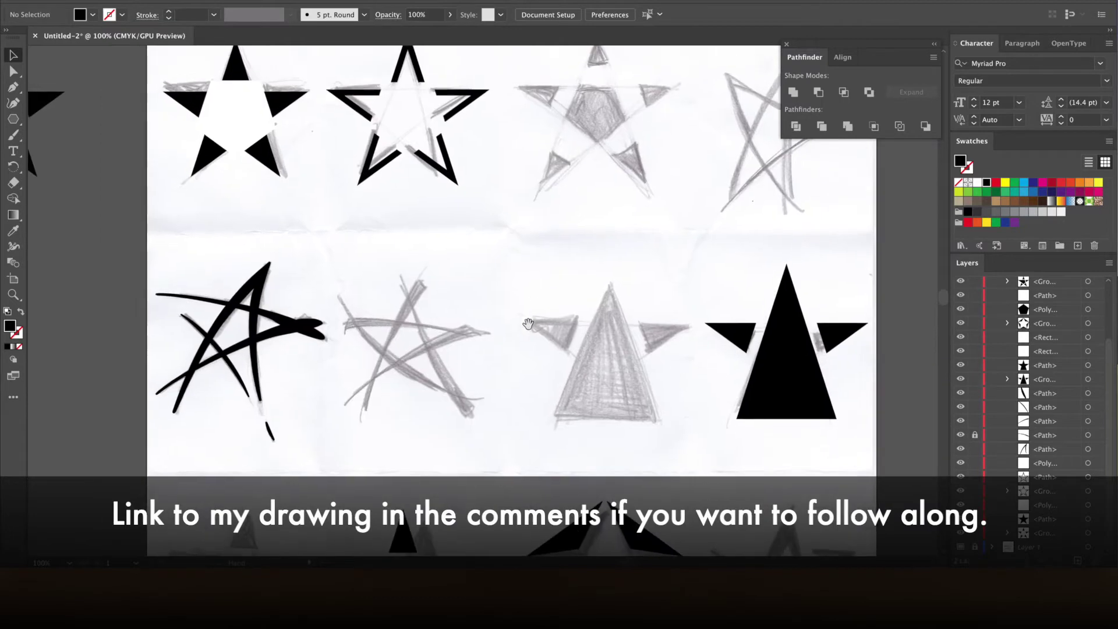
# Move the black segmented star off the second sketch and onto the first sketch in its row
pyautogui.scroll(3, 509, 268)
pyautogui.hscroll(-2, 509, 268)
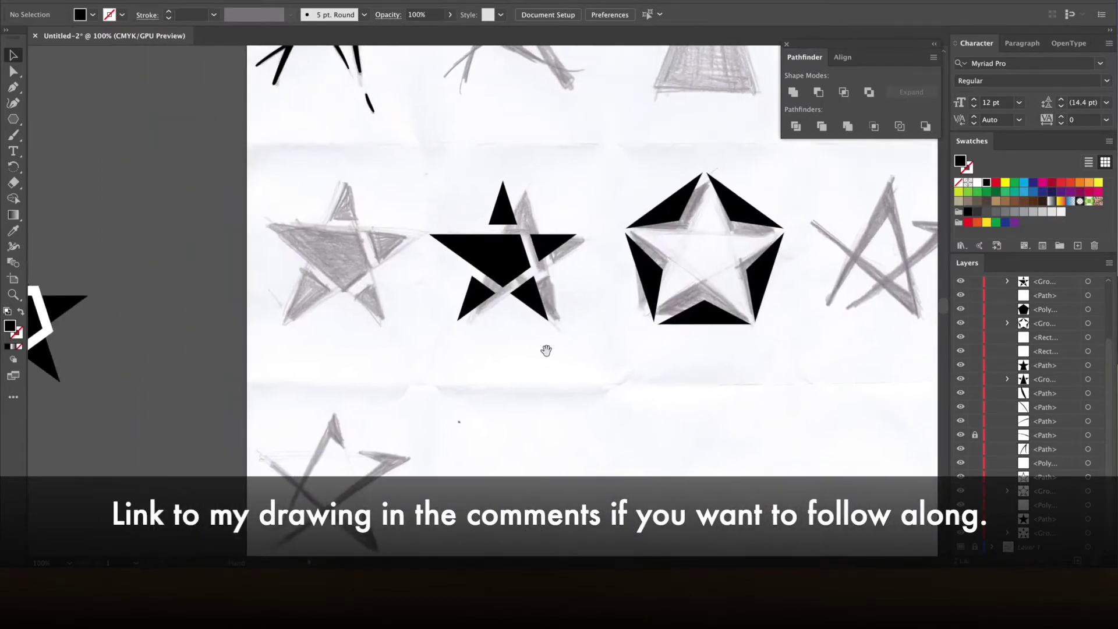
pyautogui.moveTo(503, 253); pyautogui.dragTo(340, 254)
pyautogui.click(567, 311)
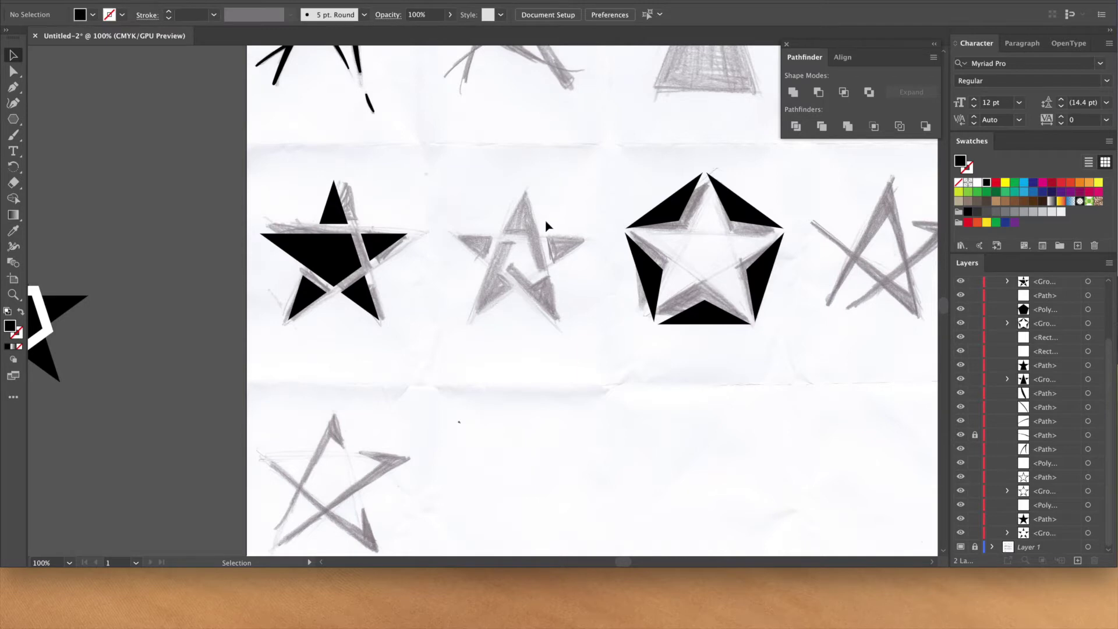
# Draw a solid black five-pointed star about 113 pt wide and 108 pt high, and place it below the sketch to the right of the segmented star
pyautogui.hotkey('ctrl', '=')
pyautogui.moveTo(526, 304); pyautogui.dragTo(402, 272)
pyautogui.click(13, 120)
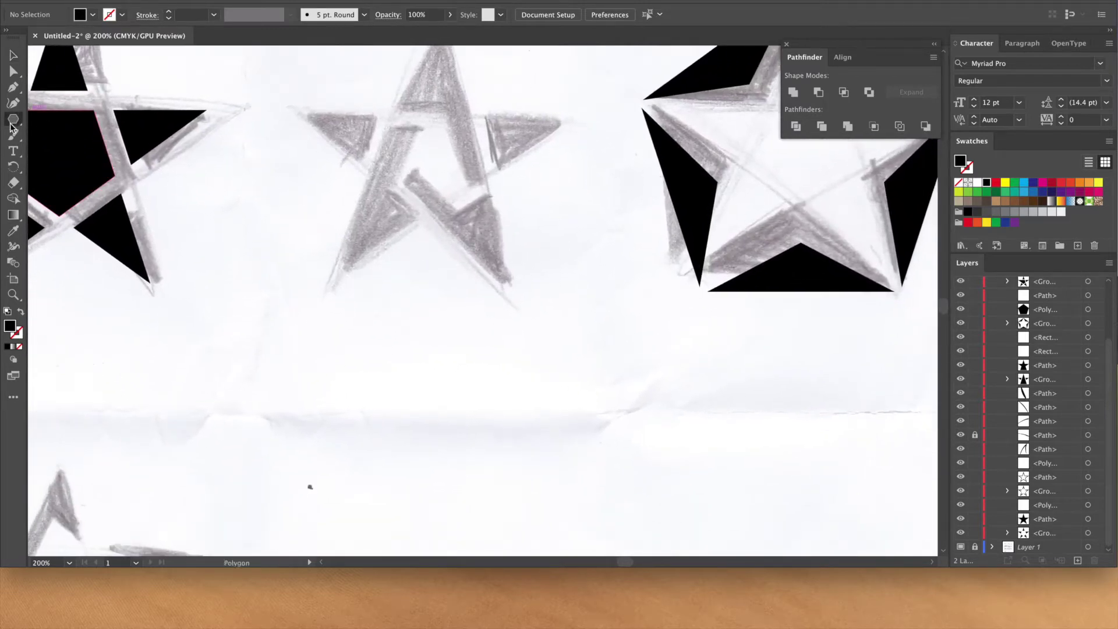
pyautogui.moveTo(427, 331)
pyautogui.mouseDown()
pyautogui.moveTo(415, 415)
pyautogui.moveTo(376, 419)
pyautogui.moveTo(377, 433)
pyautogui.mouseUp()
pyautogui.press('super+z')
pyautogui.moveTo(17, 124); pyautogui.dragTo(53, 175)
pyautogui.moveTo(446, 313); pyautogui.dragTo(363, 428)
pyautogui.press('alt')
pyautogui.click(13, 56)
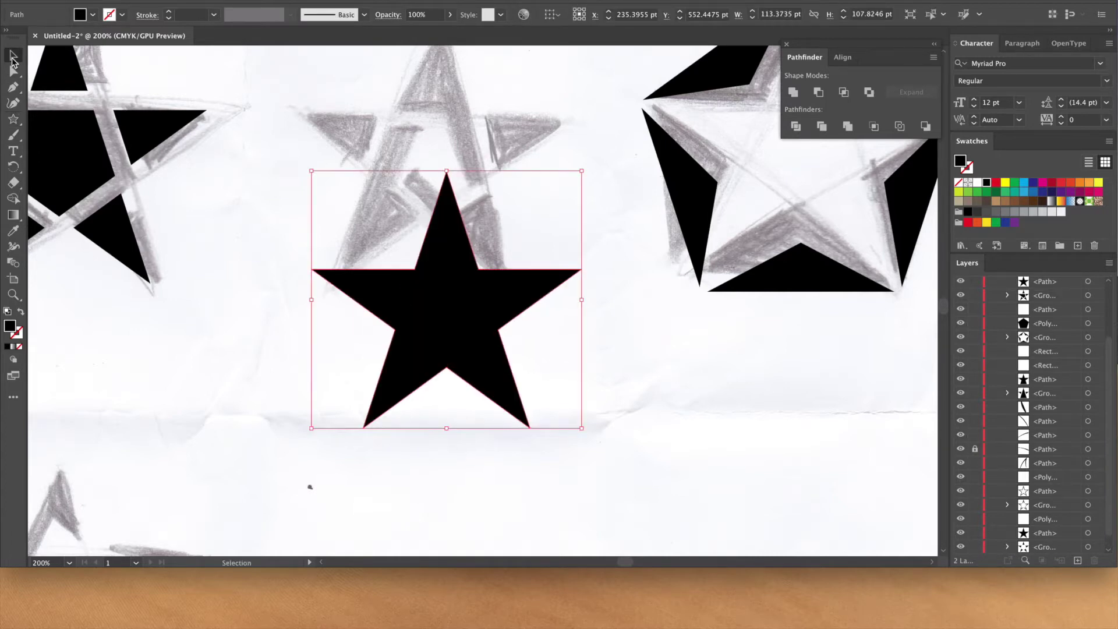
pyautogui.moveTo(428, 316); pyautogui.dragTo(406, 329)
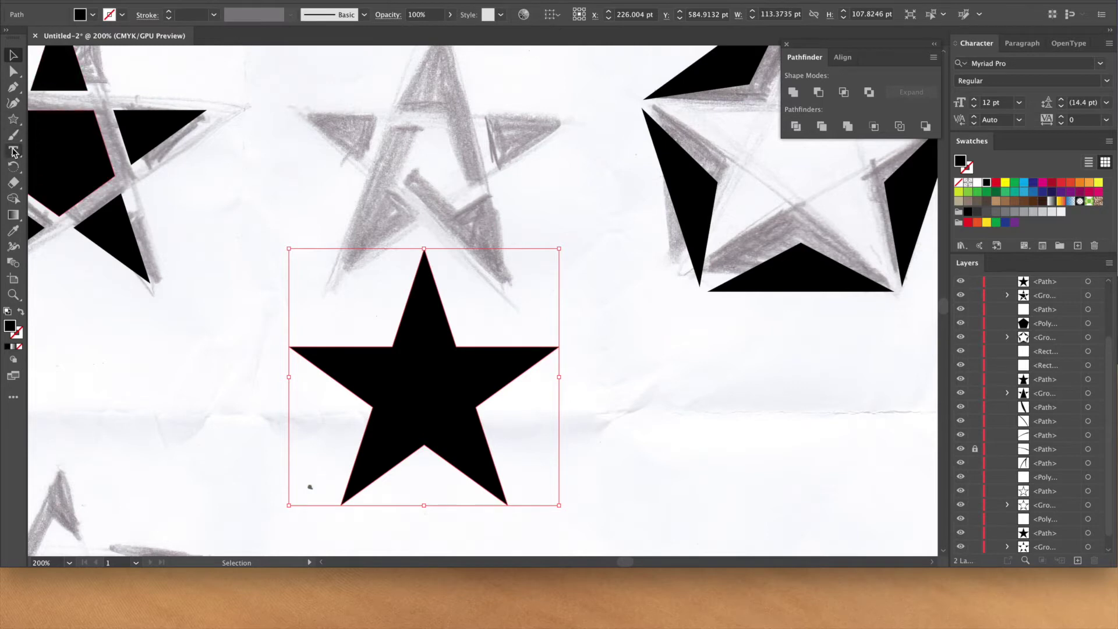
# Draw a narrow vertical rectangle about 7.3 by 48 pt above the star's left arm and fill it white
pyautogui.moveTo(12, 119); pyautogui.dragTo(60, 122)
pyautogui.moveTo(335, 205); pyautogui.dragTo(317, 319)
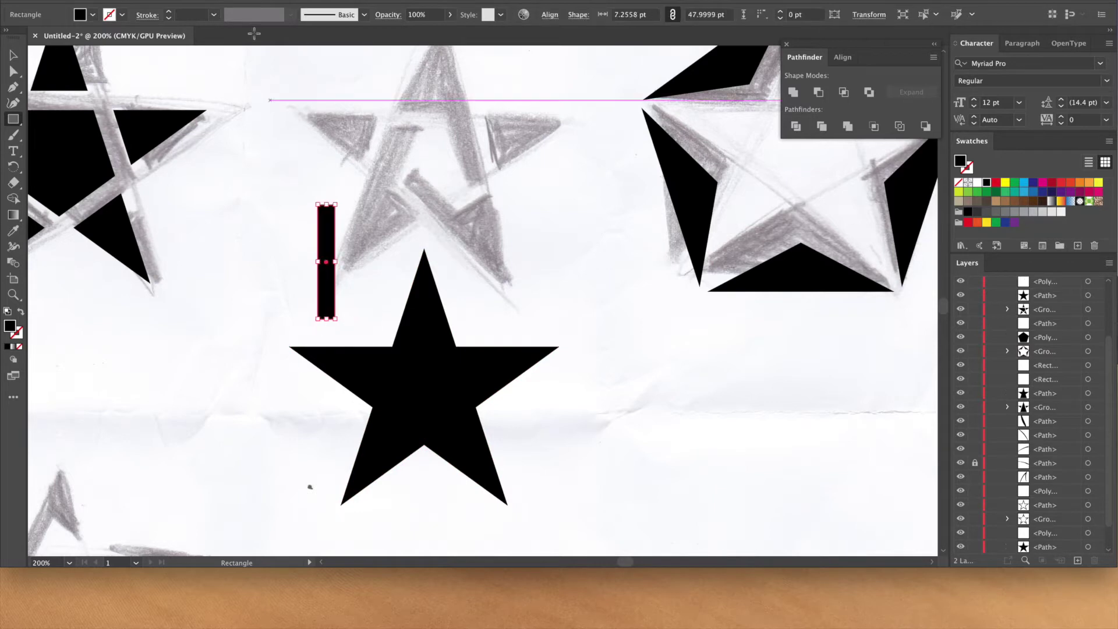
pyautogui.click(91, 16)
pyautogui.click(27, 37)
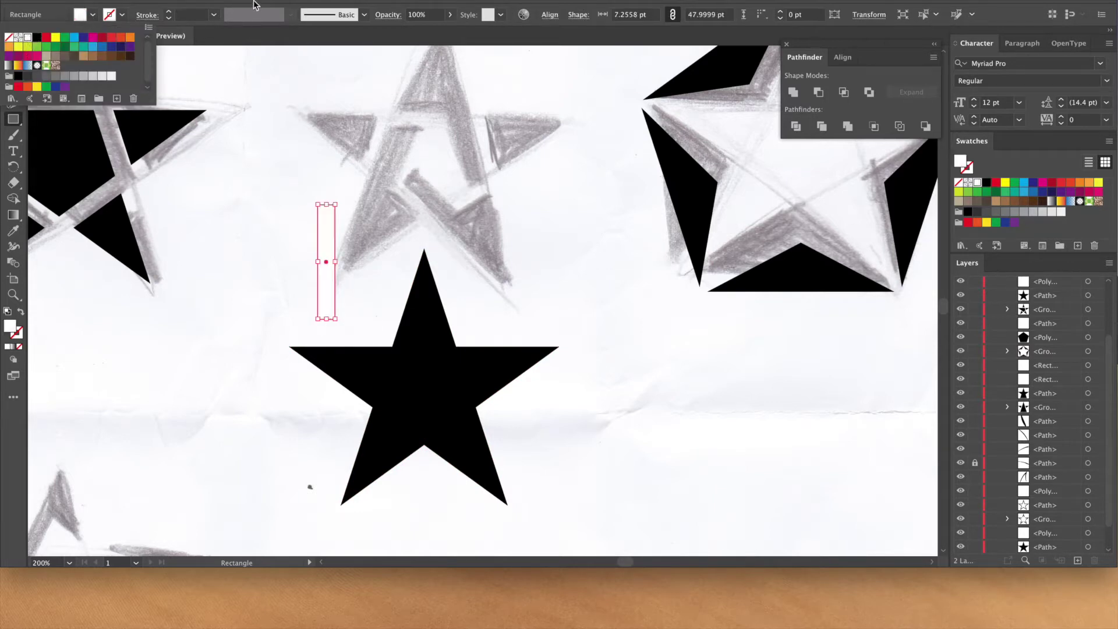
pyautogui.click(253, 4)
# Move the white rectangle onto the star and rotate it to run parallel along the left edge of the top point
pyautogui.click(12, 57)
pyautogui.moveTo(327, 227); pyautogui.dragTo(382, 309)
pyautogui.press('super+equal')
pyautogui.press('super+equal')
pyautogui.press('super+equal')
pyautogui.moveTo(377, 355); pyautogui.dragTo(169, 292)
pyautogui.moveTo(293, 202); pyautogui.dragTo(342, 207)
pyautogui.moveTo(273, 408); pyautogui.dragTo(277, 418)
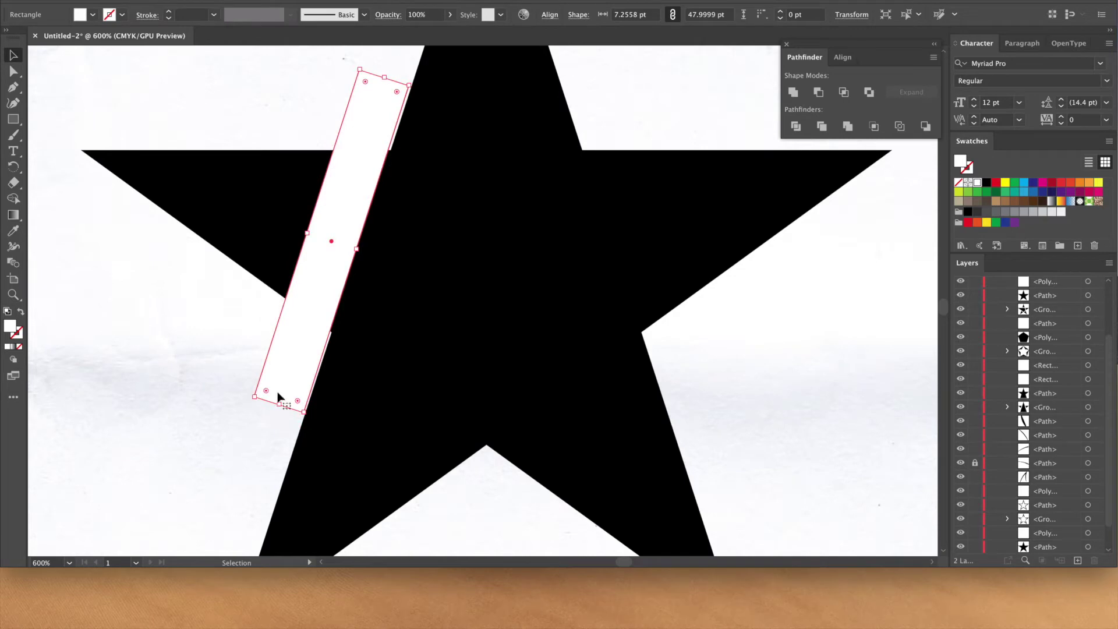
pyautogui.moveTo(316, 220); pyautogui.dragTo(327, 220)
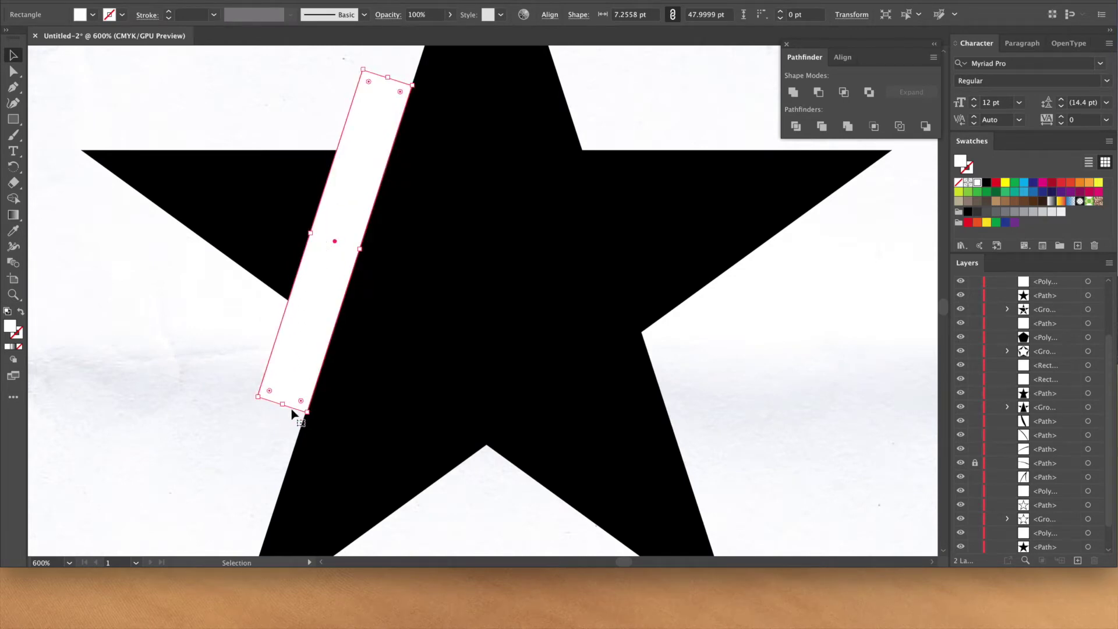
pyautogui.click(282, 452)
# Stretch the white rectangle at both ends to about 130 pt long, spanning the star from lower-left foot to top point
pyautogui.click(309, 365)
pyautogui.hotkey('ctrl', '-')
pyautogui.hotkey('ctrl', '-')
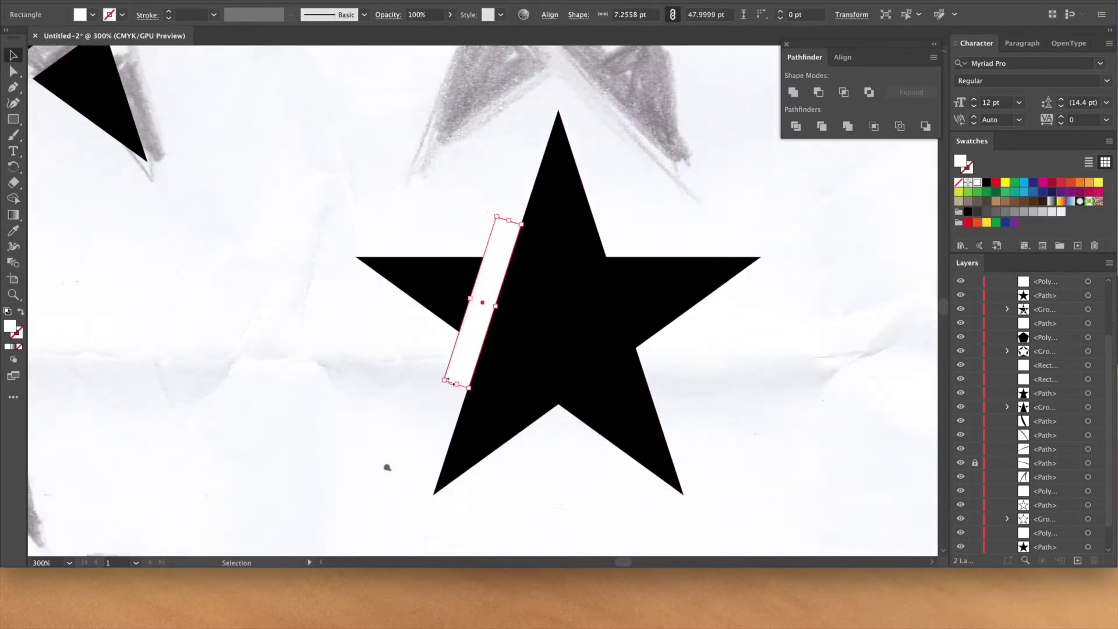
pyautogui.moveTo(457, 386); pyautogui.dragTo(413, 514)
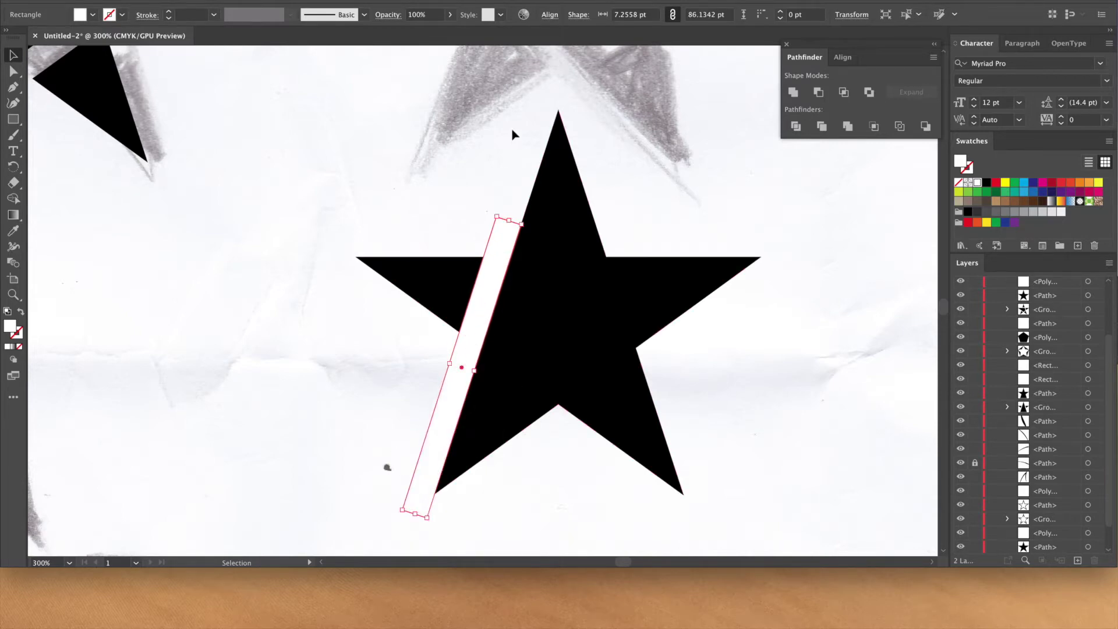
pyautogui.moveTo(509, 215); pyautogui.dragTo(556, 71)
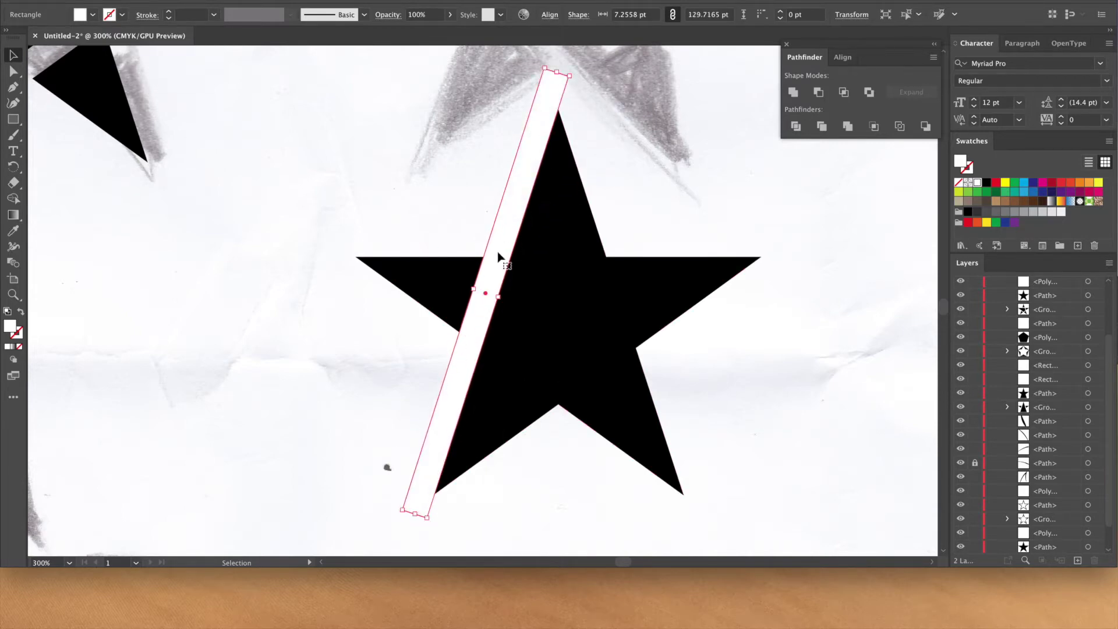
# Reposition the white rectangle down along the star's lower-left leg so its inner edge meets the foot, adjusting its angle
pyautogui.hotkey('ctrl', '+')
pyautogui.hotkey('ctrl', '+')
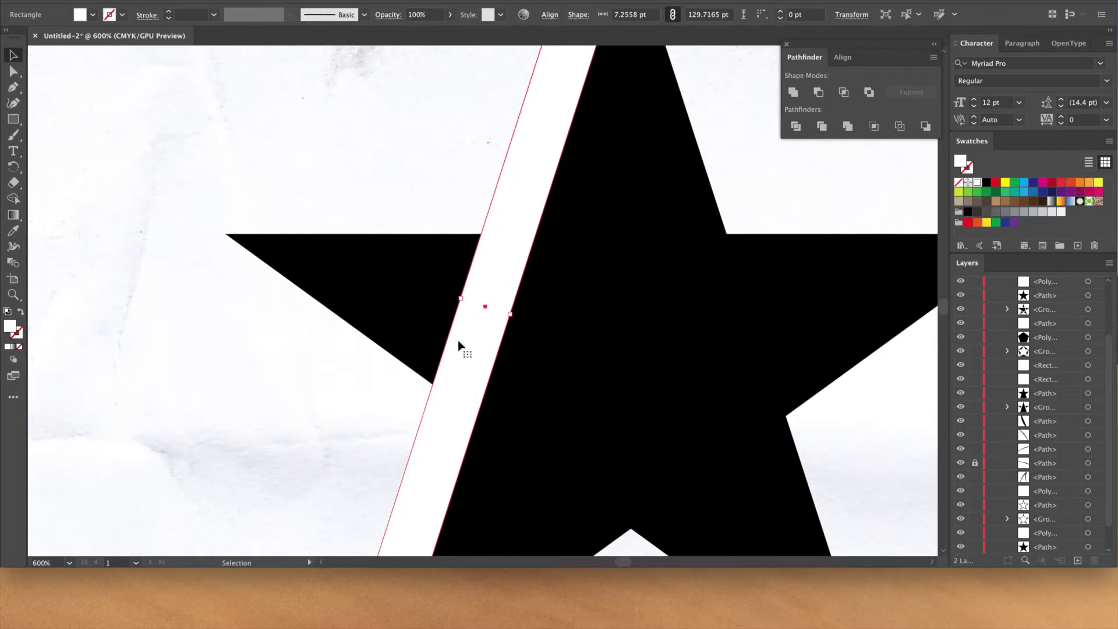
pyautogui.moveTo(407, 414); pyautogui.dragTo(352, 210)
pyautogui.moveTo(343, 332); pyautogui.dragTo(364, 287)
pyautogui.moveTo(504, 280); pyautogui.dragTo(467, 222)
pyautogui.moveTo(325, 252); pyautogui.dragTo(274, 347)
pyautogui.moveTo(375, 365); pyautogui.dragTo(467, 171)
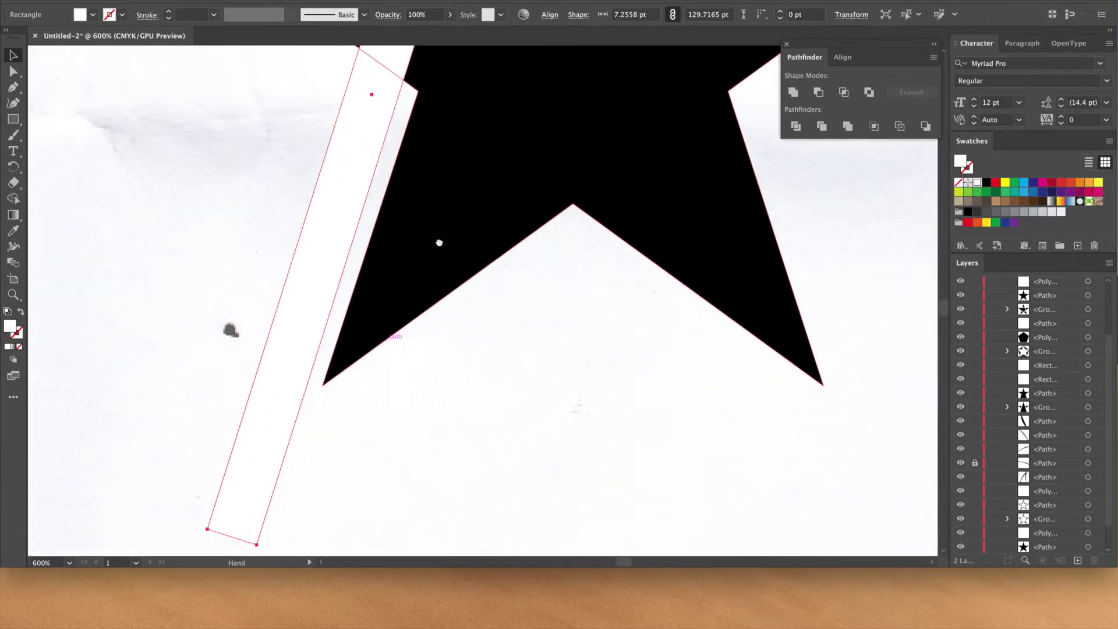
pyautogui.moveTo(439, 239); pyautogui.dragTo(386, 336)
pyautogui.moveTo(305, 350); pyautogui.dragTo(299, 378)
pyautogui.moveTo(334, 277); pyautogui.dragTo(324, 391)
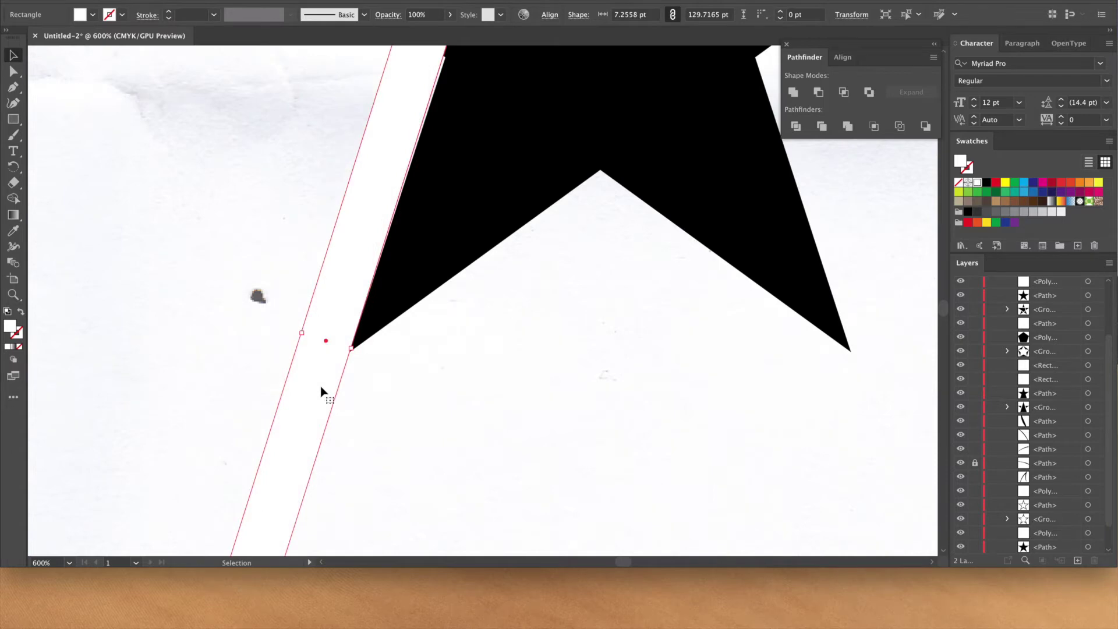
# Stretch the rectangle's upper end just past the star's top point, making it about 179 pt long
pyautogui.moveTo(540, 60); pyautogui.dragTo(404, 342)
pyautogui.moveTo(504, 77); pyautogui.dragTo(402, 299)
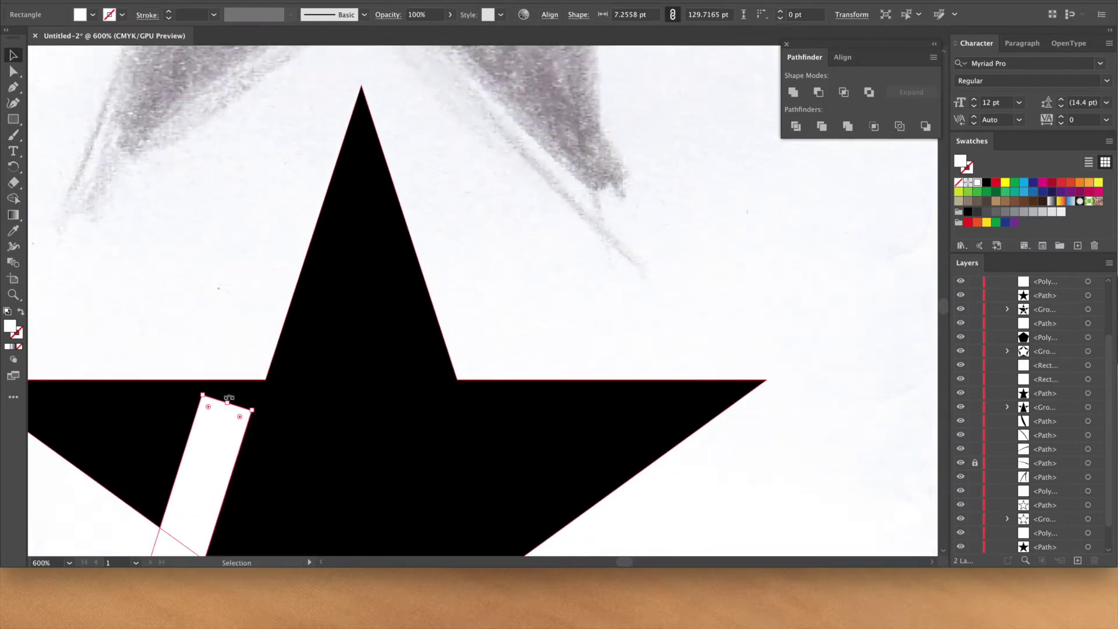
pyautogui.moveTo(223, 403); pyautogui.dragTo(419, 45)
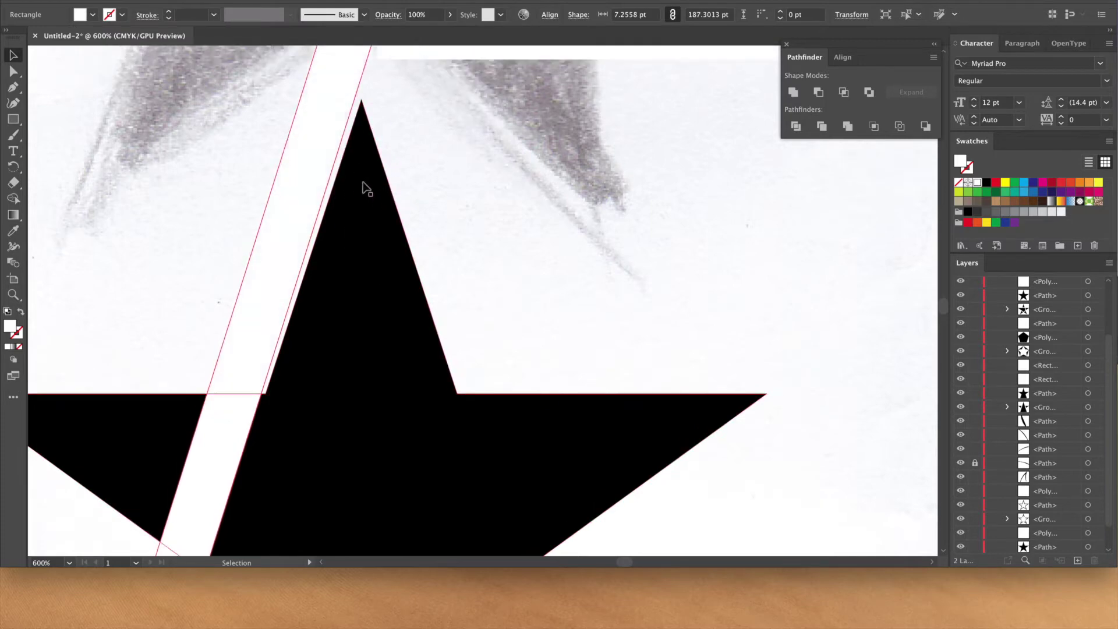
pyautogui.moveTo(367, 175); pyautogui.dragTo(328, 293)
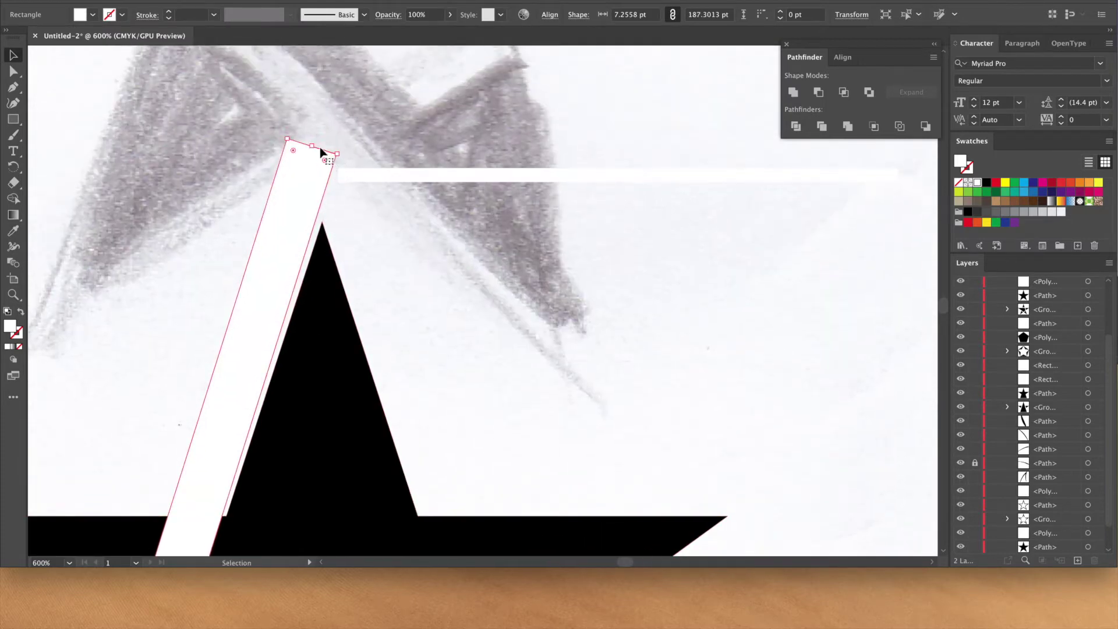
pyautogui.moveTo(314, 146); pyautogui.dragTo(300, 204)
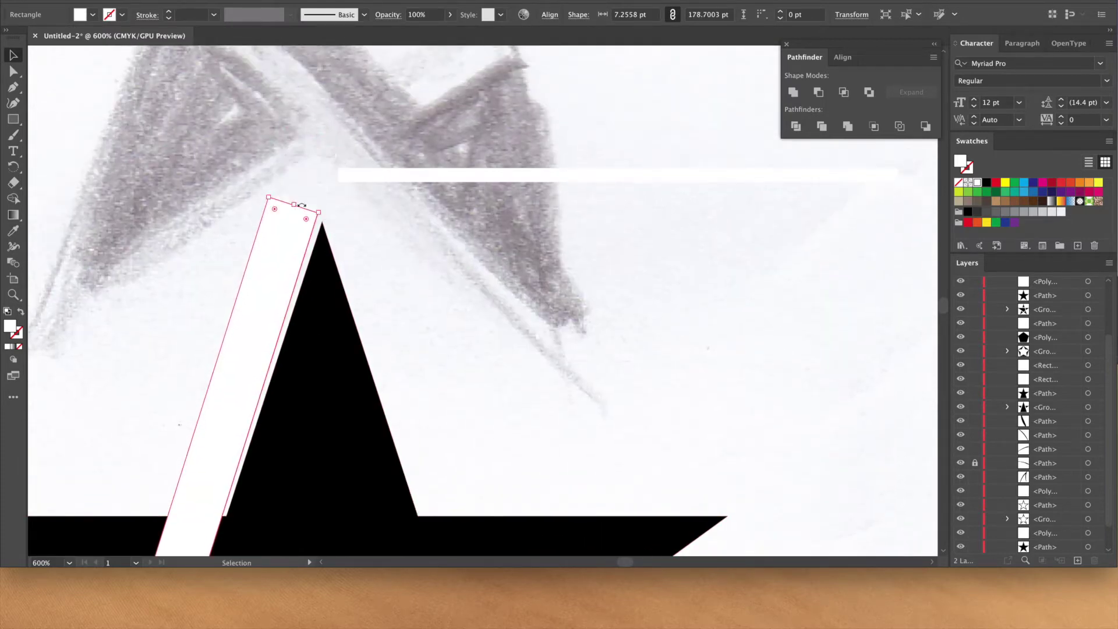
pyautogui.click(395, 173)
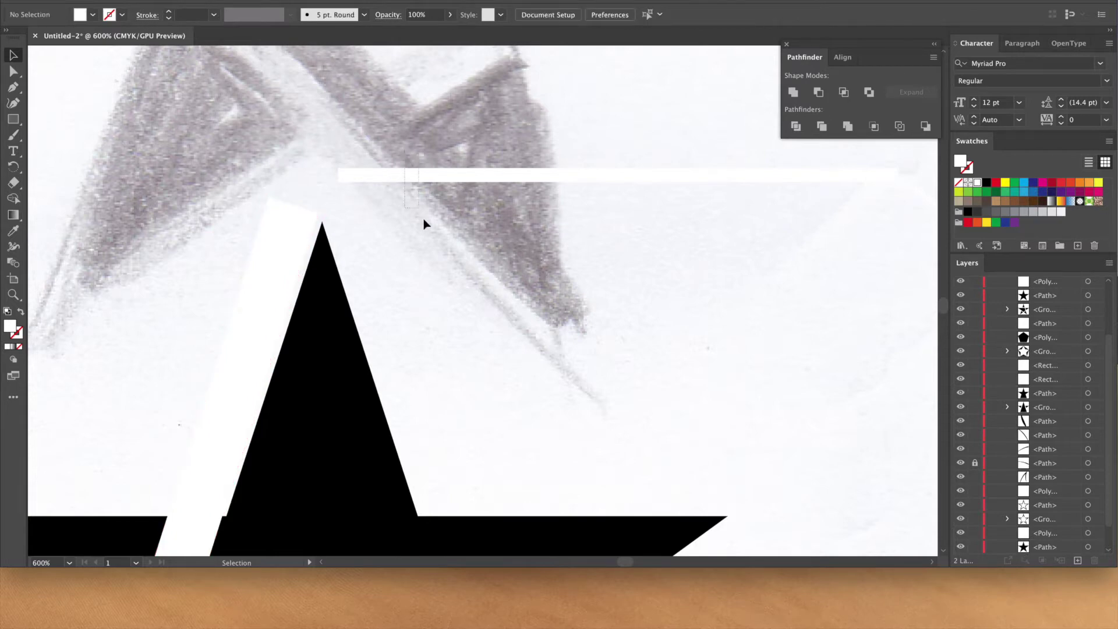
# Rotate the white rectangle slightly so its inner edge follows the star from the top point to the lower-left foot
pyautogui.moveTo(606, 221); pyautogui.dragTo(581, 230)
pyautogui.scroll(-3, 492, 205)
pyautogui.hscroll(-3, 492, 204)
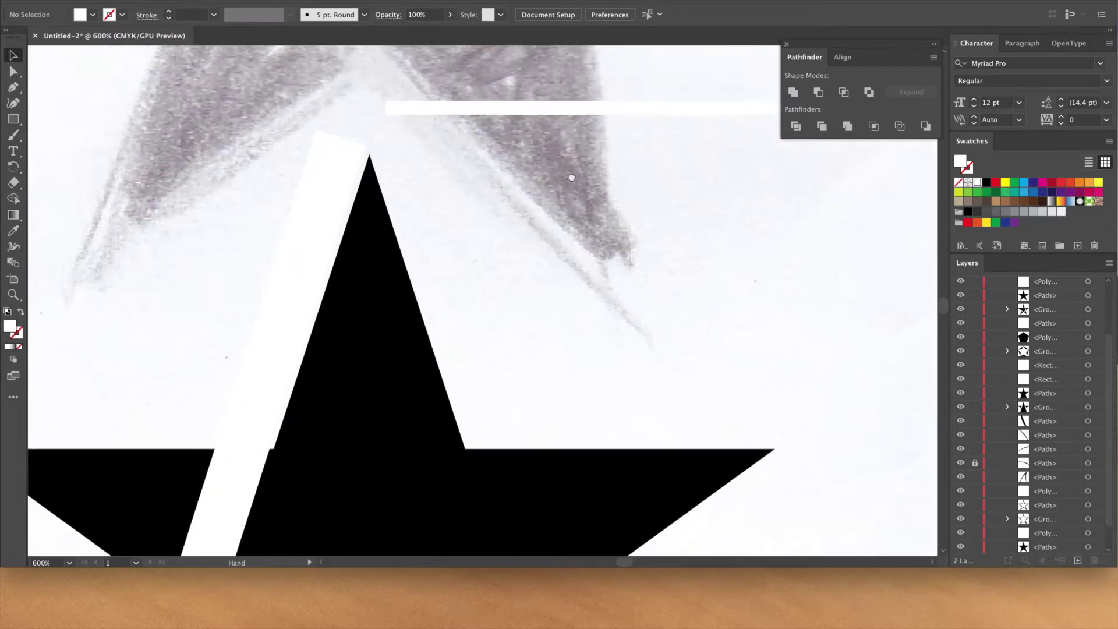
pyautogui.click(366, 192)
pyautogui.moveTo(407, 129); pyautogui.dragTo(406, 132)
pyautogui.press('space')
pyautogui.scroll(-10, 383, 400)
pyautogui.hscroll(-2, 384, 399)
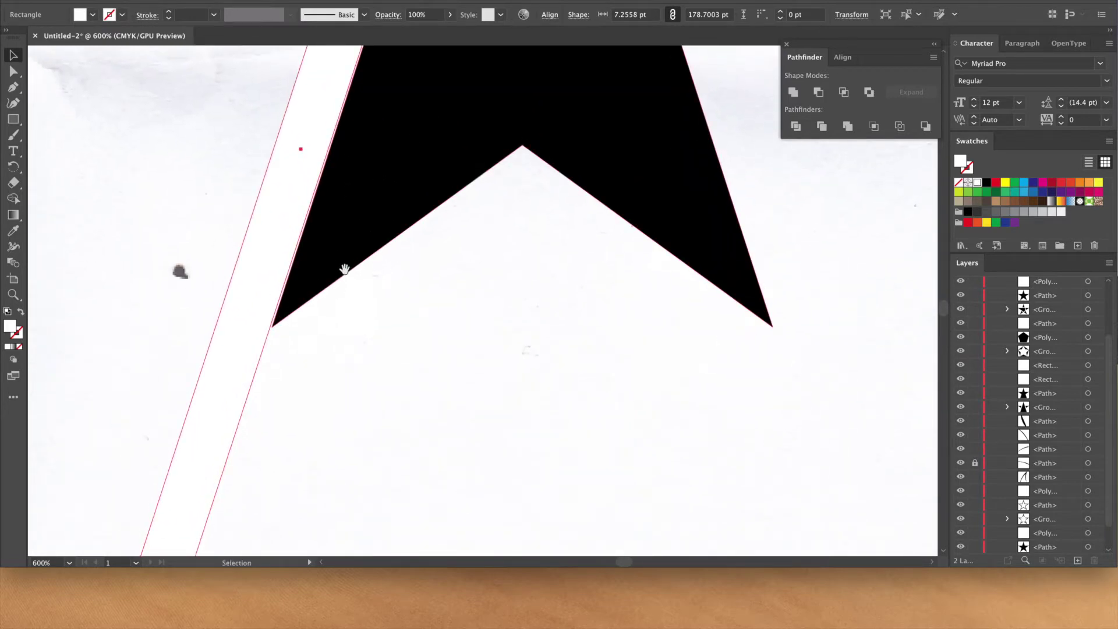
pyautogui.scroll(10, 349, 312)
pyautogui.hscroll(2, 387, 329)
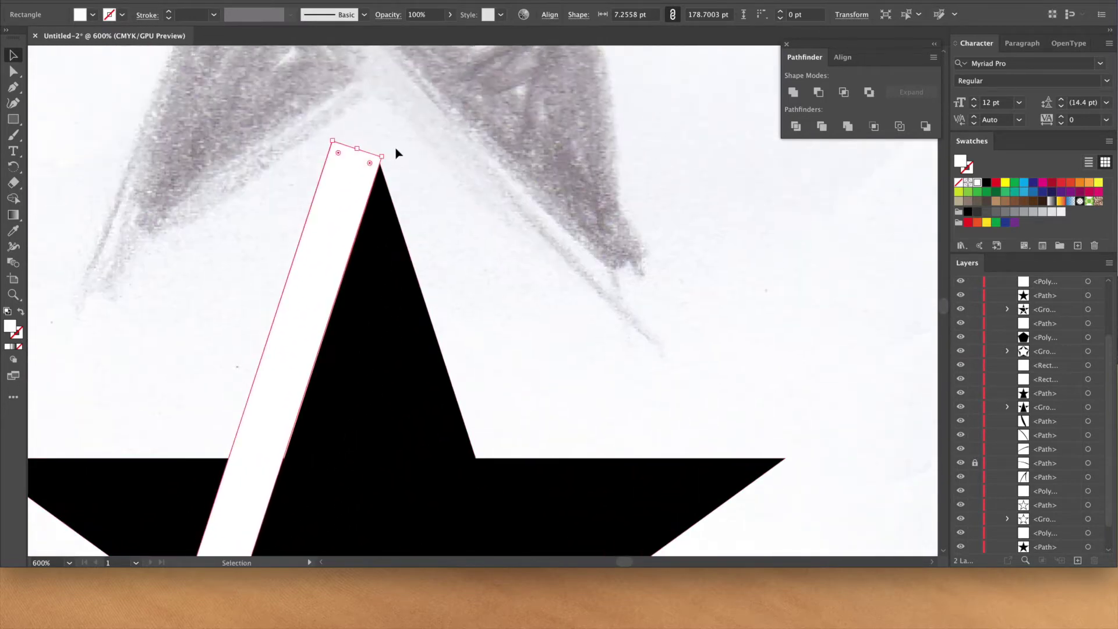
pyautogui.moveTo(390, 157); pyautogui.dragTo(381, 152)
# Fine-tune the white rectangle's rotation from its lower end and check the fit along the star's left side
pyautogui.moveTo(340, 410); pyautogui.dragTo(431, 35)
pyautogui.moveTo(379, 215); pyautogui.dragTo(430, 29)
pyautogui.moveTo(317, 355); pyautogui.dragTo(375, 202)
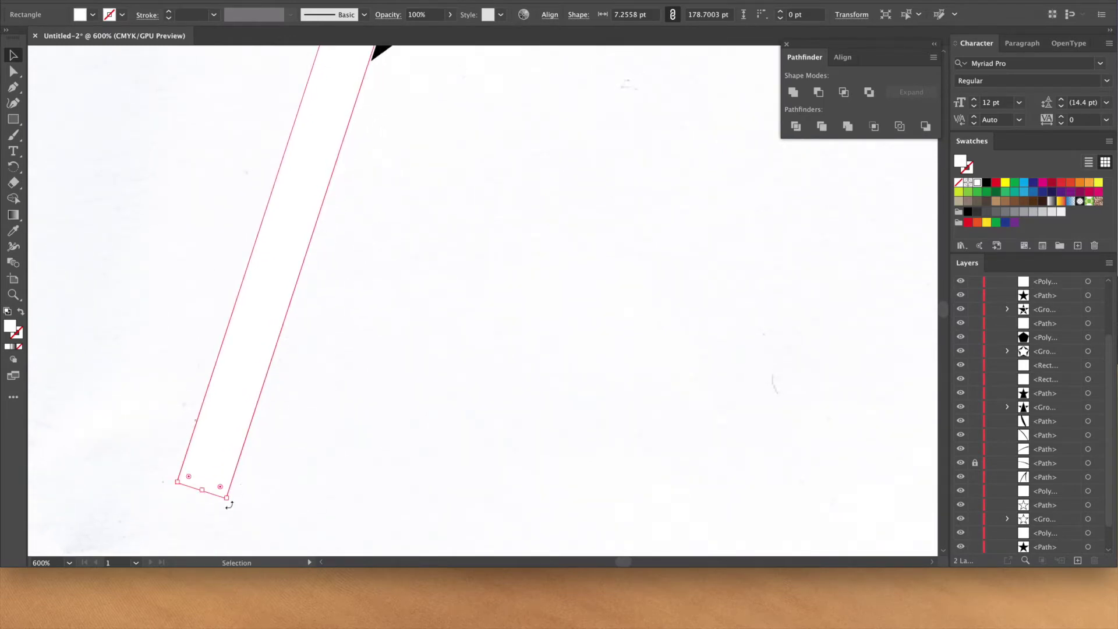
pyautogui.moveTo(227, 501); pyautogui.dragTo(228, 503)
pyautogui.press('space')
pyautogui.moveTo(422, 204); pyautogui.dragTo(338, 465)
pyautogui.moveTo(418, 259); pyautogui.dragTo(341, 494)
pyautogui.moveTo(457, 91)
pyautogui.mouseDown()
pyautogui.moveTo(421, 250)
pyautogui.moveTo(402, 267)
pyautogui.moveTo(384, 369)
pyautogui.moveTo(355, 219)
pyautogui.moveTo(324, 242)
pyautogui.mouseUp()
# Check the rectangle's fit from foot to tip and correct its angle slightly at the upper corner
pyautogui.press('space')
pyautogui.moveTo(340, 412); pyautogui.dragTo(365, 349)
pyautogui.moveTo(293, 331); pyautogui.dragTo(383, 154)
pyautogui.moveTo(336, 348); pyautogui.dragTo(381, 177)
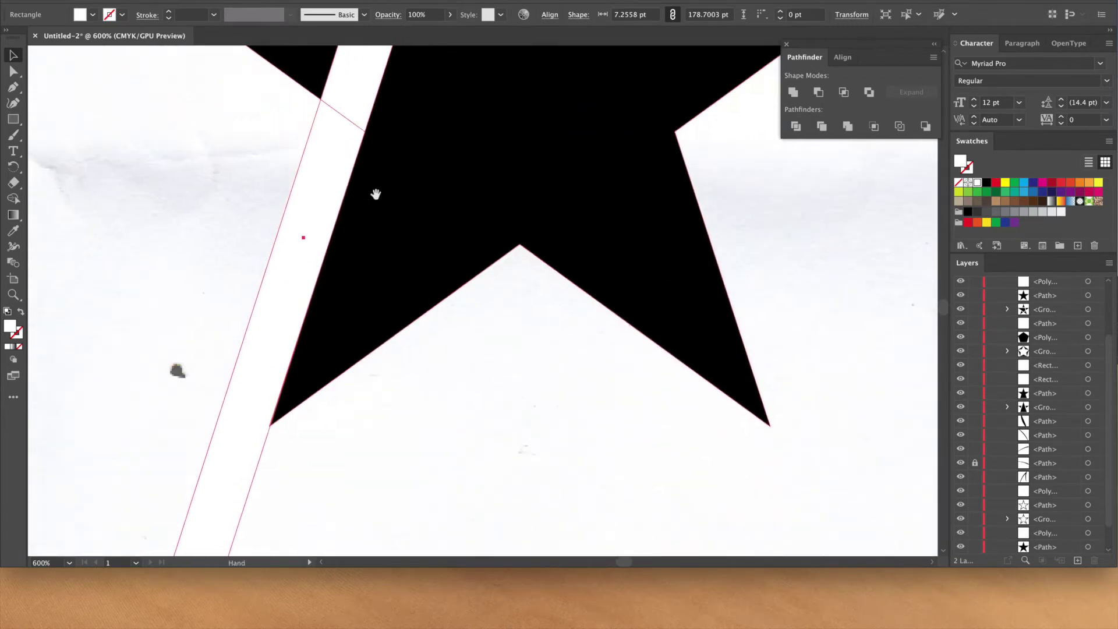
pyautogui.moveTo(430, 88); pyautogui.dragTo(345, 334)
pyautogui.moveTo(434, 64); pyautogui.dragTo(362, 319)
pyautogui.click(421, 167)
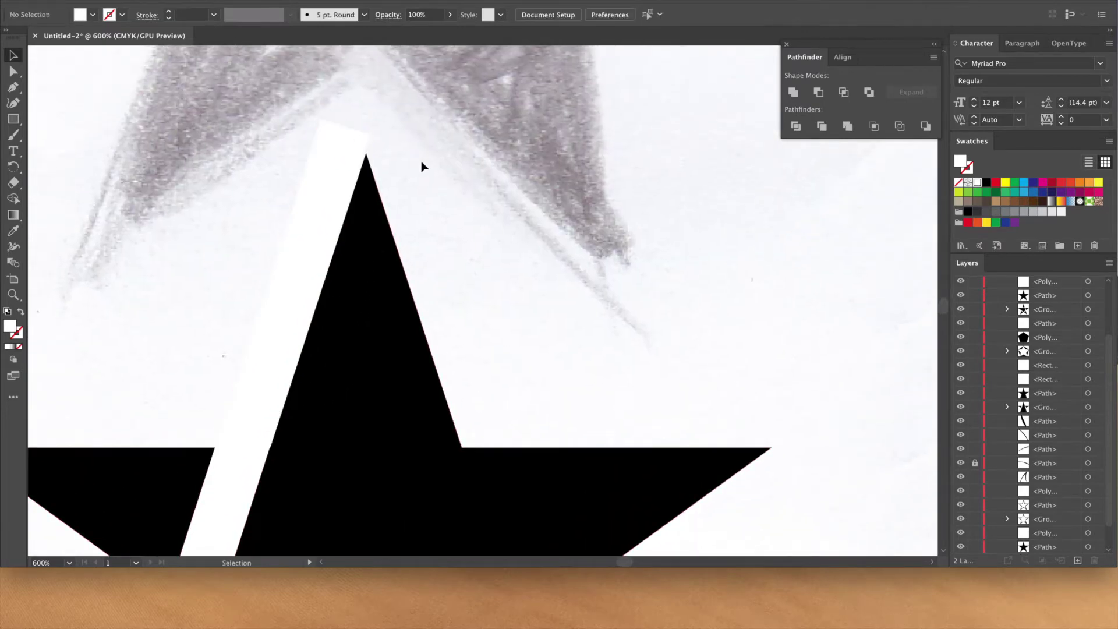
pyautogui.click(306, 251)
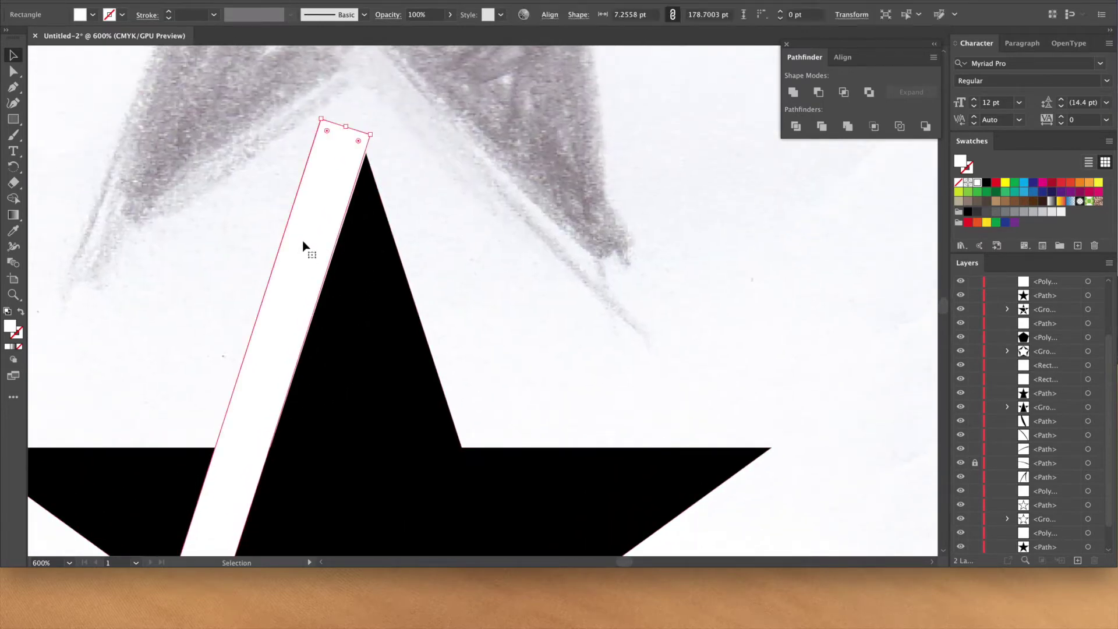
pyautogui.moveTo(372, 128); pyautogui.dragTo(375, 128)
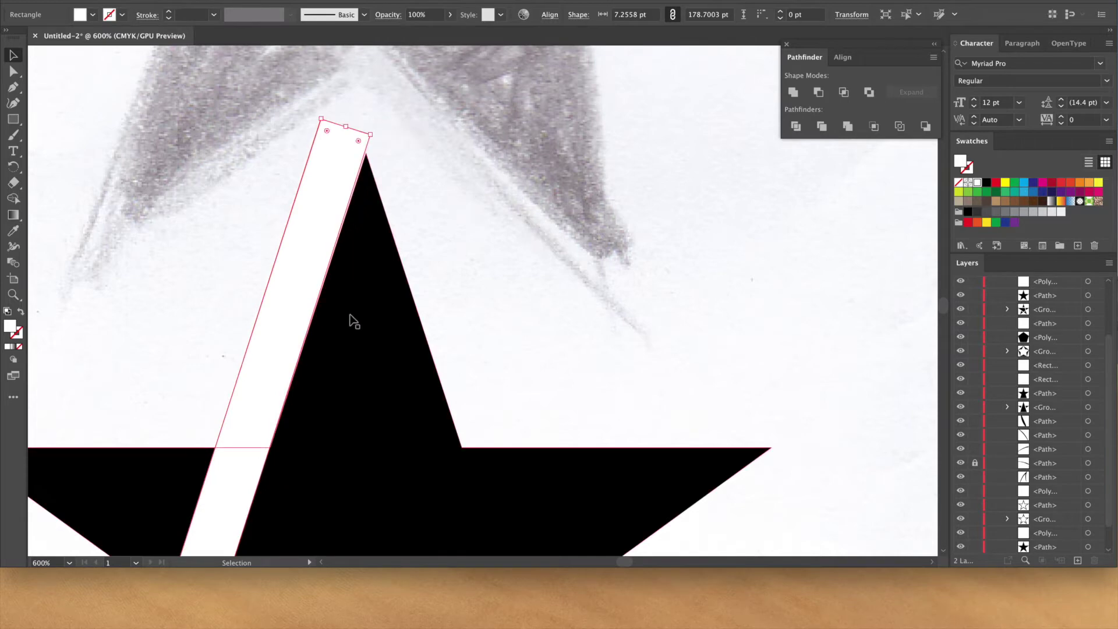
# Nudge the white rectangle sideways so it sits flush against the star's lower-left leg
pyautogui.scroll(-10, 349, 318)
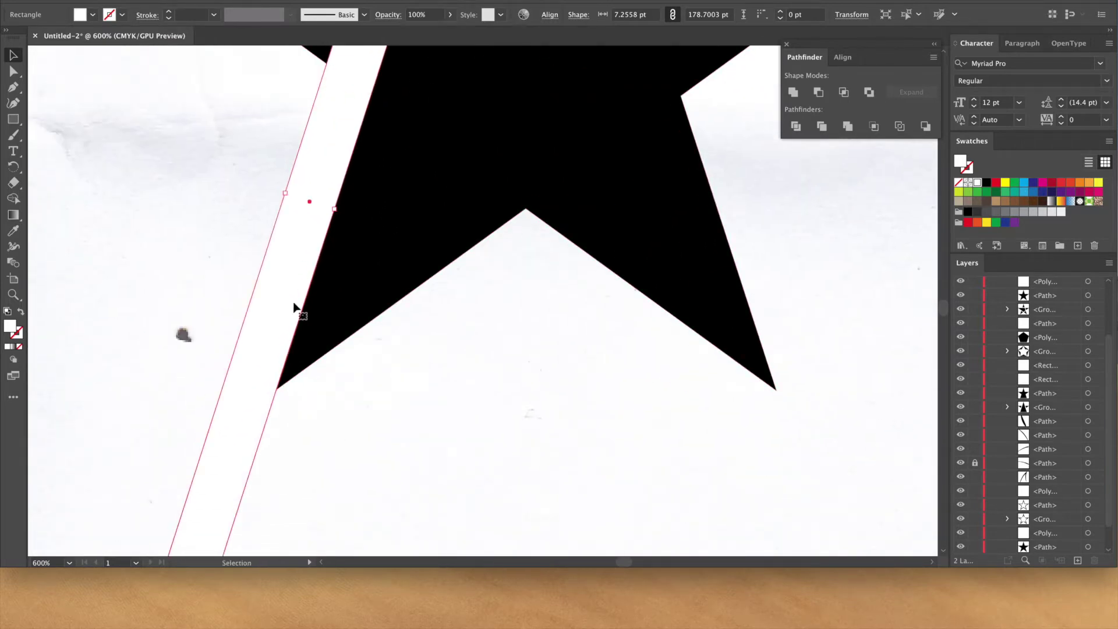
pyautogui.click(309, 306)
pyautogui.click(278, 301)
pyautogui.moveTo(274, 298); pyautogui.dragTo(280, 298)
pyautogui.moveTo(443, 114); pyautogui.dragTo(318, 425)
pyautogui.moveTo(434, 75); pyautogui.dragTo(373, 277)
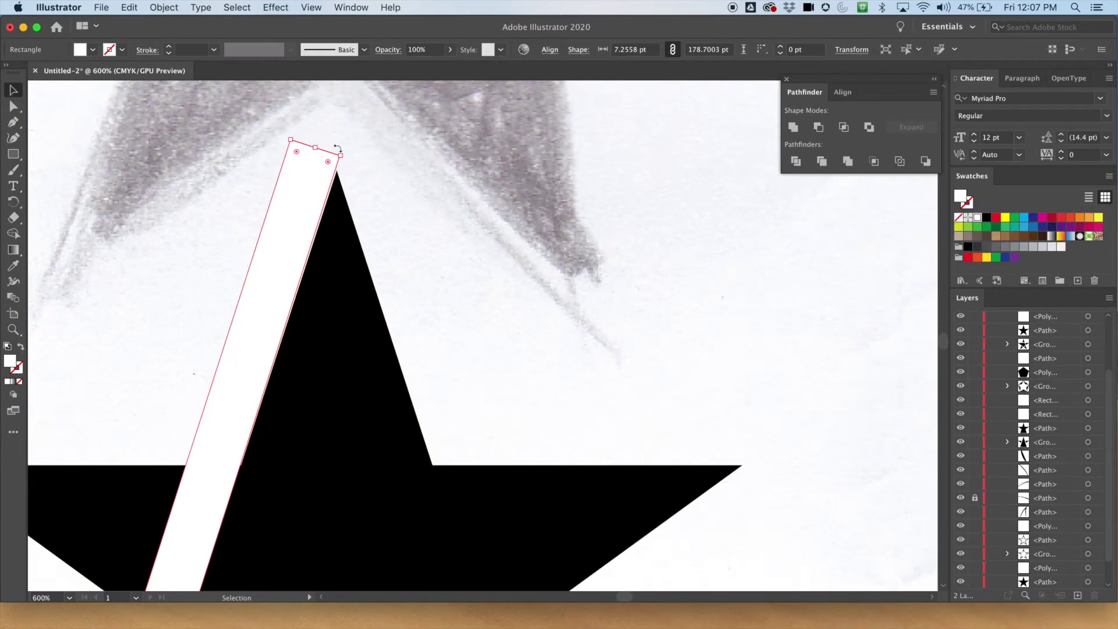
# Extend the rectangle's upper end to about 183 pt long and refine its angle to match the top point's left edge
pyautogui.moveTo(315, 146); pyautogui.dragTo(354, 122)
pyautogui.moveTo(355, 121); pyautogui.dragTo(354, 121)
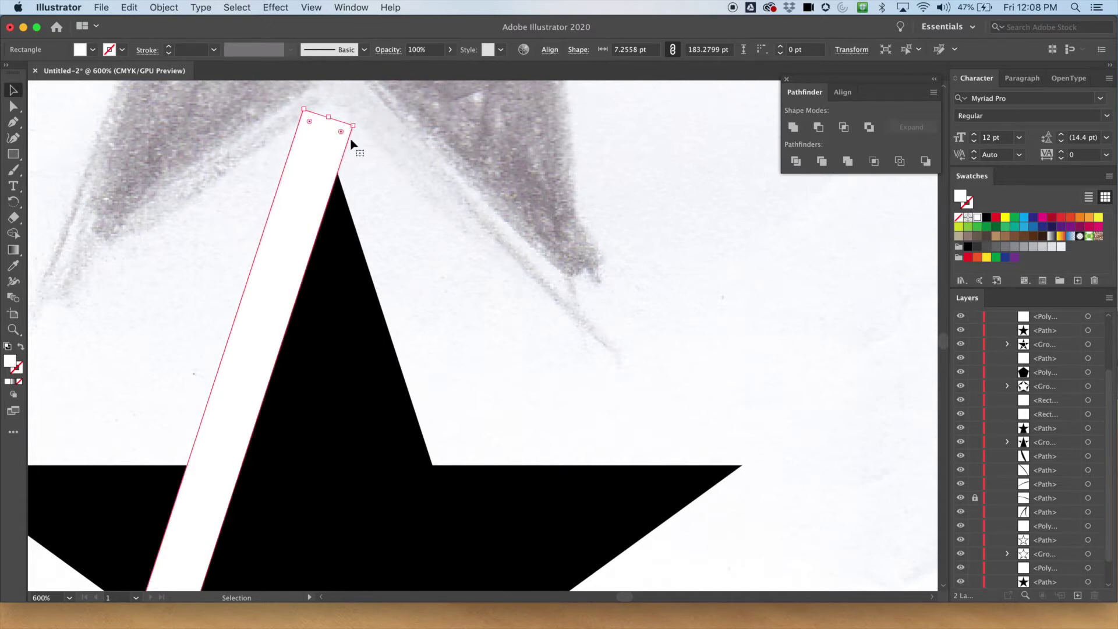
pyautogui.scroll(-10, 307, 395)
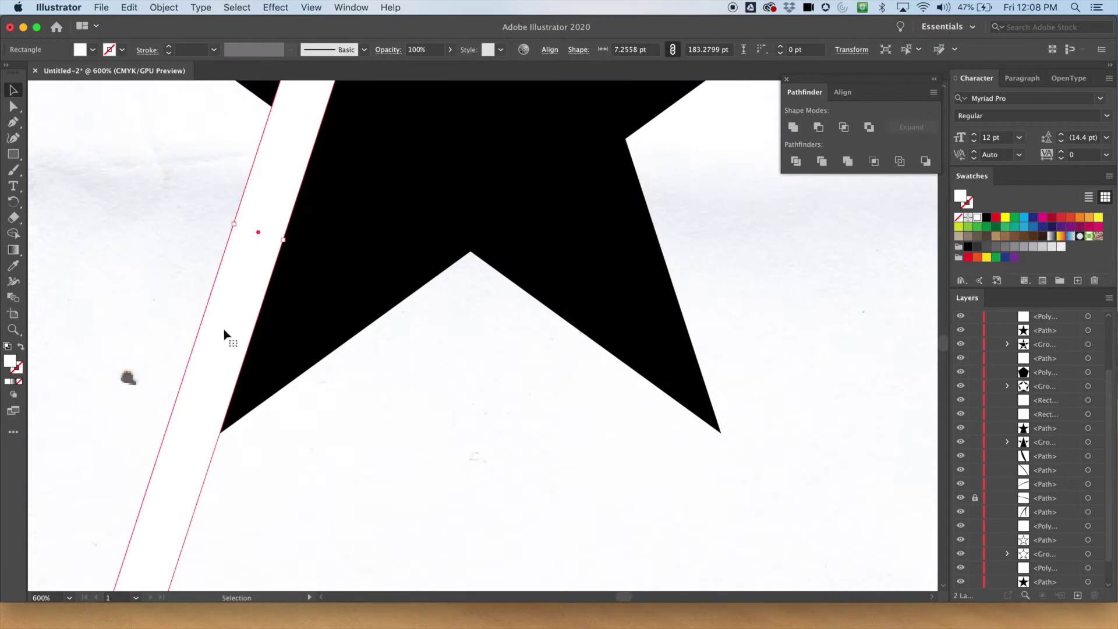
pyautogui.click(251, 415)
pyautogui.click(262, 470)
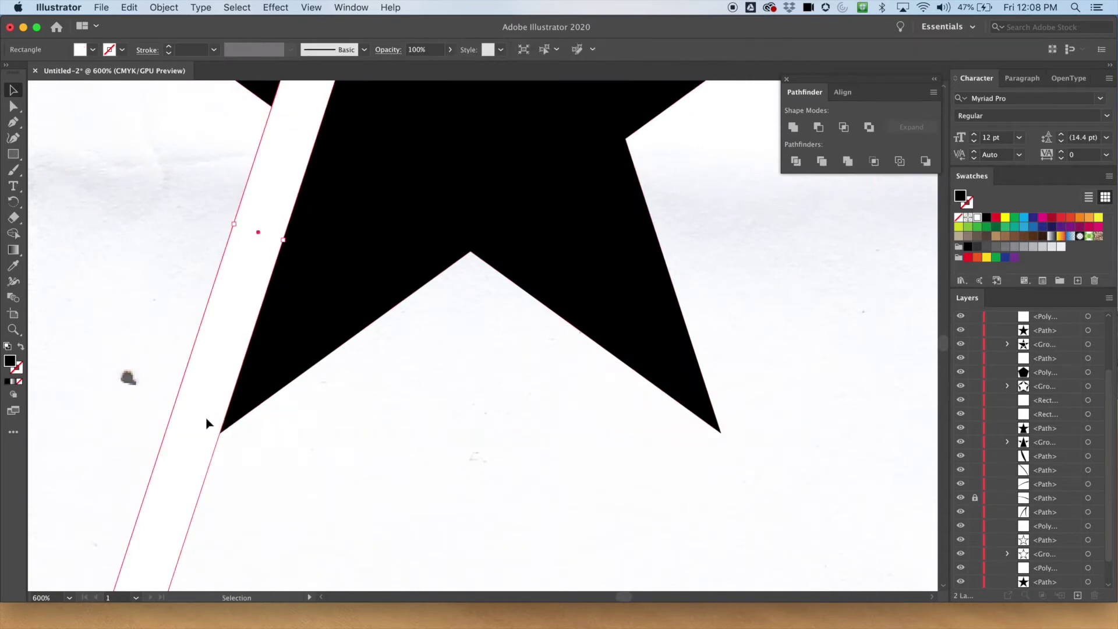
# Shorten the white rectangle from its lower end to about 123 pt long so it ends near the star's lower-left tip
pyautogui.press('super+minus')
pyautogui.press('super+minus')
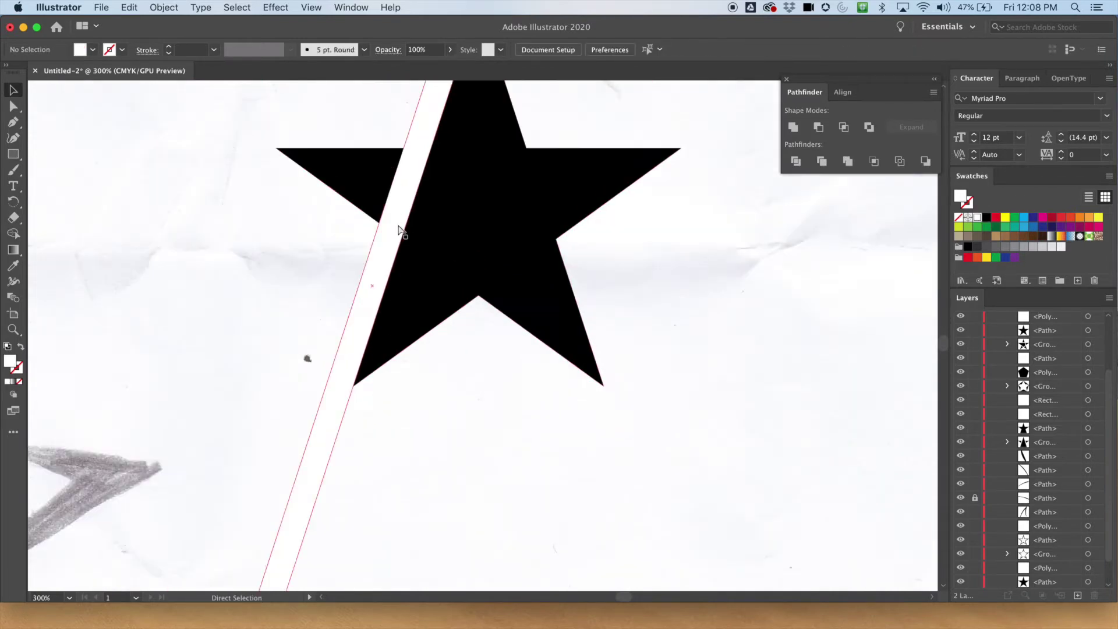
pyautogui.scroll(5, 430, 233)
pyautogui.hscroll(5, 431, 232)
pyautogui.click(262, 268)
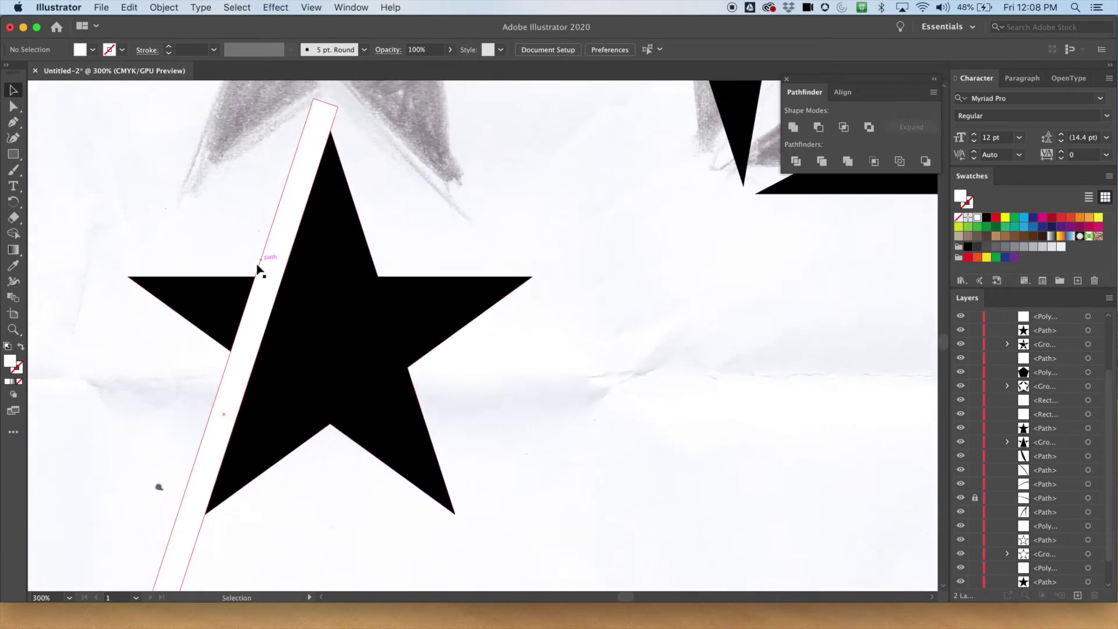
pyautogui.scroll(-12, 307, 466)
pyautogui.hscroll(-5, 307, 467)
pyautogui.moveTo(257, 412); pyautogui.dragTo(324, 213)
pyautogui.scroll(12, 454, 174)
pyautogui.hscroll(4, 454, 174)
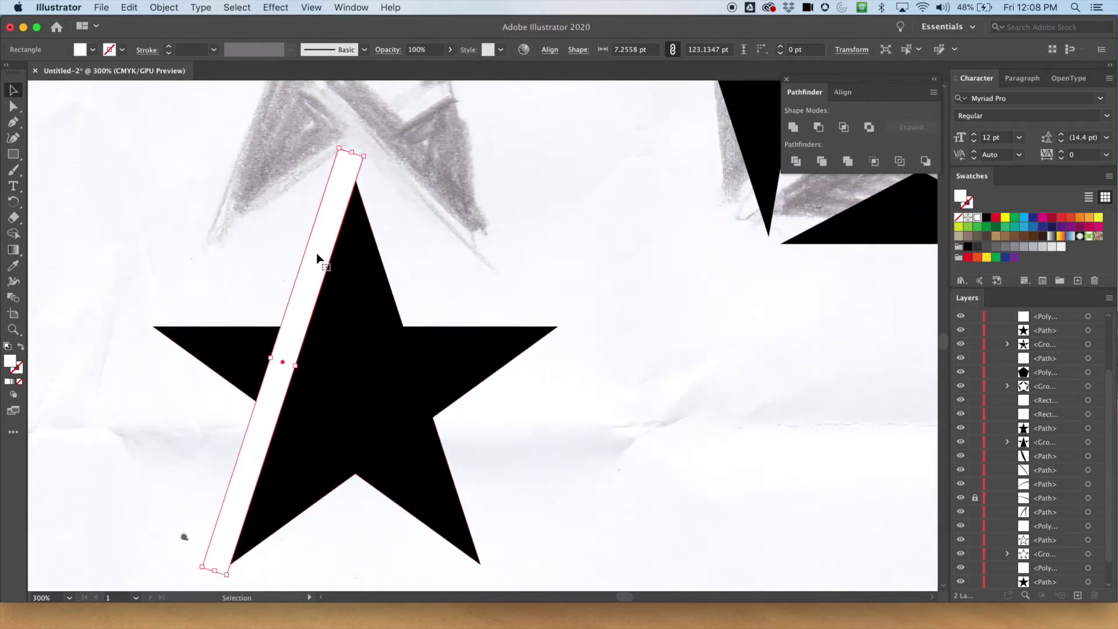
# Reflect a copy of the white bar across the vertical axis and place it along the star's right side, mirroring the first
pyautogui.click(164, 8)
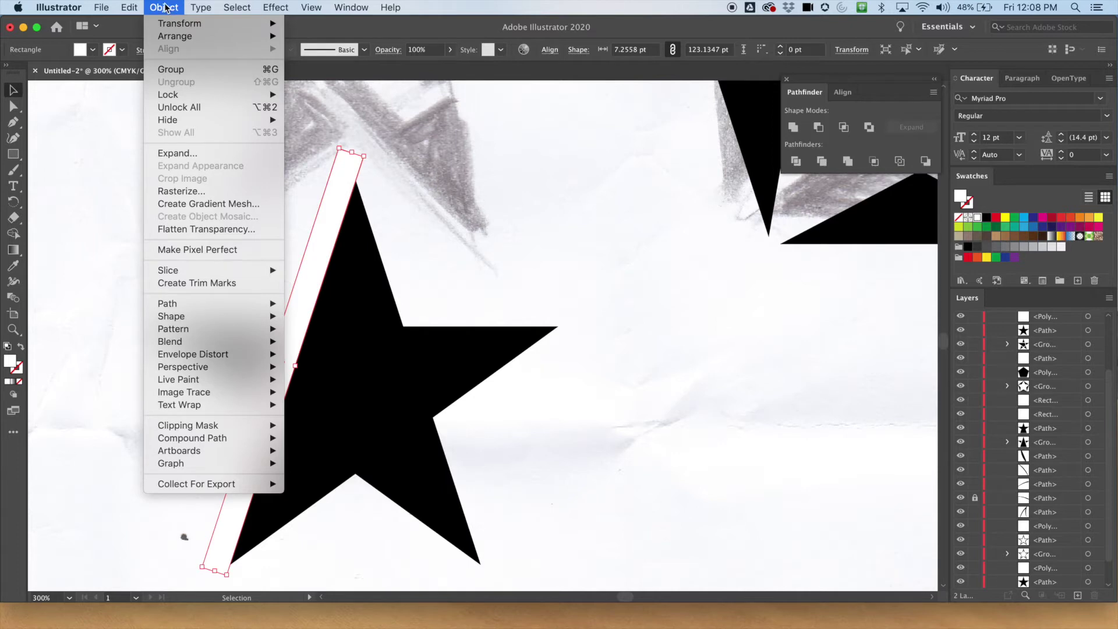
pyautogui.moveTo(170, 27)
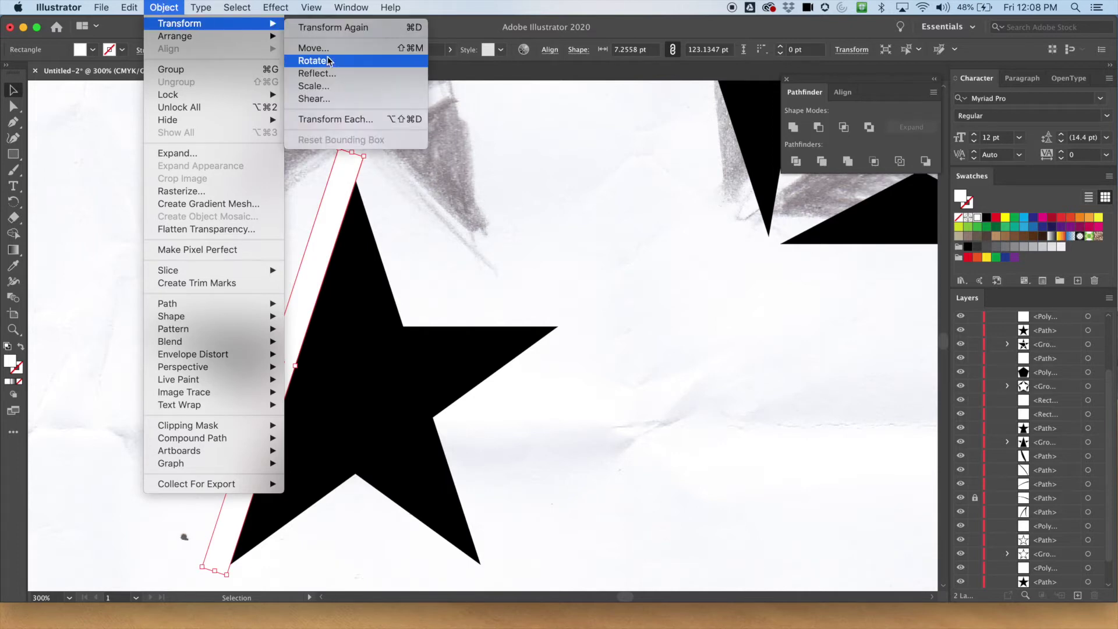
pyautogui.click(326, 73)
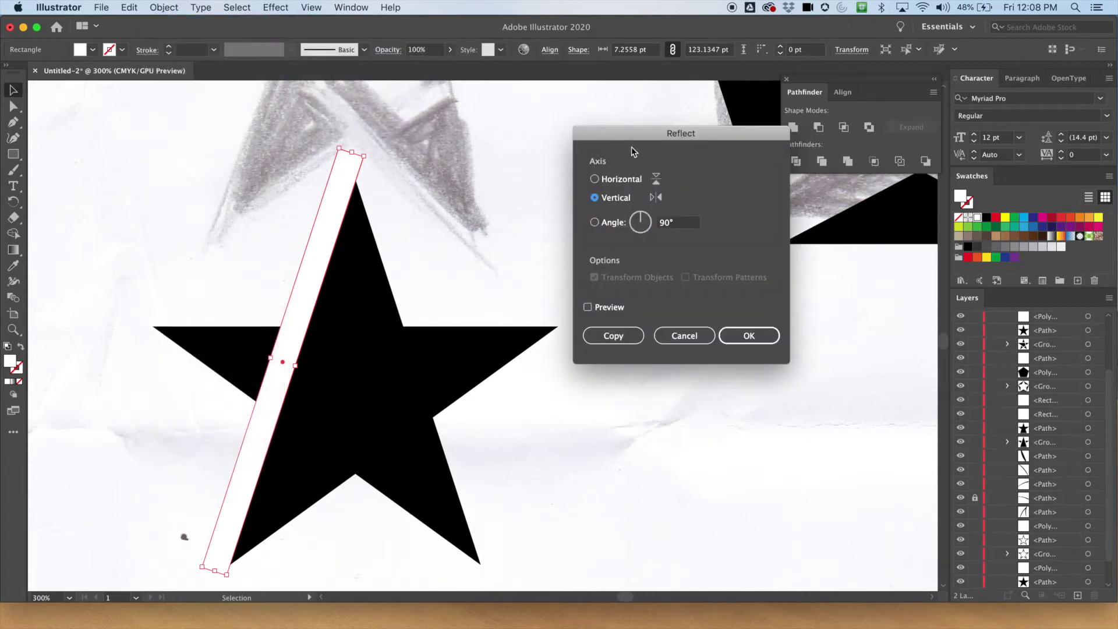
pyautogui.click(611, 335)
pyautogui.moveTo(251, 280); pyautogui.dragTo(404, 267)
pyautogui.click(453, 209)
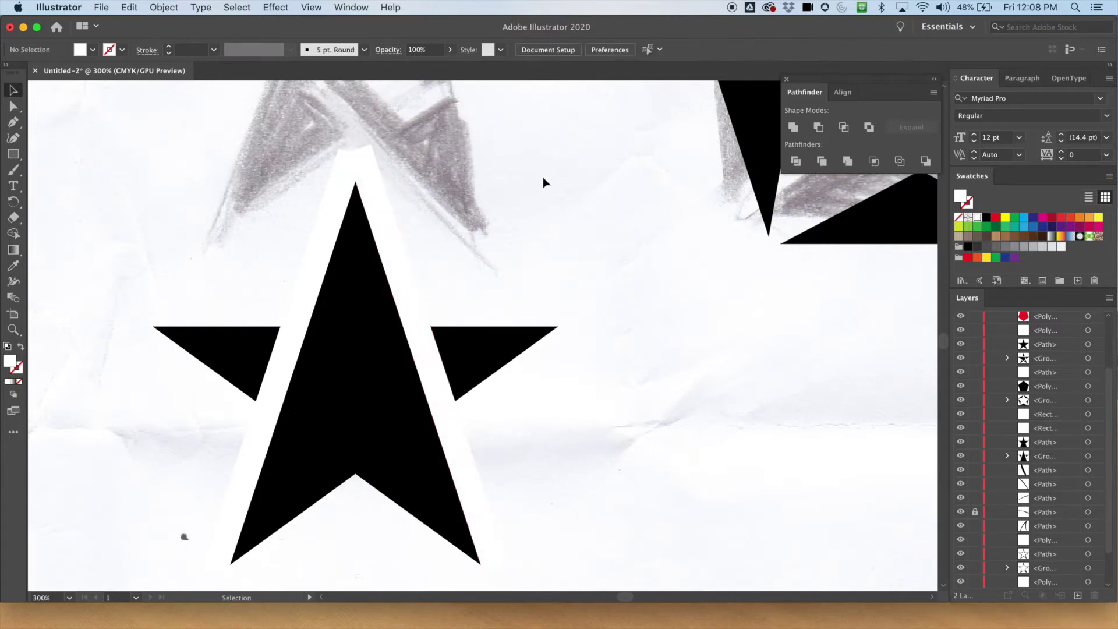
# Duplicate the right-hand white bar, rotate the copy diagonally and lay it across the bottom of the star toward the lower-right tip
pyautogui.scroll(6, 512, 156)
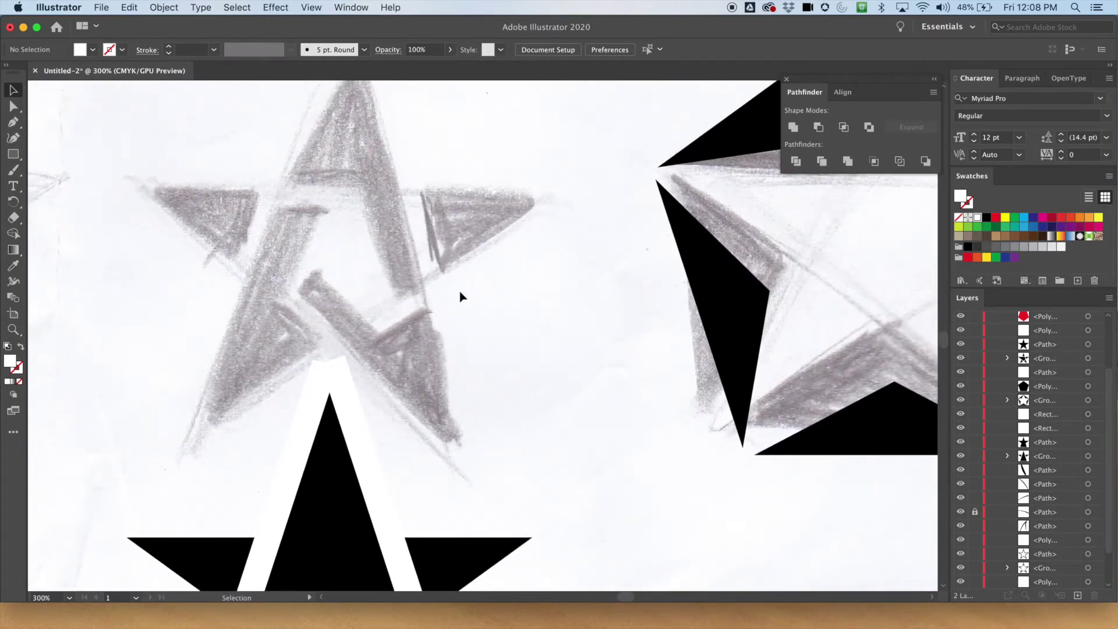
pyautogui.scroll(-7, 464, 301)
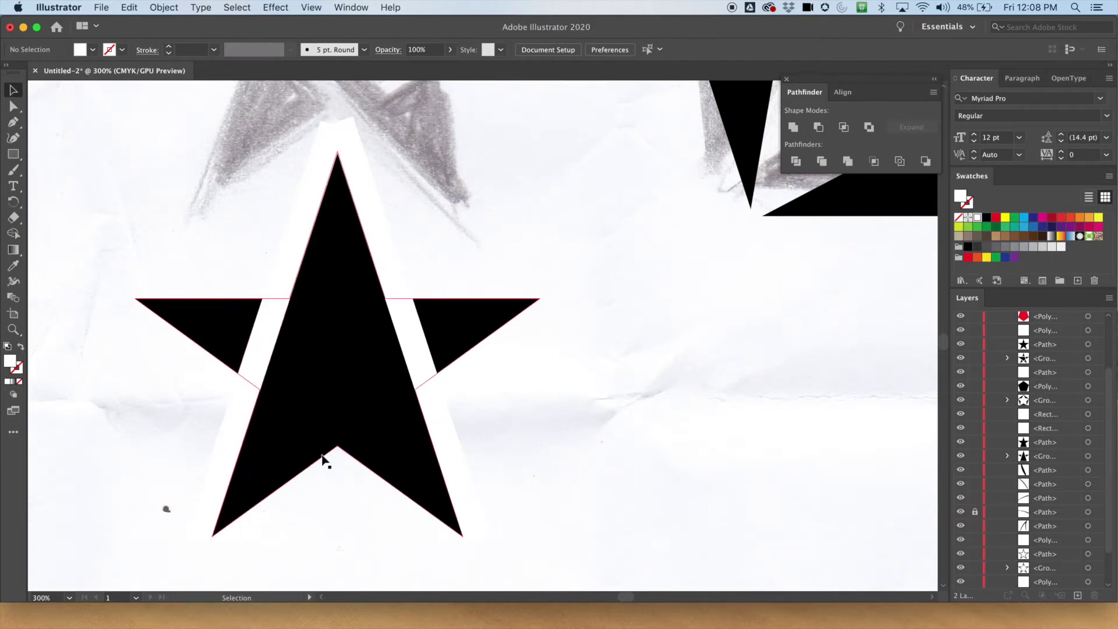
pyautogui.click(388, 268)
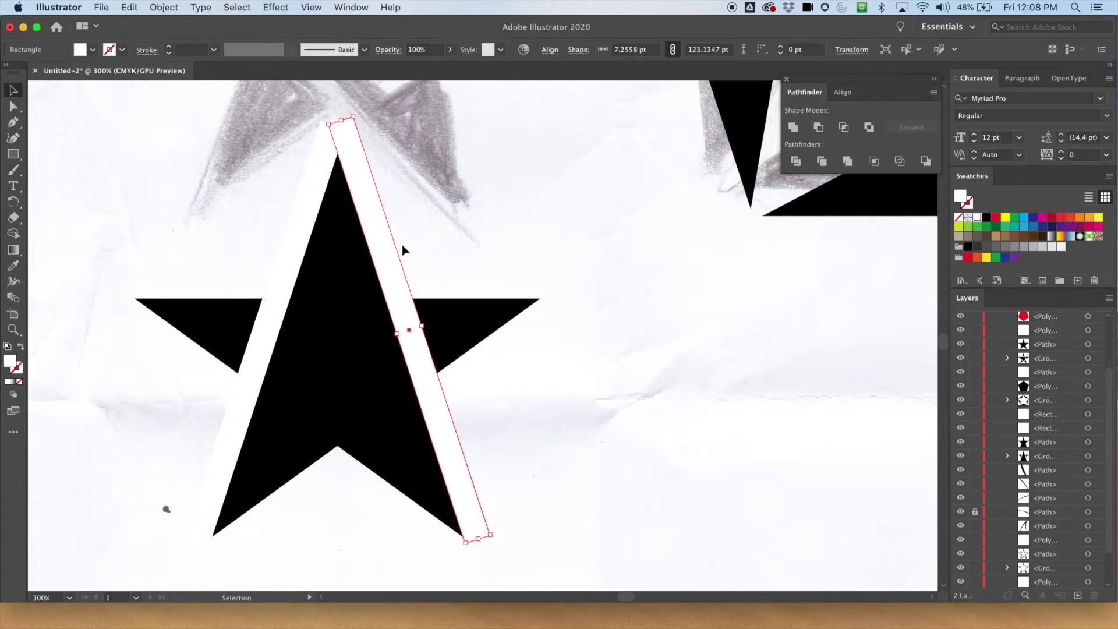
pyautogui.moveTo(460, 176); pyautogui.dragTo(501, 194)
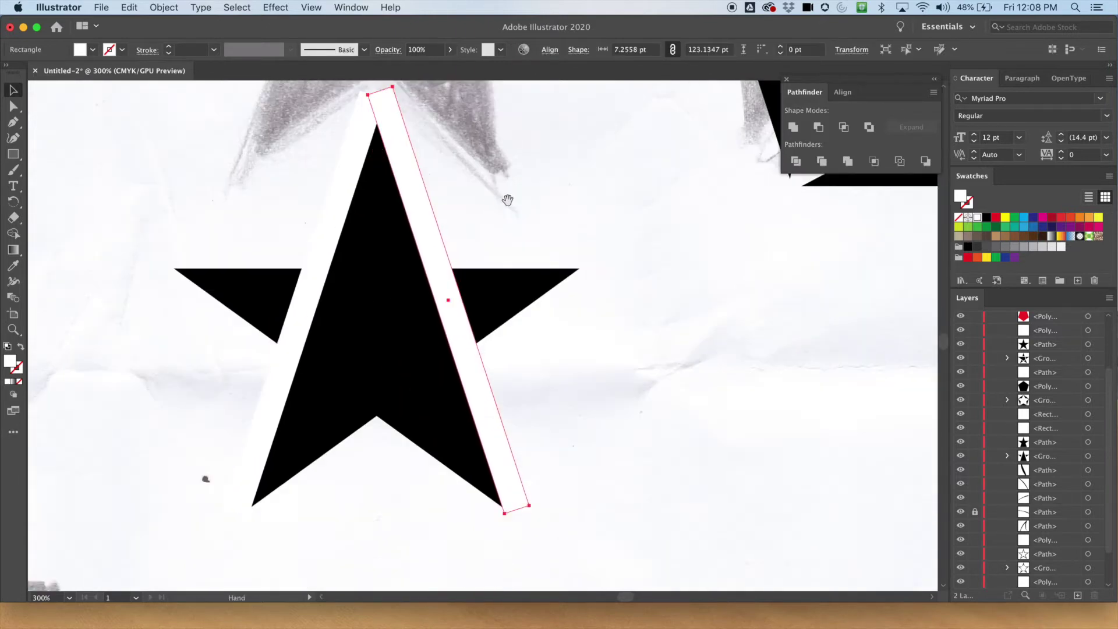
pyautogui.moveTo(440, 271); pyautogui.dragTo(605, 291)
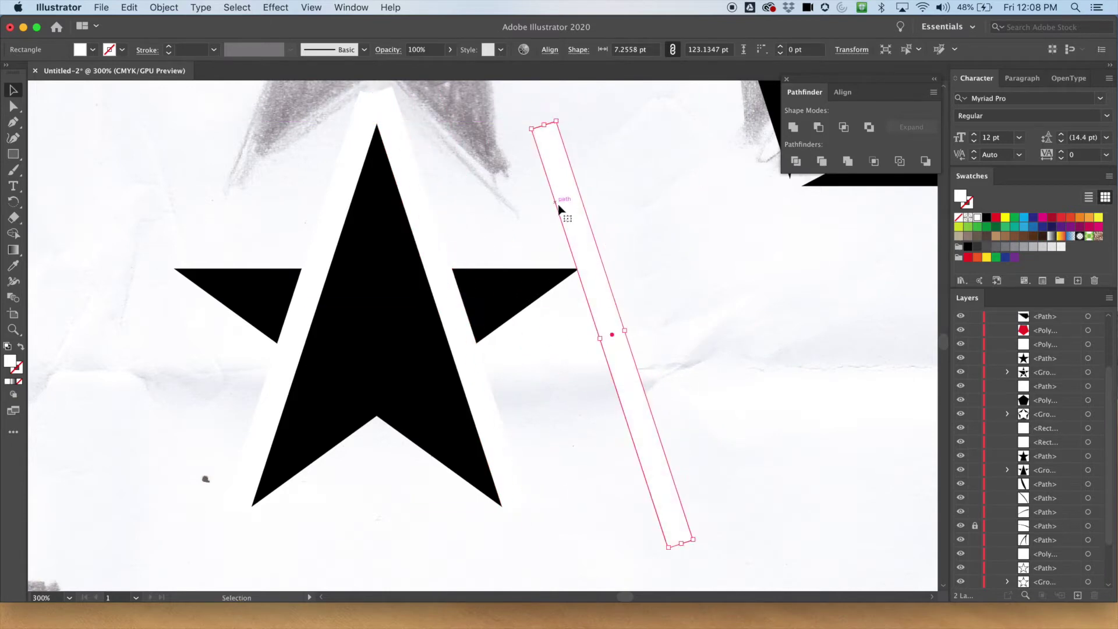
pyautogui.moveTo(563, 116); pyautogui.dragTo(462, 191)
pyautogui.moveTo(542, 280); pyautogui.dragTo(412, 460)
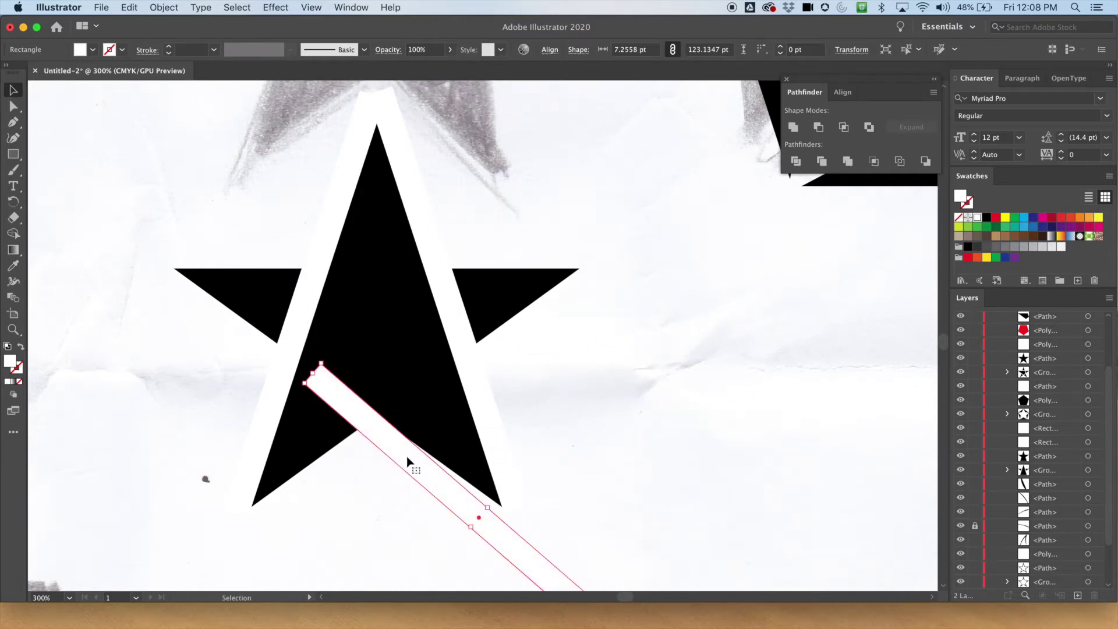
# Shorten the diagonal bar to about 116 pt and rotate it to follow the lower edge of the star's lower-right leg
pyautogui.press('super+equal')
pyautogui.press('super+equal')
pyautogui.moveTo(387, 406); pyautogui.dragTo(474, 531)
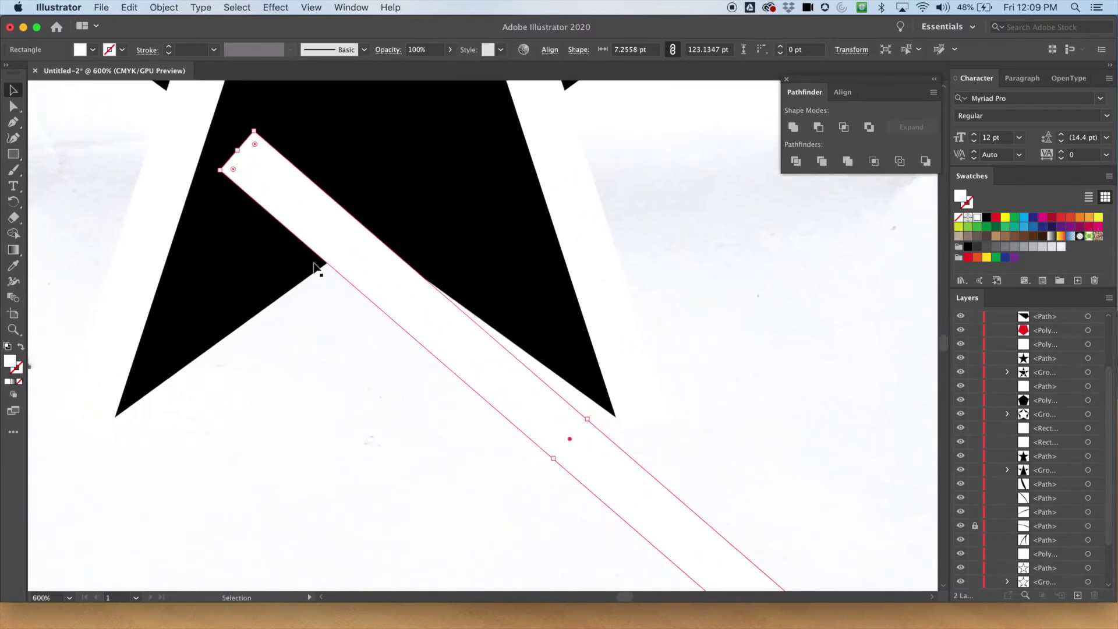
pyautogui.moveTo(256, 127); pyautogui.dragTo(231, 169)
pyautogui.moveTo(372, 289); pyautogui.dragTo(387, 282)
pyautogui.moveTo(231, 169); pyautogui.dragTo(273, 201)
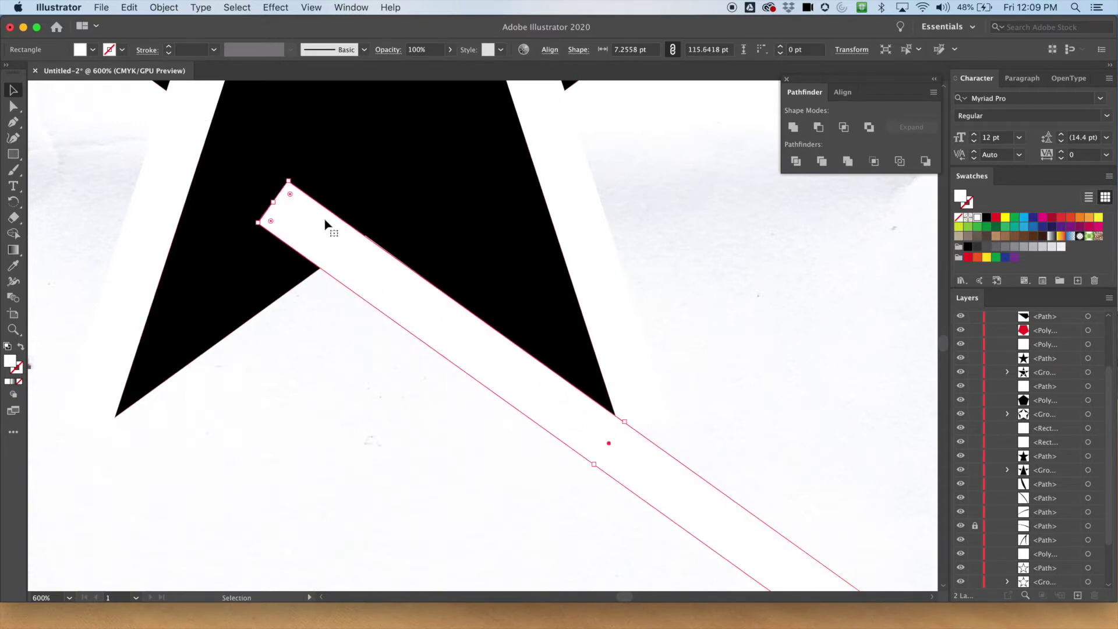
# Fine-tune the diagonal bar's position and angle so it lies flush under the lower-right leg and cuts farther into the left leg
pyautogui.moveTo(362, 257); pyautogui.dragTo(365, 263)
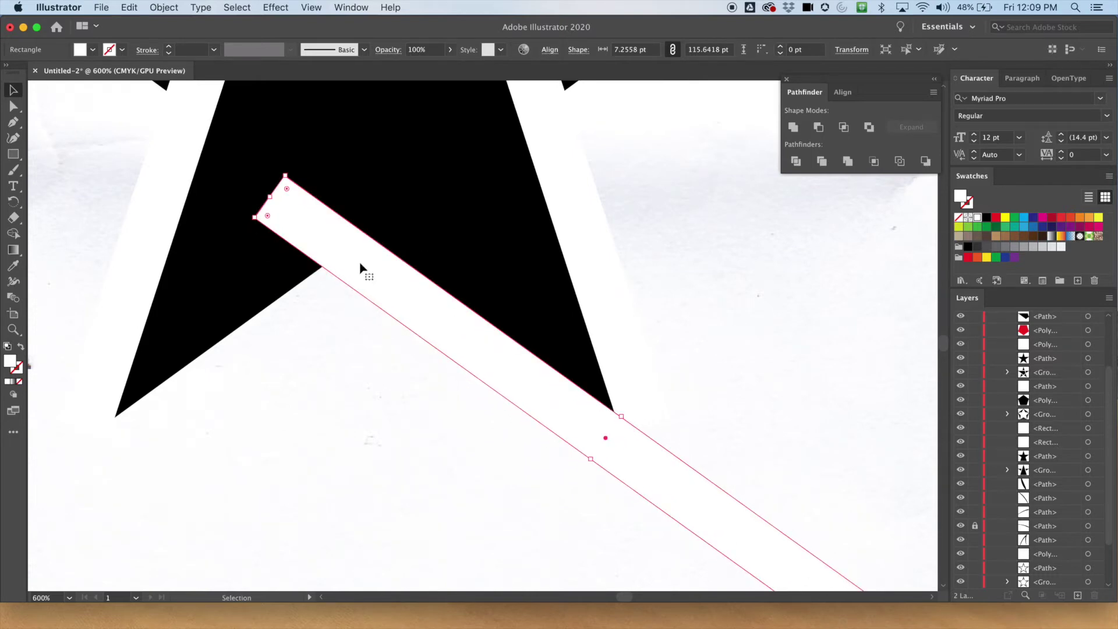
pyautogui.moveTo(265, 192); pyautogui.dragTo(265, 192)
pyautogui.moveTo(367, 277); pyautogui.dragTo(386, 293)
pyautogui.click(614, 205)
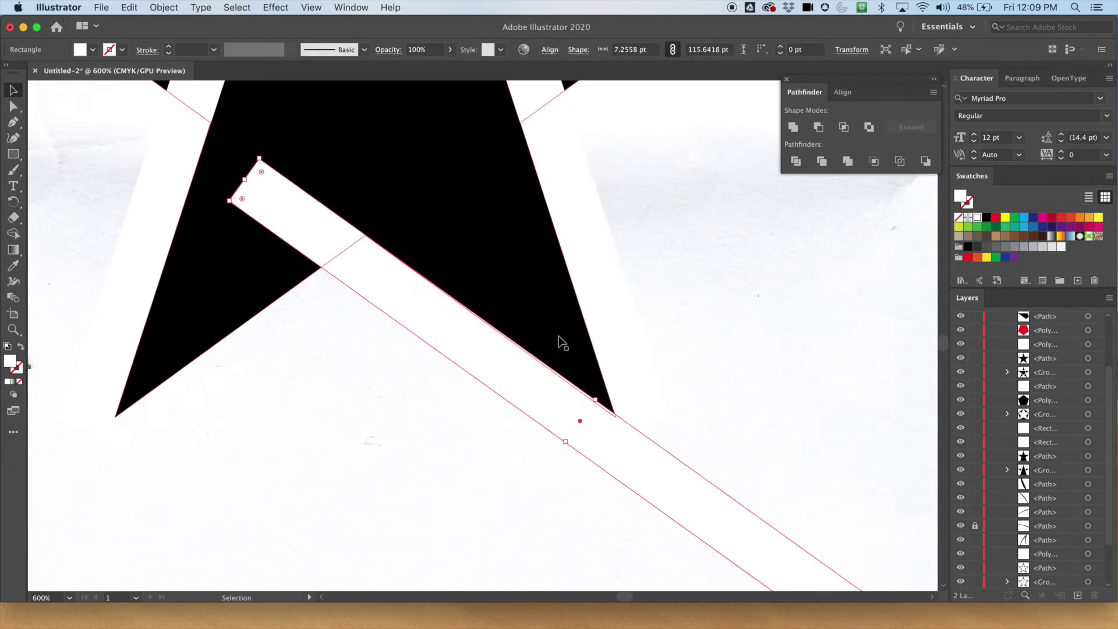
pyautogui.click(555, 354)
pyautogui.click(502, 373)
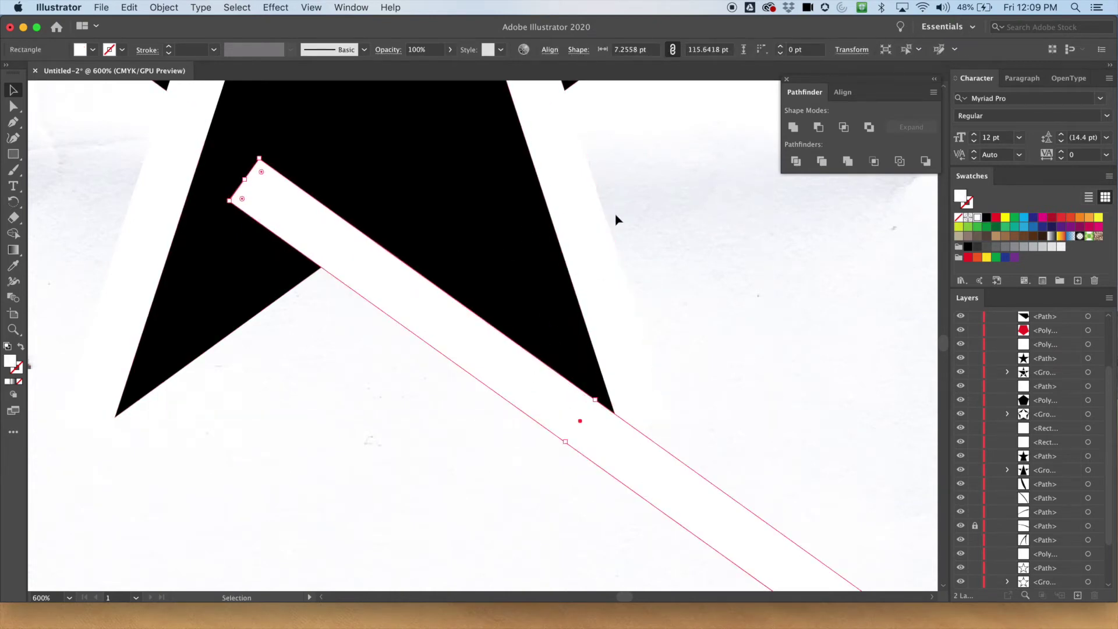
# Compare the bars on the star with the pencil sketch above to find where the next cuts belong
pyautogui.press('super+minus')
pyautogui.press('space')
pyautogui.moveTo(589, 187)
pyautogui.mouseDown()
pyautogui.moveTo(628, 360)
pyautogui.moveTo(681, 499)
pyautogui.mouseUp()
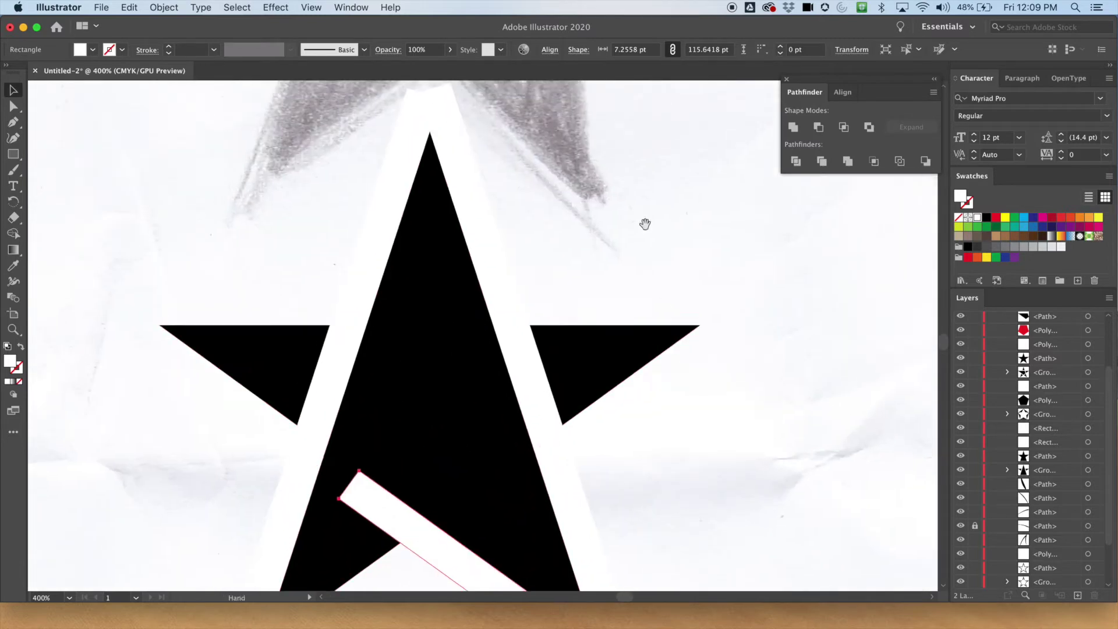
pyautogui.moveTo(640, 220); pyautogui.dragTo(632, 210)
pyautogui.press('super+minus')
pyautogui.press('space')
pyautogui.moveTo(570, 110); pyautogui.dragTo(640, 370)
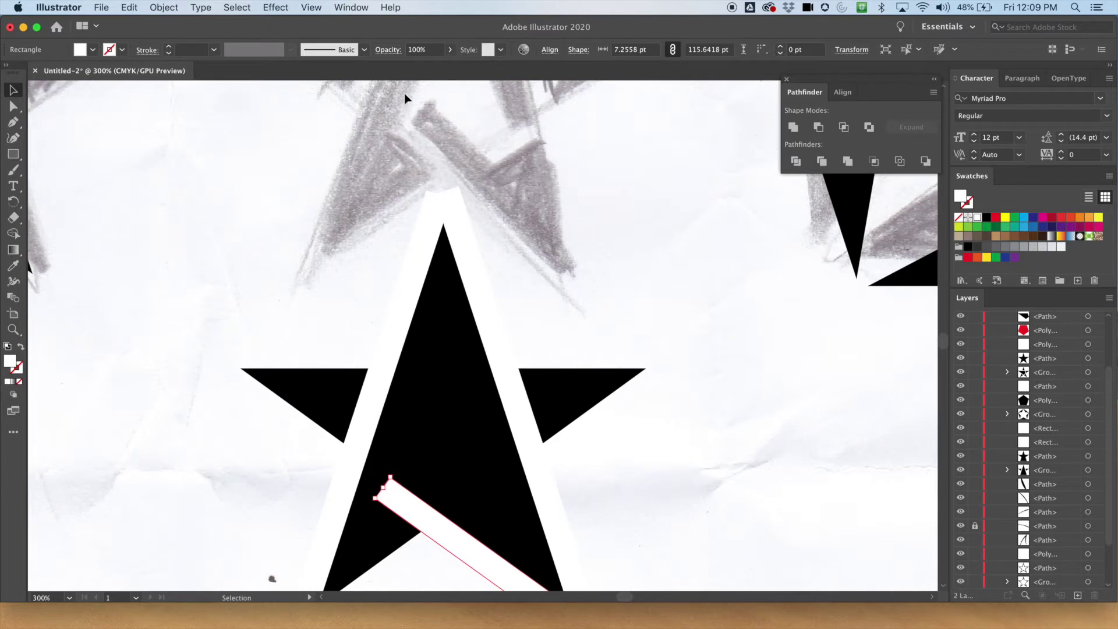
pyautogui.scroll(5, 428, 220)
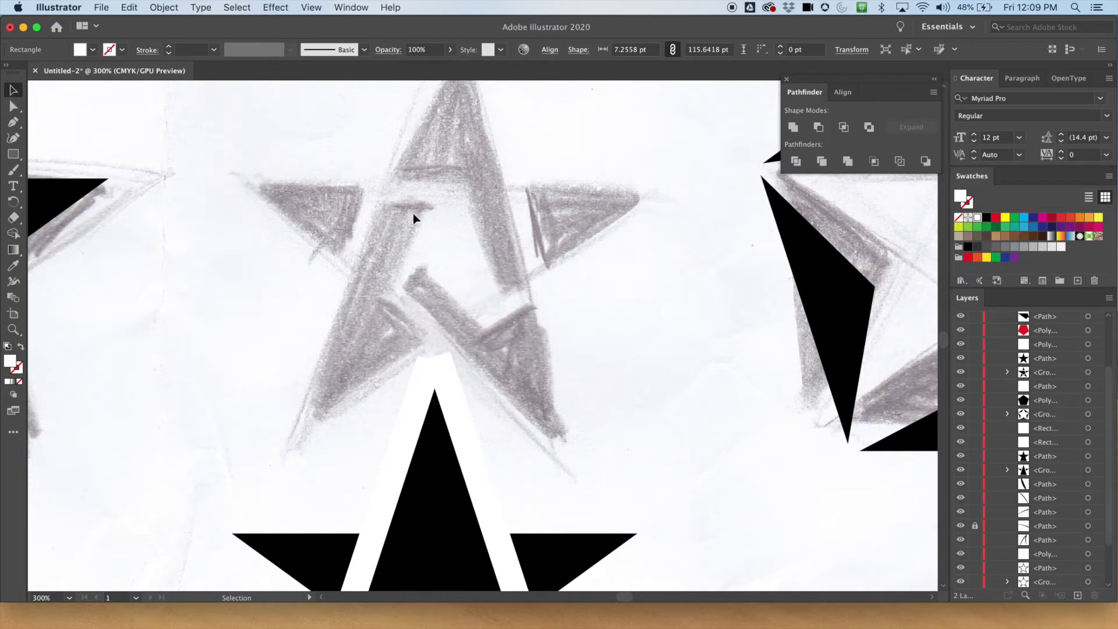
pyautogui.moveTo(485, 324); pyautogui.dragTo(560, 187)
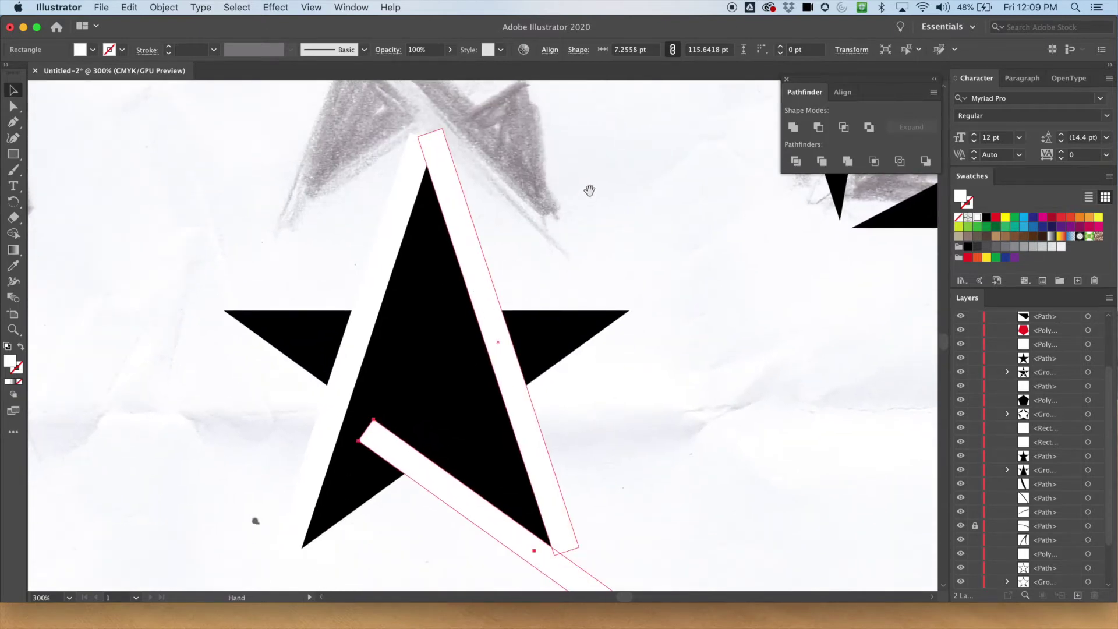
pyautogui.scroll(5, 588, 192)
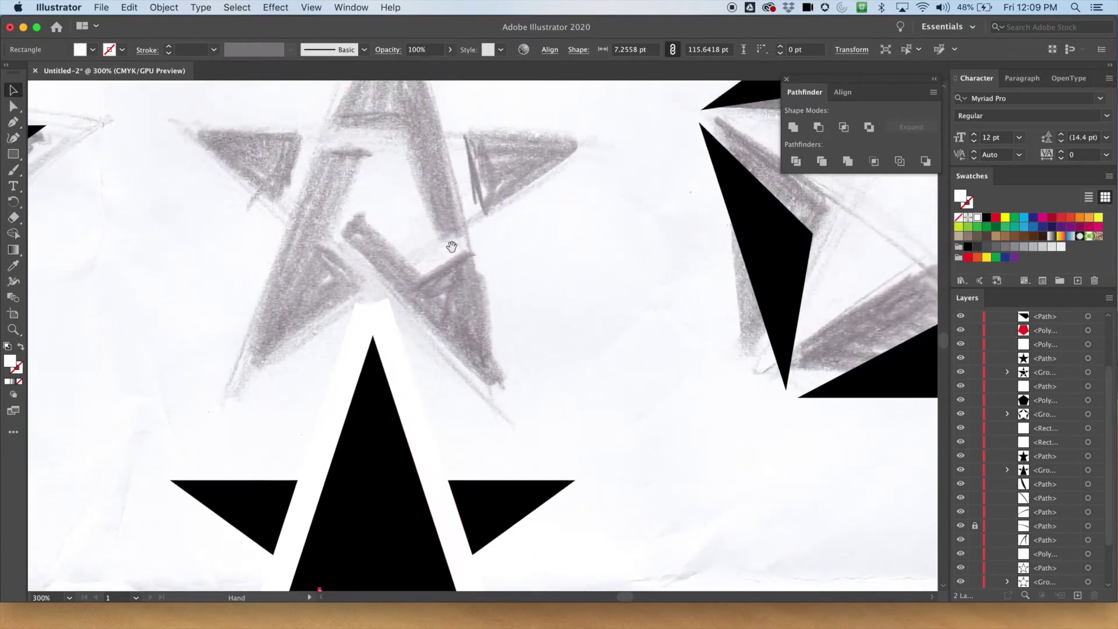
pyautogui.moveTo(433, 237); pyautogui.dragTo(481, 215)
pyautogui.moveTo(516, 330); pyautogui.dragTo(553, 175)
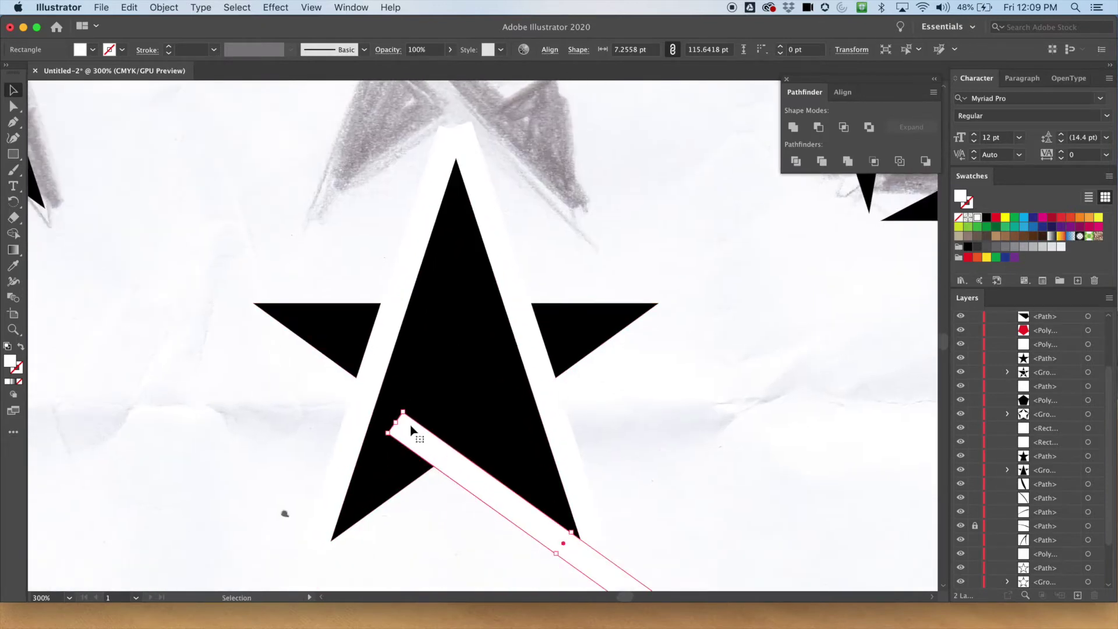
# Duplicate the diagonal bar, rotate the copy nearly horizontal and place it across the star's top point, just above the arms
pyautogui.moveTo(524, 237); pyautogui.dragTo(510, 311)
pyautogui.moveTo(558, 143); pyautogui.dragTo(550, 300)
pyautogui.click(387, 187)
pyautogui.moveTo(584, 345); pyautogui.dragTo(557, 67)
pyautogui.moveTo(424, 428); pyautogui.dragTo(250, 166)
pyautogui.moveTo(527, 342); pyautogui.dragTo(539, 220)
pyautogui.press('super+equal')
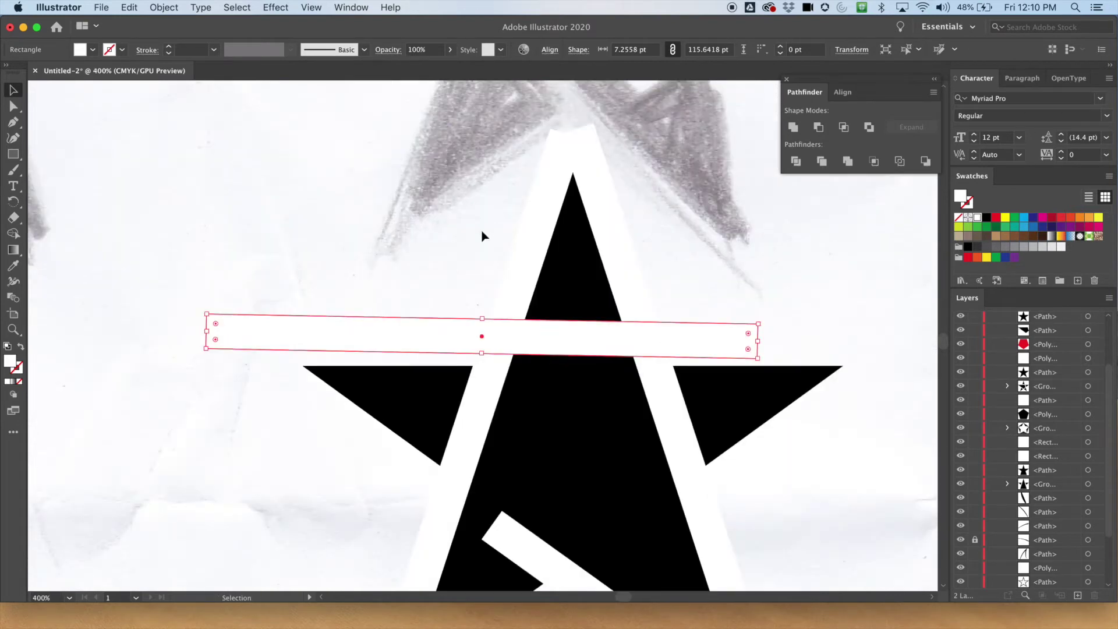
# Level the horizontal bar and set it flush on the left arm's top edge, with its end inside the star's top point
pyautogui.press('super+equal')
pyautogui.press('super+equal')
pyautogui.moveTo(374, 331); pyautogui.dragTo(299, 339)
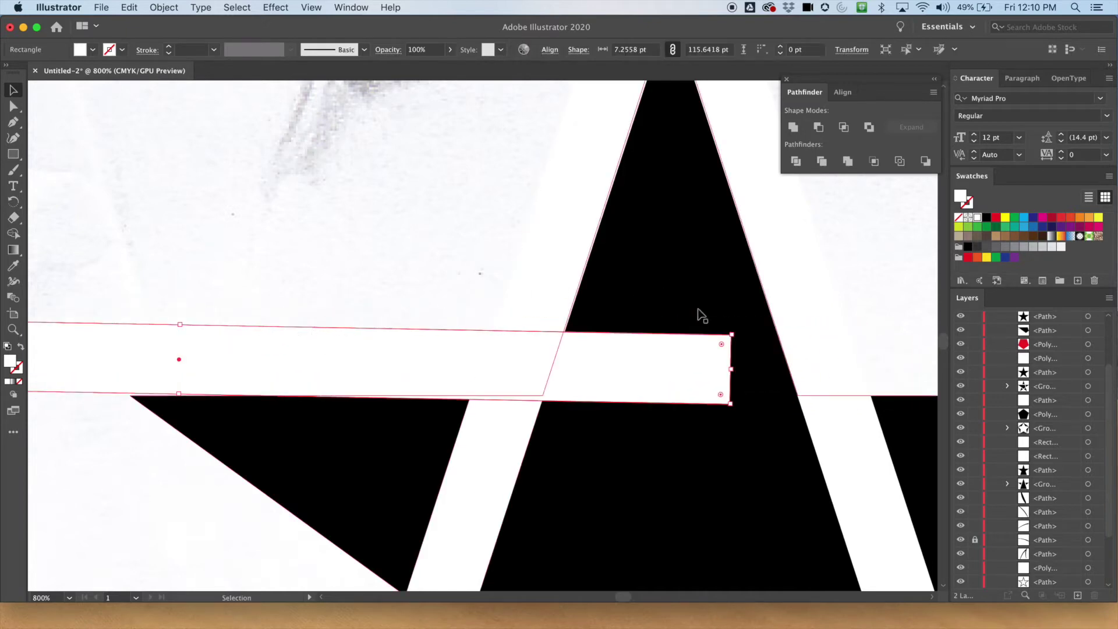
pyautogui.moveTo(731, 329); pyautogui.dragTo(729, 324)
pyautogui.moveTo(418, 340); pyautogui.dragTo(323, 367)
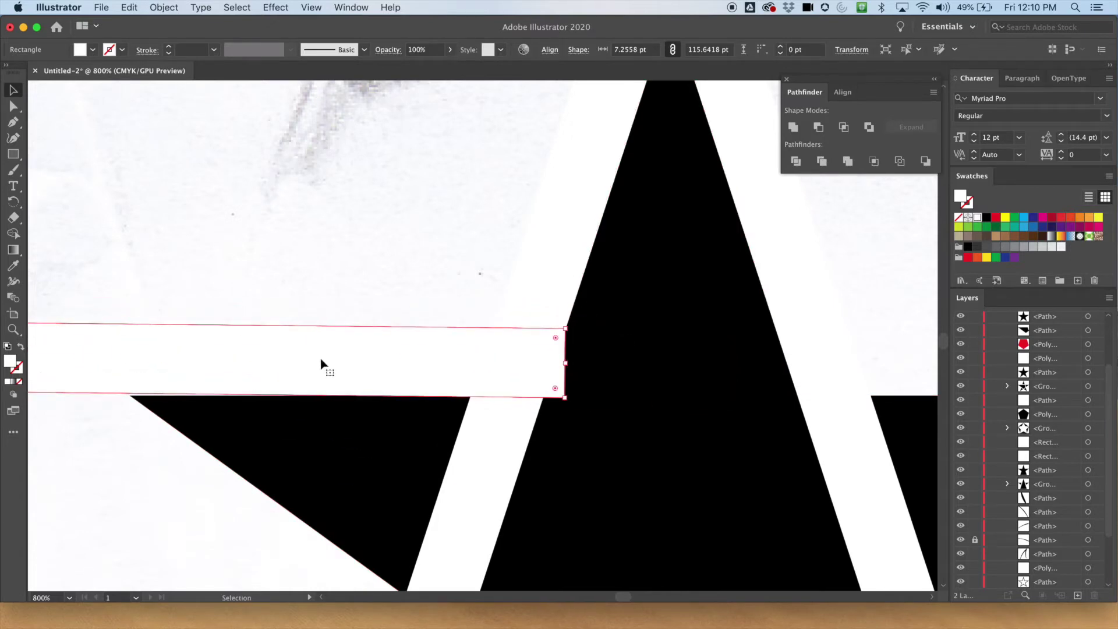
pyautogui.moveTo(570, 327); pyautogui.dragTo(569, 323)
pyautogui.moveTo(396, 350); pyautogui.dragTo(435, 344)
pyautogui.click(413, 265)
# Shorten the horizontal bar from its outer end to about 69 pt and compare the star with the sketch
pyautogui.press('super+minus')
pyautogui.press('super+minus')
pyautogui.press('super+minus')
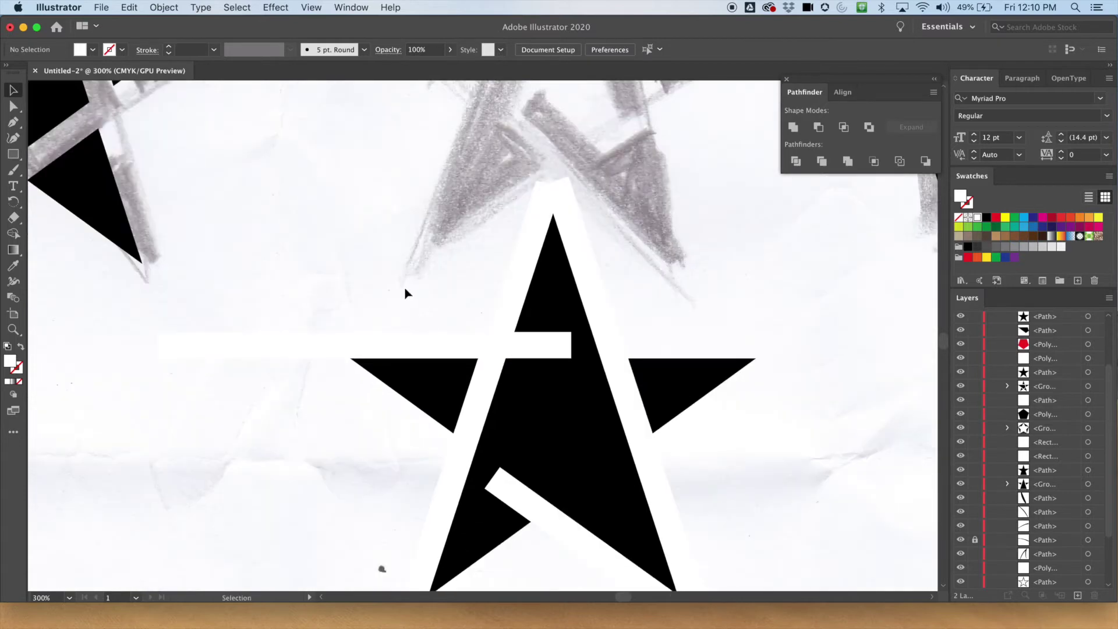
pyautogui.click(262, 347)
pyautogui.moveTo(158, 344); pyautogui.dragTo(321, 351)
pyautogui.moveTo(704, 250); pyautogui.dragTo(614, 266)
pyautogui.press('super+minus')
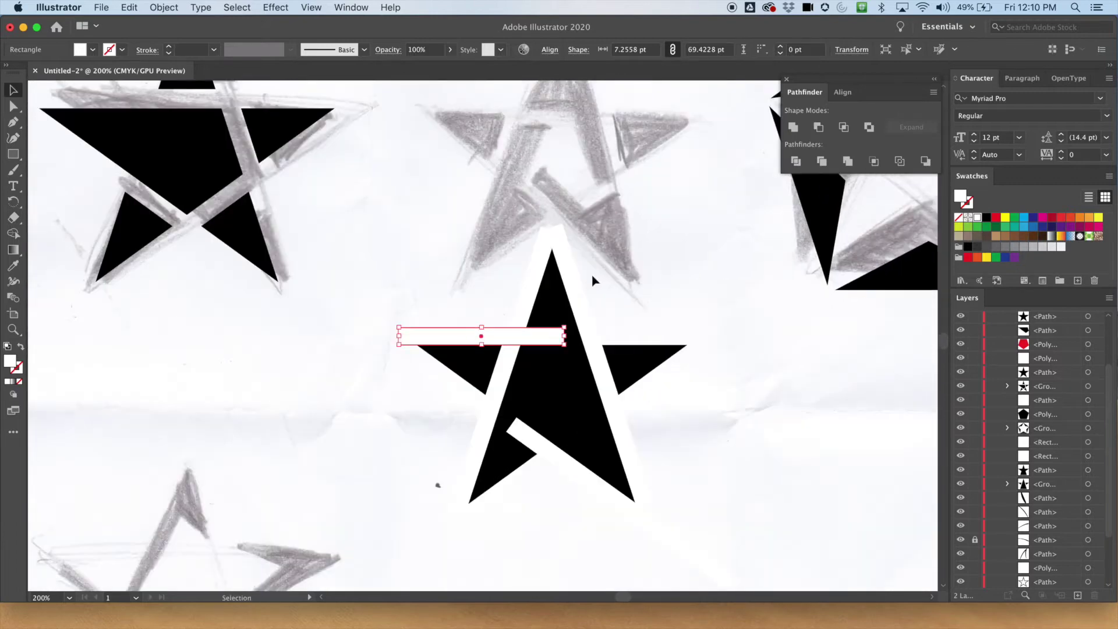
pyautogui.moveTo(633, 222); pyautogui.dragTo(595, 270)
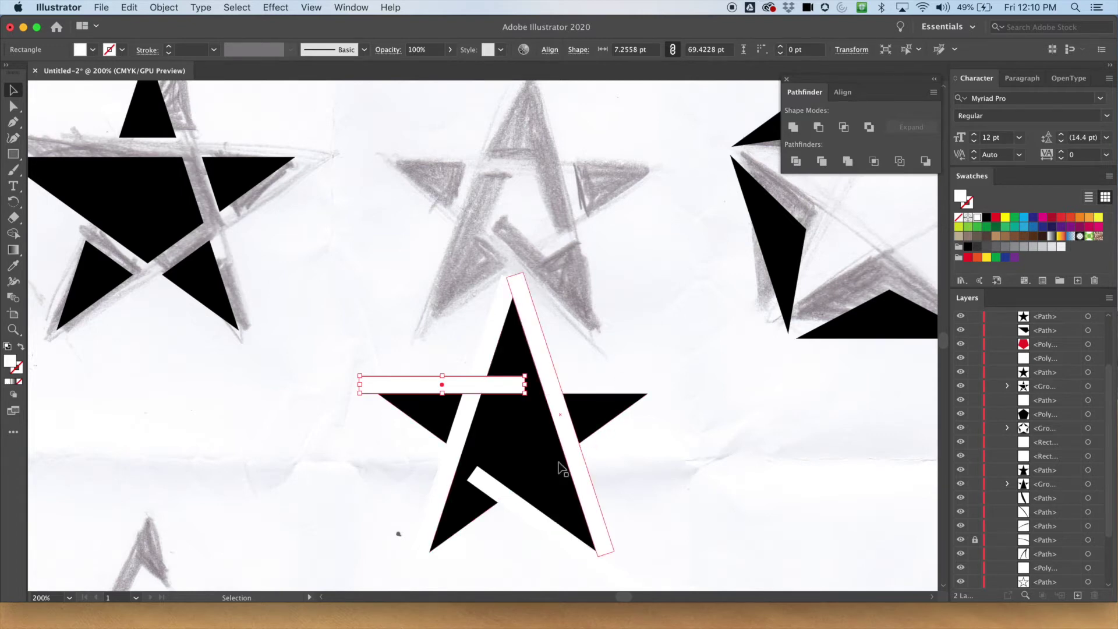
# Duplicate the horizontal bar to the right of the star and rotate the copy to the slope of the right arm's lower edge
pyautogui.click(432, 373)
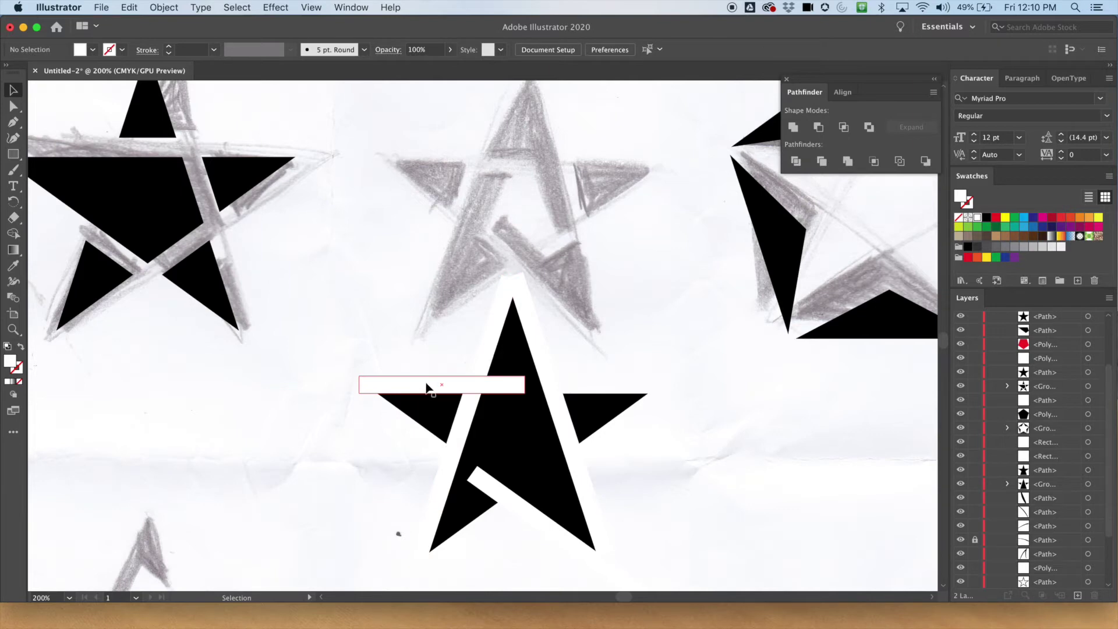
pyautogui.click(426, 386)
pyautogui.moveTo(426, 385); pyautogui.dragTo(708, 445)
pyautogui.moveTo(811, 433); pyautogui.dragTo(782, 389)
pyautogui.press('a')
pyautogui.press('super+equal')
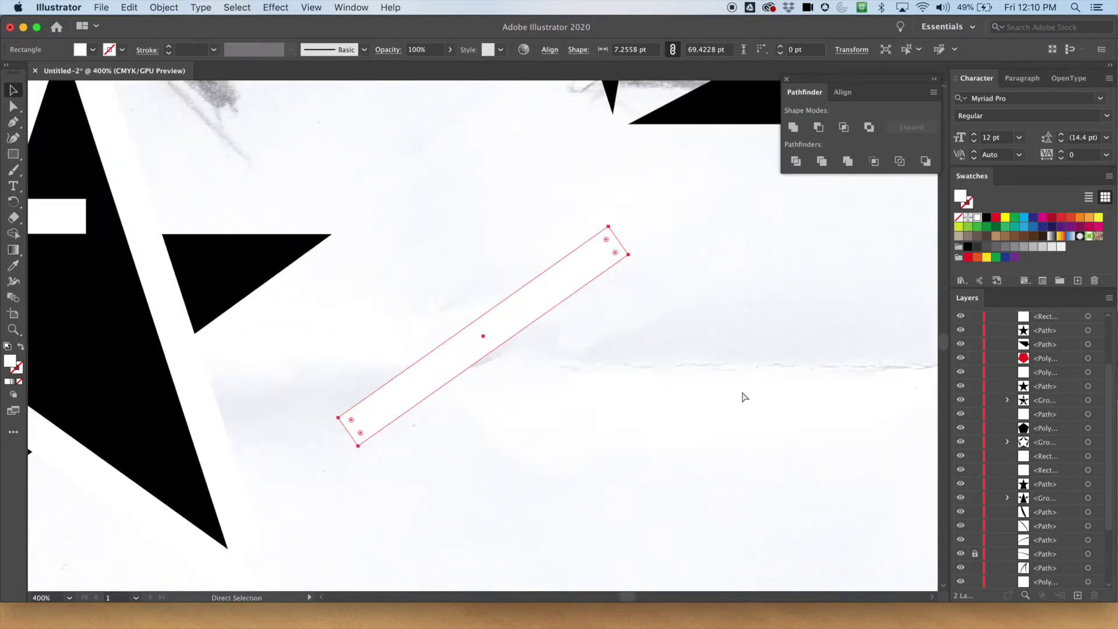
# Move the sloped bar against the right arm's lower edge and refine its angle to match that edge
pyautogui.press('super+equal')
pyautogui.hscroll(-5, 696, 464)
pyautogui.moveTo(686, 409)
pyautogui.mouseDown()
pyautogui.moveTo(414, 382)
pyautogui.moveTo(367, 361)
pyautogui.mouseUp()
pyautogui.moveTo(645, 120); pyautogui.dragTo(641, 112)
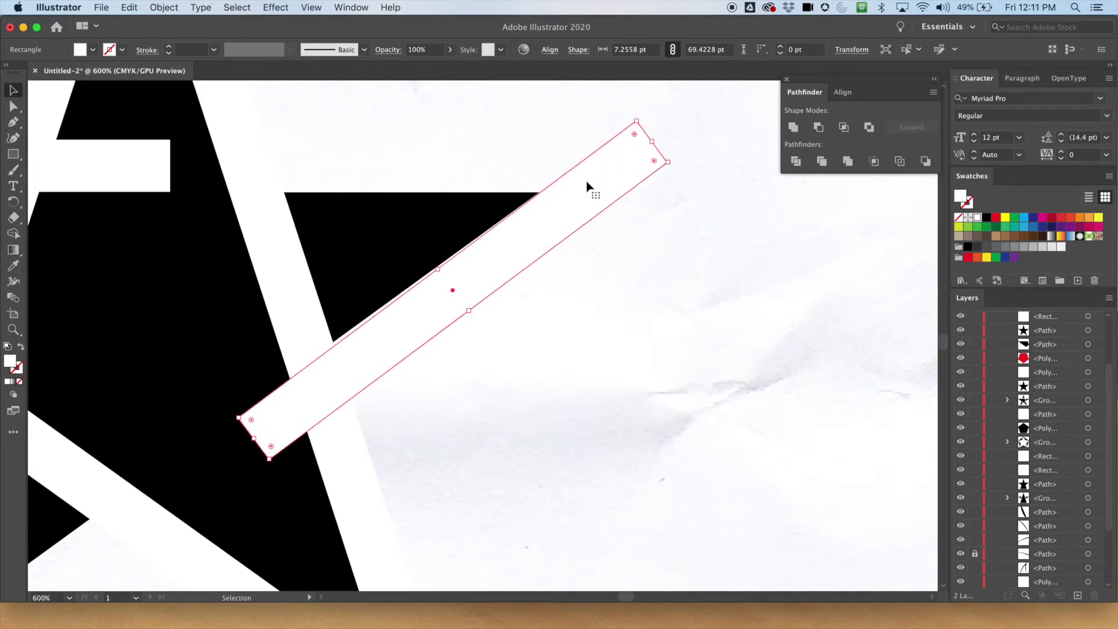
pyautogui.moveTo(674, 161); pyautogui.dragTo(675, 163)
pyautogui.moveTo(543, 226); pyautogui.dragTo(526, 234)
# Nudge the sloped bar flush with the right arm's edge and slide it down-left, deeper into the star's body
pyautogui.press('Down')
pyautogui.press('Left')
pyautogui.press('Down')
pyautogui.press('Left')
pyautogui.press('Left')
pyautogui.press('Left')
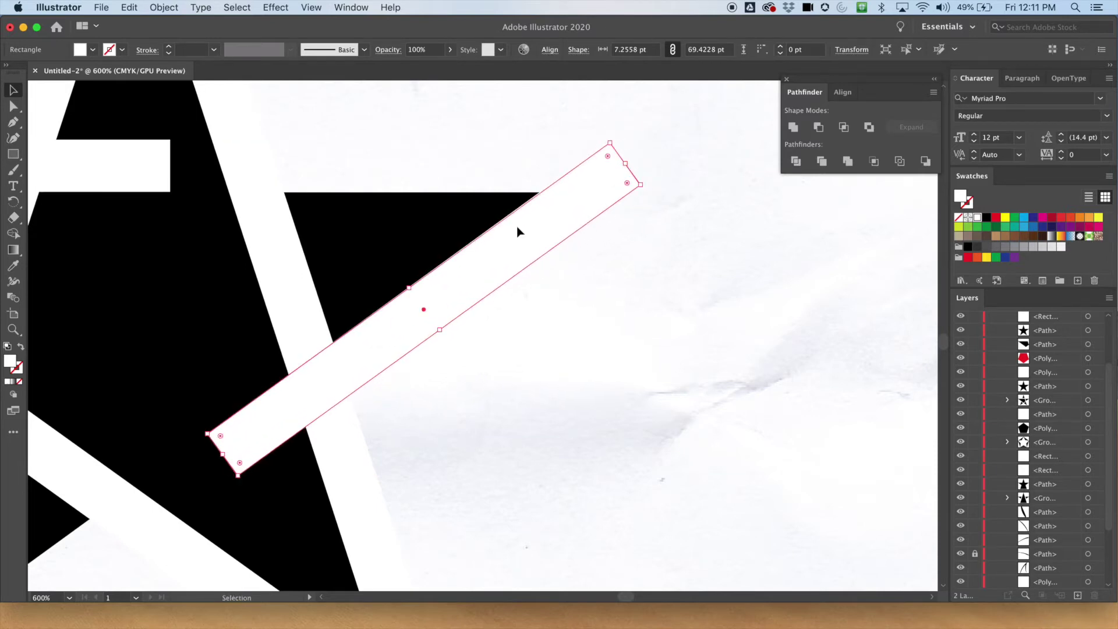
pyautogui.moveTo(524, 226)
pyautogui.mouseDown()
pyautogui.moveTo(509, 237)
pyautogui.moveTo(521, 229)
pyautogui.mouseUp()
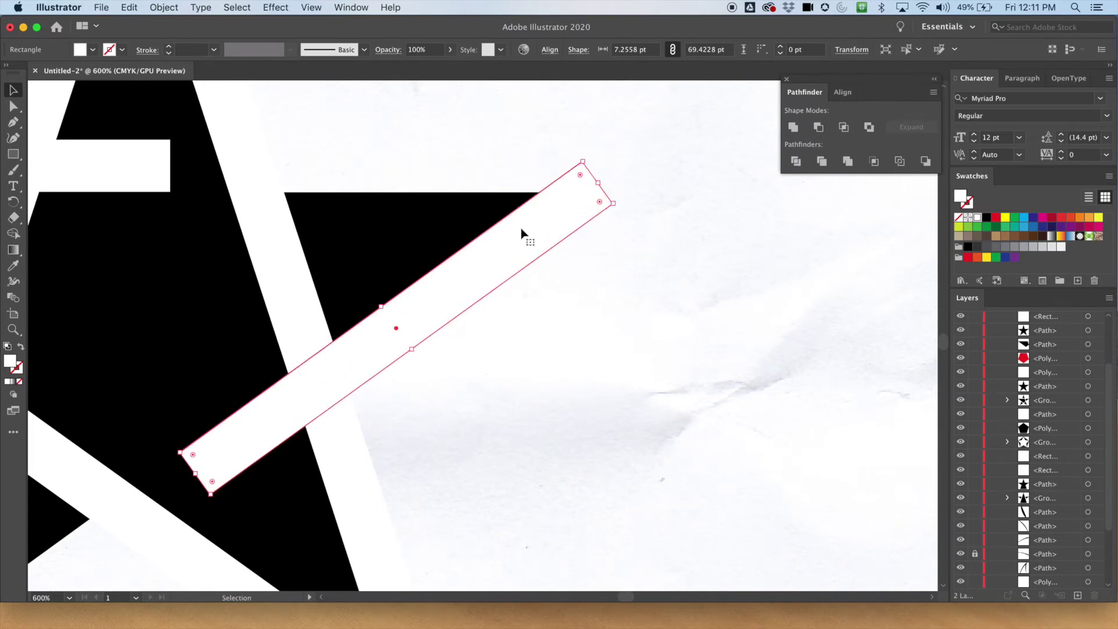
# Start a white Pen path over the star's centre, placing corners on the left diagonal bar, lower-left bar and the sloped bar's inner end
pyautogui.click(601, 274)
pyautogui.press('super+minus')
pyautogui.press('super+minus')
pyautogui.press('super+minus')
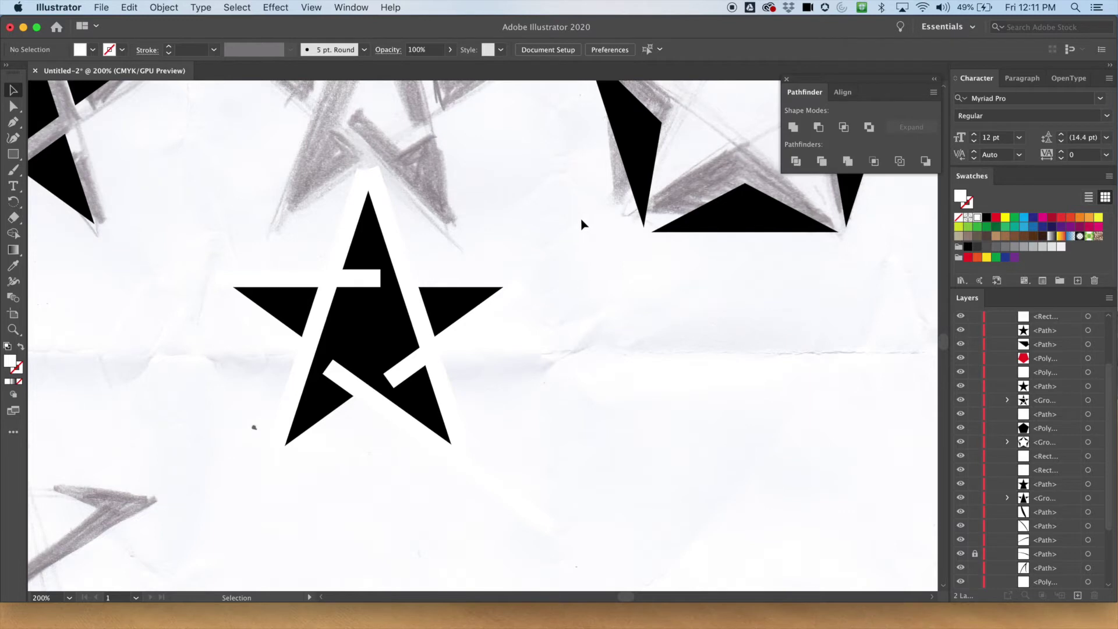
pyautogui.scroll(5, 546, 237)
pyautogui.hscroll(-2, 546, 237)
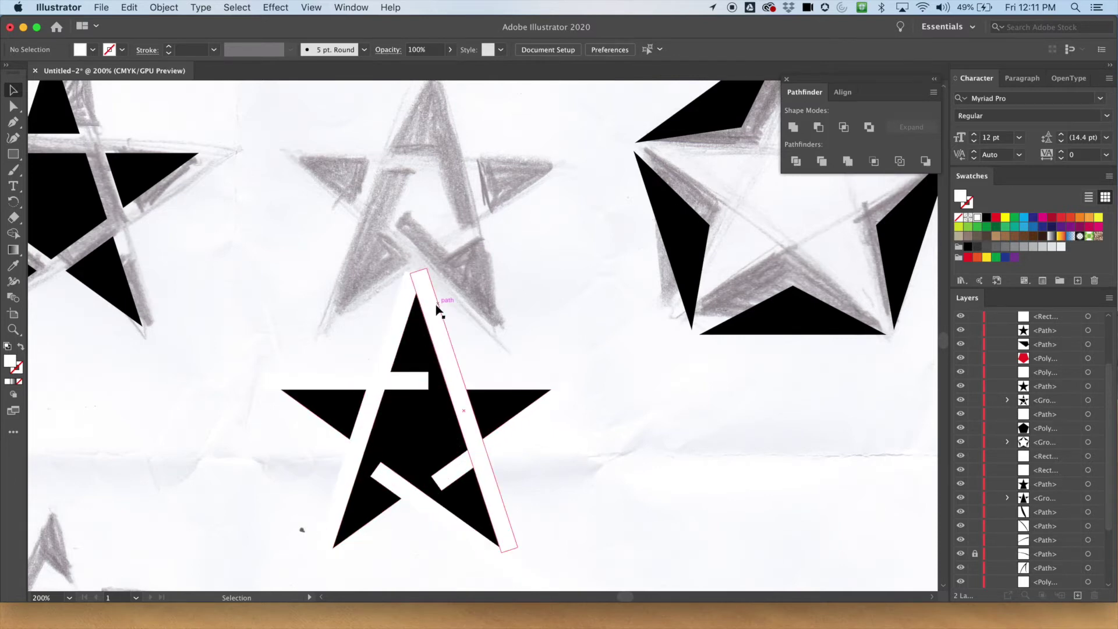
pyautogui.click(13, 122)
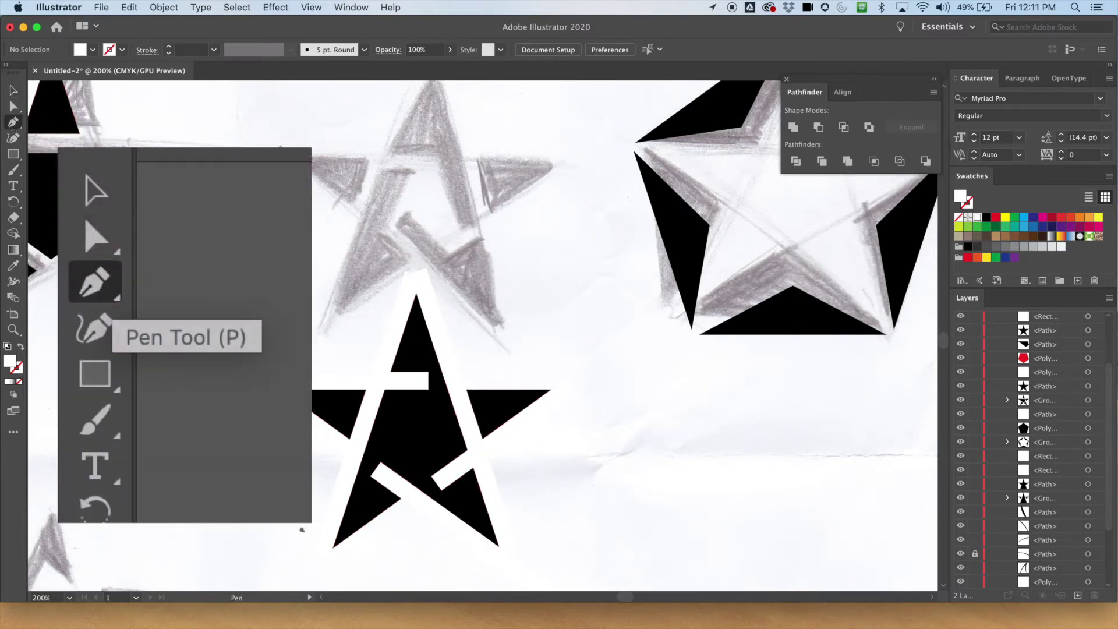
pyautogui.moveTo(376, 381); pyautogui.dragTo(405, 382)
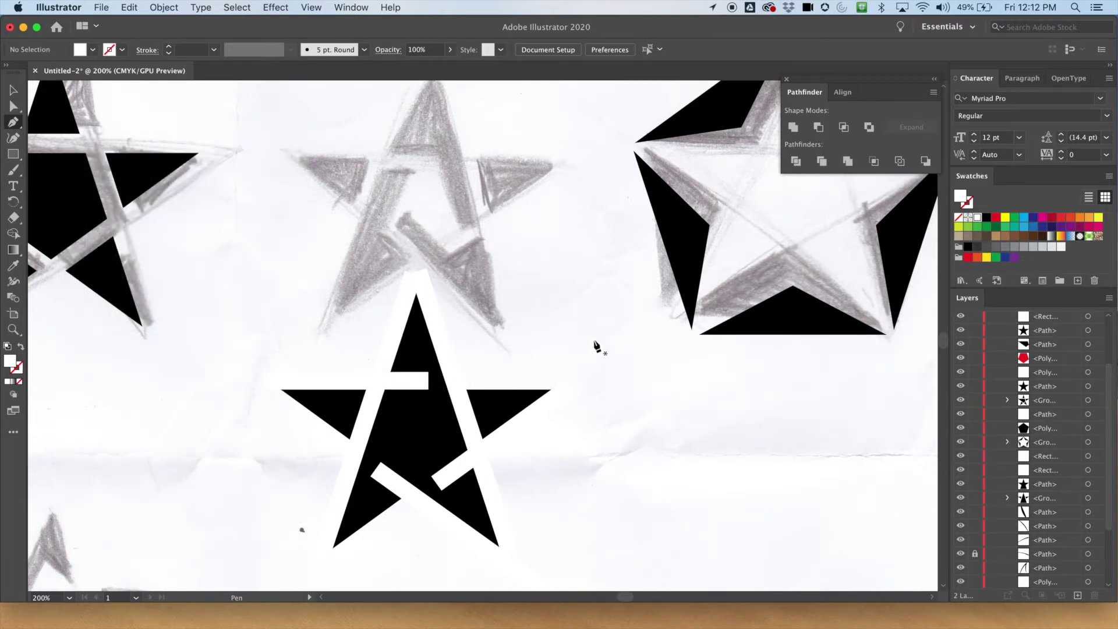
pyautogui.click(377, 381)
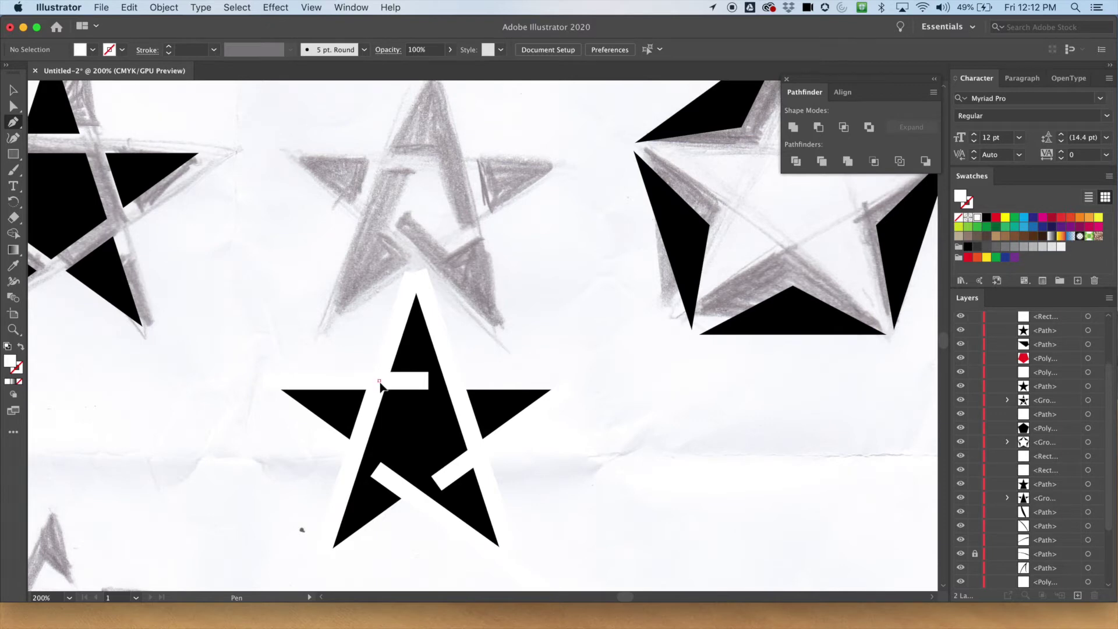
pyautogui.click(359, 451)
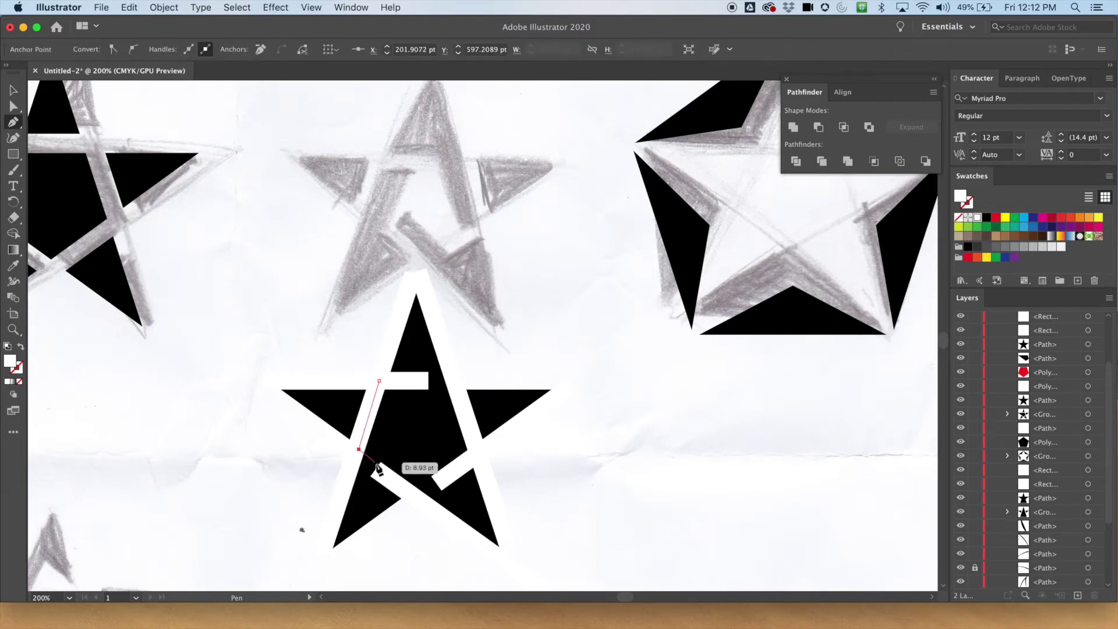
pyautogui.click(400, 485)
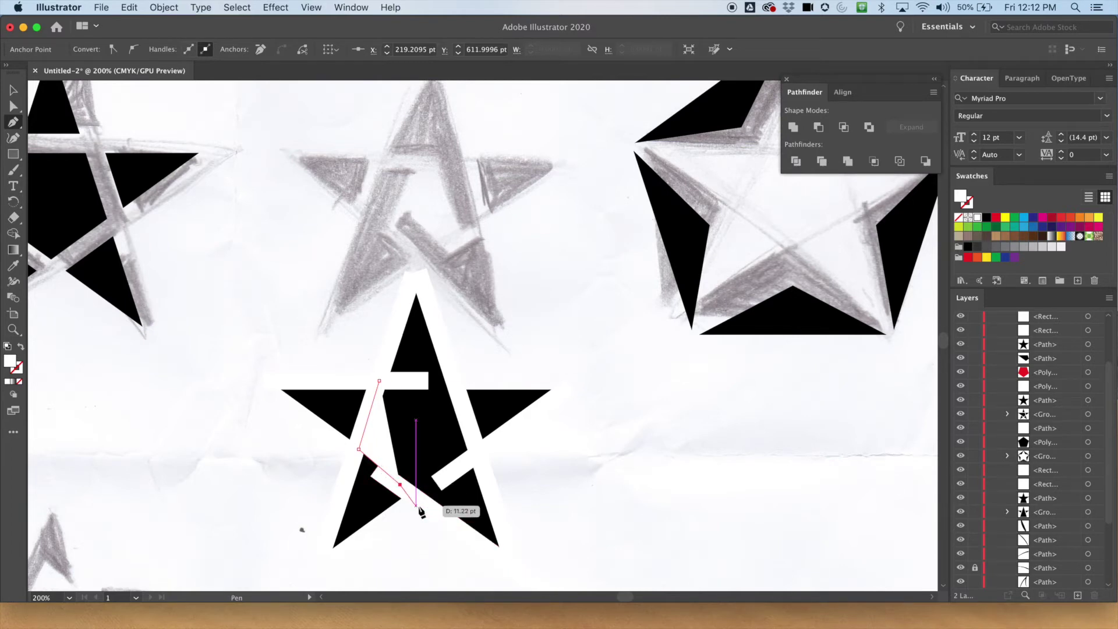
pyautogui.click(442, 476)
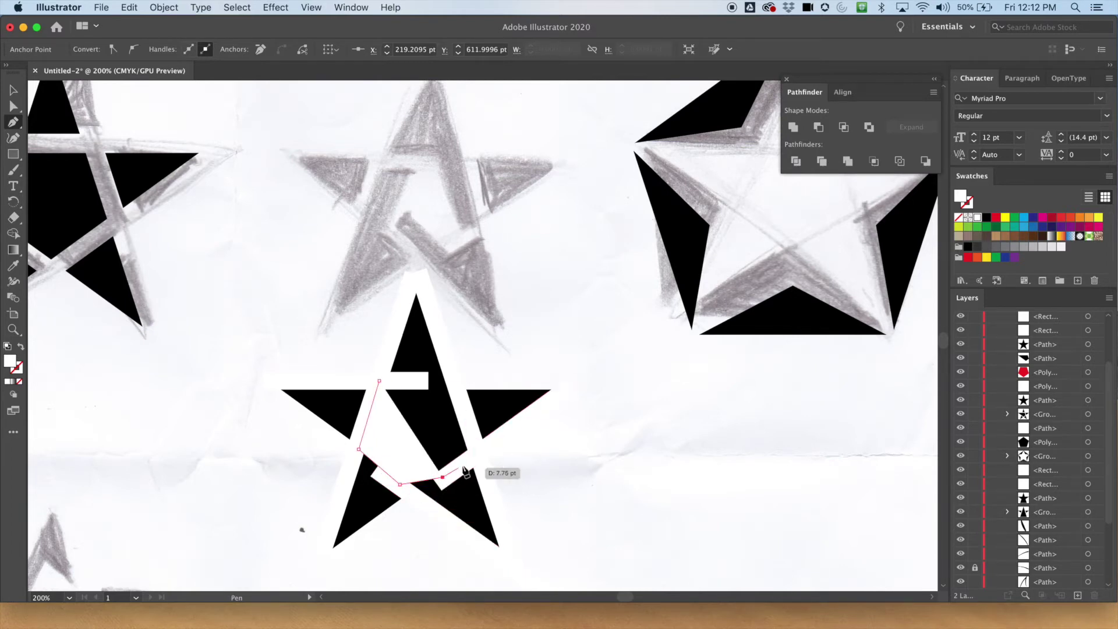
pyautogui.click(464, 459)
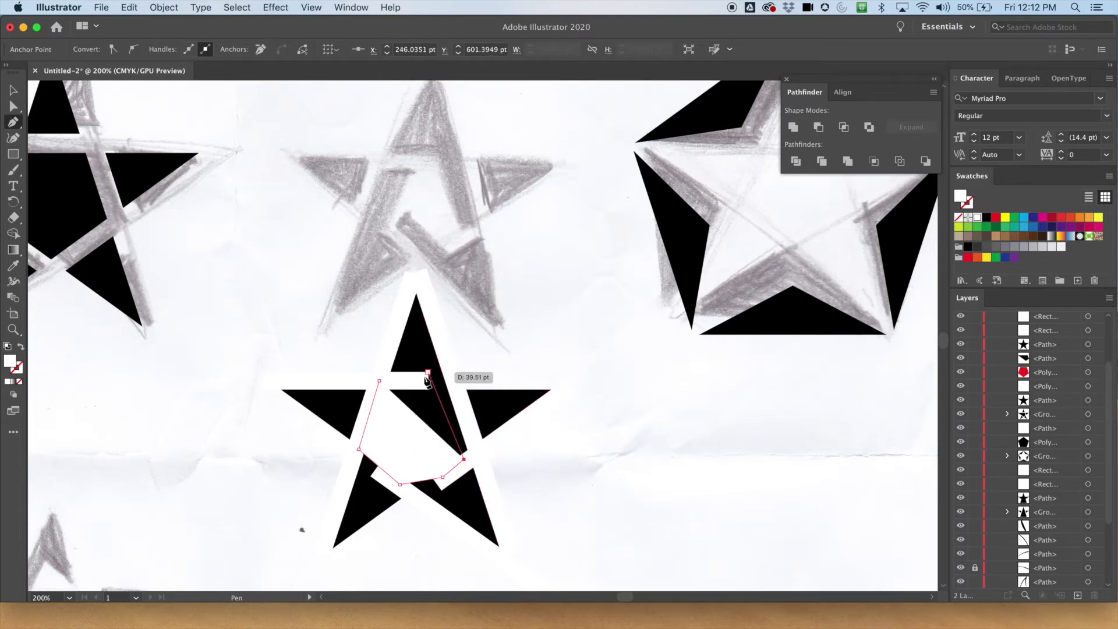
pyautogui.click(422, 377)
pyautogui.click(379, 381)
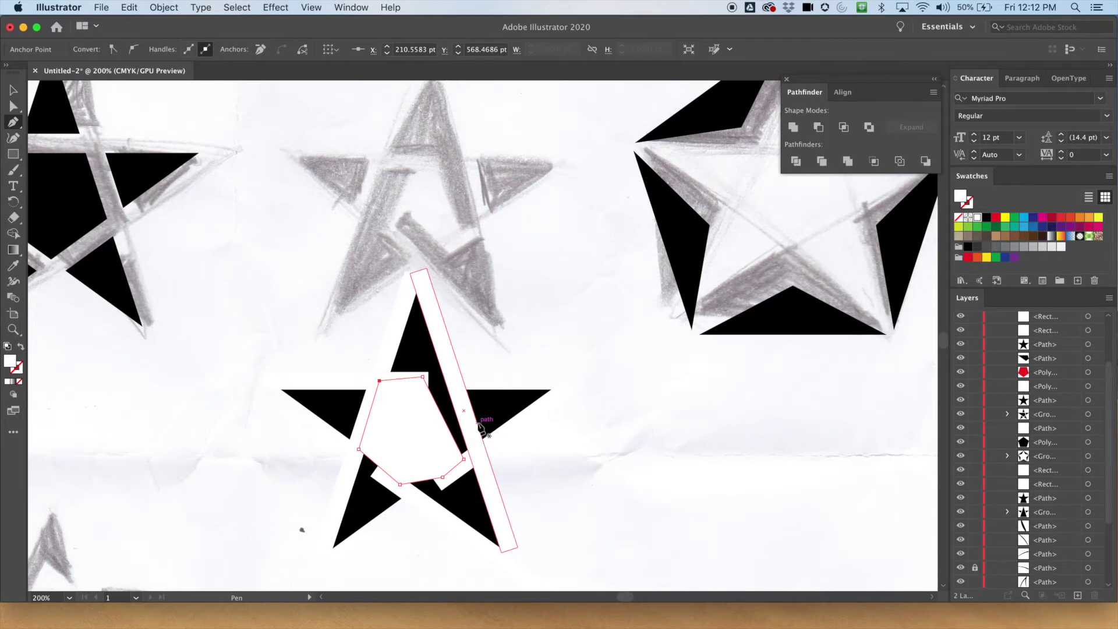
pyautogui.press('super+z')
pyautogui.press('super+z')
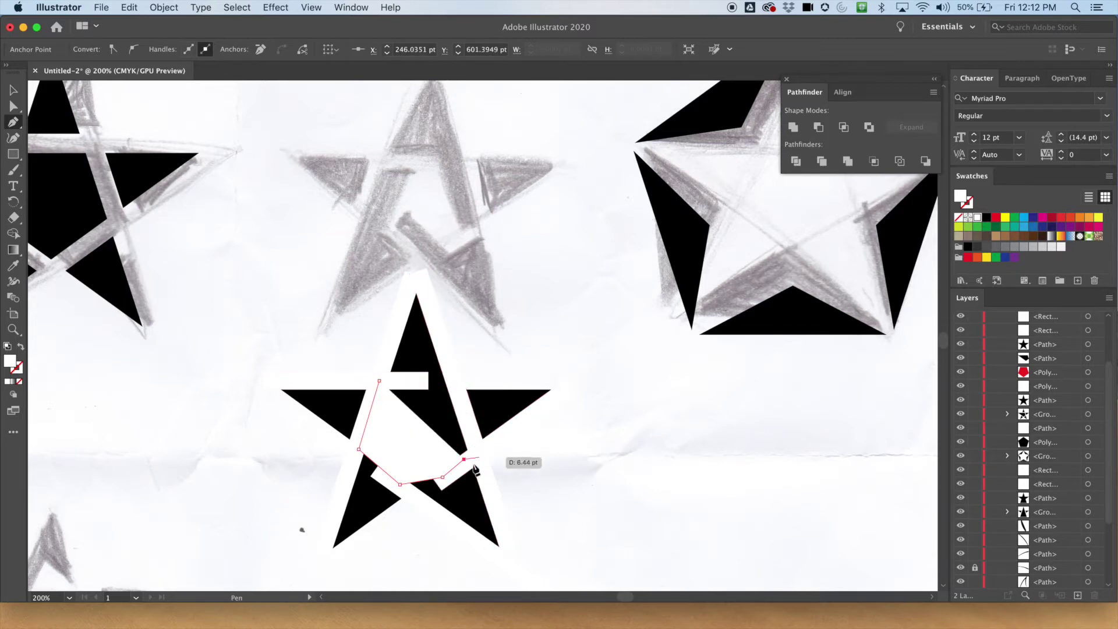
pyautogui.press('super+z')
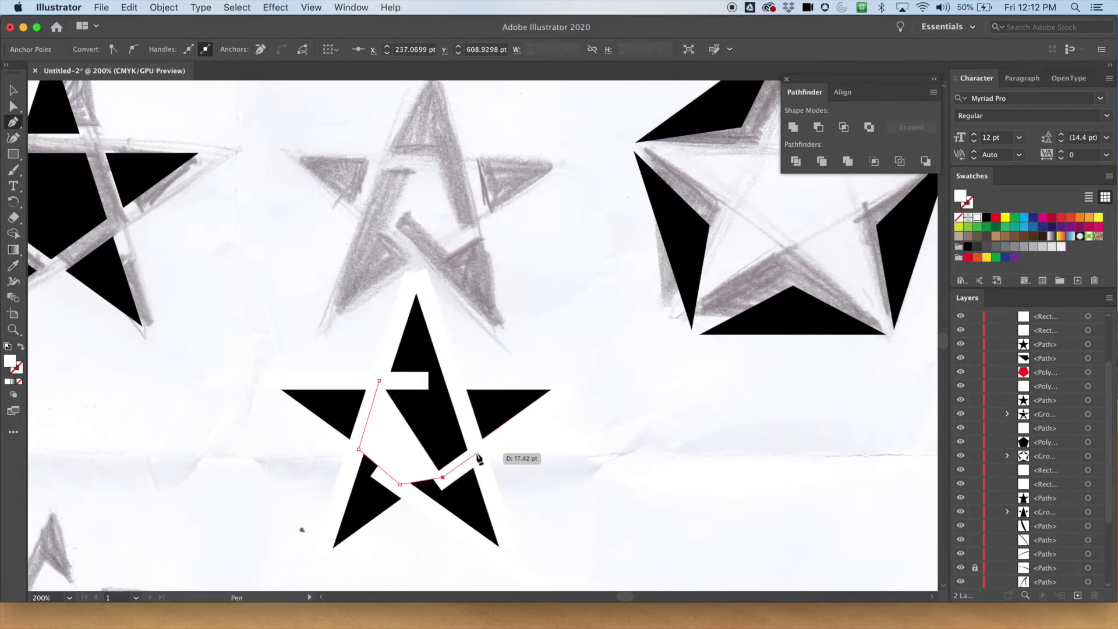
# Complete the white centre polygon with two corners on the right diagonal bar and one in the horizontal bar, close it and deselect it
pyautogui.click(477, 450)
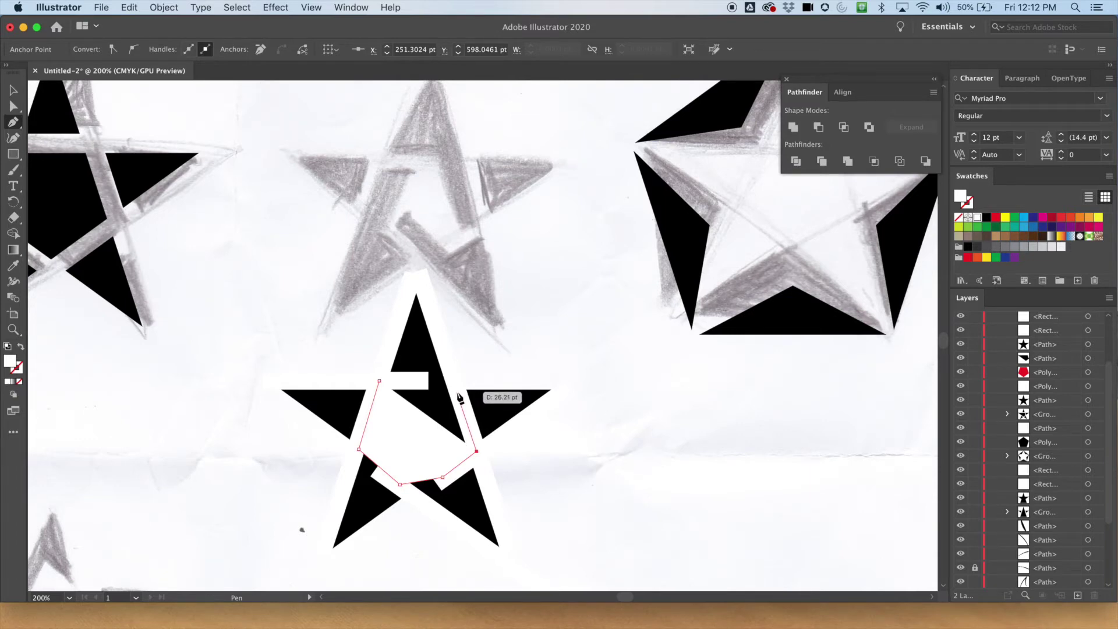
pyautogui.click(457, 391)
pyautogui.click(418, 378)
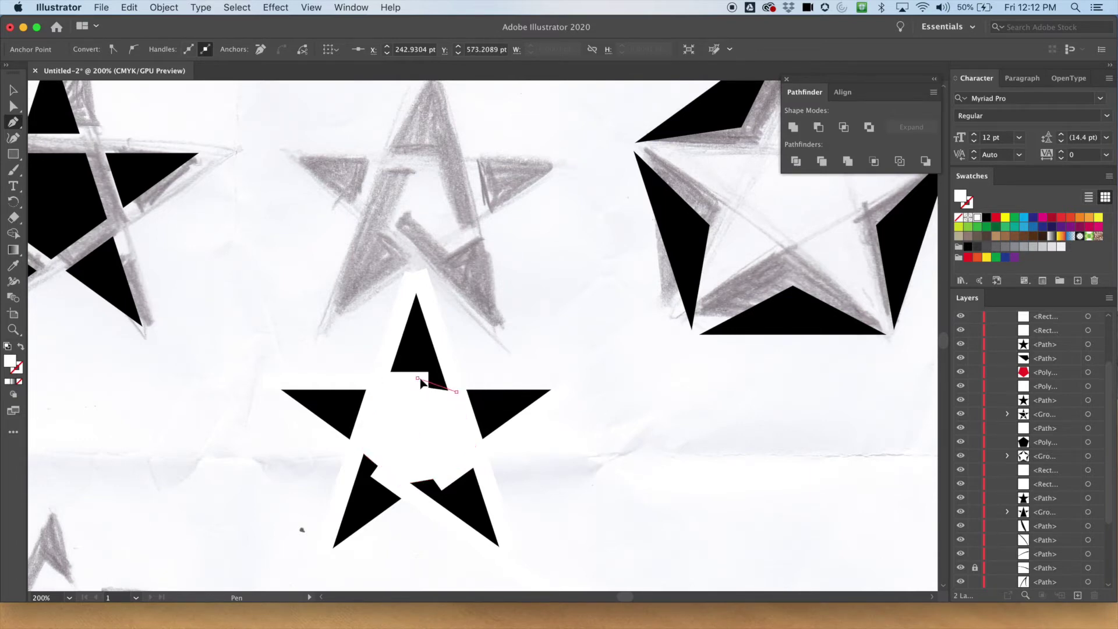
pyautogui.click(379, 381)
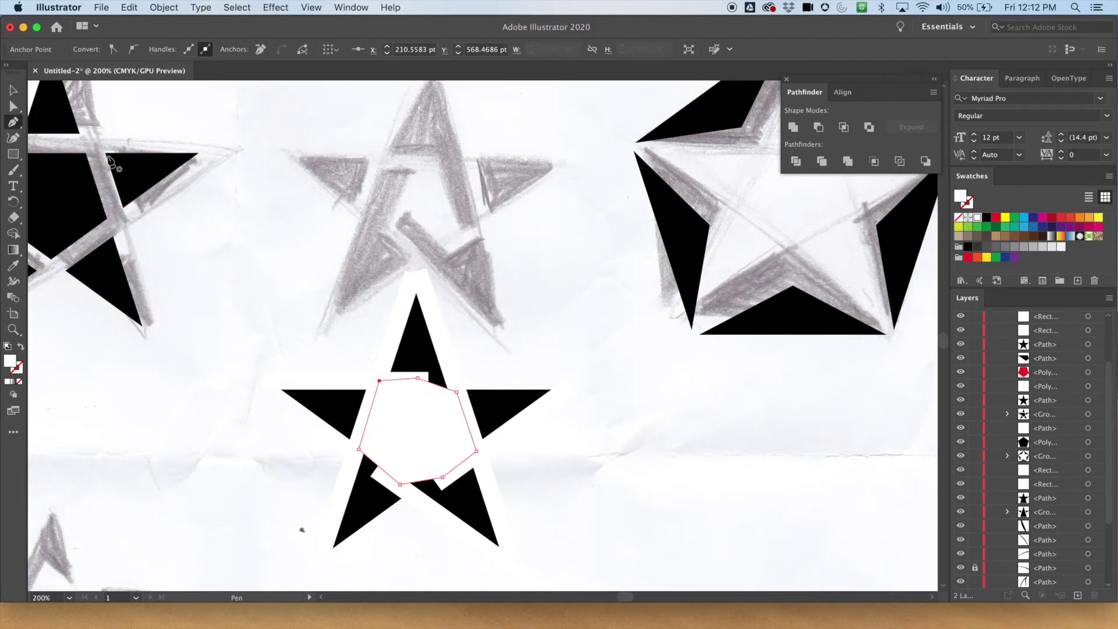
pyautogui.click(13, 91)
pyautogui.click(230, 306)
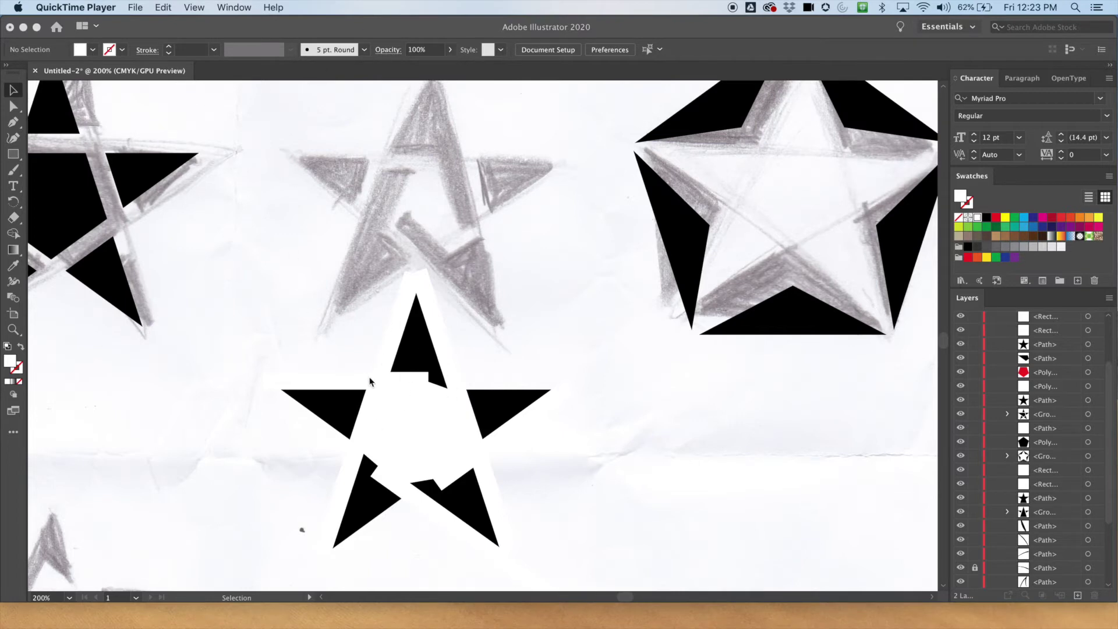
# Inspect the white bars around the star one by one and compare their layout with the pencil sketch
pyautogui.click(391, 413)
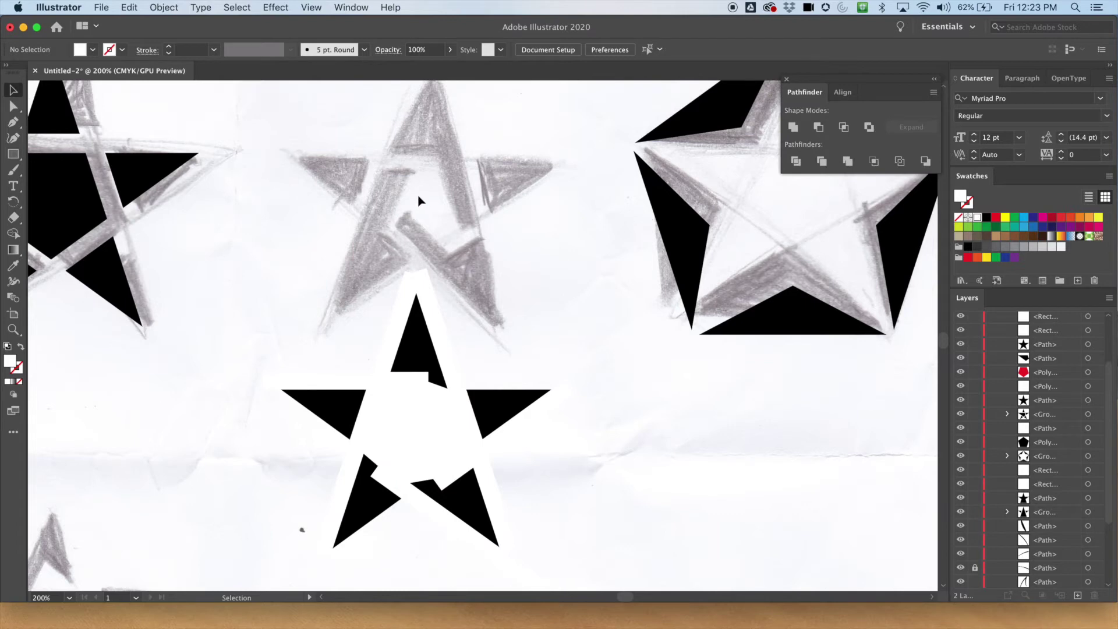
pyautogui.click(441, 338)
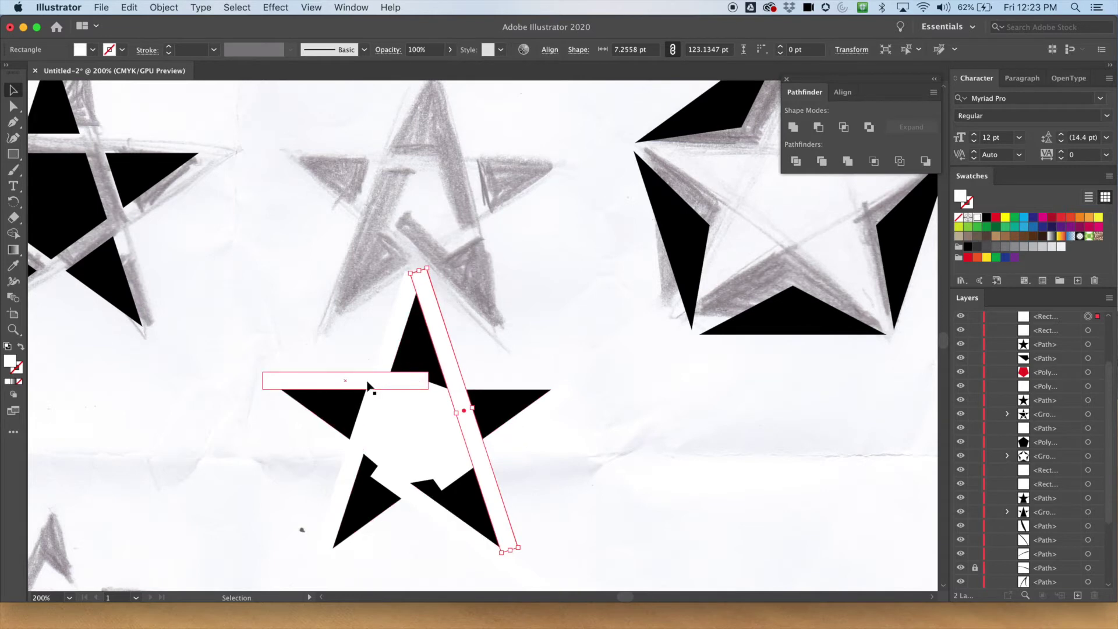
pyautogui.click(393, 316)
pyautogui.click(357, 370)
pyautogui.click(357, 375)
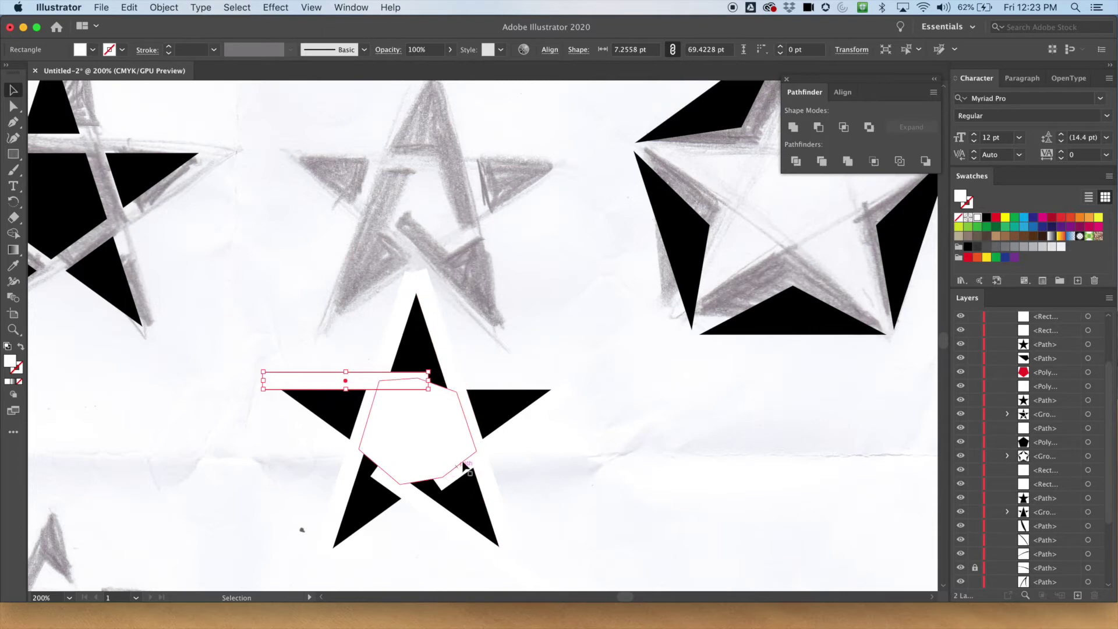
pyautogui.click(492, 447)
pyautogui.click(418, 503)
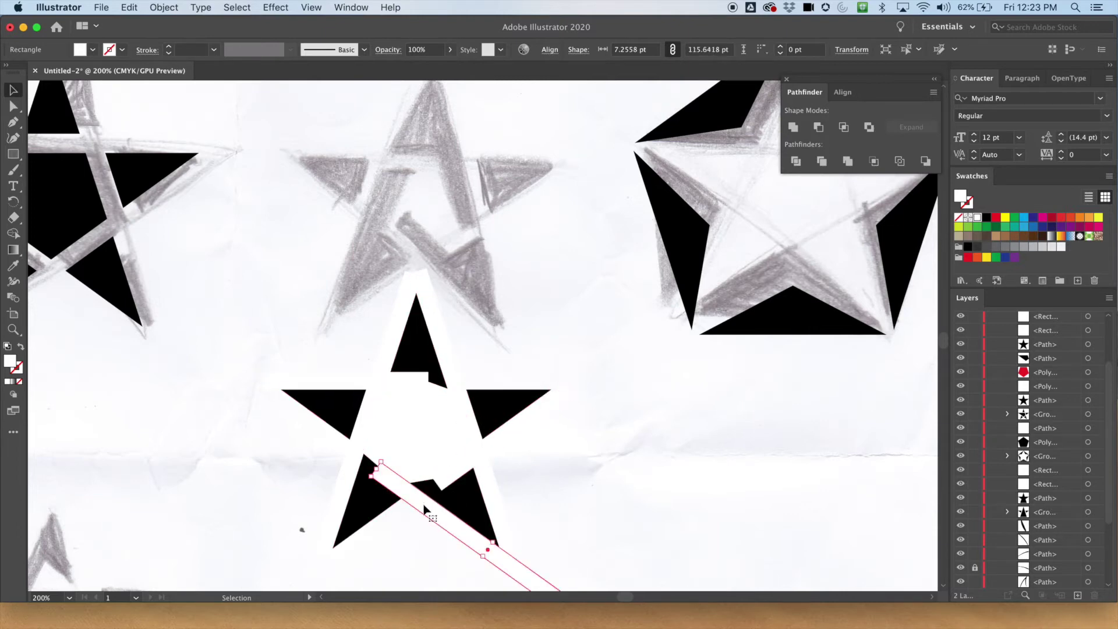
pyautogui.click(410, 533)
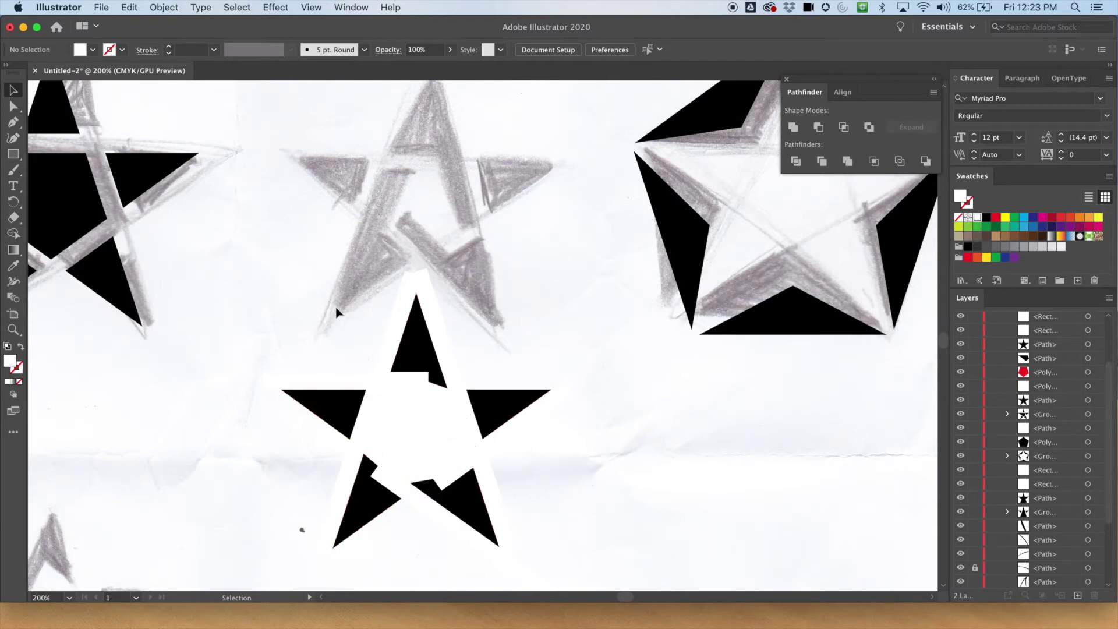
# Duplicate the lower diagonal bar up into the star's centre and shorten the copy to about 47 pt
pyautogui.press('super+equal')
pyautogui.press('super+equal')
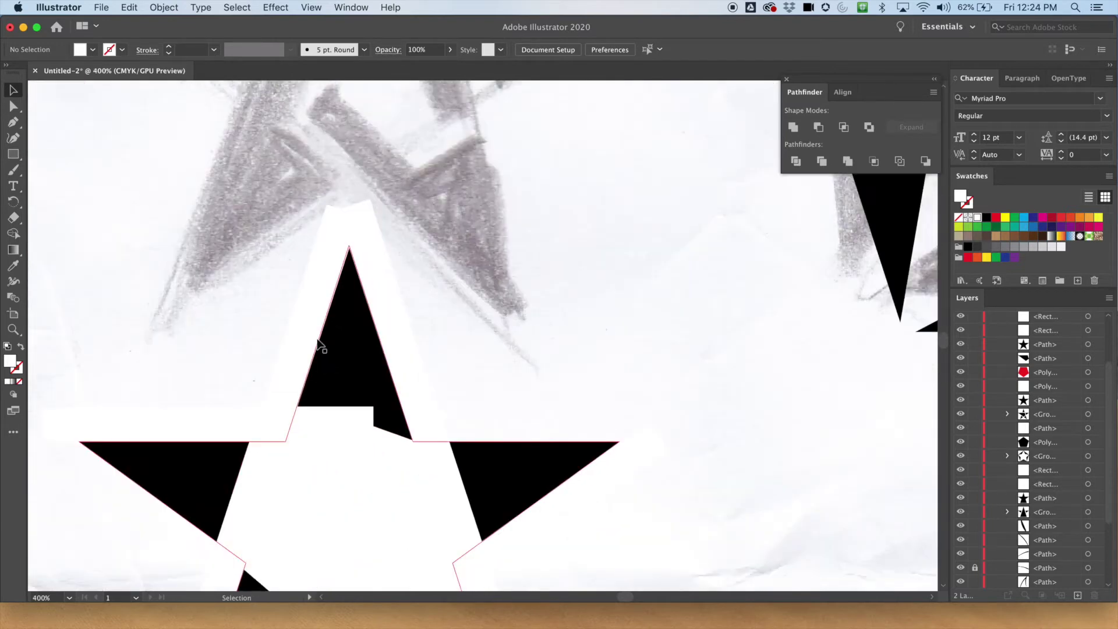
pyautogui.moveTo(244, 379)
pyautogui.mouseDown()
pyautogui.moveTo(246, 302)
pyautogui.moveTo(272, 202)
pyautogui.moveTo(202, 260)
pyautogui.moveTo(239, 302)
pyautogui.mouseUp()
pyautogui.moveTo(242, 137)
pyautogui.mouseDown()
pyautogui.moveTo(261, 338)
pyautogui.moveTo(229, 249)
pyautogui.moveTo(277, 177)
pyautogui.mouseUp()
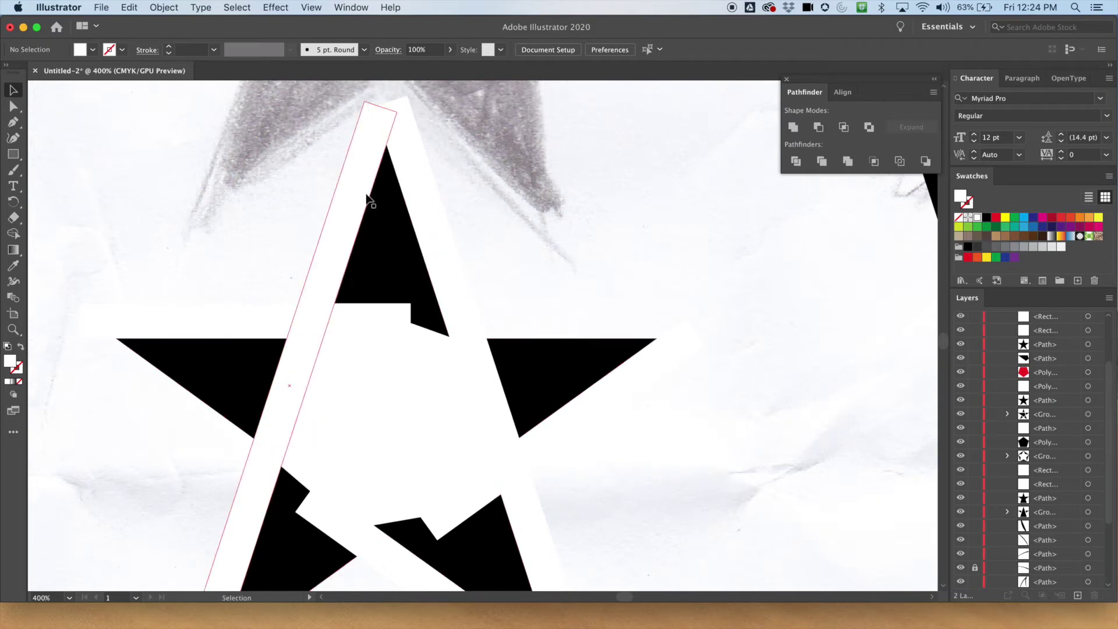
pyautogui.press('space')
pyautogui.scroll(-5, 515, 241)
pyautogui.hscroll(-2, 516, 240)
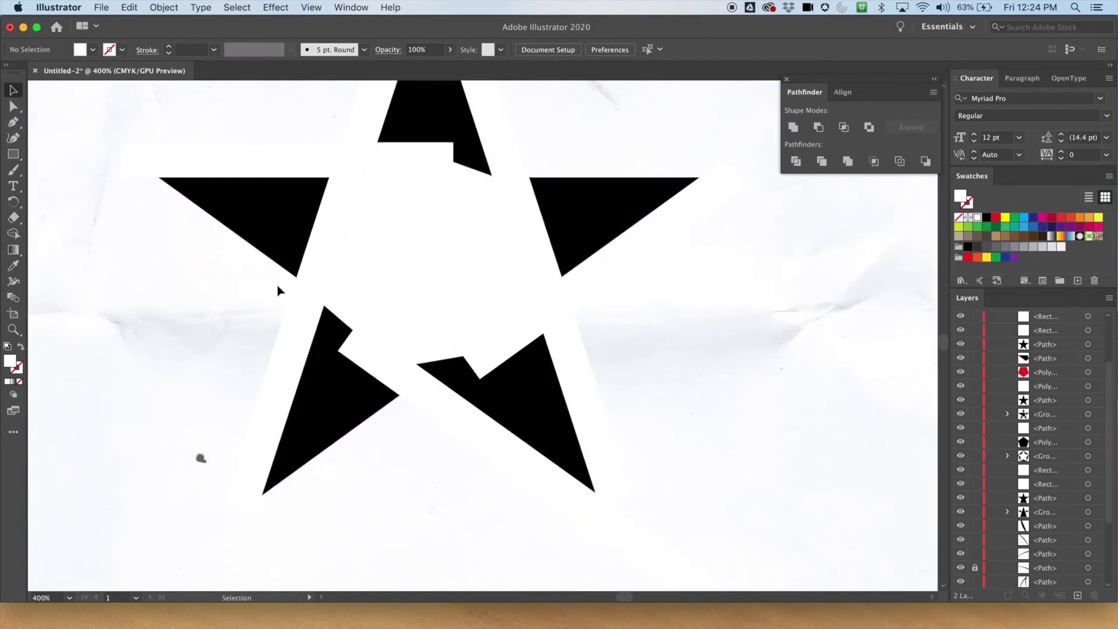
pyautogui.click(383, 375)
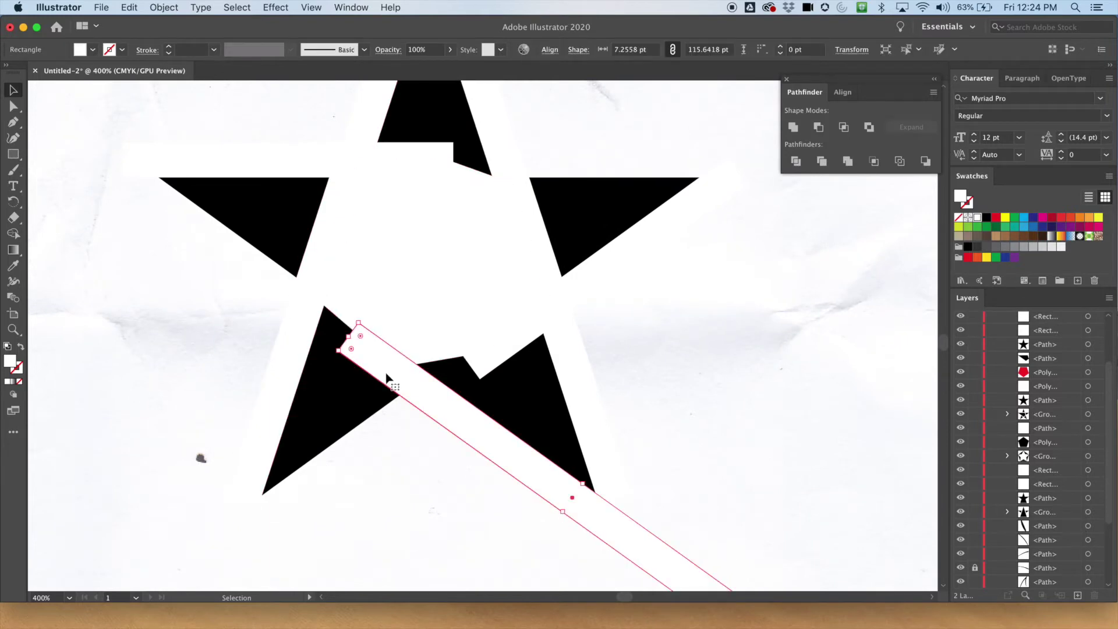
pyautogui.moveTo(406, 389); pyautogui.dragTo(470, 254)
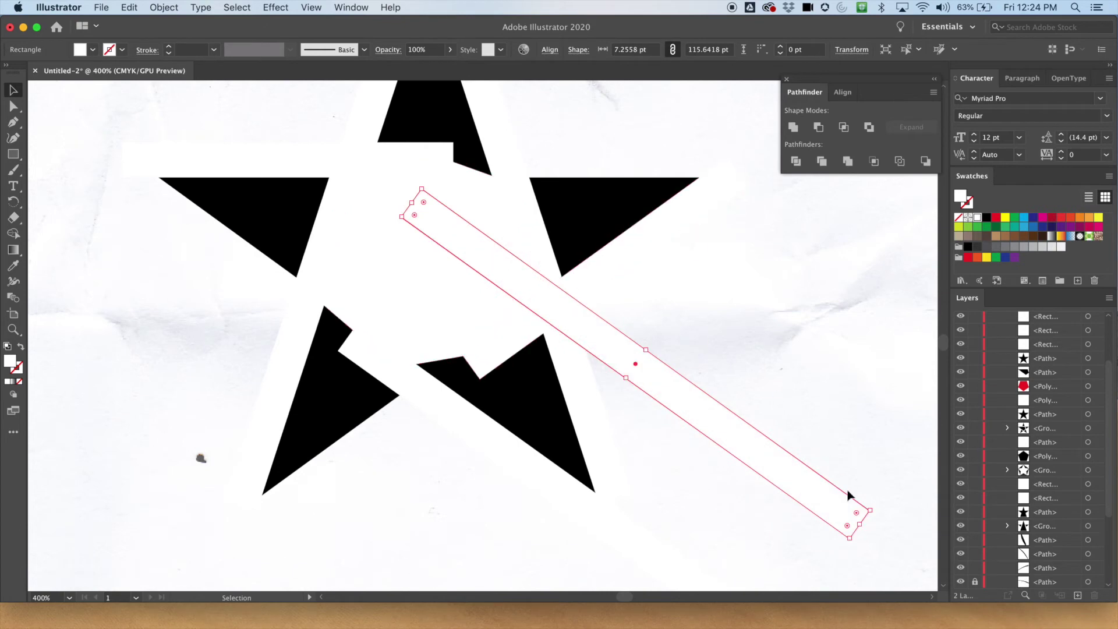
pyautogui.moveTo(863, 522); pyautogui.dragTo(594, 335)
# Move the shortened bar copy out of the centre to the empty area below the star's right arm
pyautogui.moveTo(452, 237); pyautogui.dragTo(384, 328)
pyautogui.press('super+z')
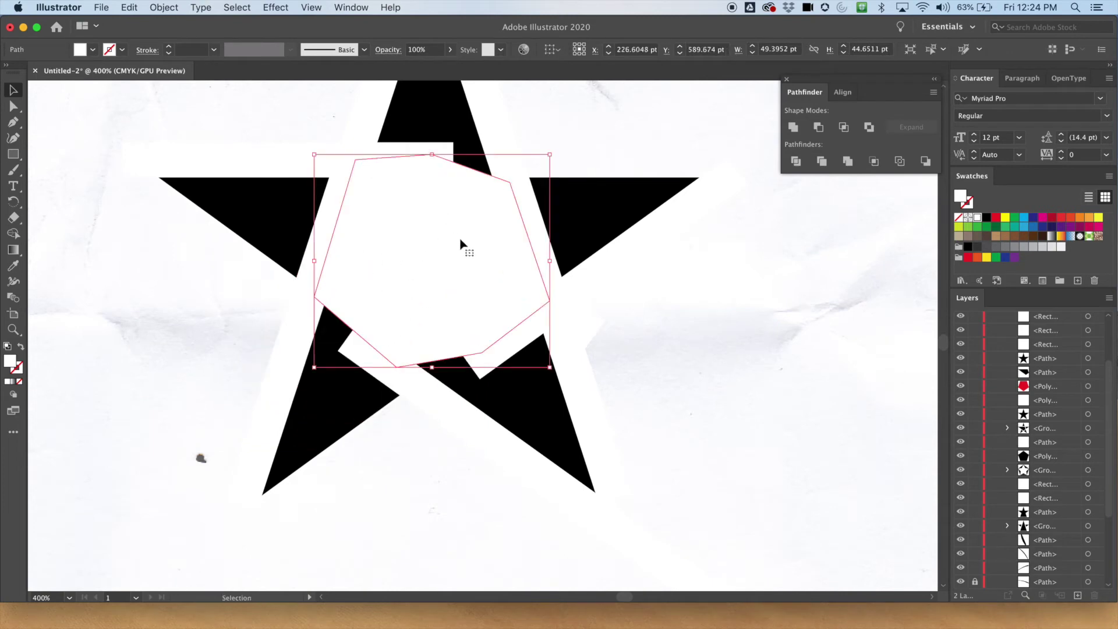
pyautogui.click(577, 327)
pyautogui.moveTo(583, 328); pyautogui.dragTo(792, 366)
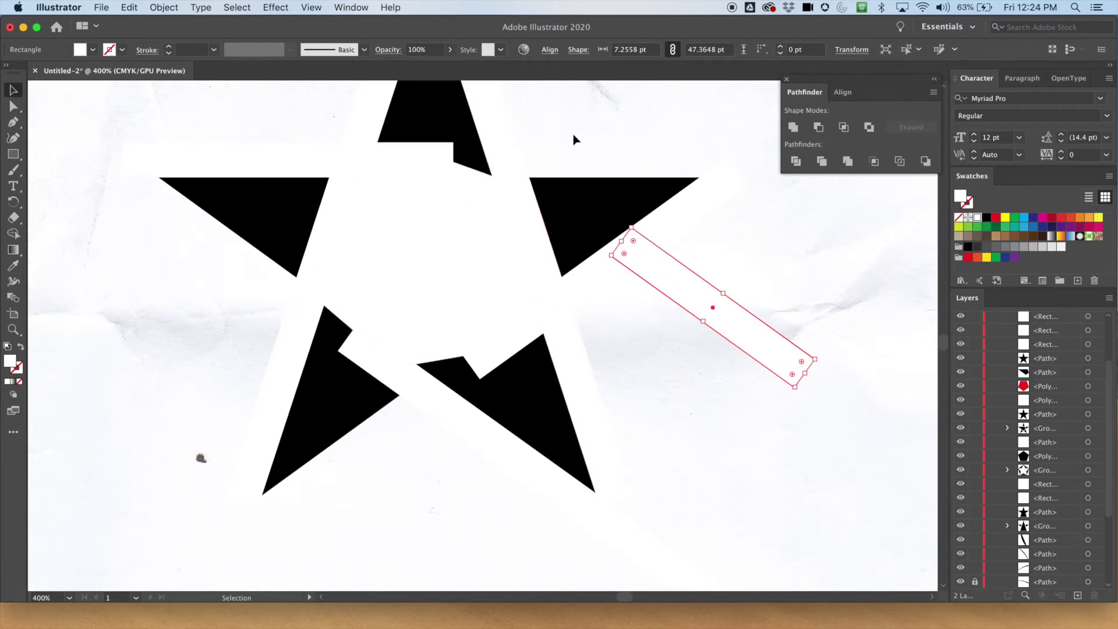
# Select the star artwork and lock the black star path, its five white bars and the white centre polygon
pyautogui.scroll(3, 553, 157)
pyautogui.hscroll(3, 553, 157)
pyautogui.moveTo(476, 186); pyautogui.dragTo(204, 516)
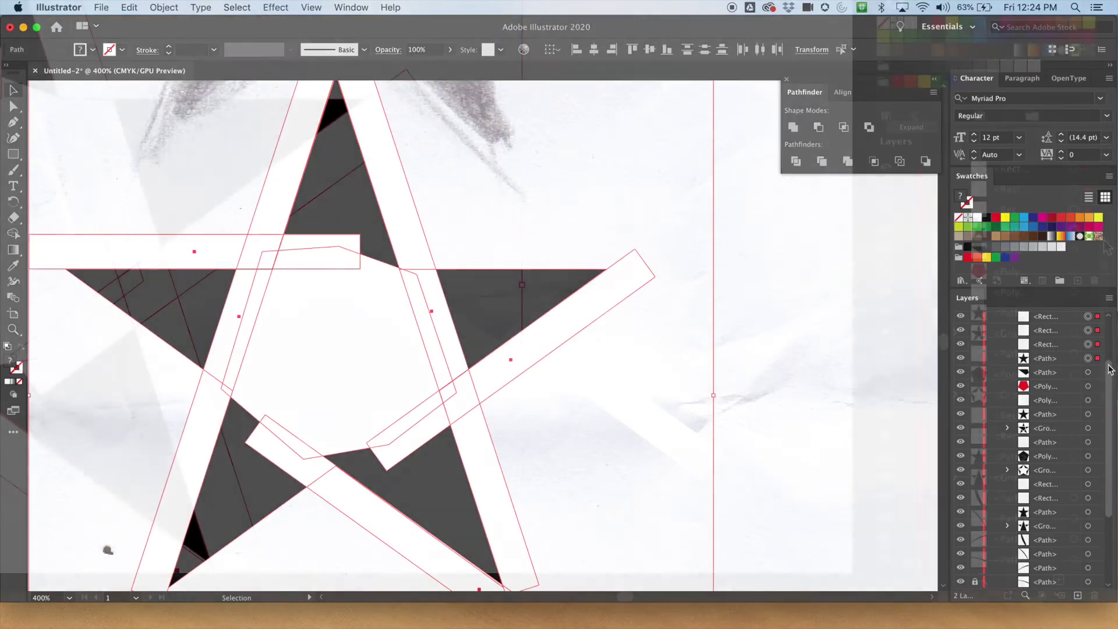
pyautogui.moveTo(1107, 364); pyautogui.dragTo(1101, 316)
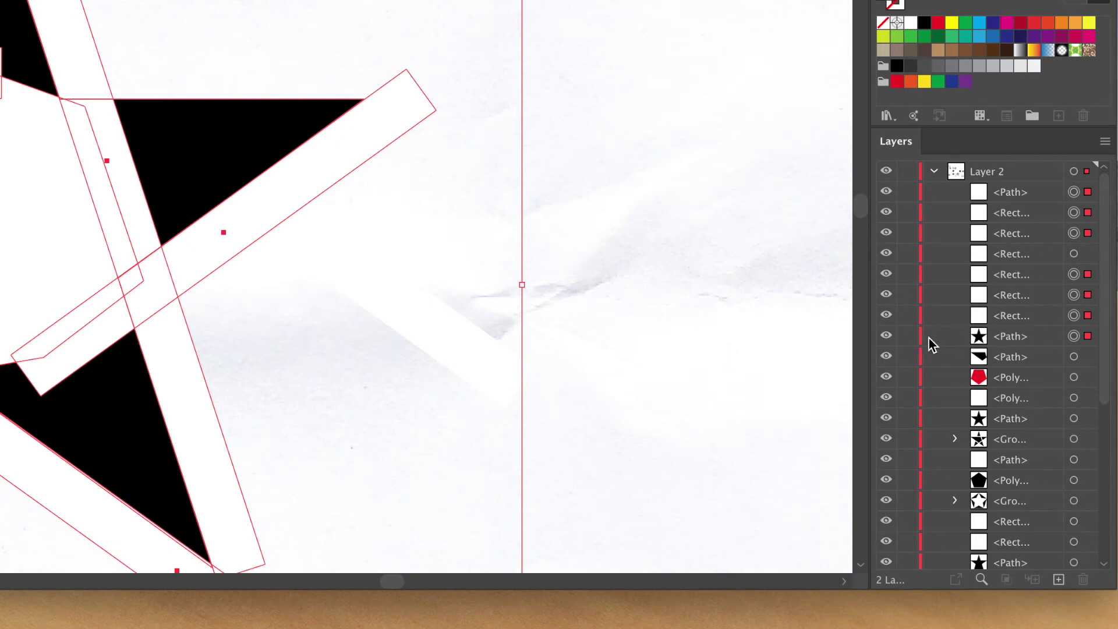
pyautogui.moveTo(909, 343); pyautogui.dragTo(908, 324)
pyautogui.click(907, 296)
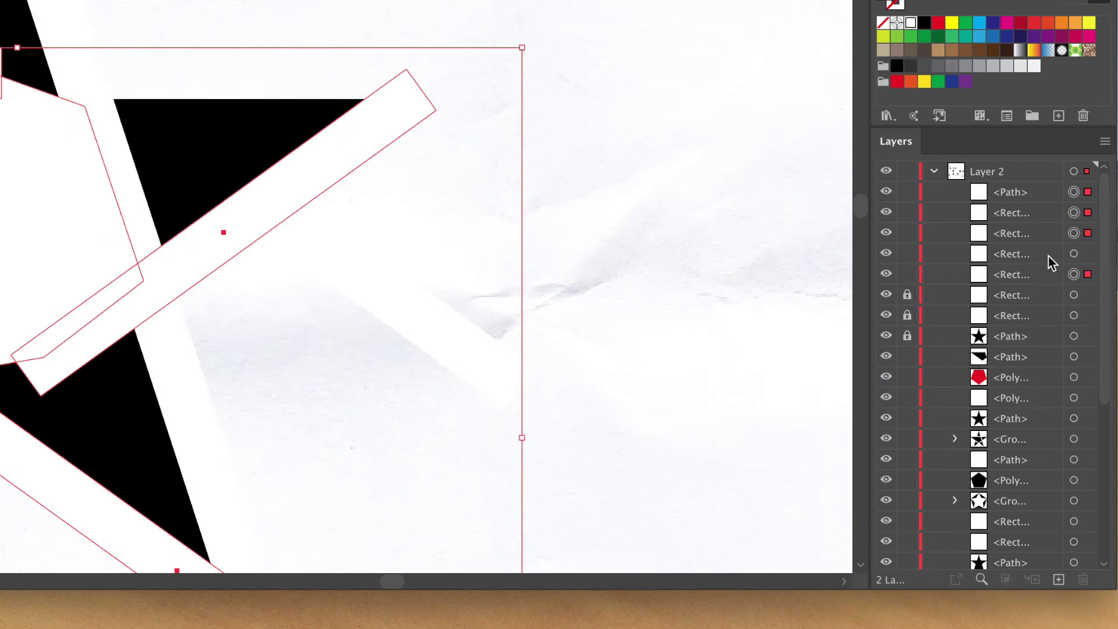
pyautogui.click(907, 275)
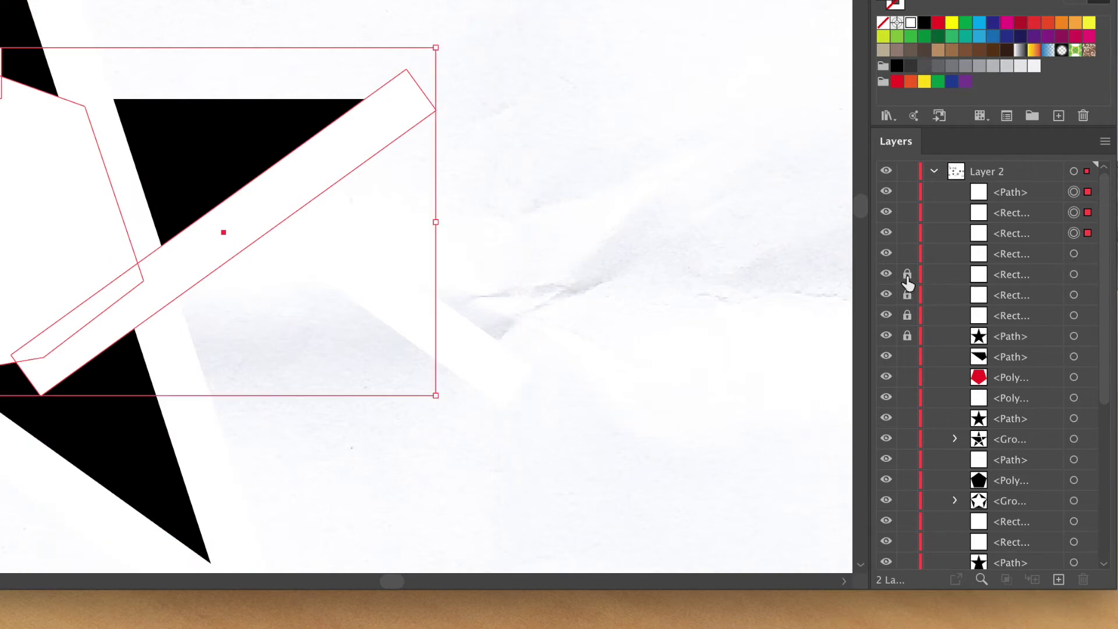
pyautogui.moveTo(907, 233); pyautogui.dragTo(907, 170)
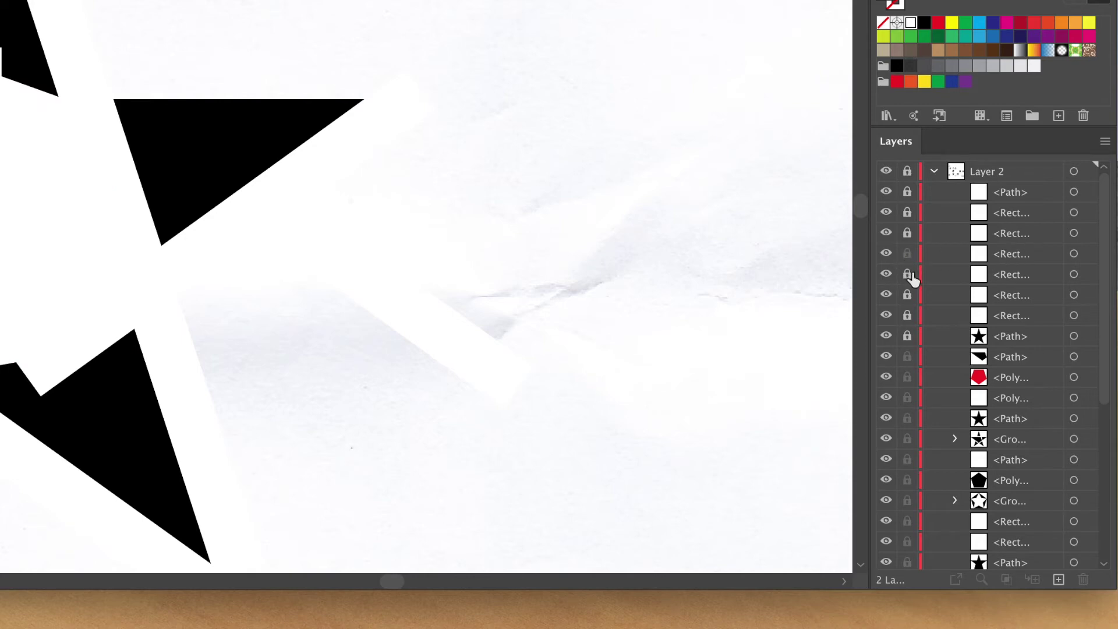
# Unlock Layer 2 as a whole, keep the star's parts locked, and select the unlocked short bar copy
pyautogui.click(906, 254)
pyautogui.click(906, 255)
pyautogui.click(907, 171)
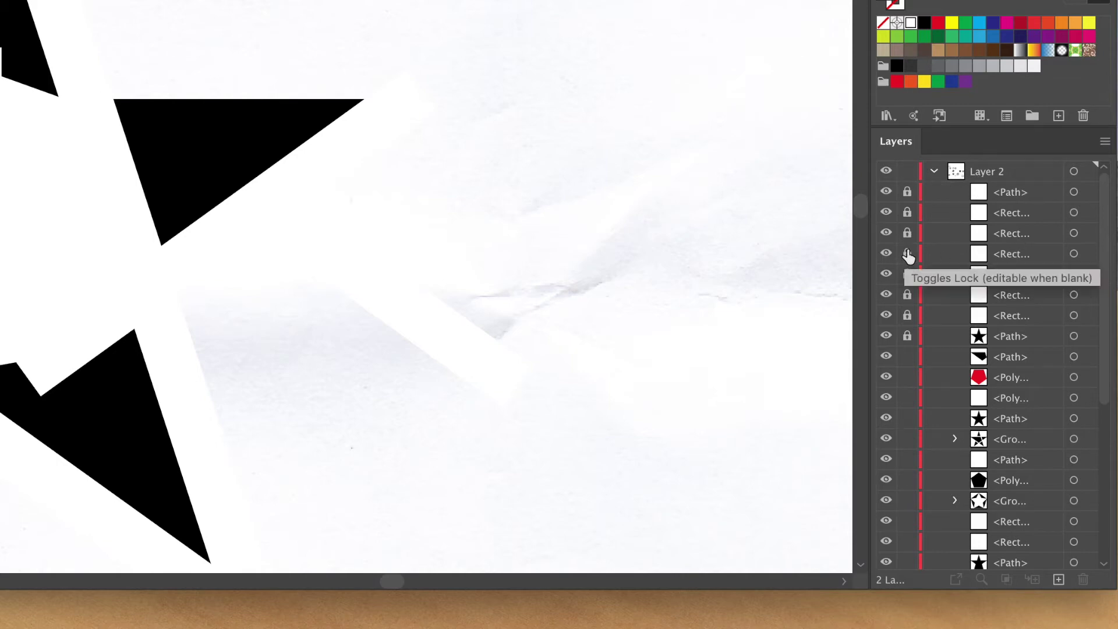
pyautogui.click(1072, 254)
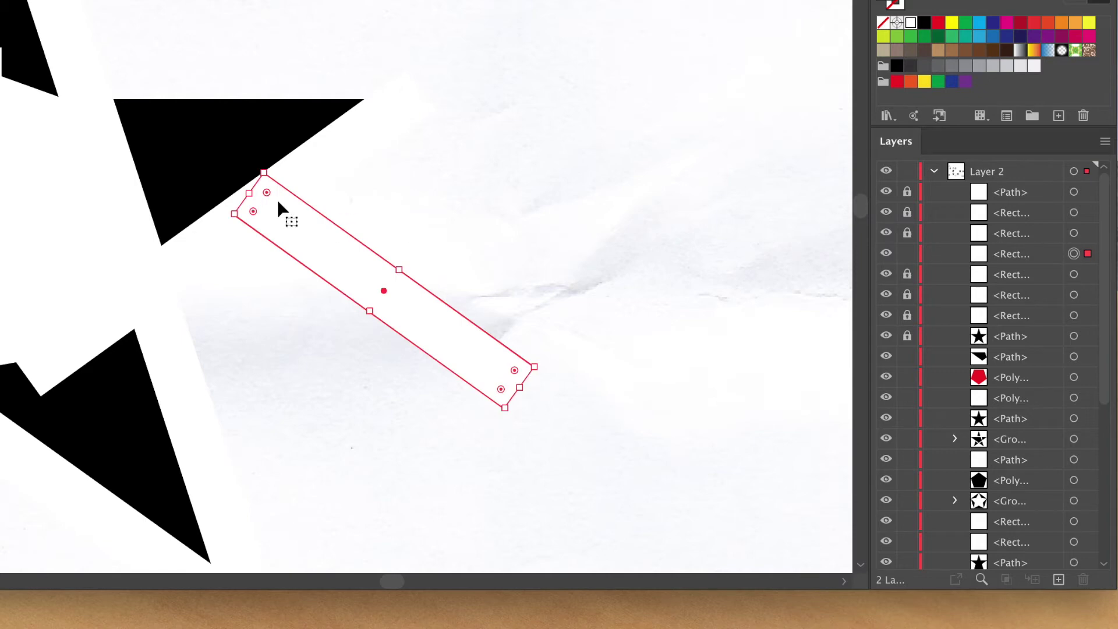
# Bring the short bar copy to the top of Layer 2's stacking order and fill it with black
pyautogui.click(1020, 252)
pyautogui.moveTo(1028, 253); pyautogui.dragTo(1024, 185)
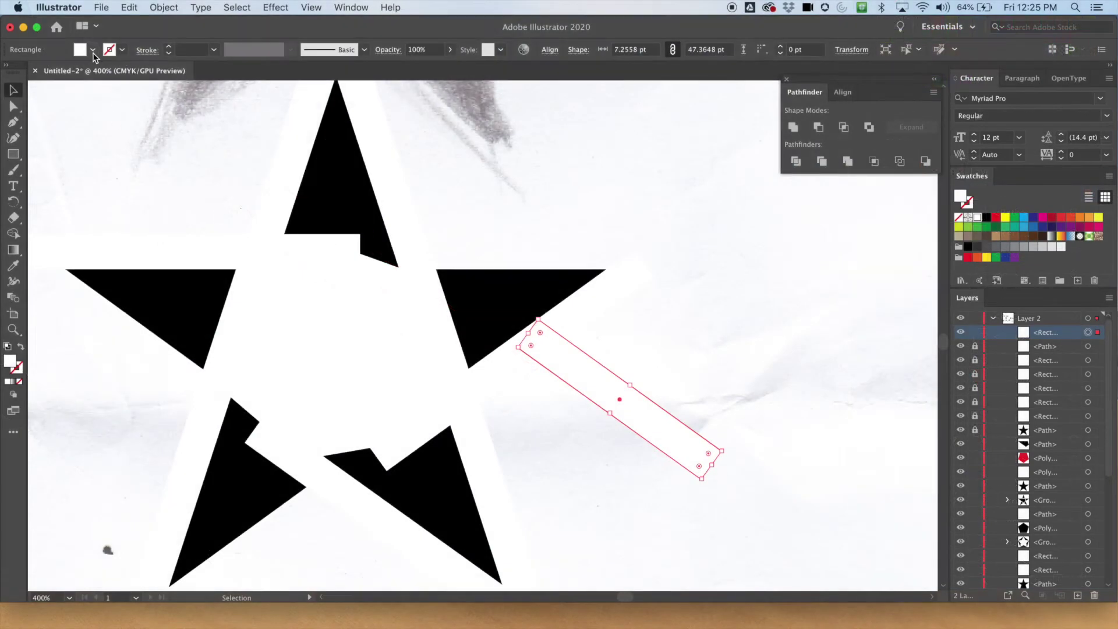
pyautogui.click(92, 50)
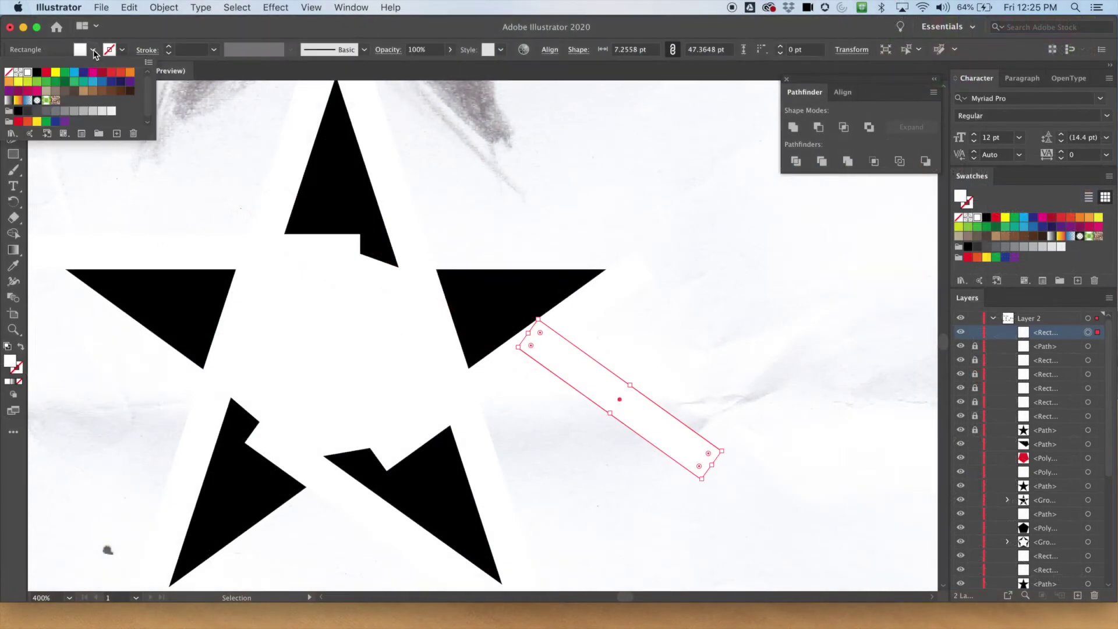
pyautogui.click(36, 73)
pyautogui.press('Escape')
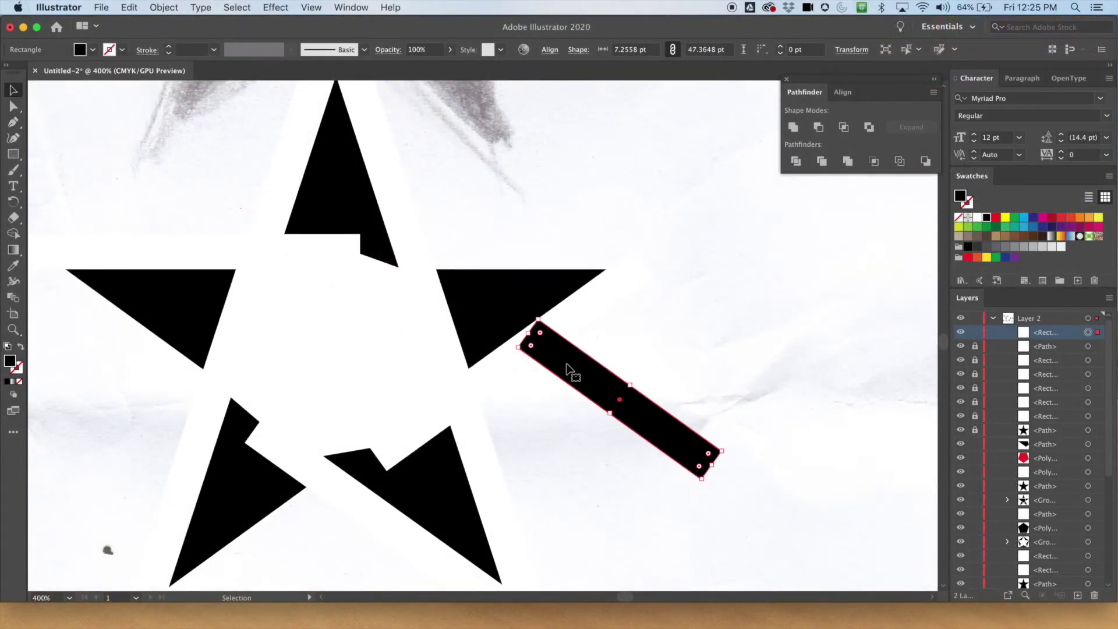
# Move the black bar onto the star's lower right arm and shorten its upper end to a bar length of about 34 pt
pyautogui.moveTo(623, 356); pyautogui.dragTo(667, 412)
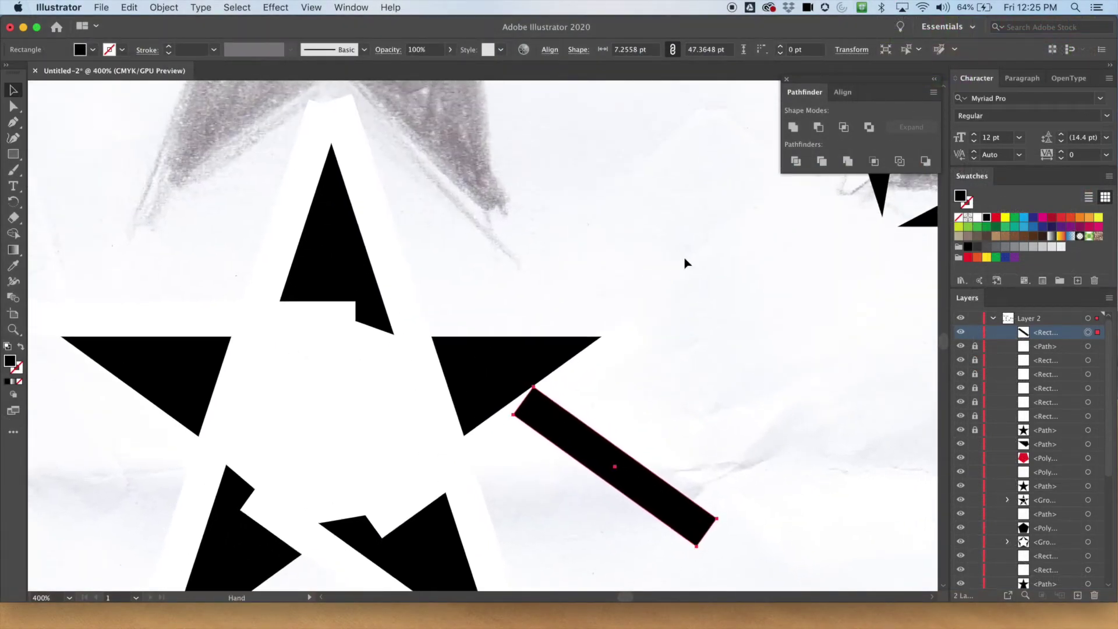
pyautogui.moveTo(644, 229); pyautogui.dragTo(642, 328)
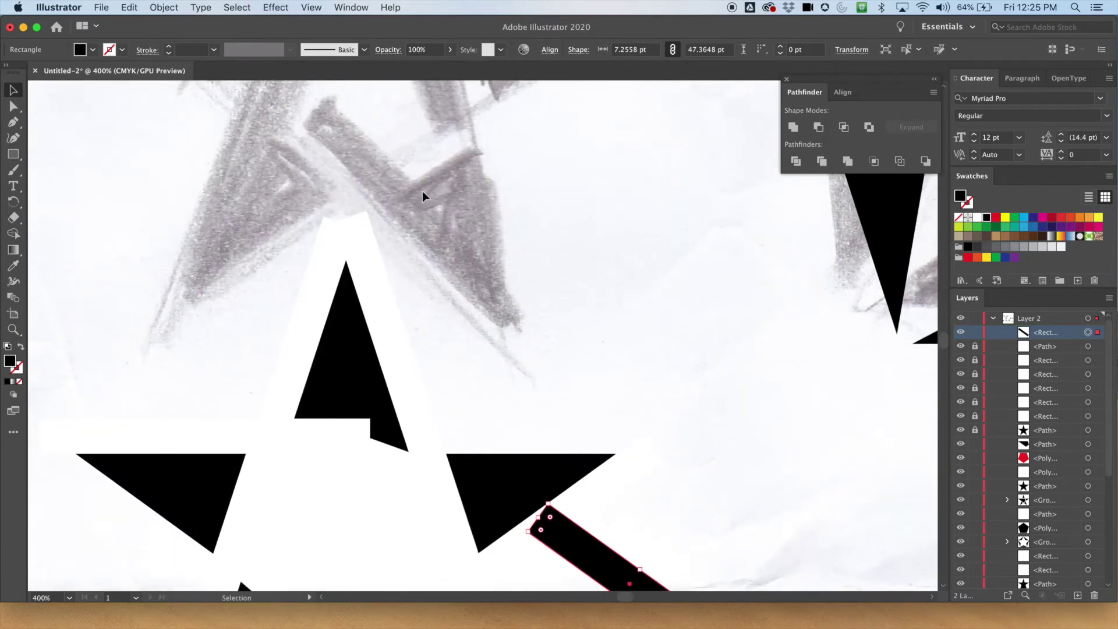
pyautogui.scroll(-5, 359, 167)
pyautogui.hscroll(-1, 358, 167)
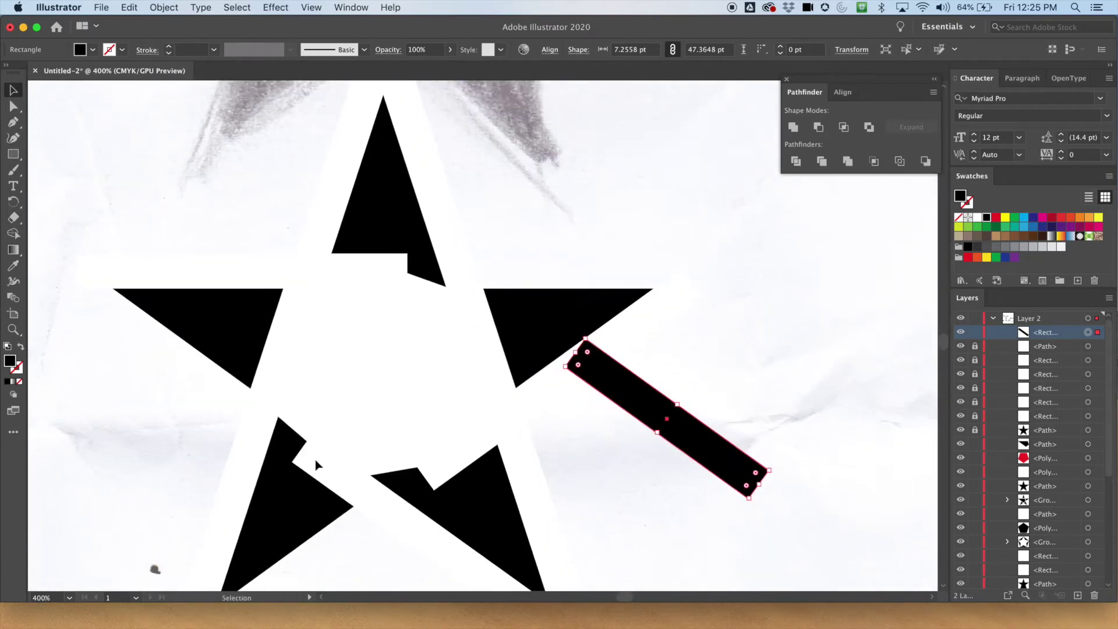
pyautogui.moveTo(625, 388); pyautogui.dragTo(393, 458)
pyautogui.moveTo(386, 459); pyautogui.dragTo(338, 425)
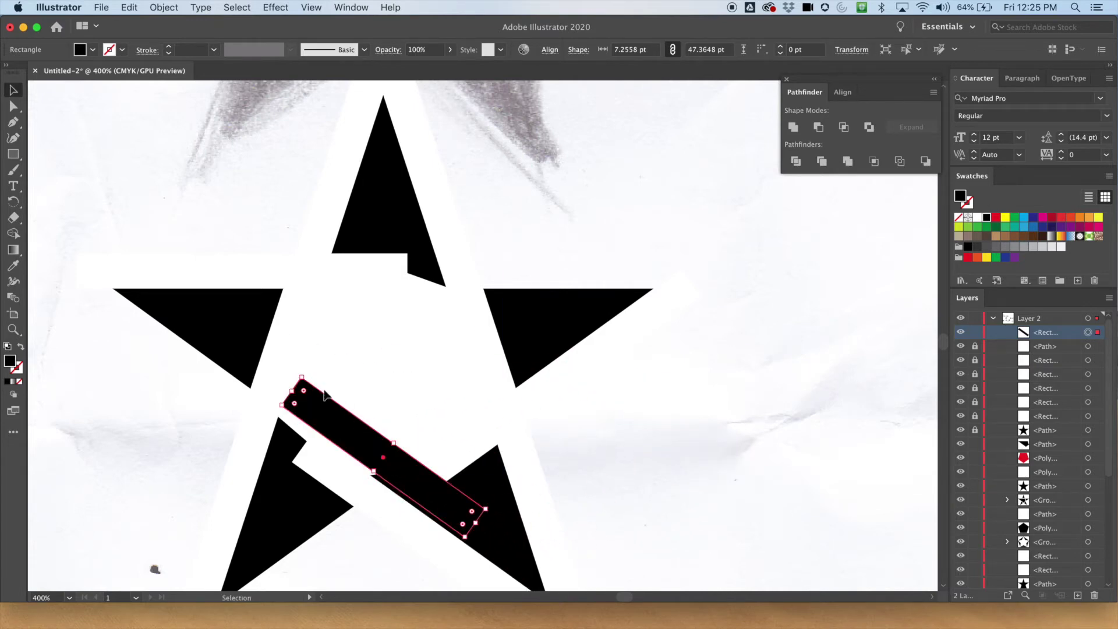
pyautogui.moveTo(291, 391); pyautogui.dragTo(378, 457)
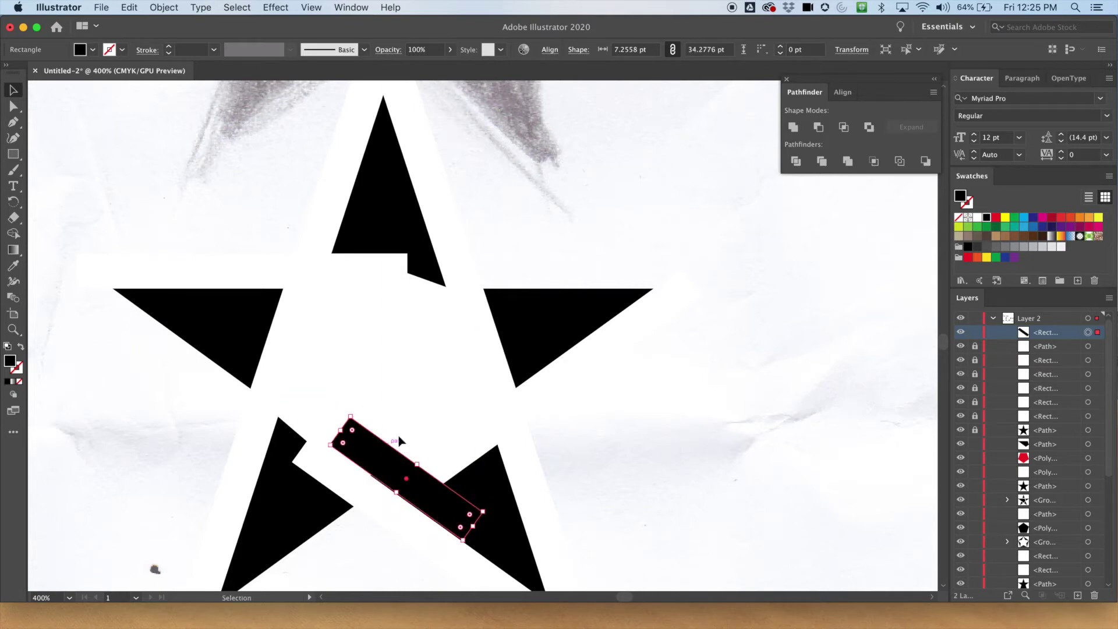
# Nudge the black bar so its lower edge lines up with the lower edge of the star's lower right arm
pyautogui.press('super+equal')
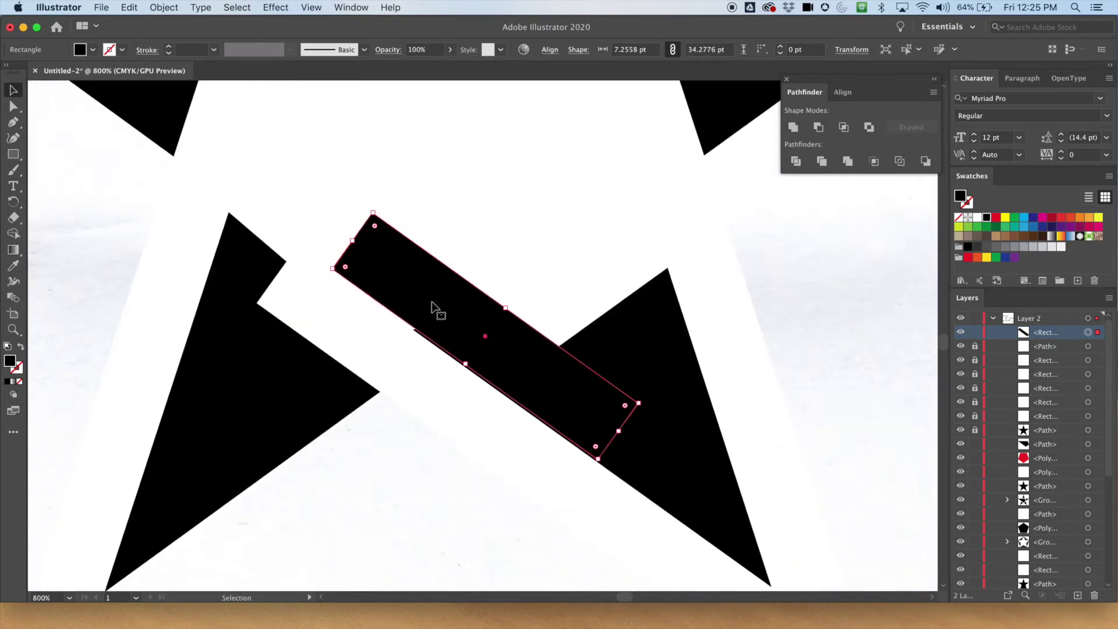
pyautogui.moveTo(434, 293); pyautogui.dragTo(432, 300)
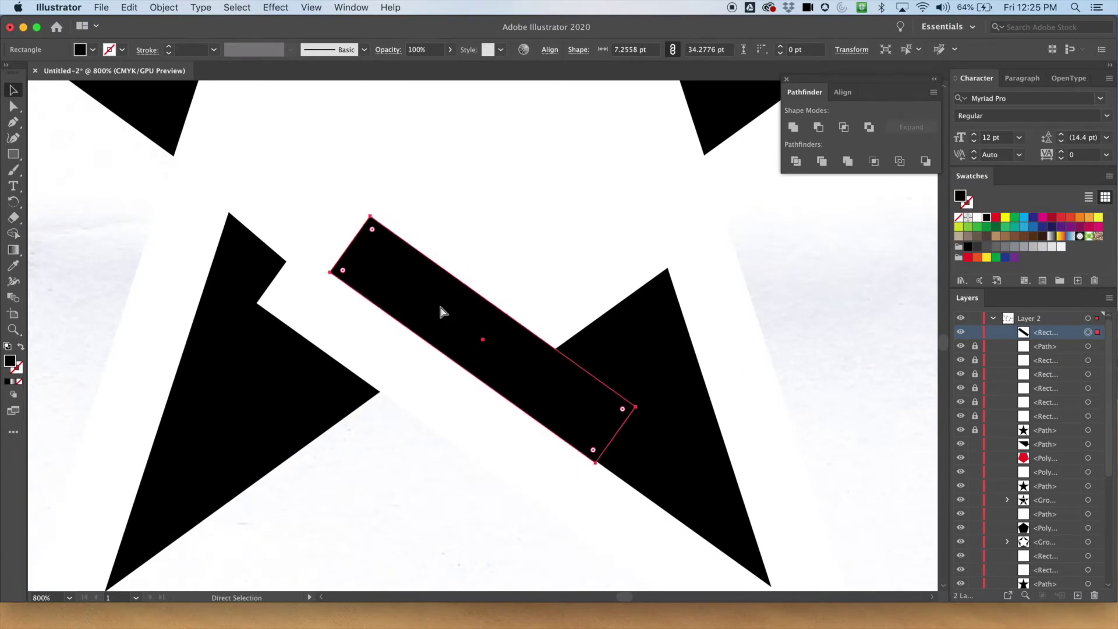
pyautogui.press('super+equal')
pyautogui.press('space')
pyautogui.moveTo(365, 415); pyautogui.dragTo(334, 274)
pyautogui.moveTo(463, 245); pyautogui.dragTo(472, 244)
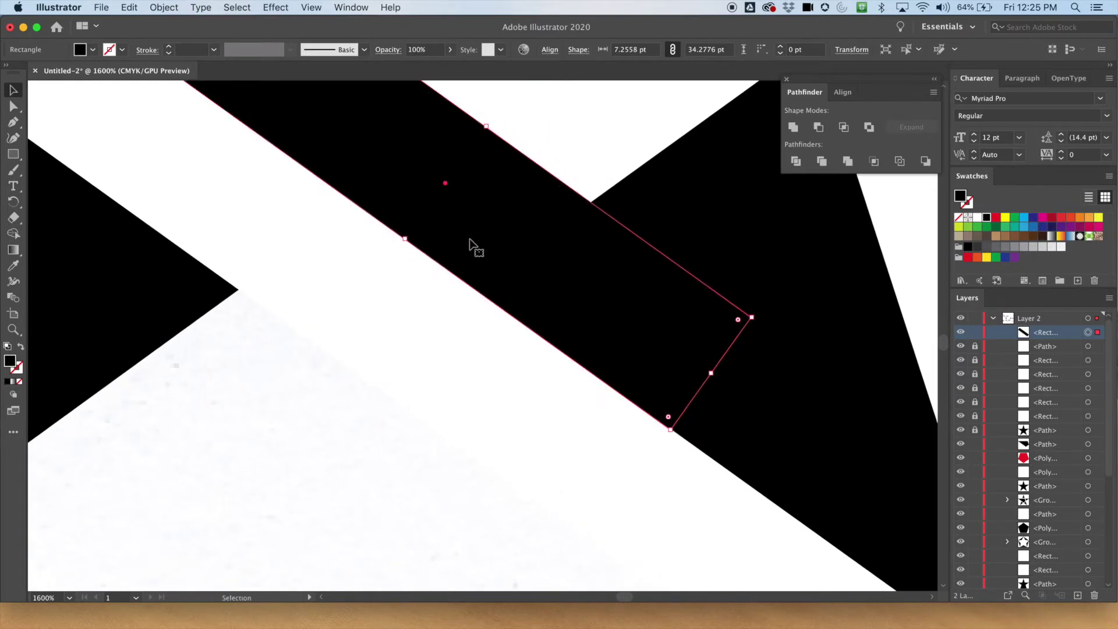
pyautogui.click(611, 149)
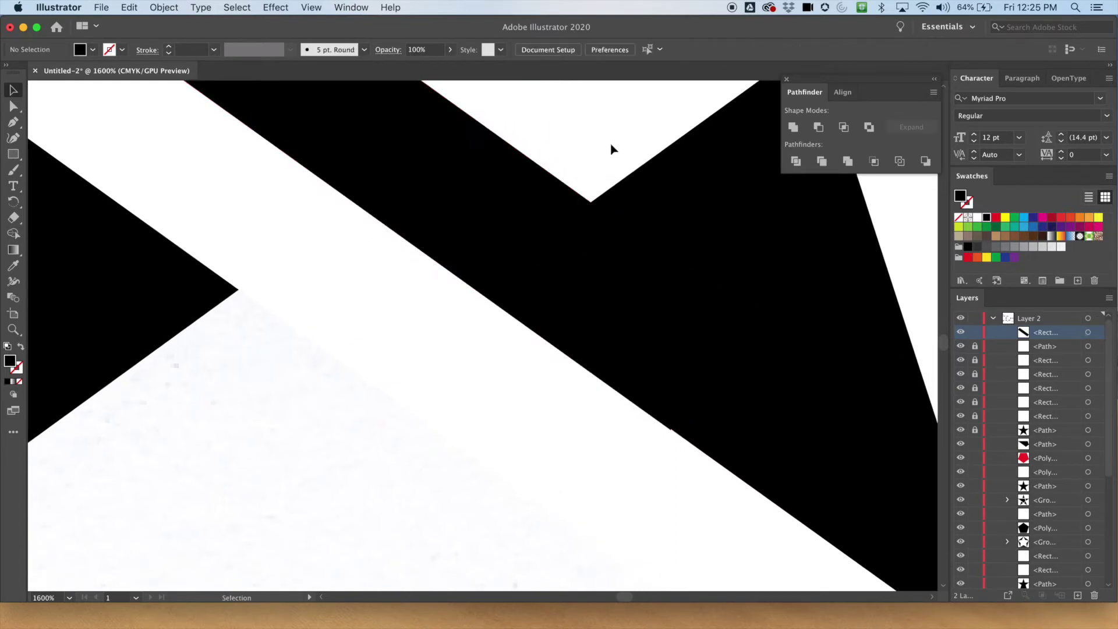
pyautogui.click(548, 238)
pyautogui.moveTo(547, 242); pyautogui.dragTo(542, 233)
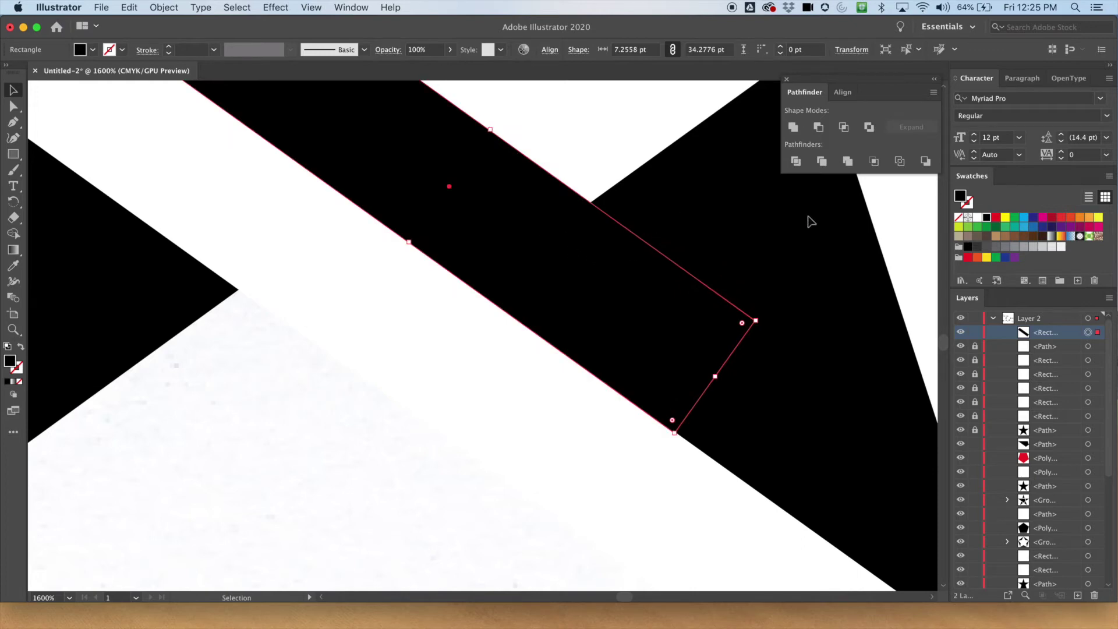
pyautogui.moveTo(602, 299); pyautogui.dragTo(605, 303)
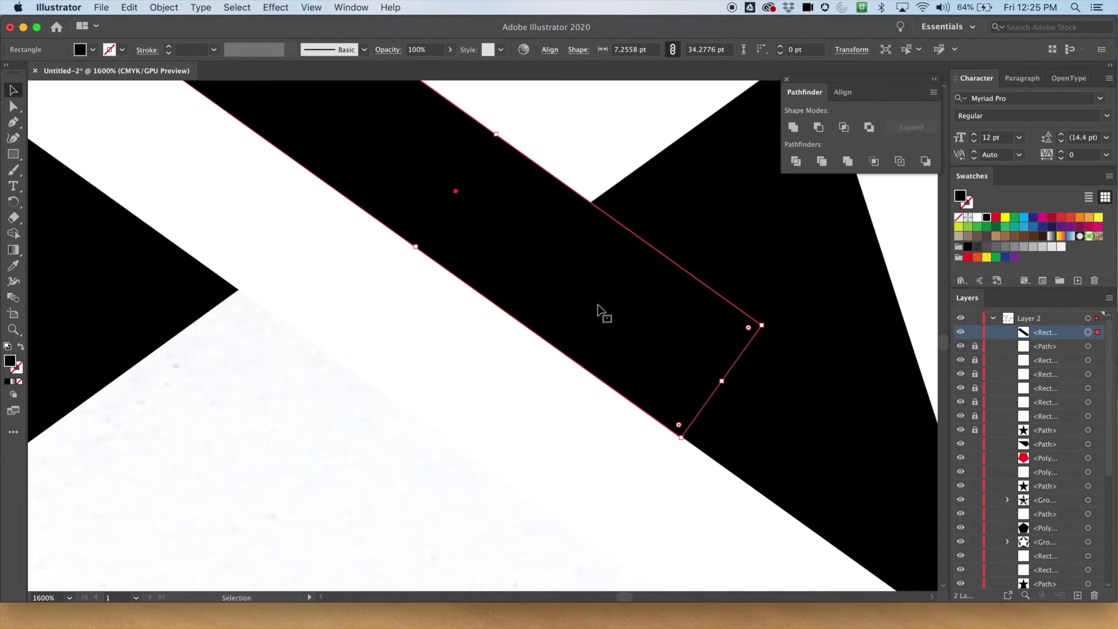
# Fine-tune the black bar at high magnification so its lower corner sits flush on the lower right arm's edge
pyautogui.press('super+equal')
pyautogui.press('super+equal')
pyautogui.press('super+equal')
pyautogui.press('space')
pyautogui.moveTo(564, 377); pyautogui.dragTo(311, 168)
pyautogui.moveTo(550, 337); pyautogui.dragTo(309, 164)
pyautogui.moveTo(369, 219); pyautogui.dragTo(330, 192)
pyautogui.moveTo(344, 263); pyautogui.dragTo(348, 262)
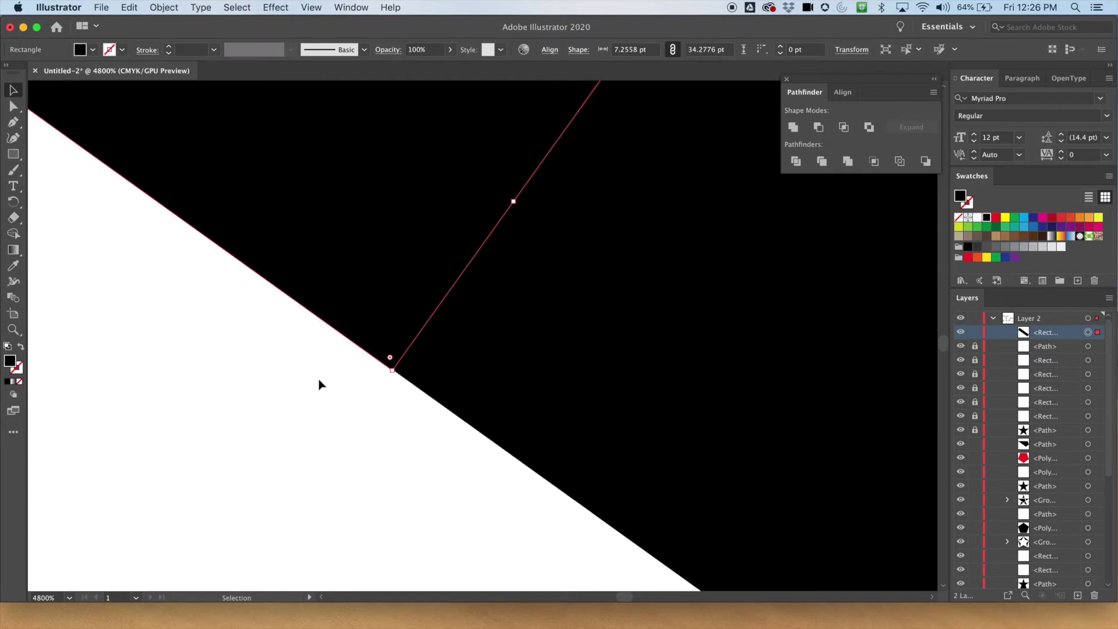
pyautogui.click(319, 384)
pyautogui.click(343, 274)
pyautogui.doubleClick(349, 262)
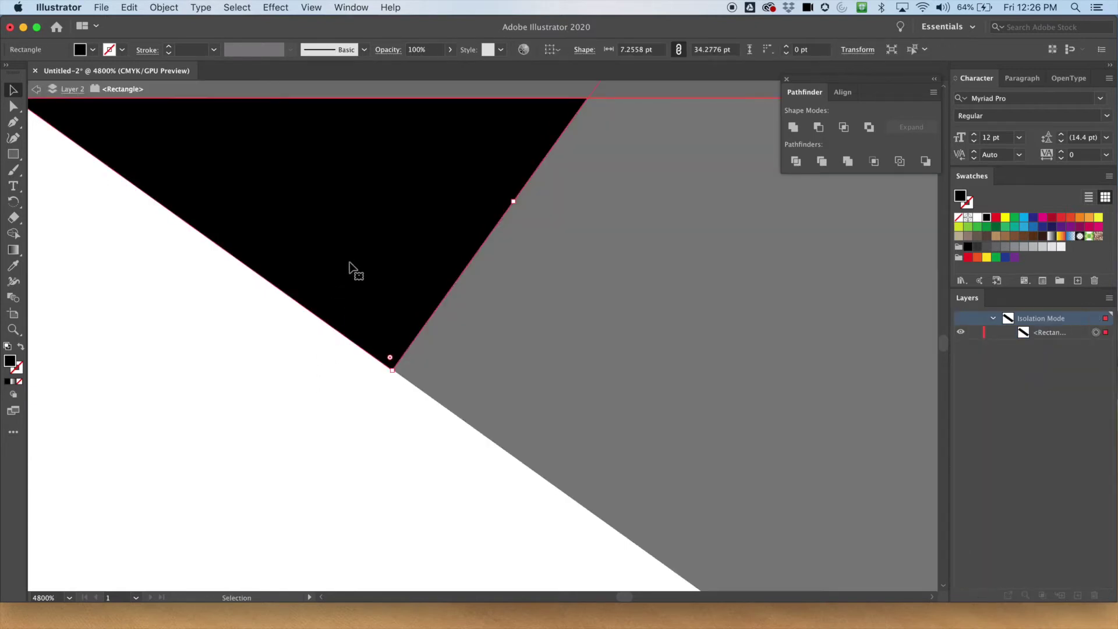
pyautogui.click(36, 89)
pyautogui.moveTo(324, 248); pyautogui.dragTo(324, 237)
pyautogui.click(264, 329)
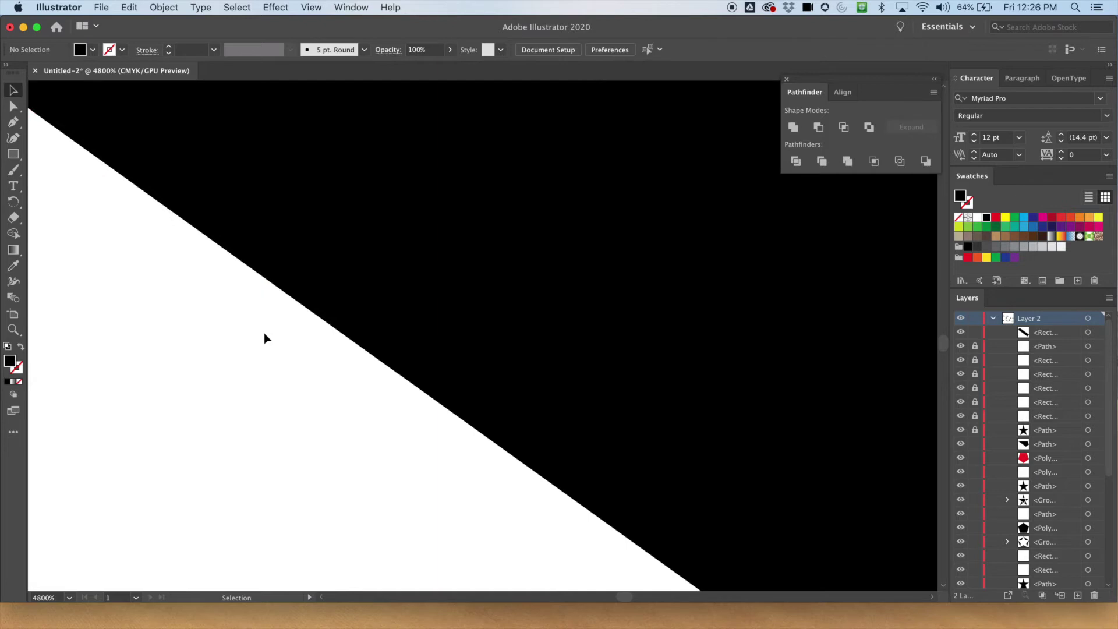
# Lengthen the black bar's upper end toward the star's centre to a bar length of about 36.7 pt
pyautogui.press('super+minus')
pyautogui.press('super+minus')
pyautogui.press('super+minus')
pyautogui.press('super+minus')
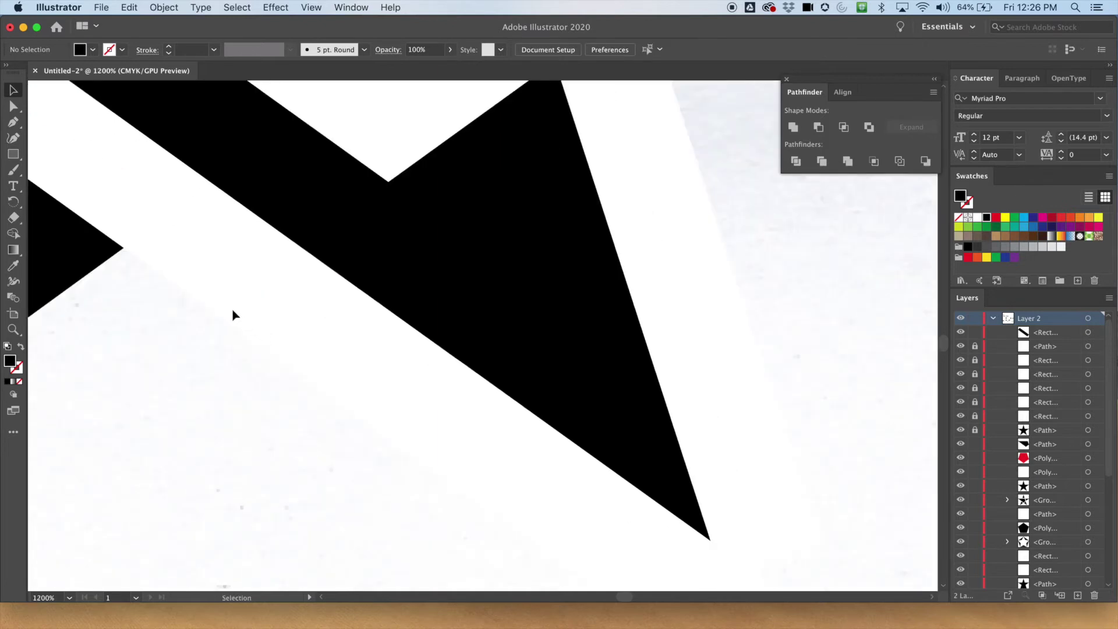
pyautogui.moveTo(231, 302); pyautogui.dragTo(324, 453)
pyautogui.moveTo(258, 334); pyautogui.dragTo(429, 481)
pyautogui.moveTo(435, 264); pyautogui.dragTo(445, 240)
pyautogui.click(368, 312)
pyautogui.moveTo(357, 295); pyautogui.dragTo(333, 272)
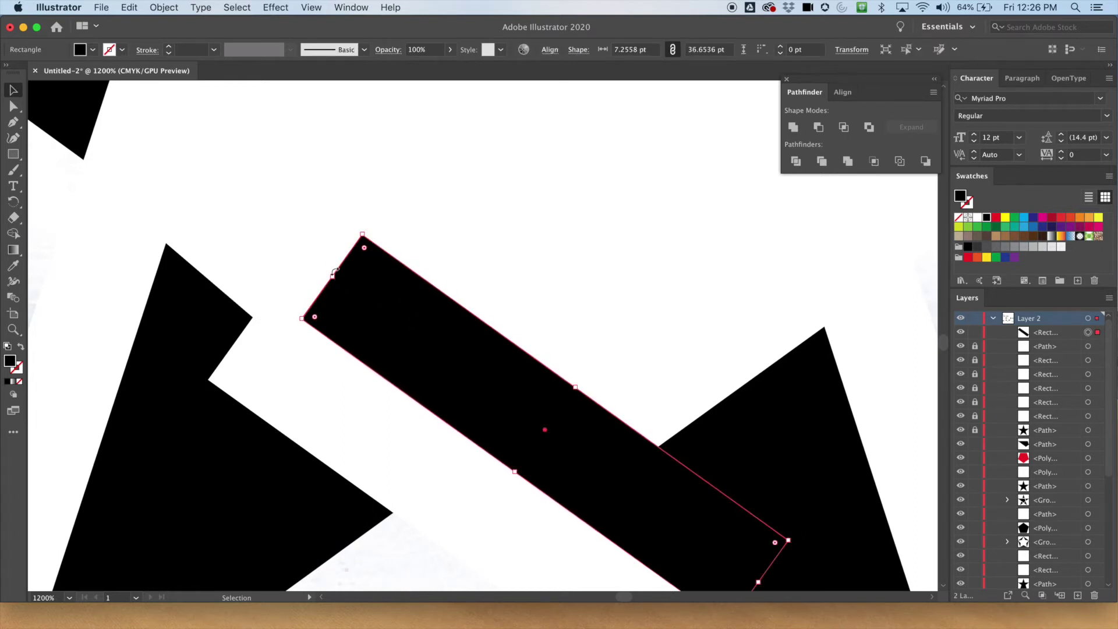
# Extend the black bar to the left arm's lower corner and slant its end by moving the upper corner point onto the arm's inner edge
pyautogui.press('space')
pyautogui.moveTo(332, 373); pyautogui.dragTo(451, 410)
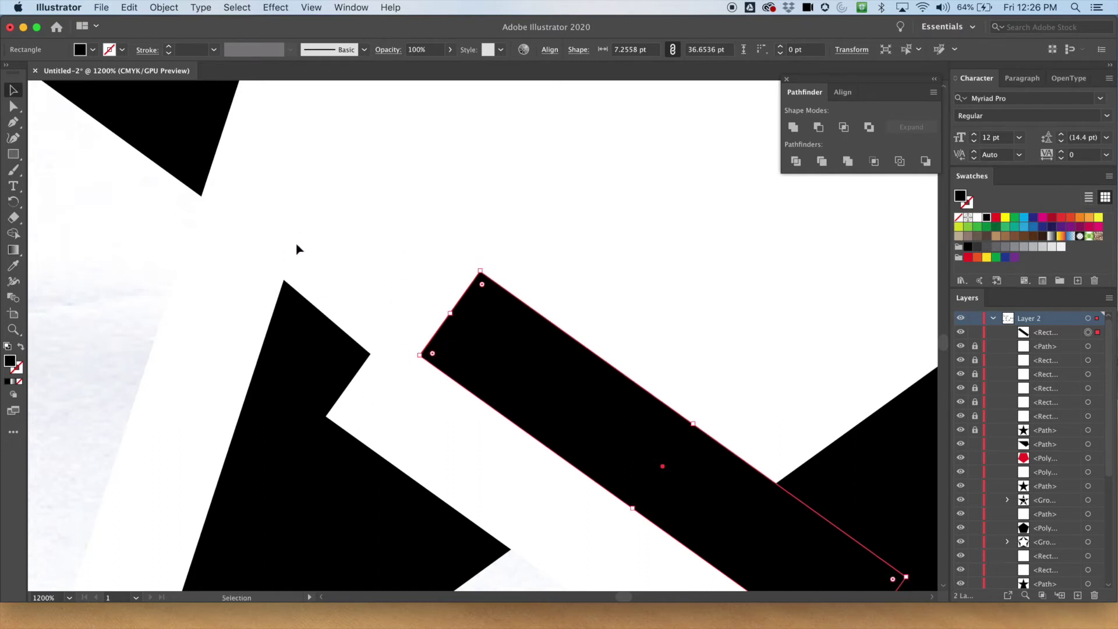
pyautogui.moveTo(449, 314); pyautogui.dragTo(230, 161)
pyautogui.press('space')
pyautogui.moveTo(195, 293); pyautogui.dragTo(274, 448)
pyautogui.click(11, 113)
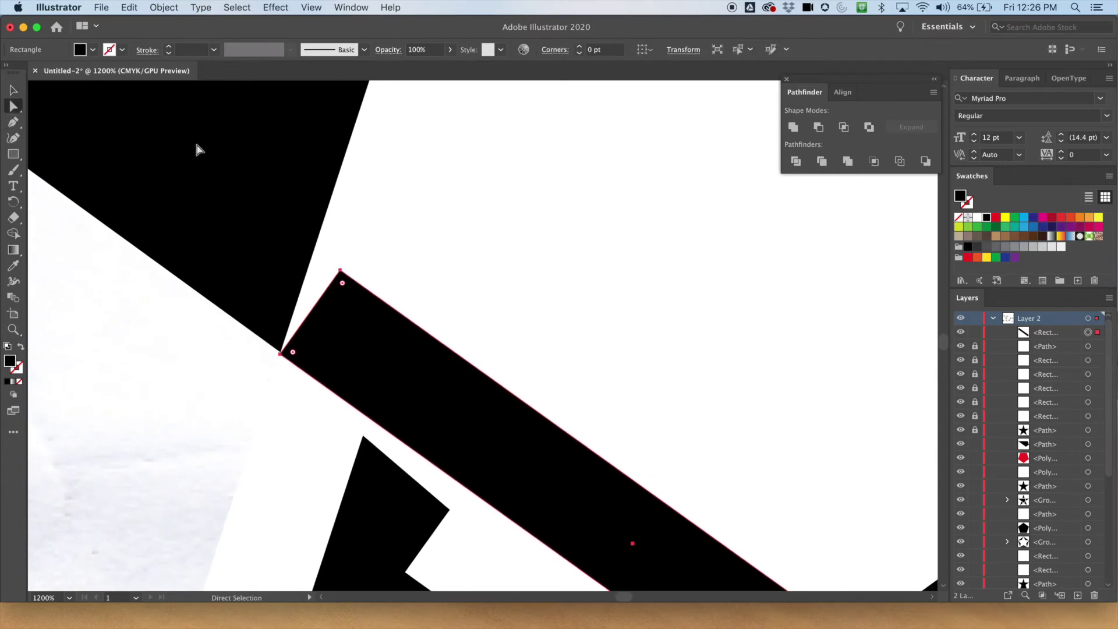
pyautogui.click(340, 271)
pyautogui.moveTo(341, 274); pyautogui.dragTo(314, 254)
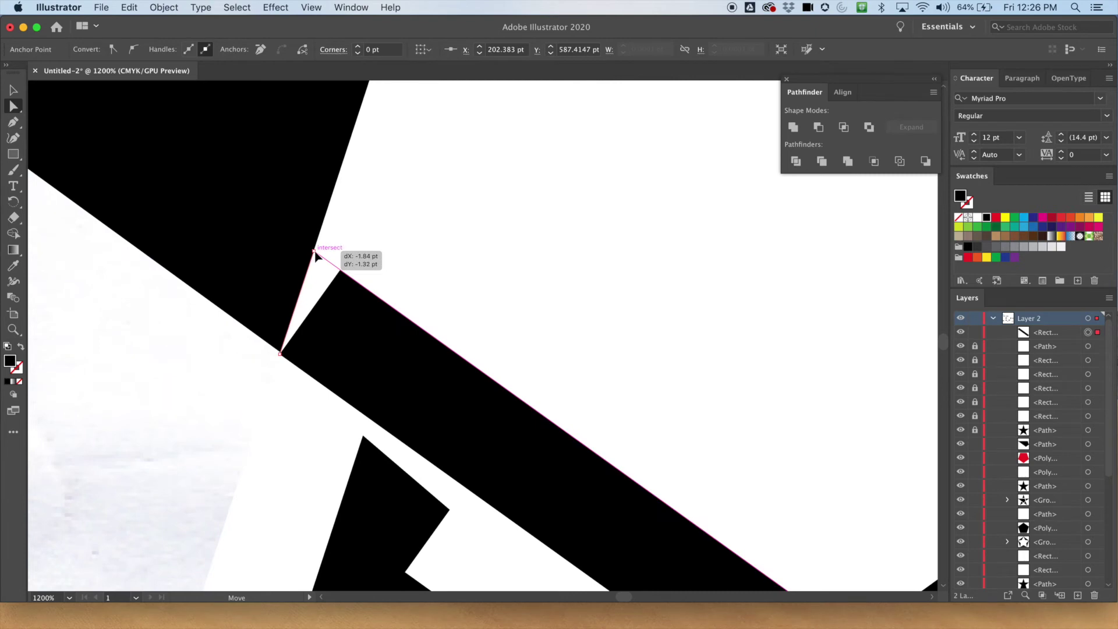
pyautogui.moveTo(314, 254); pyautogui.dragTo(315, 254)
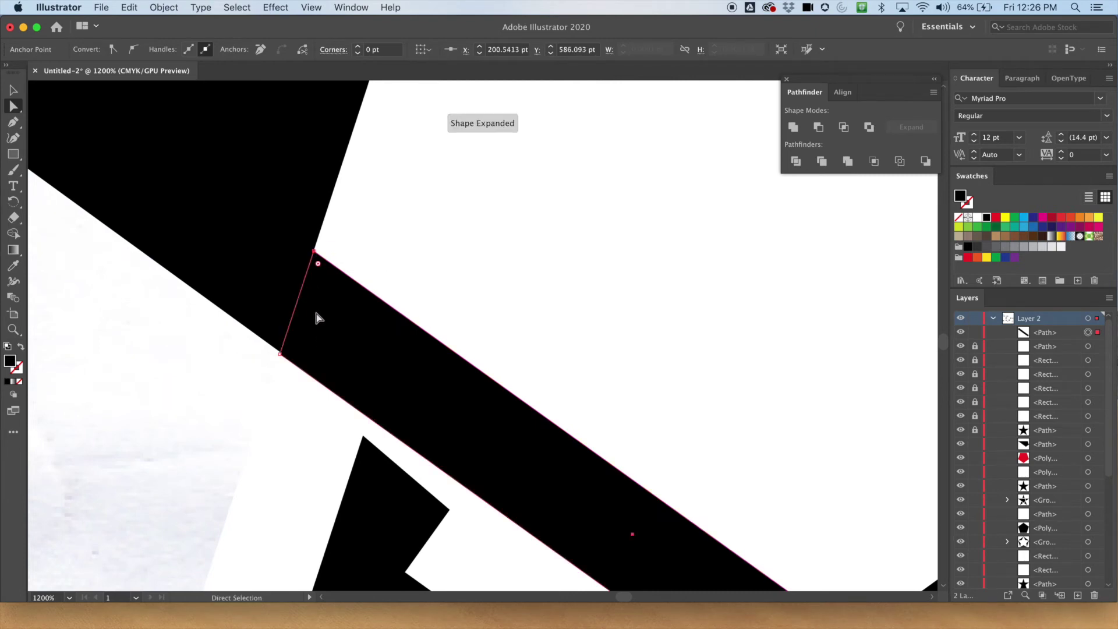
# Shorten the slanted end of the black bar back toward the lower right arm, leaving a gap beside the lower left arm
pyautogui.click(13, 90)
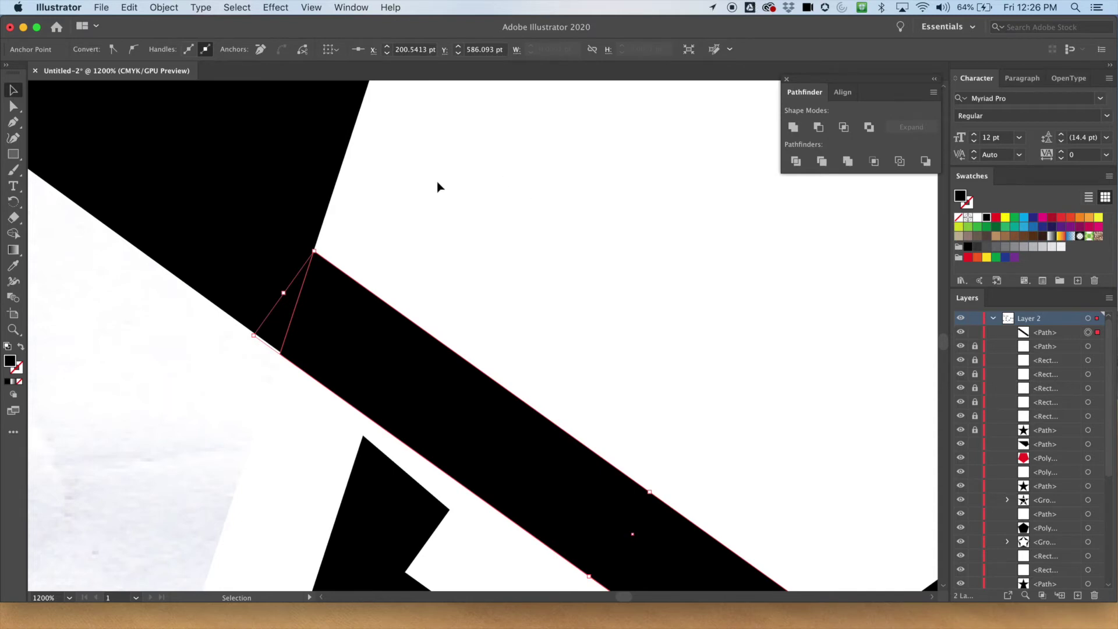
pyautogui.moveTo(283, 293); pyautogui.dragTo(502, 450)
pyautogui.press('space')
pyautogui.moveTo(648, 334); pyautogui.dragTo(654, 242)
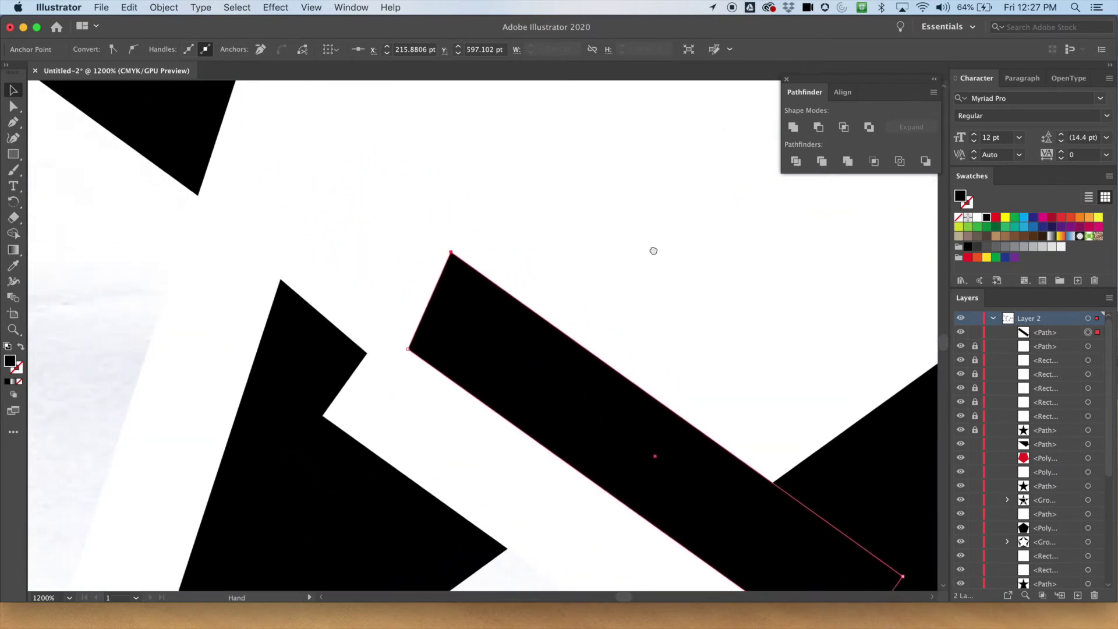
pyautogui.press('space')
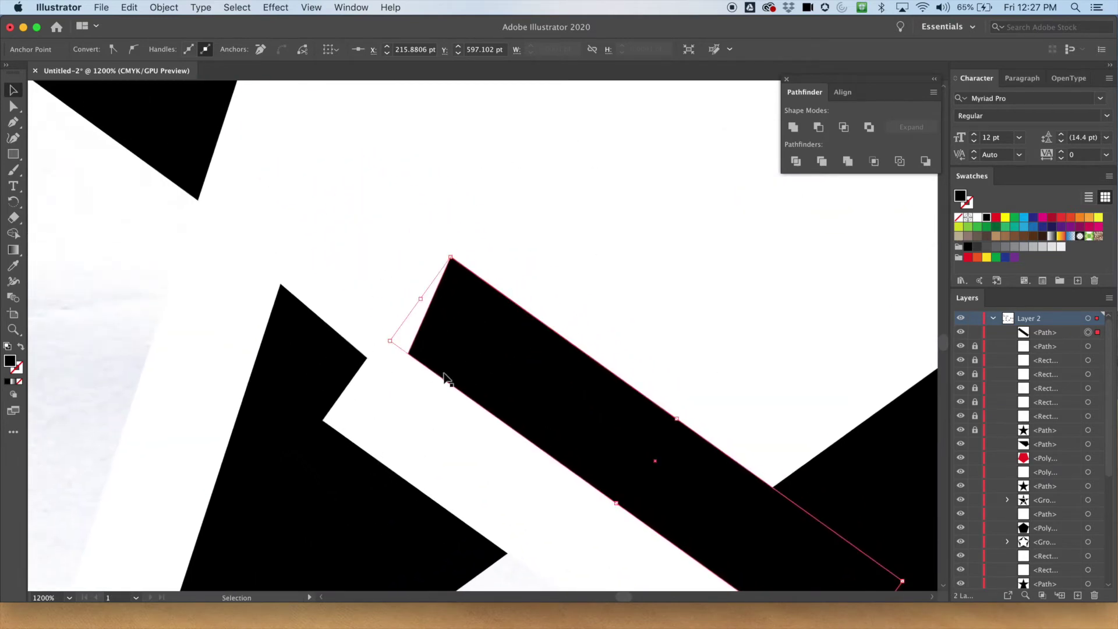
pyautogui.scroll(-3, 394, 218)
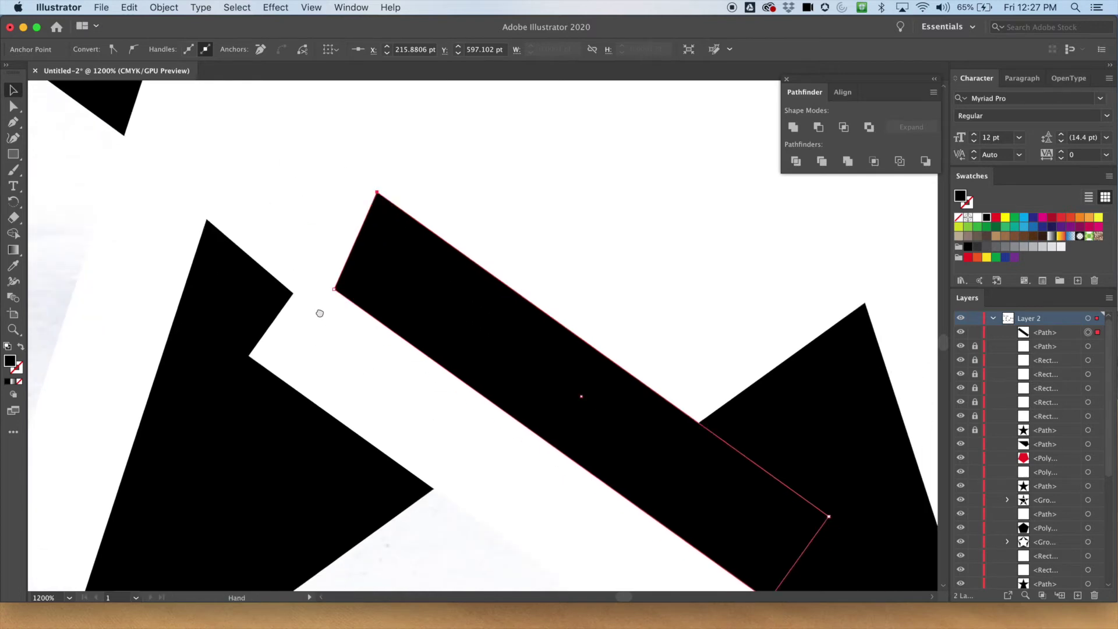
pyautogui.moveTo(410, 237); pyautogui.dragTo(437, 207)
pyautogui.press('space')
pyautogui.moveTo(518, 349); pyautogui.dragTo(490, 291)
pyautogui.scroll(3, 528, 245)
pyautogui.hscroll(-2, 529, 244)
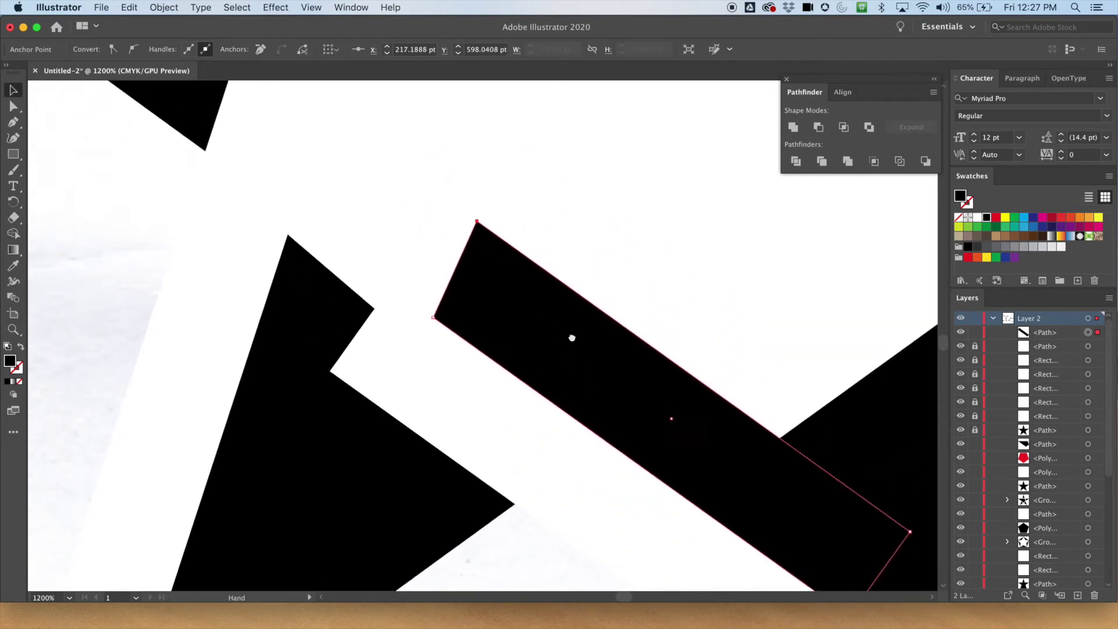
pyautogui.press('space')
pyautogui.moveTo(592, 280); pyautogui.dragTo(546, 373)
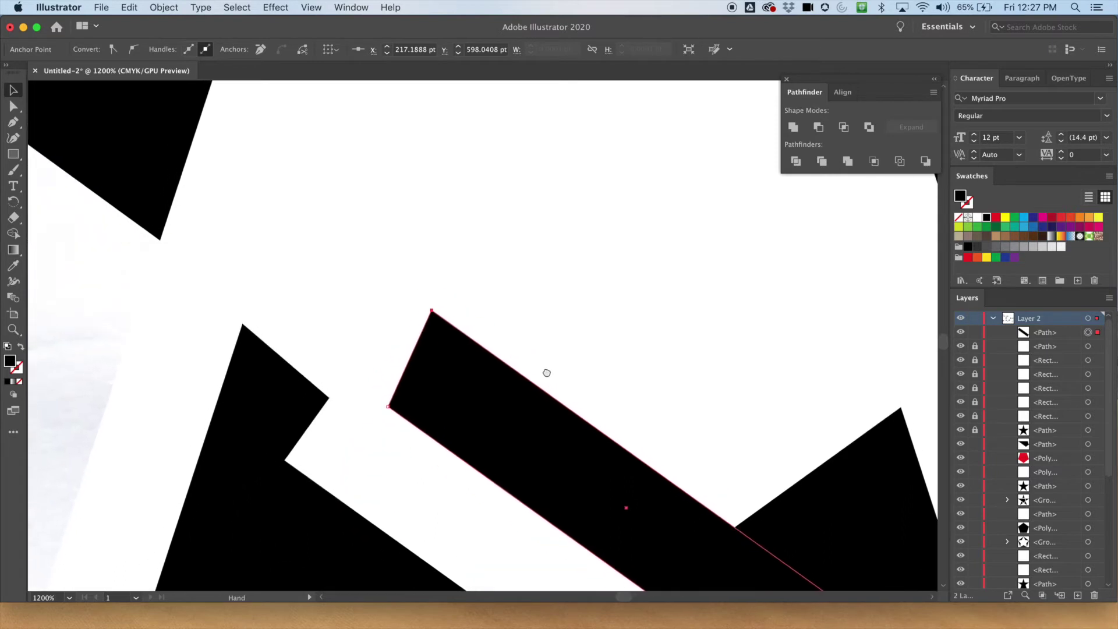
# Duplicate the slanted black bar over the lower left arm and rotate the copy parallel to that arm's outer edge
pyautogui.scroll(-5, 539, 309)
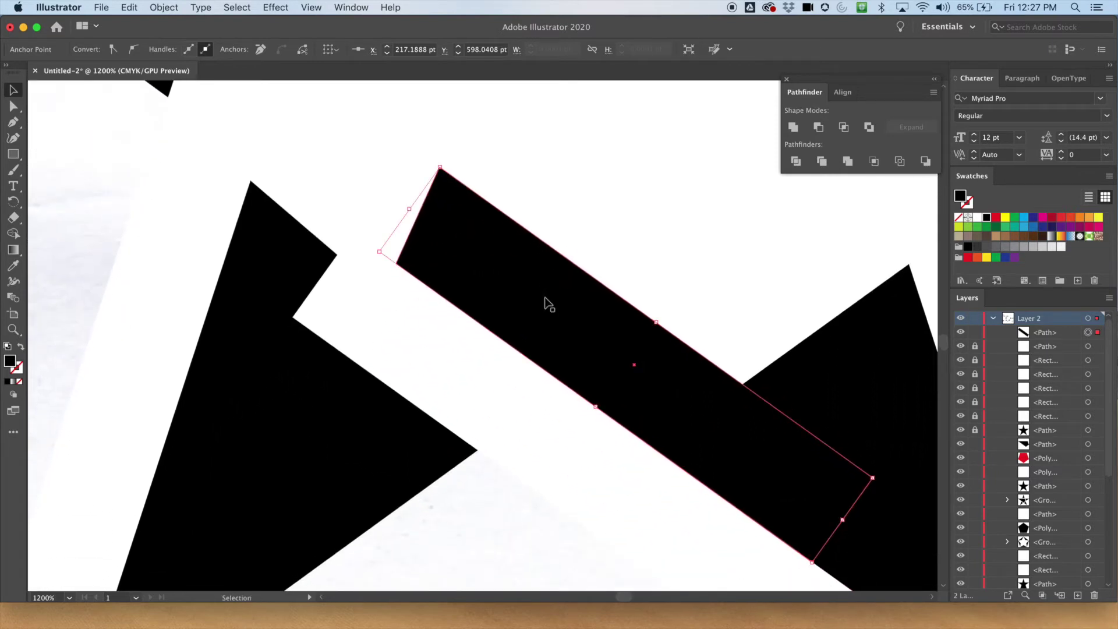
pyautogui.click(547, 302)
pyautogui.moveTo(547, 302); pyautogui.dragTo(433, 397)
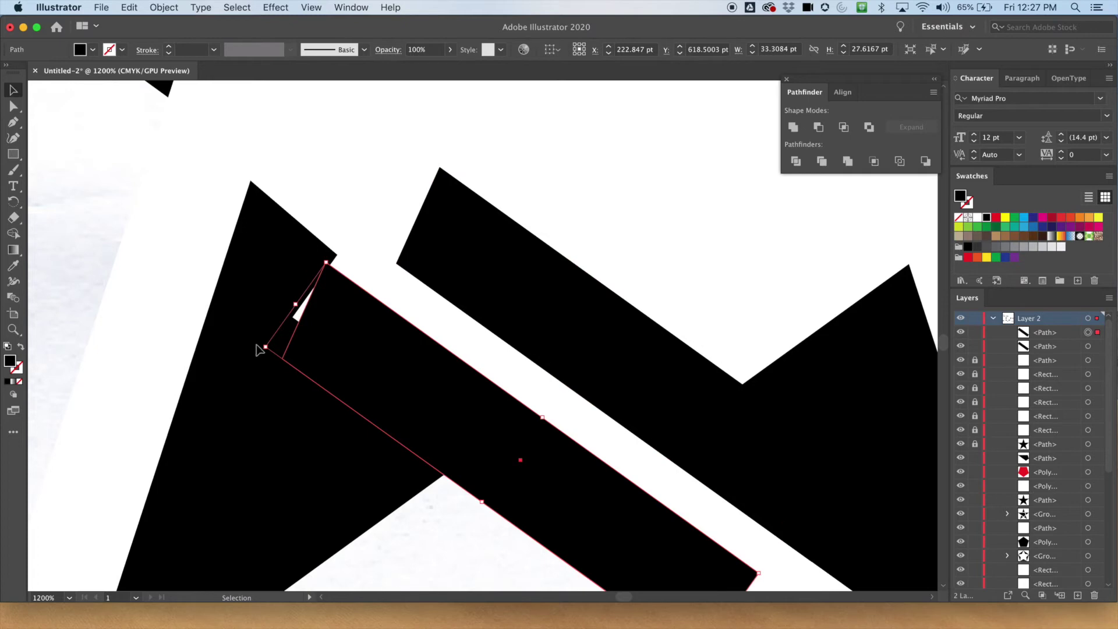
pyautogui.moveTo(258, 350); pyautogui.dragTo(574, 182)
pyautogui.moveTo(489, 463); pyautogui.dragTo(338, 220)
pyautogui.scroll(5, 369, 329)
pyautogui.hscroll(-2, 369, 329)
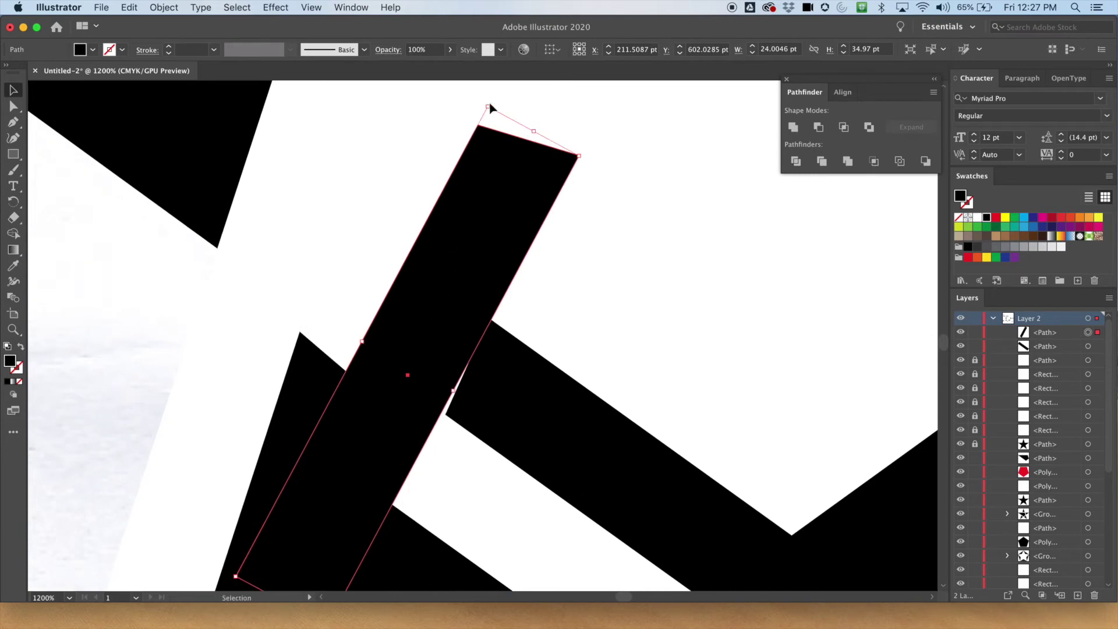
pyautogui.moveTo(489, 102); pyautogui.dragTo(457, 104)
pyautogui.moveTo(418, 349); pyautogui.dragTo(362, 313)
# Align the rotated bar copy with the lower left arm's outer edge and stretch its upper end to a height of about 52.5 pt
pyautogui.scroll(4, 318, 340)
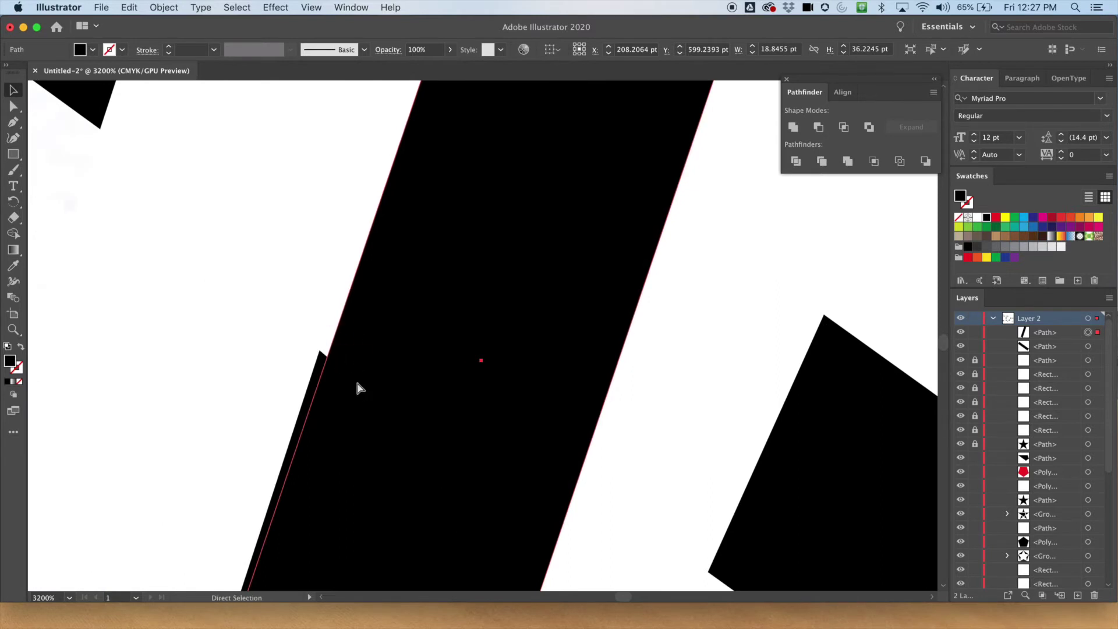
pyautogui.scroll(-4, 356, 387)
pyautogui.moveTo(443, 224); pyautogui.dragTo(395, 456)
pyautogui.scroll(3, 472, 299)
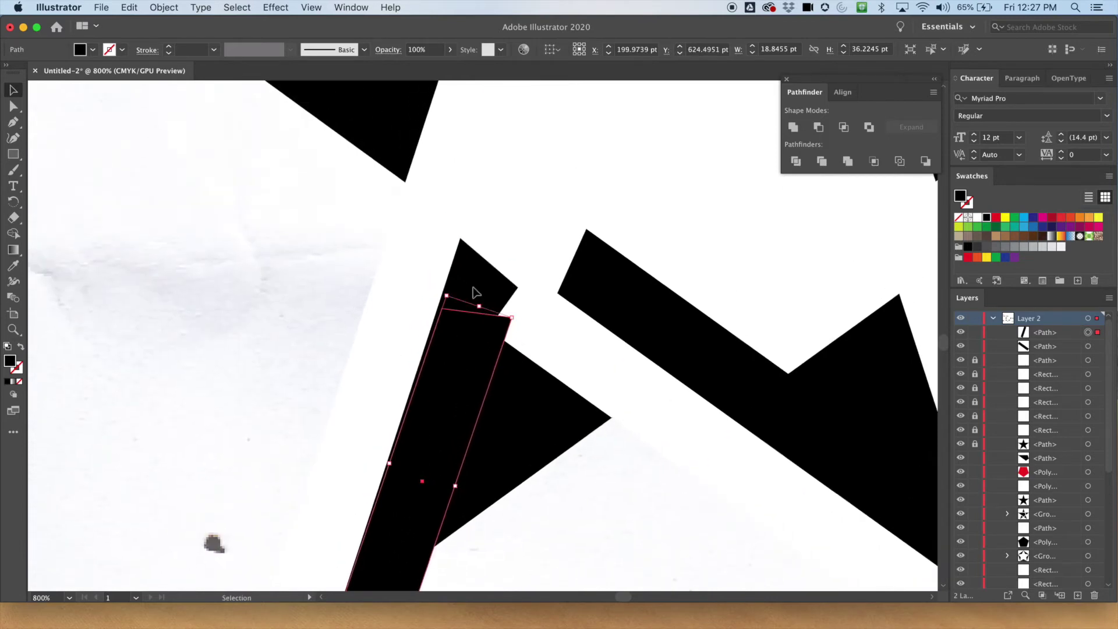
pyautogui.moveTo(483, 302); pyautogui.dragTo(499, 131)
pyautogui.moveTo(472, 294); pyautogui.dragTo(466, 293)
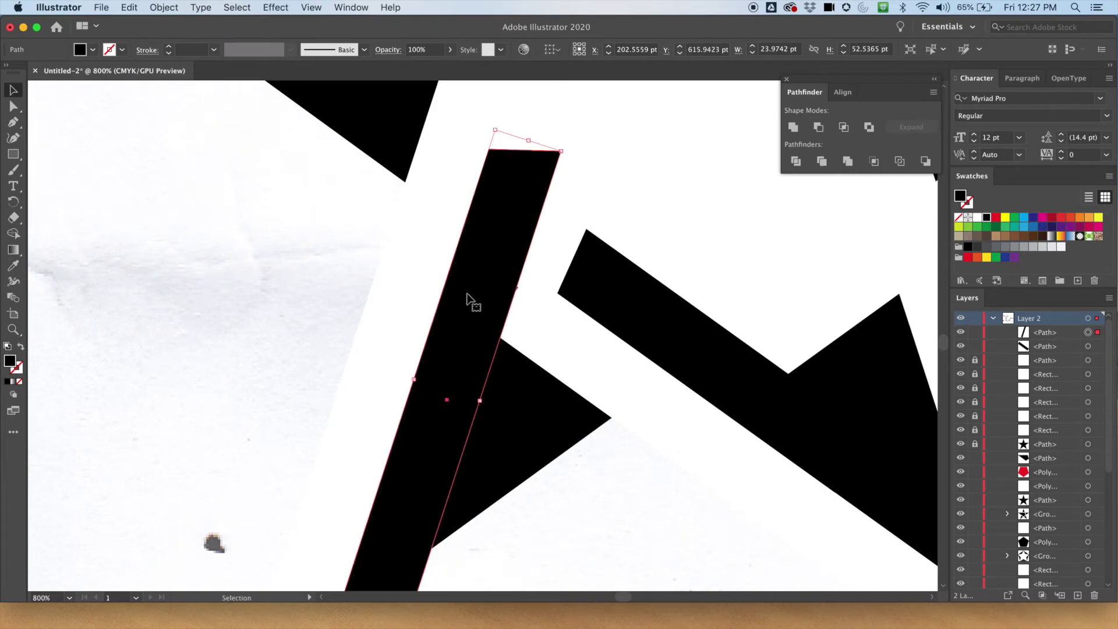
# Shorten the copied bar to about 31.2 pt high and align it with the lower left arm's outer edge
pyautogui.scroll(-5, 472, 323)
pyautogui.hscroll(-2, 471, 323)
pyautogui.moveTo(446, 351); pyautogui.dragTo(404, 303)
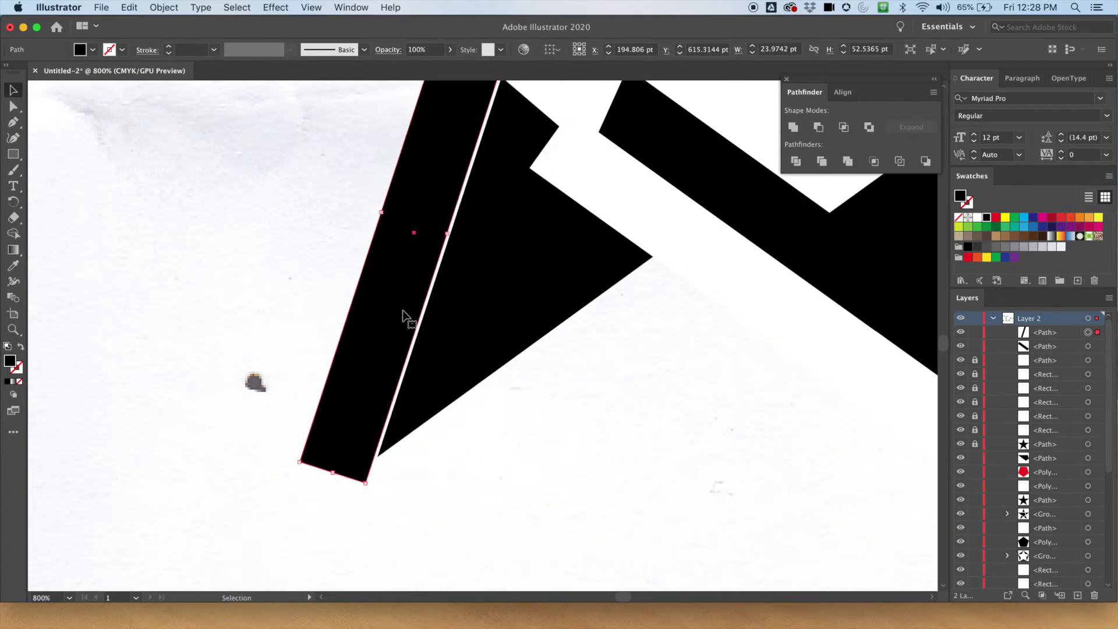
pyautogui.scroll(5, 465, 344)
pyautogui.moveTo(502, 132); pyautogui.dragTo(418, 314)
pyautogui.moveTo(399, 429); pyautogui.dragTo(526, 246)
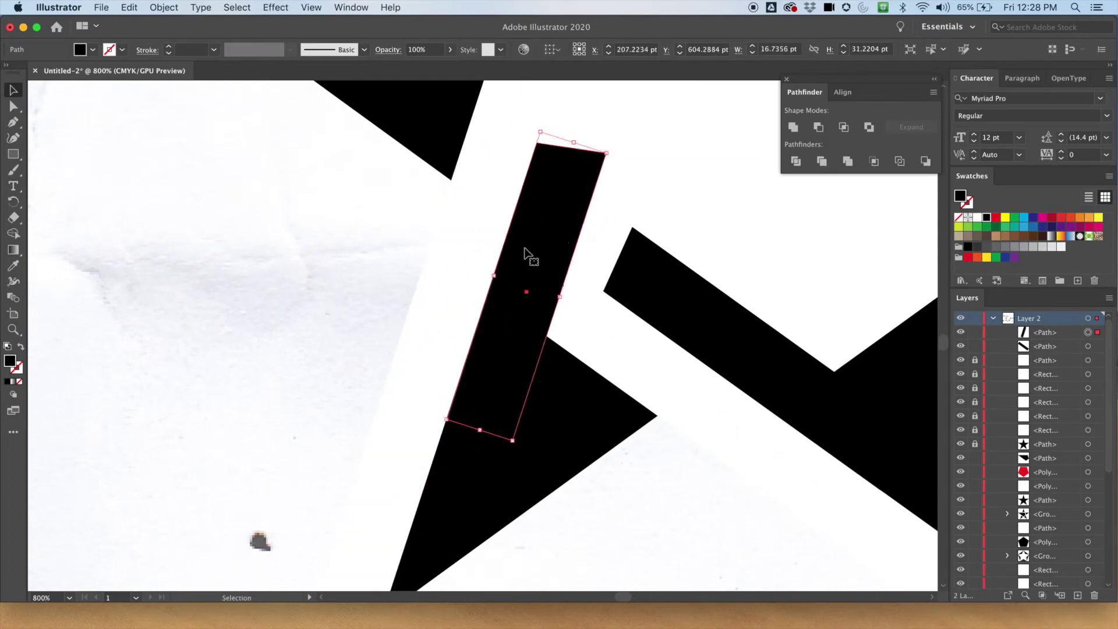
pyautogui.click(368, 367)
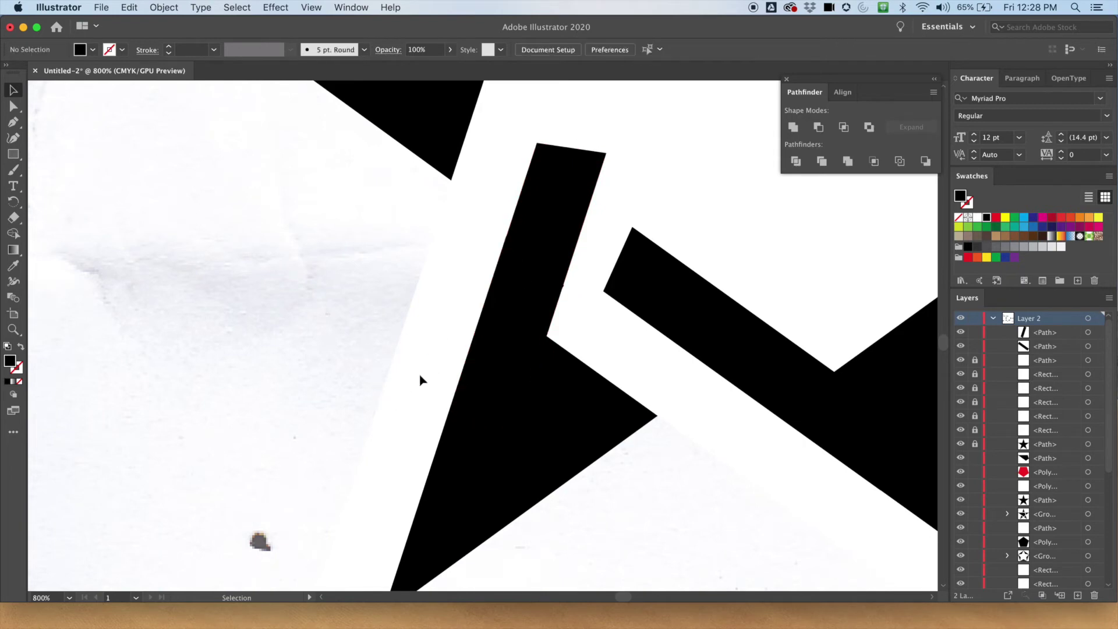
# Examine at high magnification how the bar's two long edges line up with the lower left arm
pyautogui.press('super+plus')
pyautogui.press('super+plus')
pyautogui.press('super+plus')
pyautogui.moveTo(349, 321); pyautogui.dragTo(351, 265)
pyautogui.moveTo(297, 459)
pyautogui.mouseDown()
pyautogui.moveTo(345, 264)
pyautogui.moveTo(286, 495)
pyautogui.mouseUp()
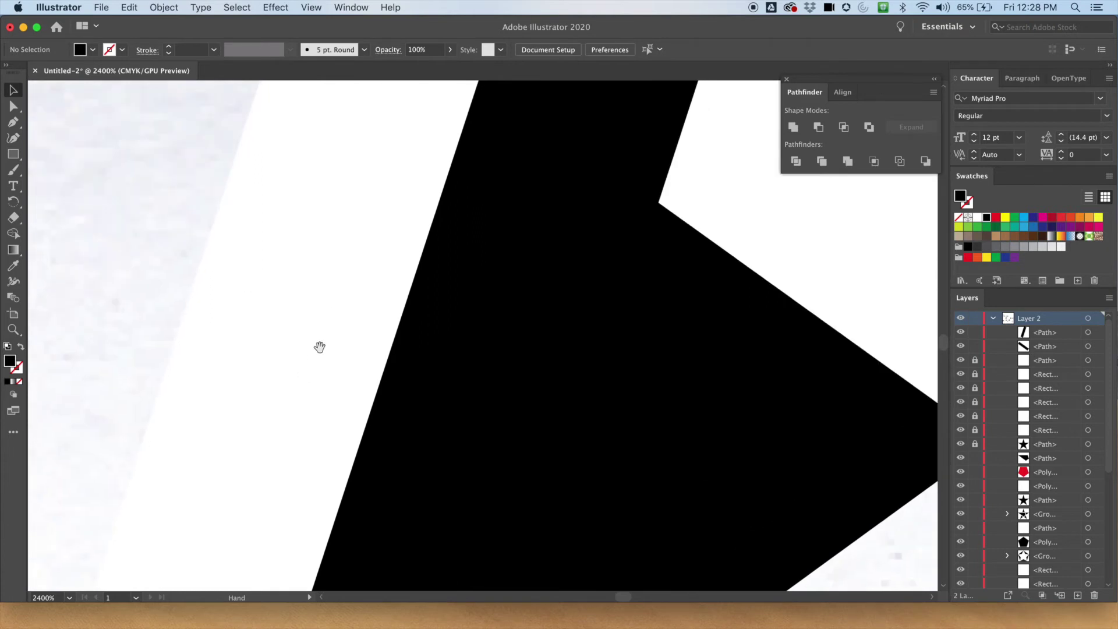
pyautogui.moveTo(341, 278); pyautogui.dragTo(288, 428)
pyautogui.moveTo(369, 217); pyautogui.dragTo(314, 358)
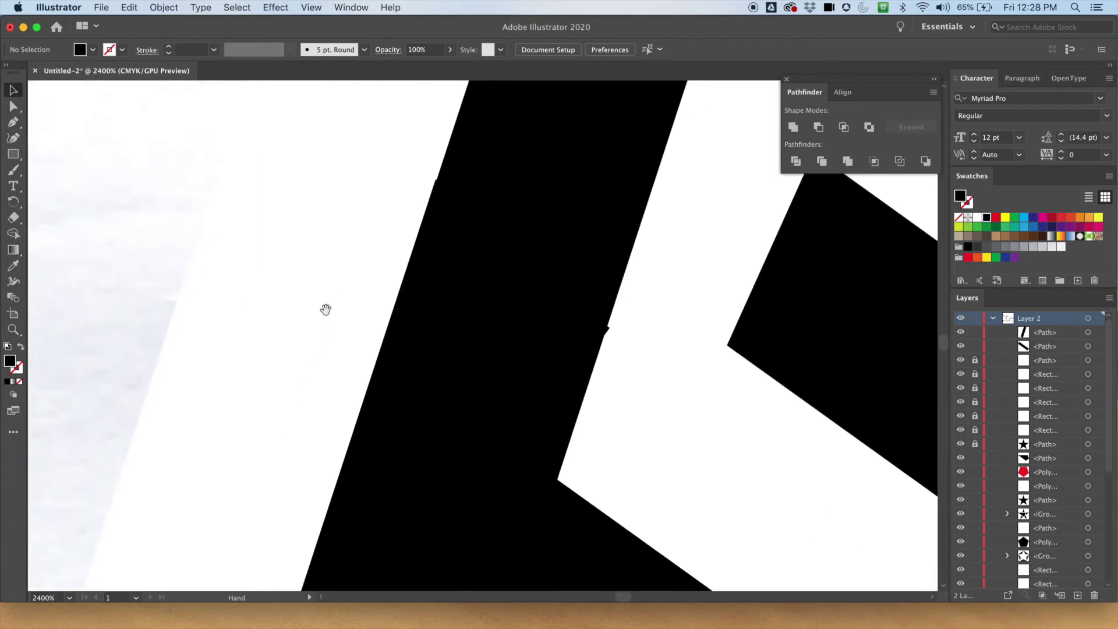
pyautogui.moveTo(326, 312); pyautogui.dragTo(286, 351)
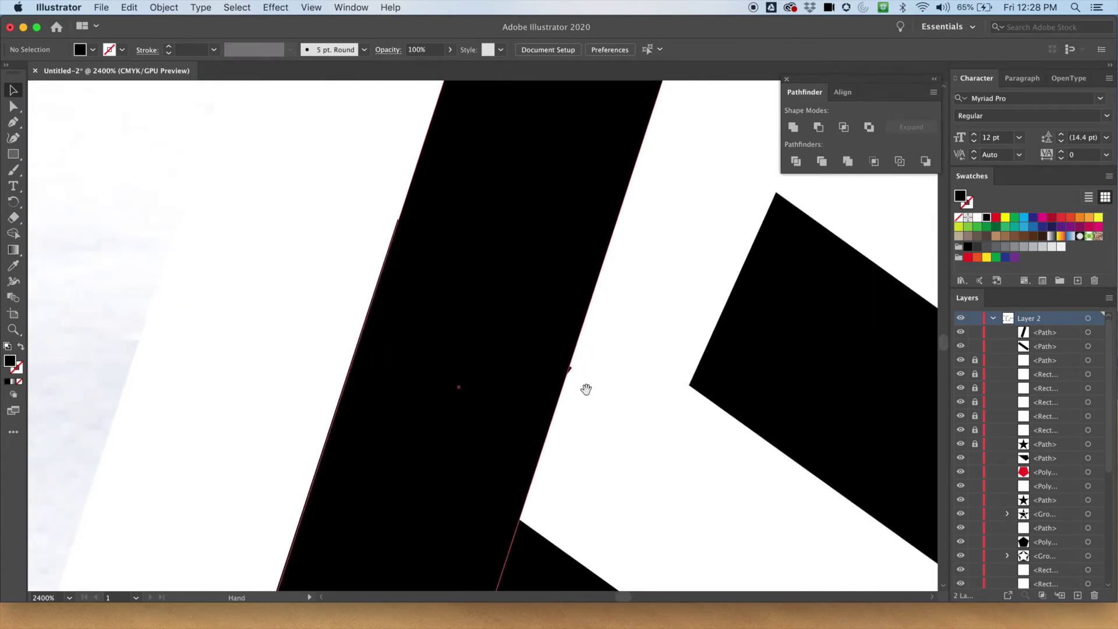
pyautogui.moveTo(577, 381); pyautogui.dragTo(595, 248)
pyautogui.moveTo(585, 366); pyautogui.dragTo(488, 310)
pyautogui.moveTo(584, 220); pyautogui.dragTo(540, 368)
pyautogui.scroll(-5, 531, 334)
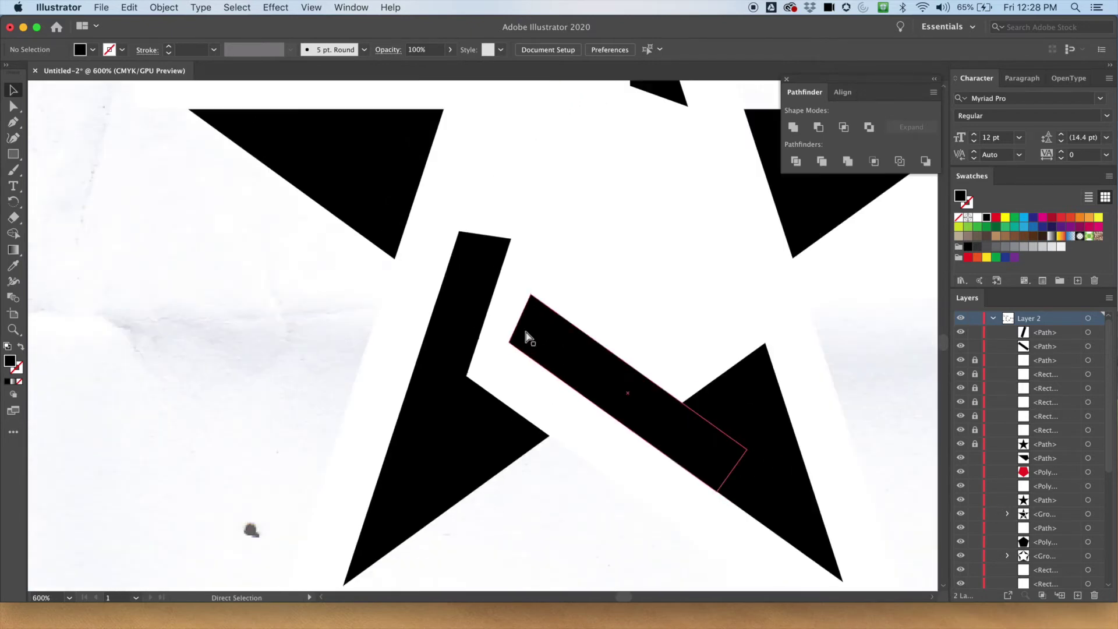
pyautogui.moveTo(517, 182); pyautogui.dragTo(491, 242)
pyautogui.click(407, 330)
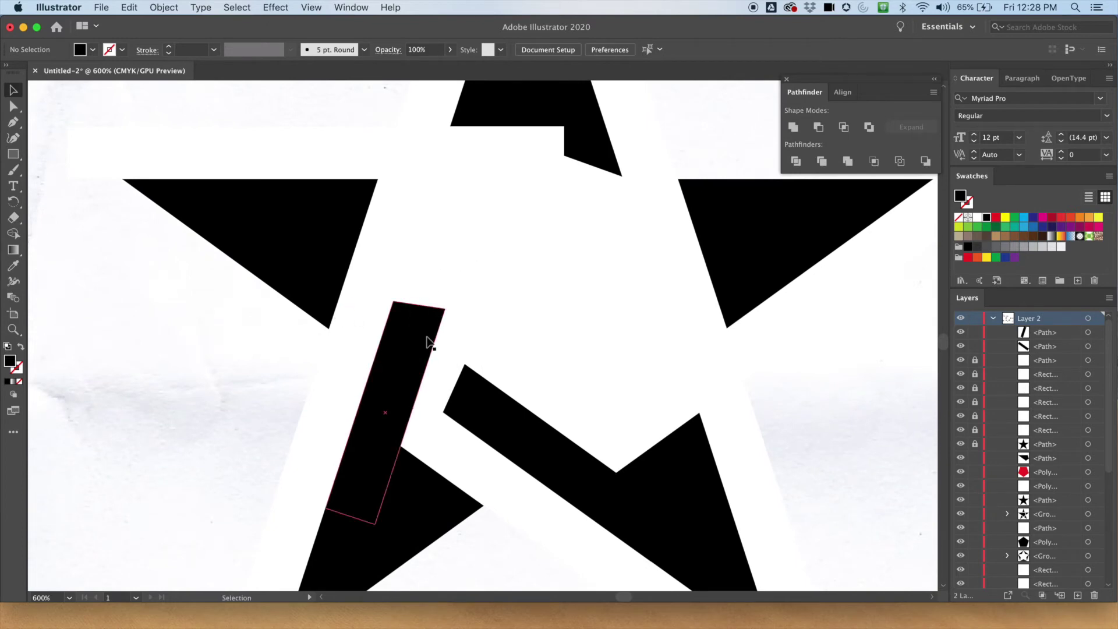
# Extend the slanted bar to the lower left arm's bar and move its upper corner point onto that bar's inner edge
pyautogui.click(467, 391)
pyautogui.moveTo(450, 386); pyautogui.dragTo(417, 375)
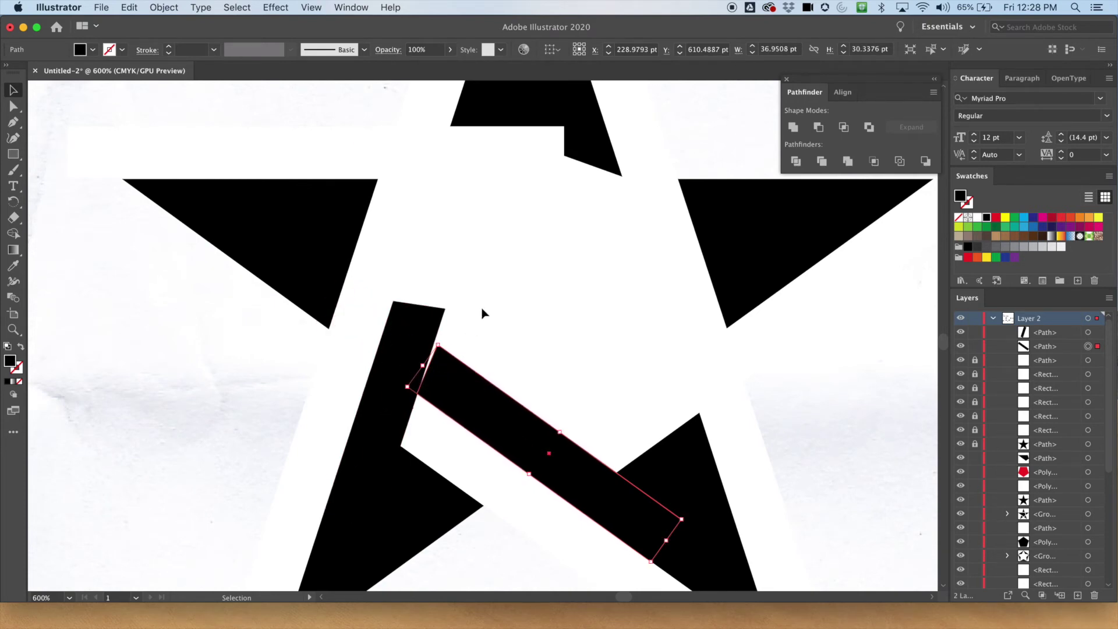
pyautogui.press('super+plus')
pyautogui.press('super+plus')
pyautogui.press('super+plus')
pyautogui.press('space')
pyautogui.moveTo(432, 132); pyautogui.dragTo(560, 382)
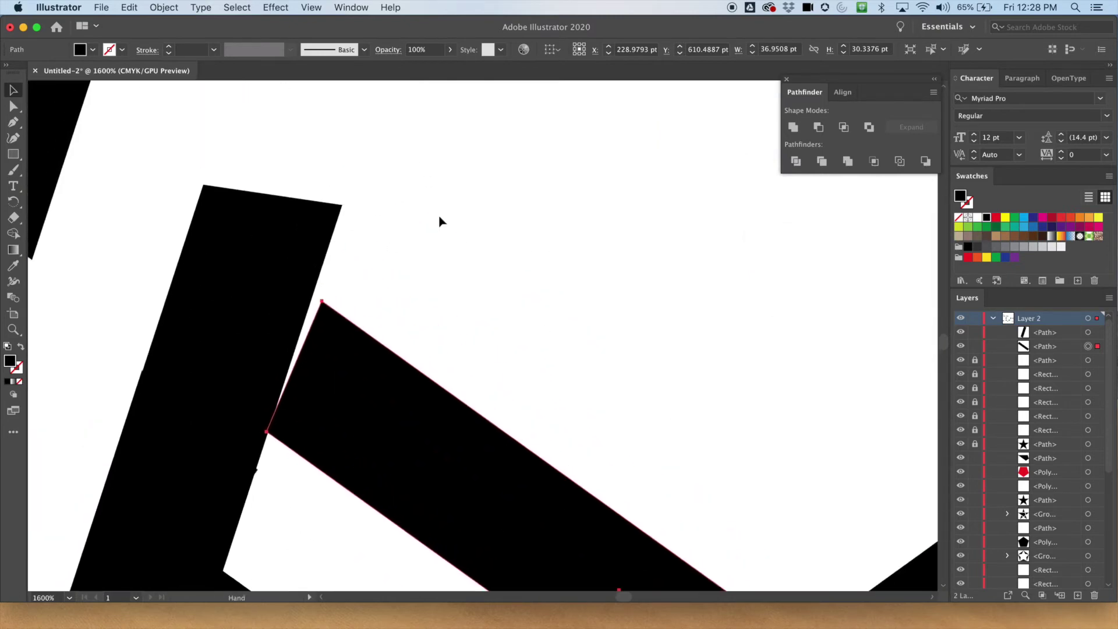
pyautogui.click(13, 106)
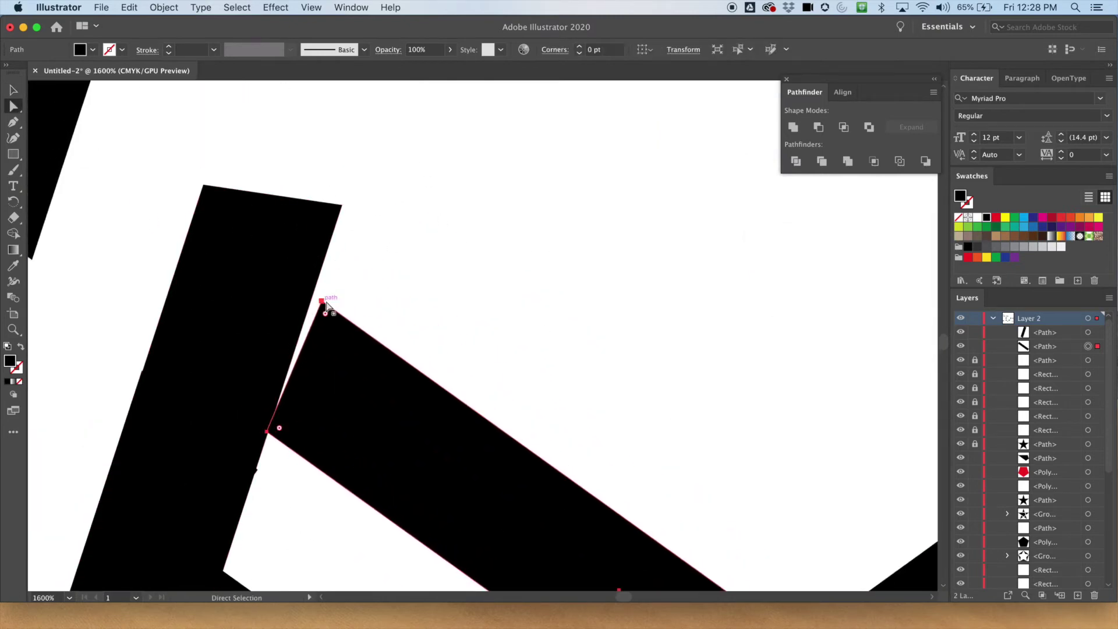
pyautogui.click(322, 303)
pyautogui.moveTo(322, 302); pyautogui.dragTo(315, 297)
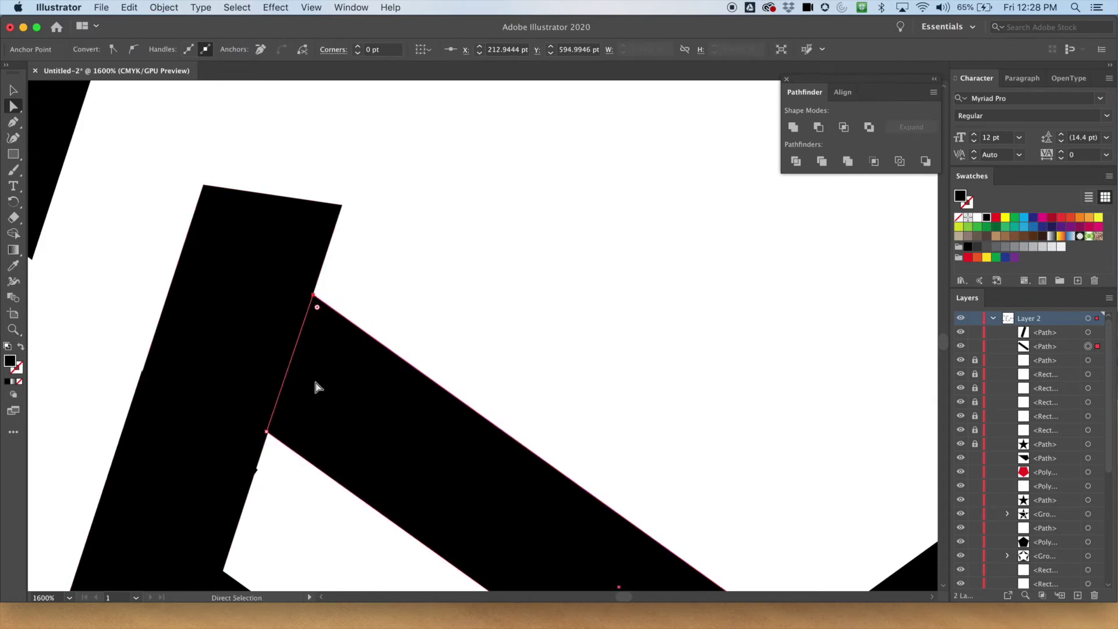
# Pull the slanted bar's angled end back toward the lower right arm, leaving a parallel gap beside the other bar
pyautogui.press('super+minus')
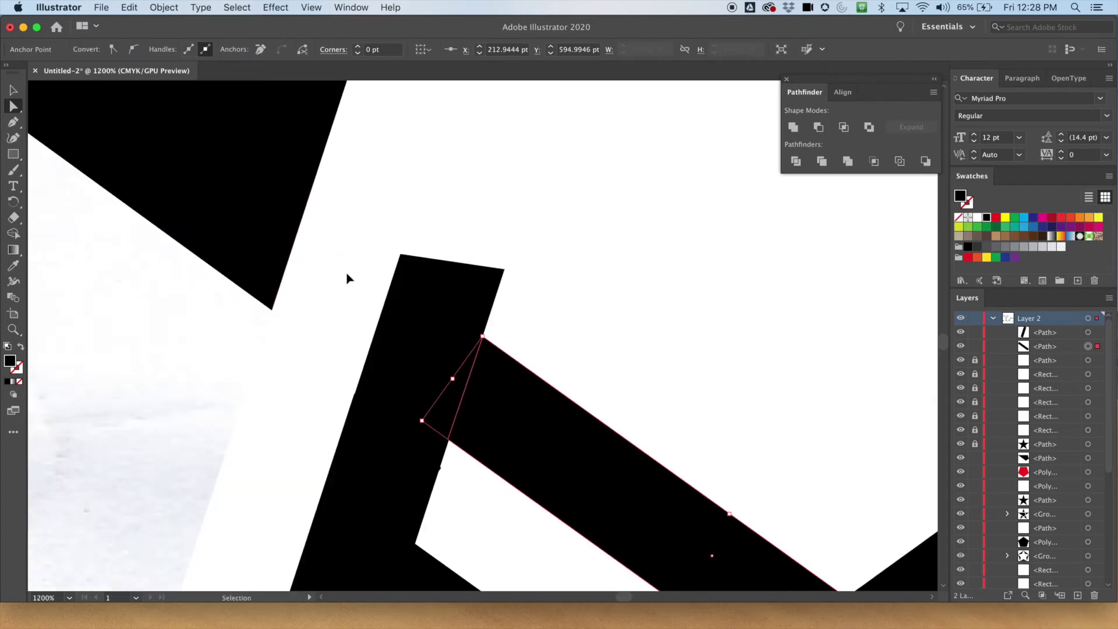
pyautogui.press('v')
pyautogui.keyDown('shift'); pyautogui.click(459, 354); pyautogui.keyUp('shift')
pyautogui.moveTo(464, 360); pyautogui.dragTo(516, 374)
pyautogui.moveTo(624, 289); pyautogui.dragTo(556, 213)
pyautogui.click(164, 340)
pyautogui.press('super+minus')
pyautogui.press('super+minus')
pyautogui.press('super+minus')
pyautogui.press('super+minus')
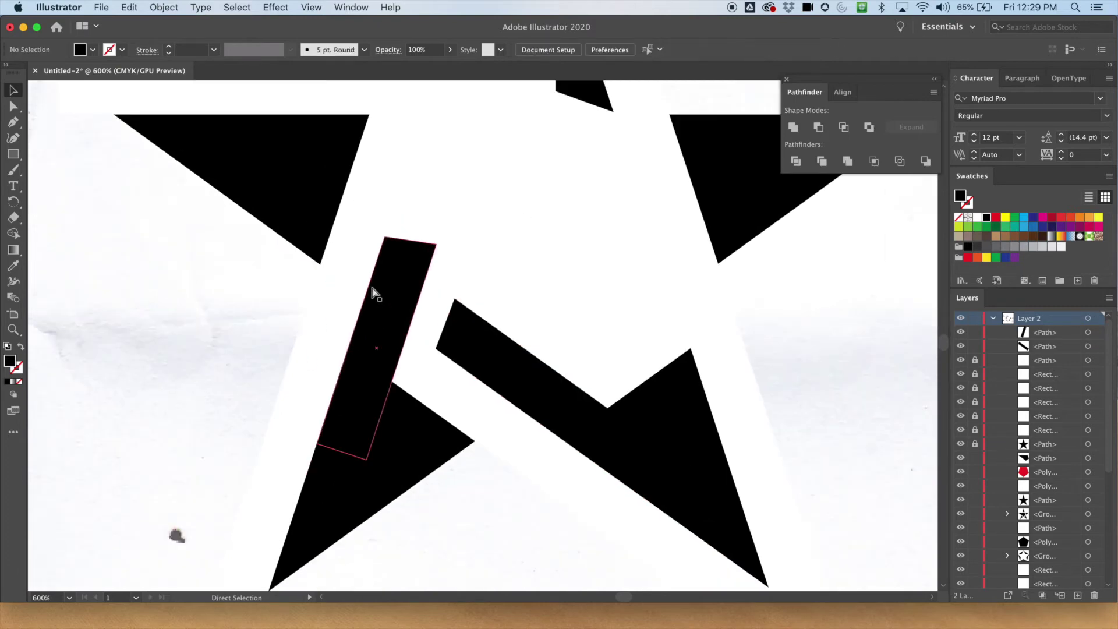
# Stretch the upper end of the lower left arm's bar toward the top triangle, to a height of about 48.9 pt
pyautogui.moveTo(448, 186); pyautogui.dragTo(394, 301)
pyautogui.click(399, 448)
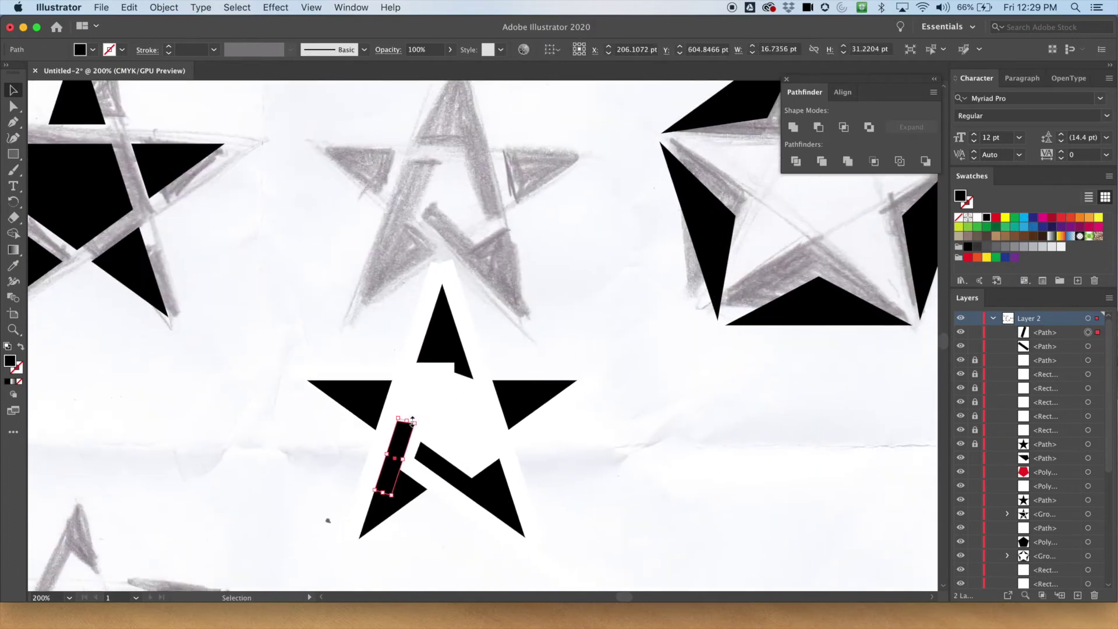
pyautogui.moveTo(407, 424); pyautogui.dragTo(425, 378)
pyautogui.click(491, 320)
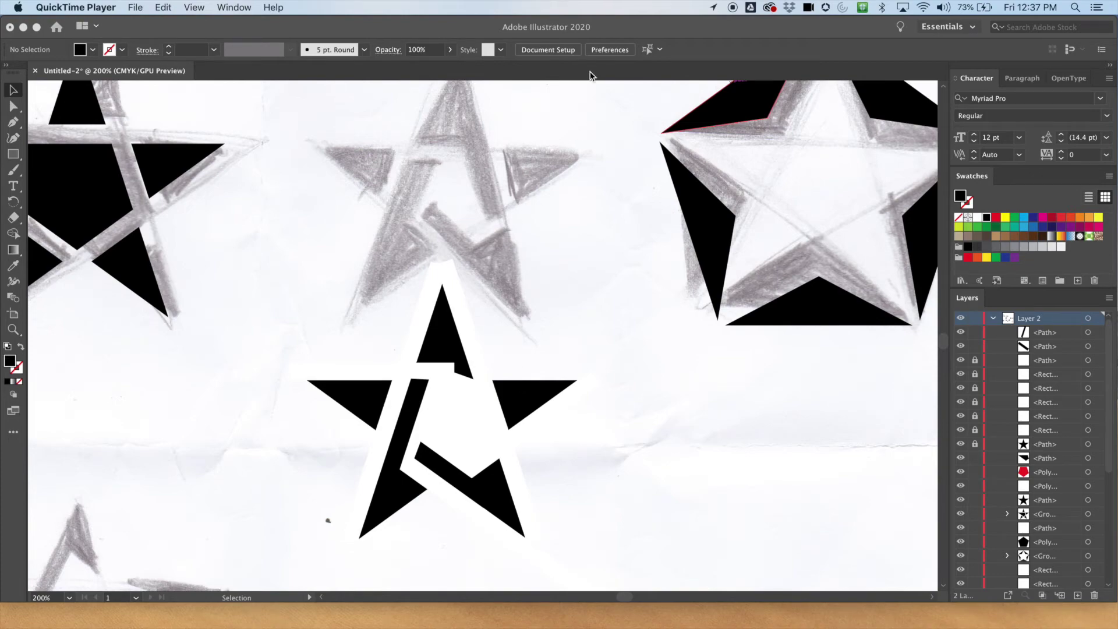
# Try to widen the lower left arm's bar until its inner edge meets the slanted bar
pyautogui.click(496, 261)
pyautogui.press('super+equal')
pyautogui.press('space')
pyautogui.moveTo(496, 269); pyautogui.dragTo(480, 173)
pyautogui.click(329, 257)
pyautogui.moveTo(327, 300); pyautogui.dragTo(355, 287)
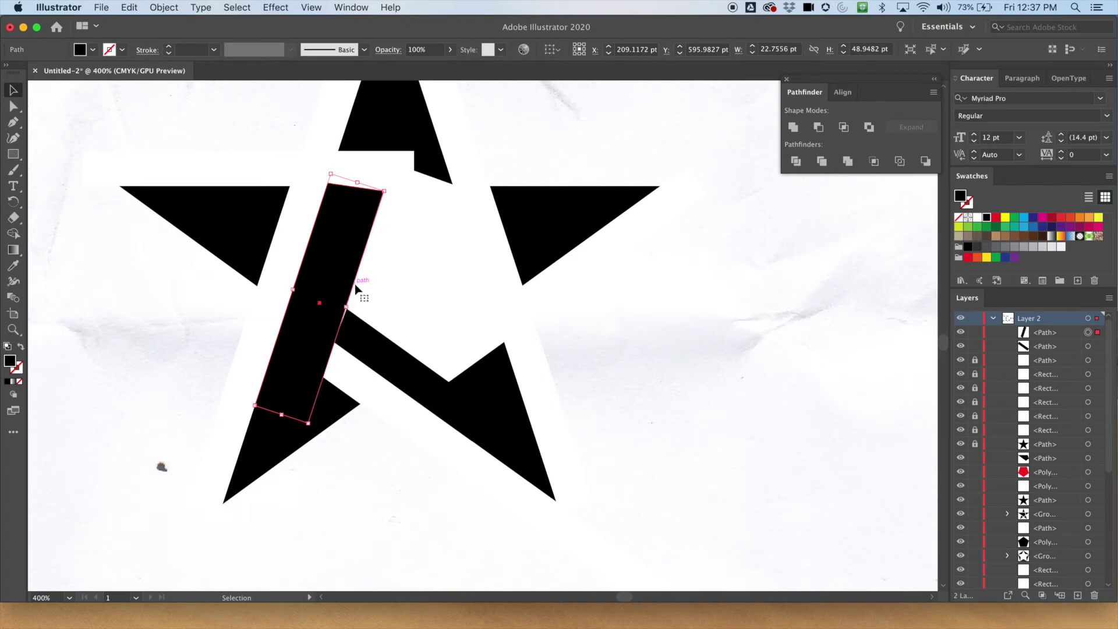
pyautogui.click(362, 478)
pyautogui.click(367, 354)
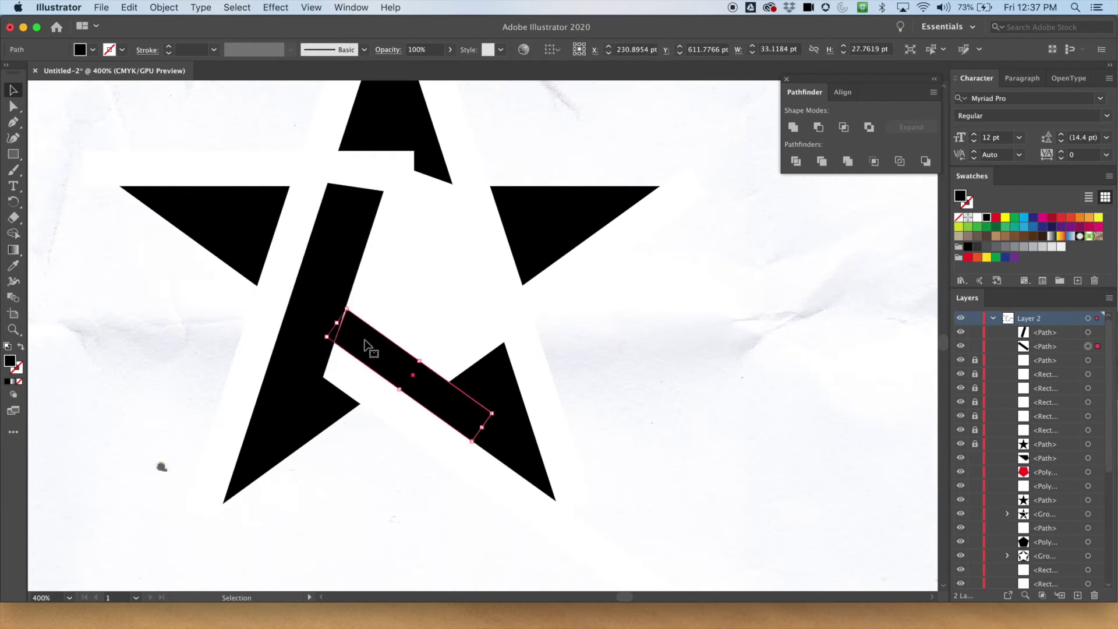
pyautogui.press('super+minus')
pyautogui.press('super+minus')
pyautogui.press('super+minus')
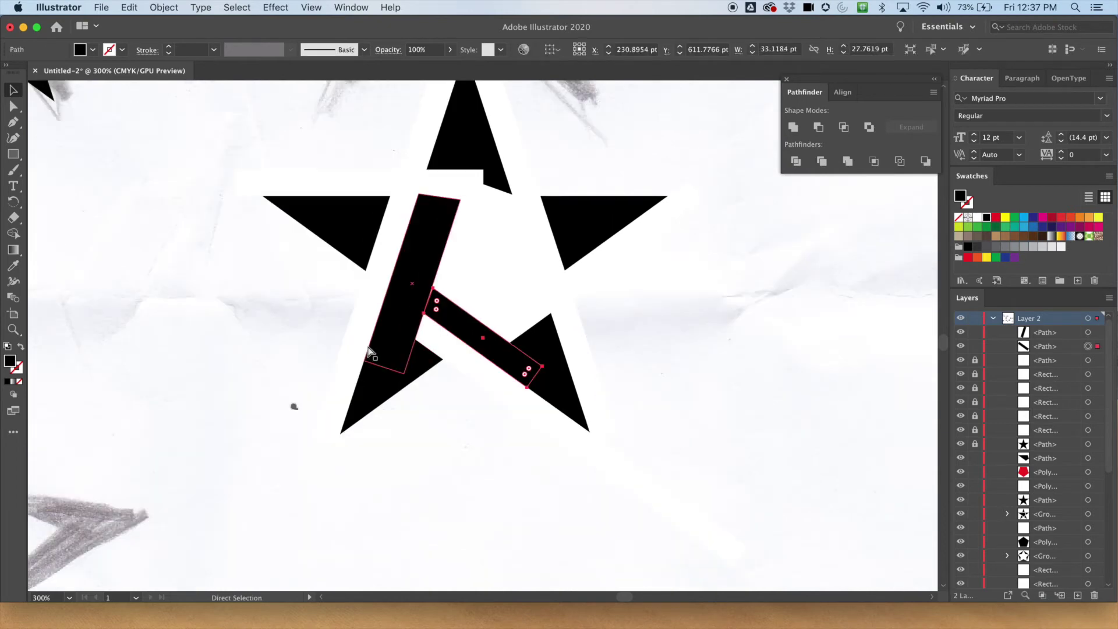
pyautogui.press('super+plus')
pyautogui.press('super+plus')
pyautogui.press('super+plus')
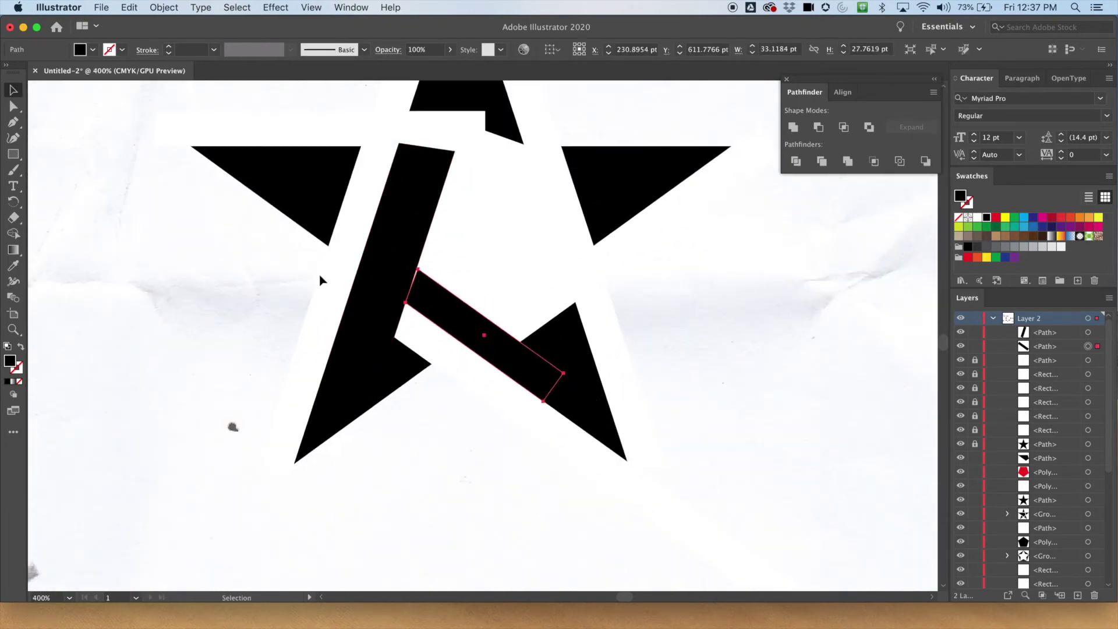
# Widen the lower left arm's bar toward the slanted bar to an overall width of about 25.5 pt
pyautogui.click(388, 250)
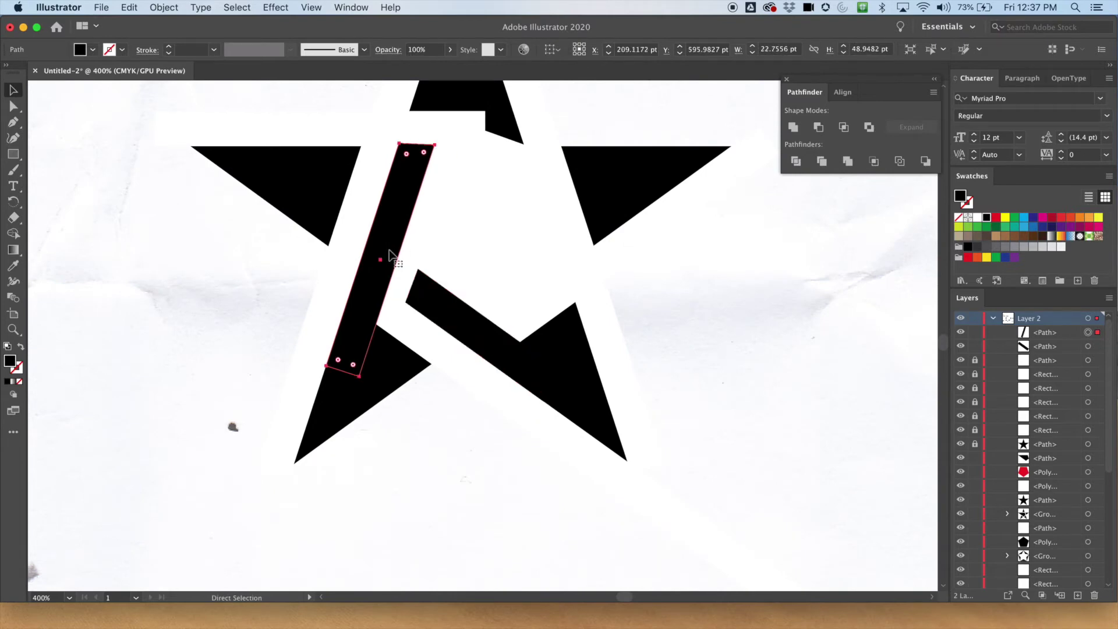
pyautogui.moveTo(397, 262); pyautogui.dragTo(405, 262)
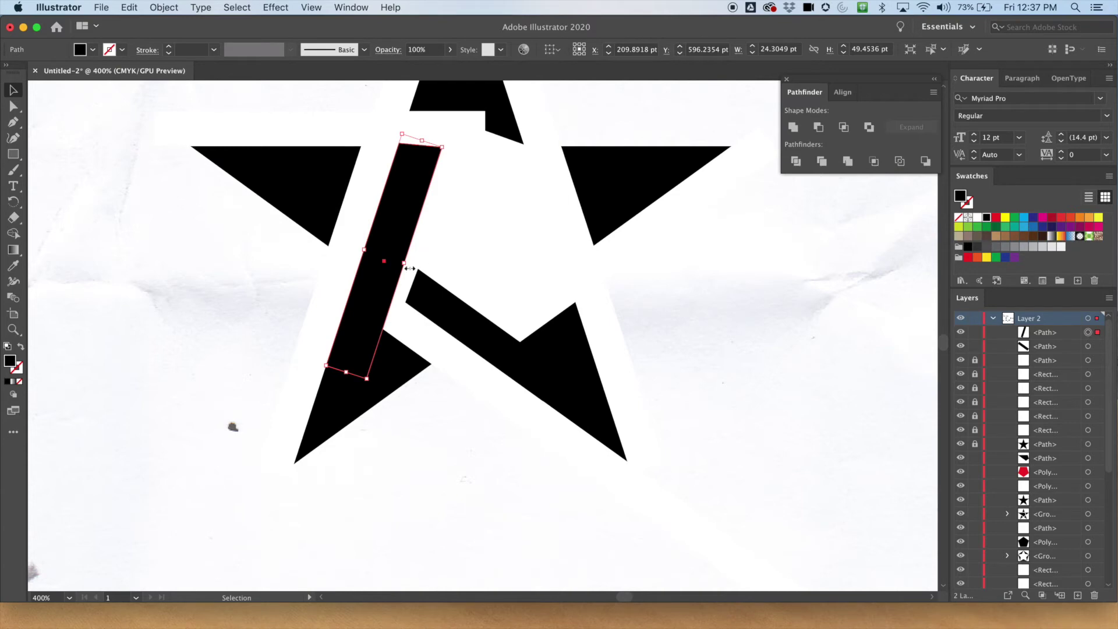
pyautogui.moveTo(406, 265); pyautogui.dragTo(396, 469)
pyautogui.moveTo(435, 255); pyautogui.dragTo(402, 504)
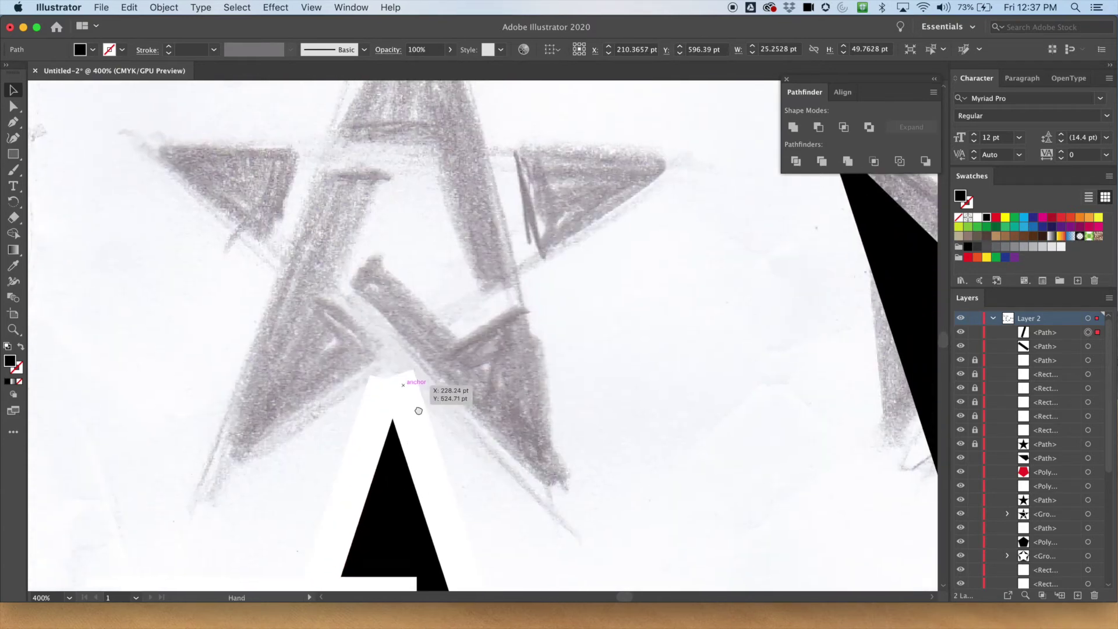
pyautogui.moveTo(406, 438); pyautogui.dragTo(442, 245)
pyautogui.moveTo(411, 392); pyautogui.dragTo(429, 253)
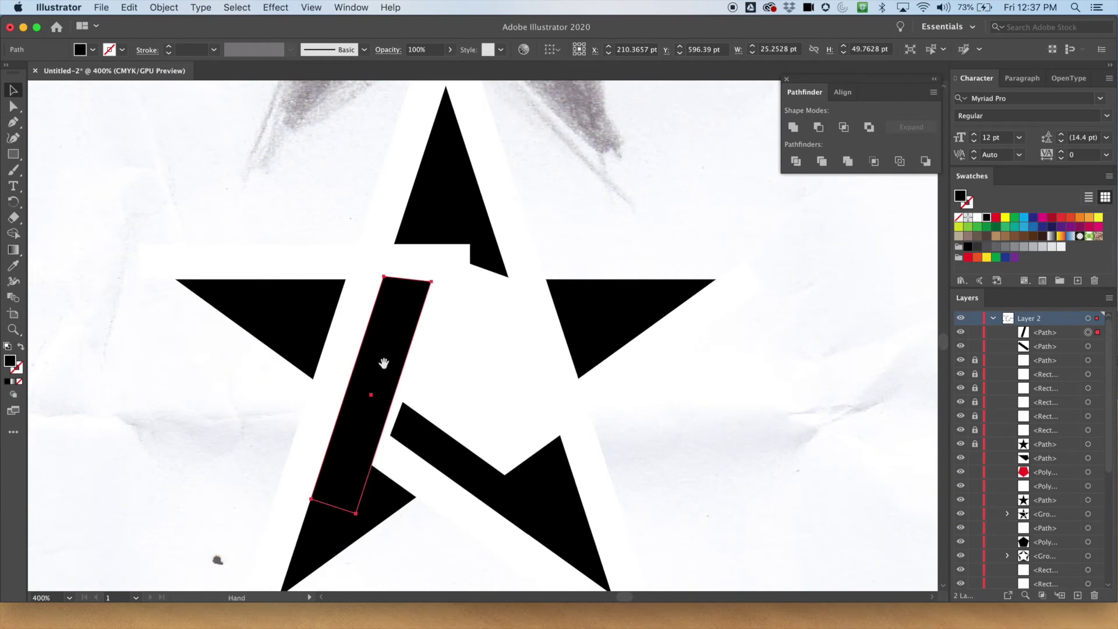
pyautogui.moveTo(394, 395); pyautogui.dragTo(398, 396)
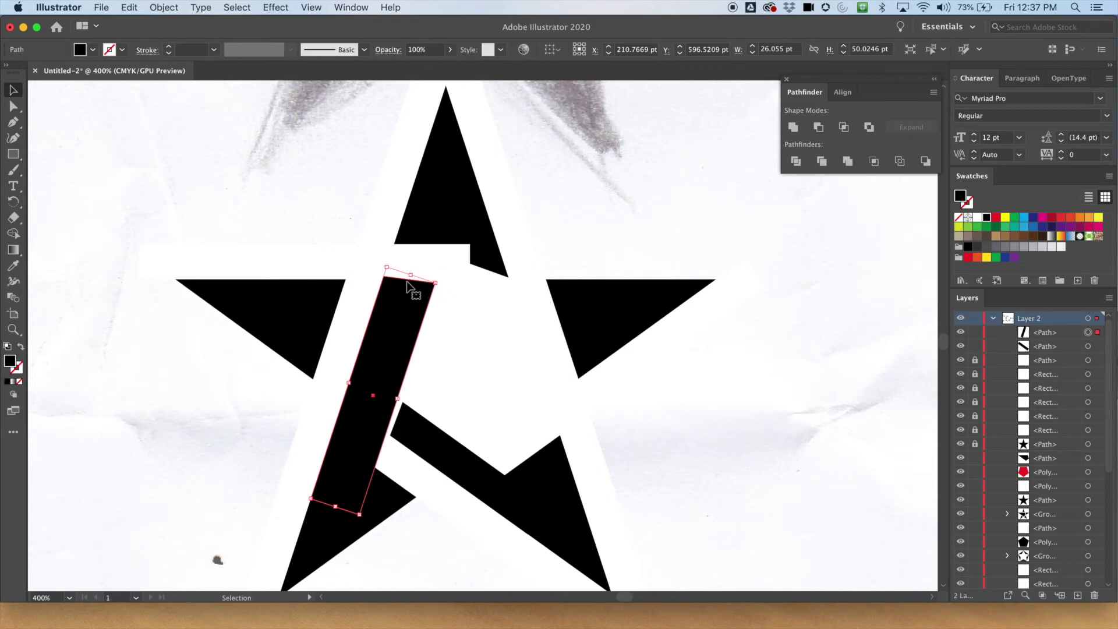
pyautogui.moveTo(446, 236)
pyautogui.mouseDown()
pyautogui.moveTo(452, 456)
pyautogui.moveTo(459, 234)
pyautogui.mouseUp()
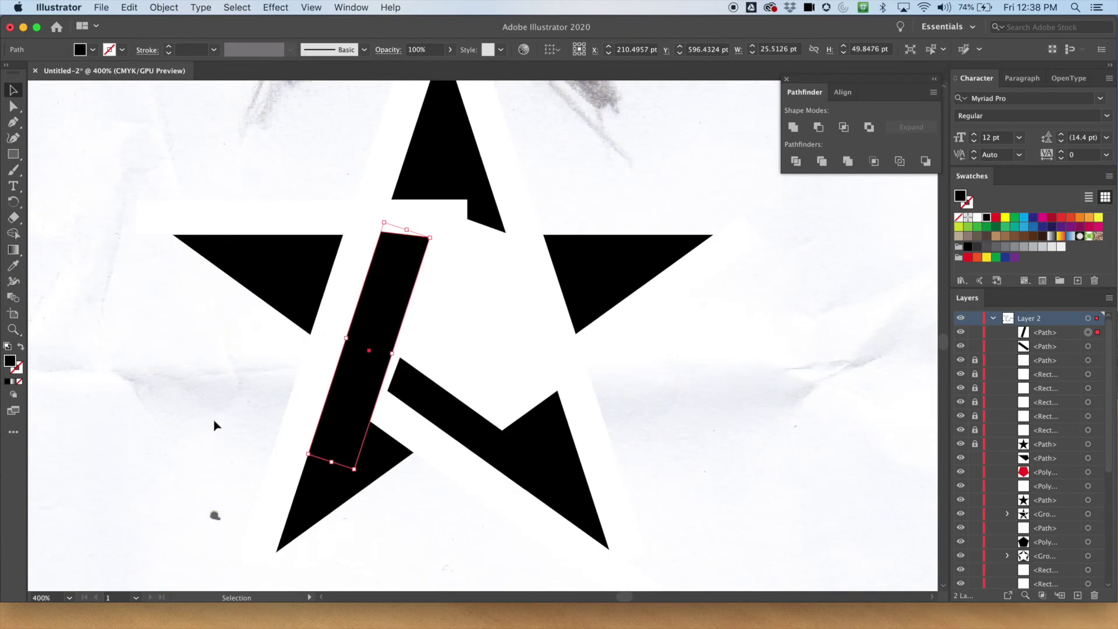
# Shorten the slanted bar to a stub by pulling its upper end back toward the lower right arm
pyautogui.click(217, 408)
pyautogui.click(404, 305)
pyautogui.moveTo(394, 355); pyautogui.dragTo(397, 355)
pyautogui.click(419, 380)
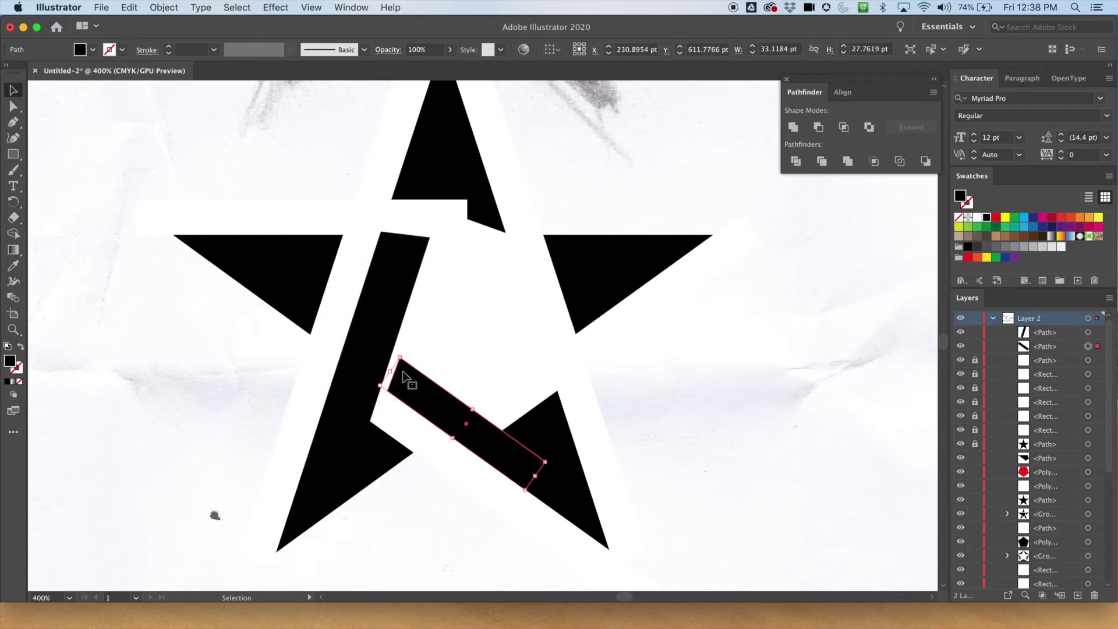
pyautogui.moveTo(390, 370); pyautogui.dragTo(438, 418)
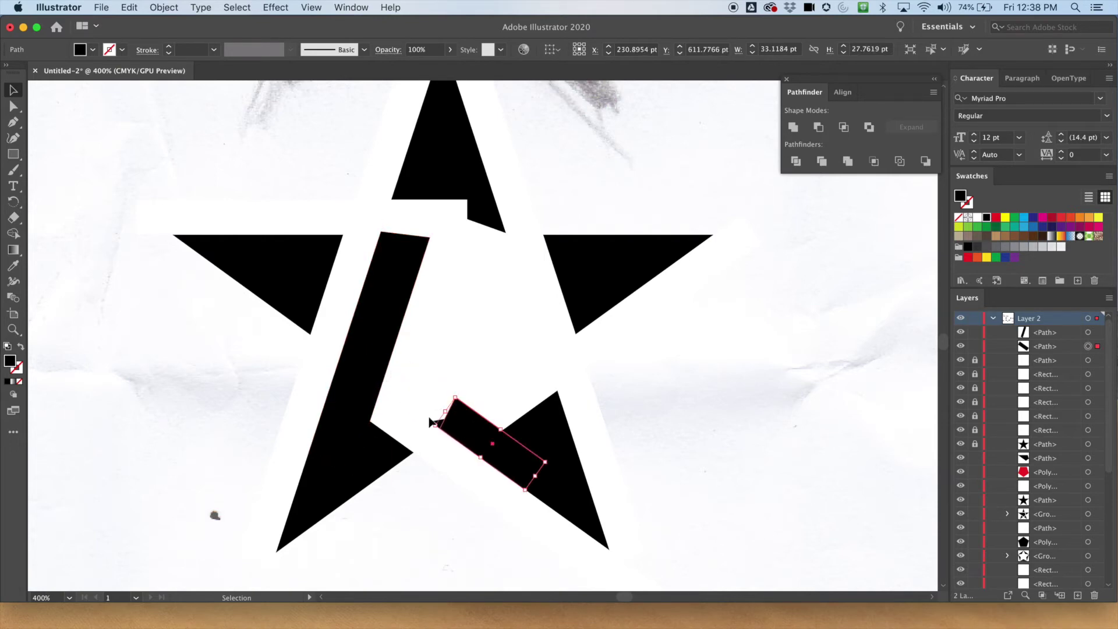
# Stretch the lower left arm's bar up to the top triangle's lower left corner, to a height of about 56.5 pt
pyautogui.click(376, 360)
pyautogui.moveTo(394, 353); pyautogui.dragTo(398, 354)
pyautogui.moveTo(405, 232); pyautogui.dragTo(407, 411)
pyautogui.press('super+equal')
pyautogui.press('super+equal')
pyautogui.press('super+equal')
pyautogui.moveTo(486, 172); pyautogui.dragTo(416, 312)
pyautogui.moveTo(489, 297); pyautogui.dragTo(499, 264)
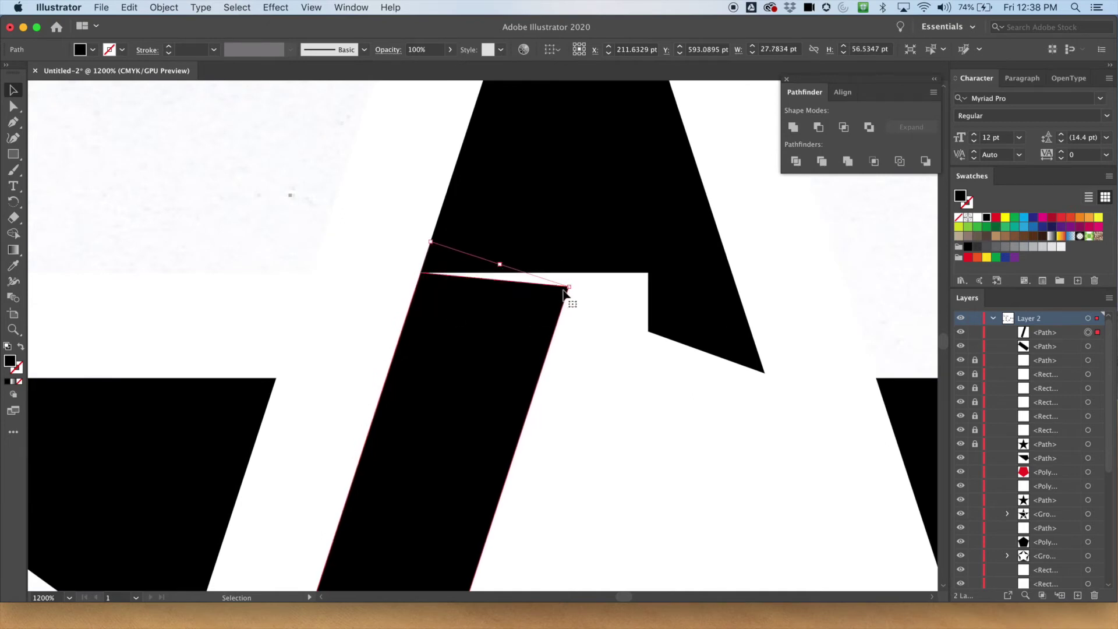
# Move the bar's upper inner corner point onto the top triangle's base so the bar's end is horizontal
pyautogui.press('a')
pyautogui.click(570, 287)
pyautogui.moveTo(570, 288); pyautogui.dragTo(574, 280)
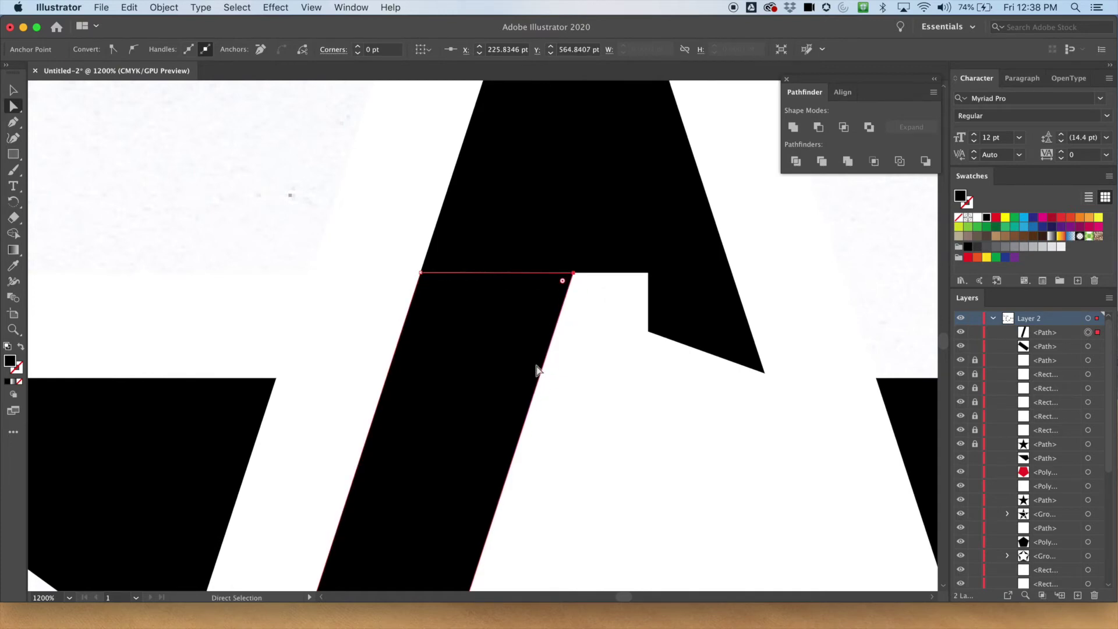
# Shorten the bar's upper end to the level of the left arm's top edge, leaving a gap below the top triangle
pyautogui.press('super+minus')
pyautogui.press('super+minus')
pyautogui.press('super+minus')
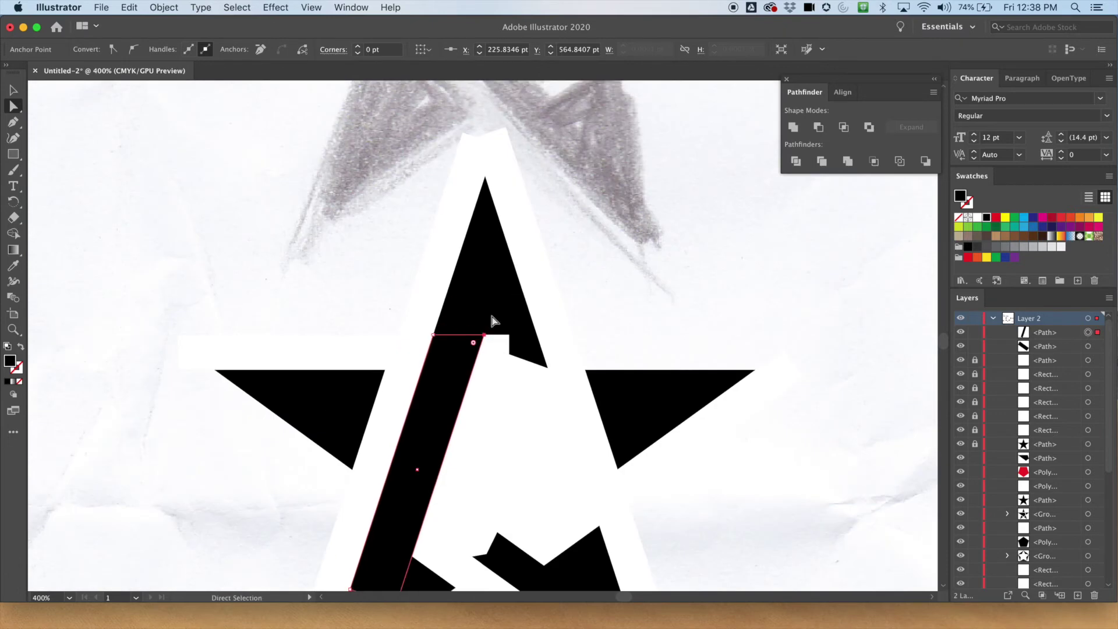
pyautogui.moveTo(459, 412); pyautogui.dragTo(495, 291)
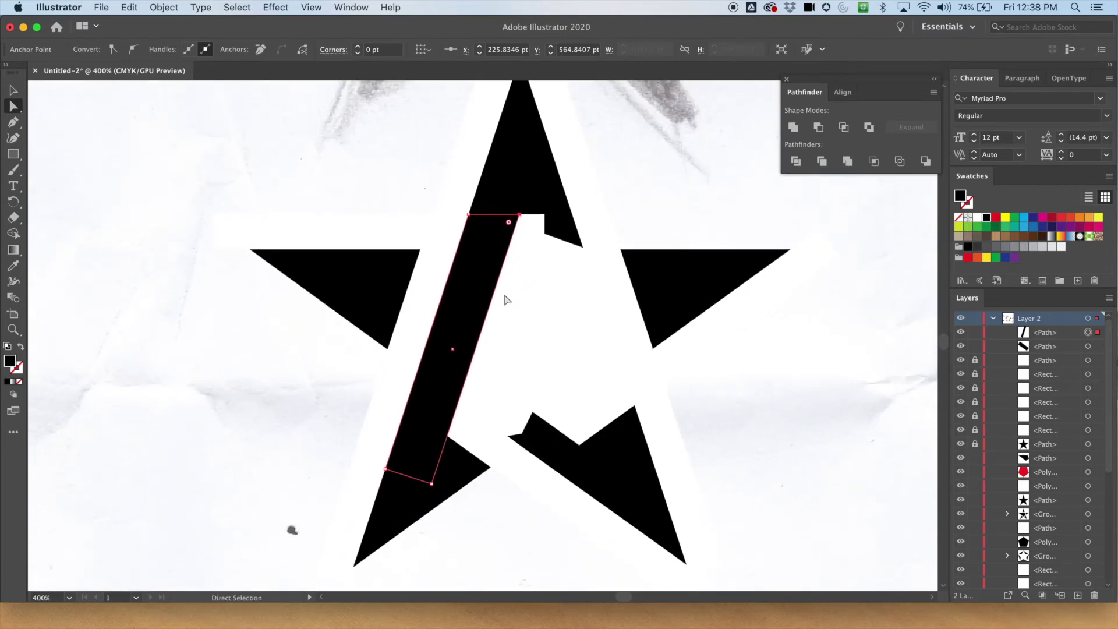
pyautogui.press('v')
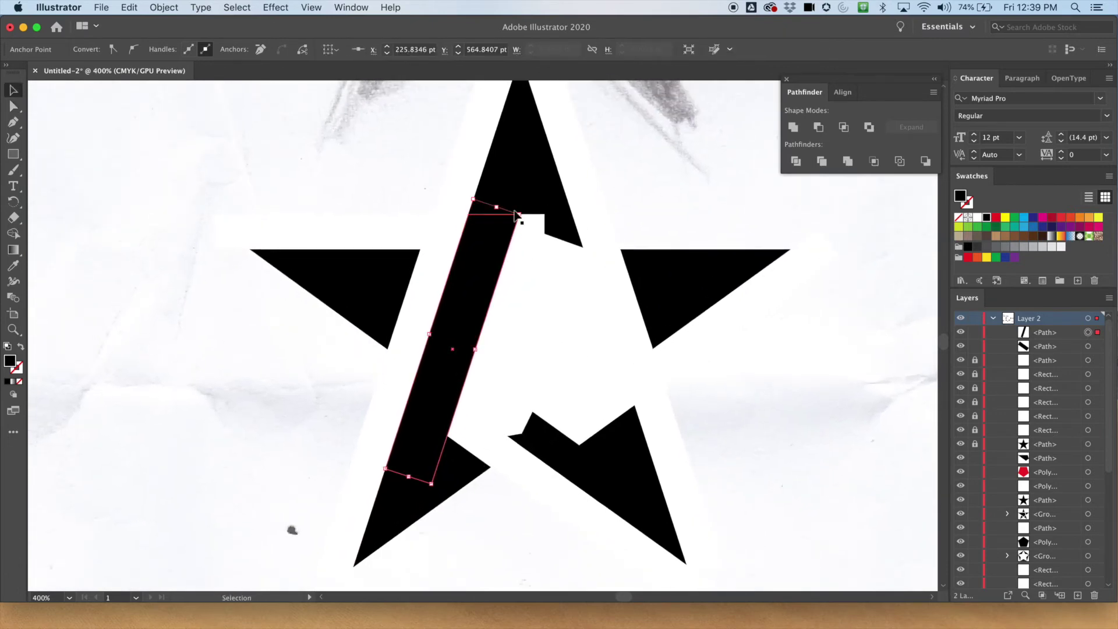
pyautogui.moveTo(499, 207); pyautogui.dragTo(484, 245)
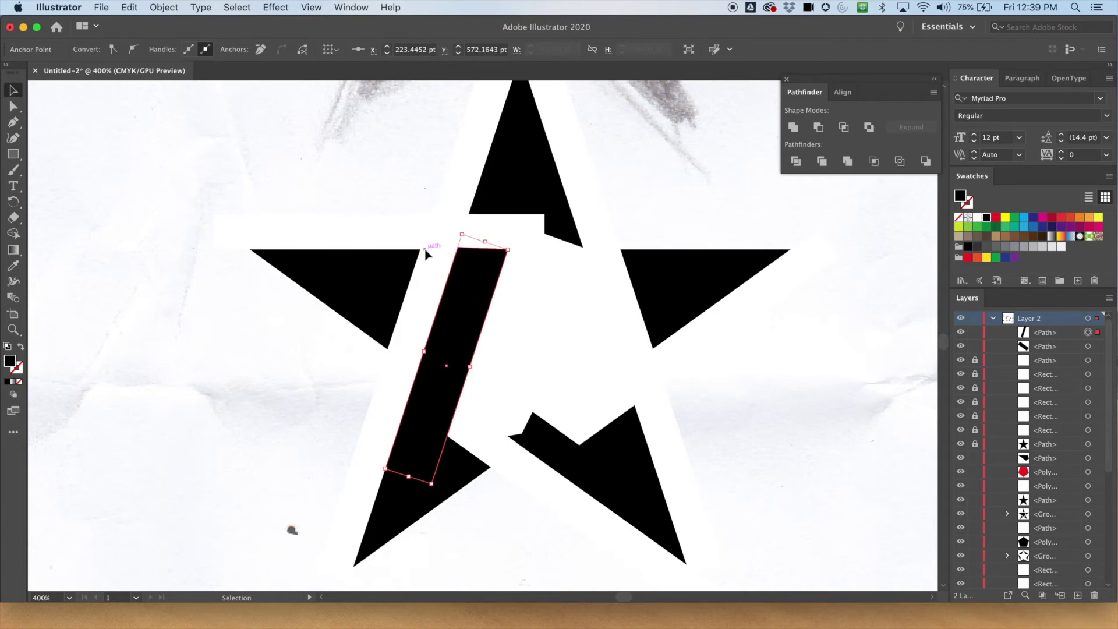
pyautogui.click(444, 204)
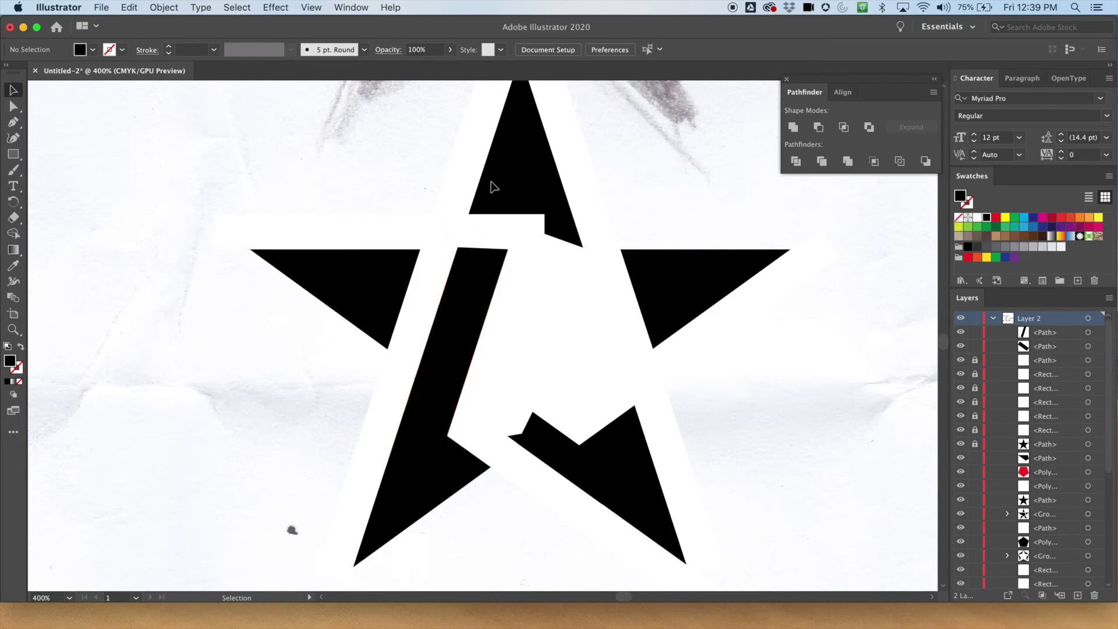
# Show the rulers and place a horizontal guide along the top edges of the star's side arms
pyautogui.press('r')
pyautogui.press('super+r')
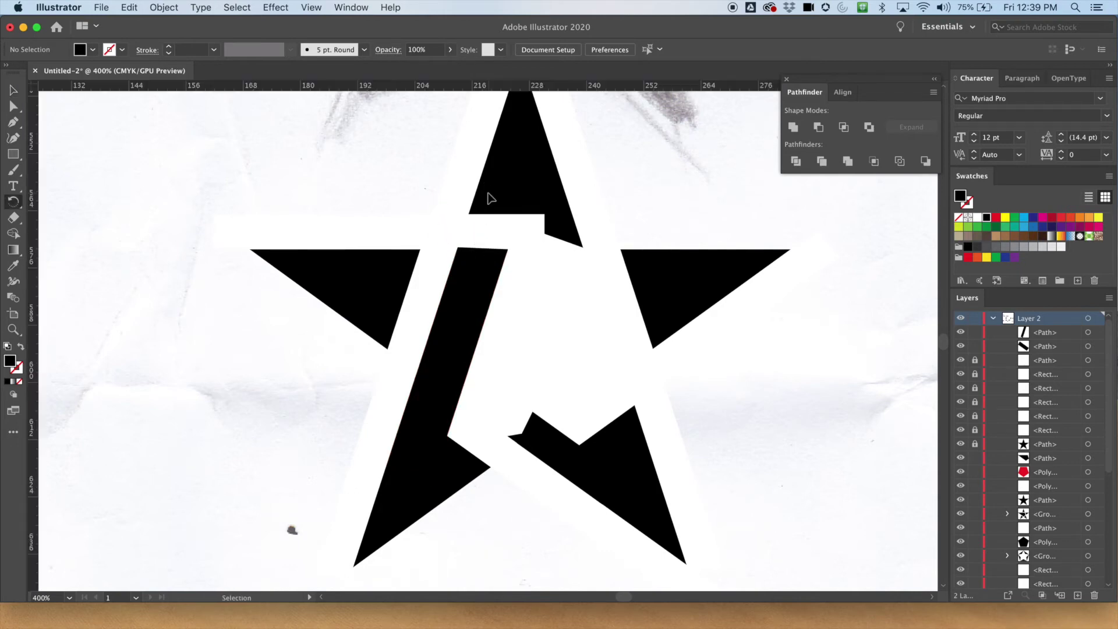
pyautogui.moveTo(515, 106); pyautogui.dragTo(503, 247)
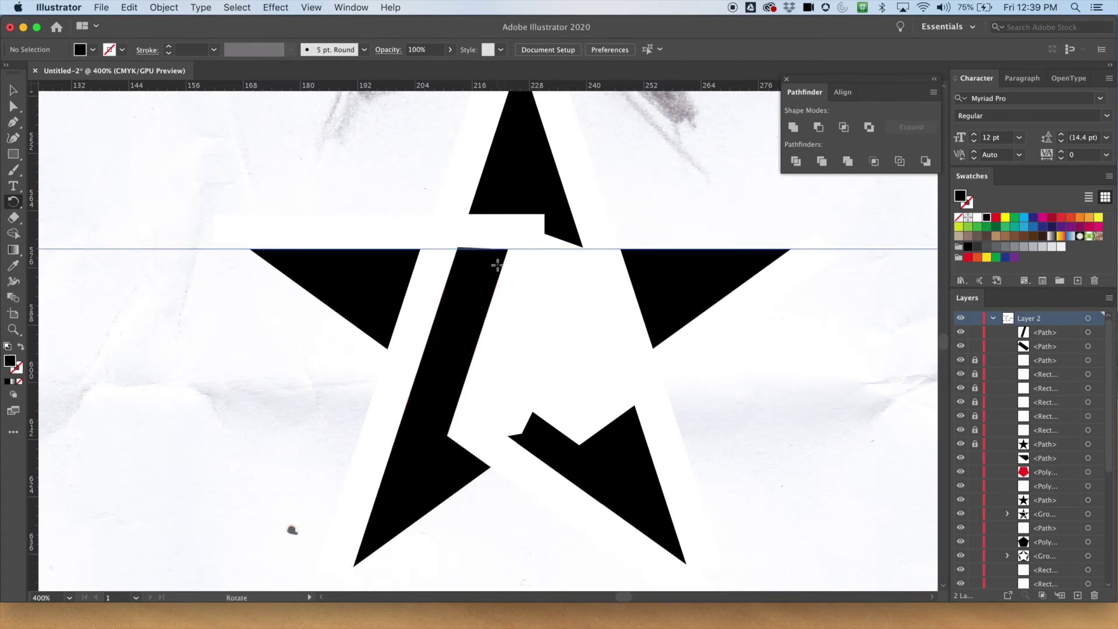
# Try to level the lower left bar's upper end by moving its outer corner point down onto the guide
pyautogui.press('super+equal')
pyautogui.press('super+equal')
pyautogui.scroll(3, 461, 267)
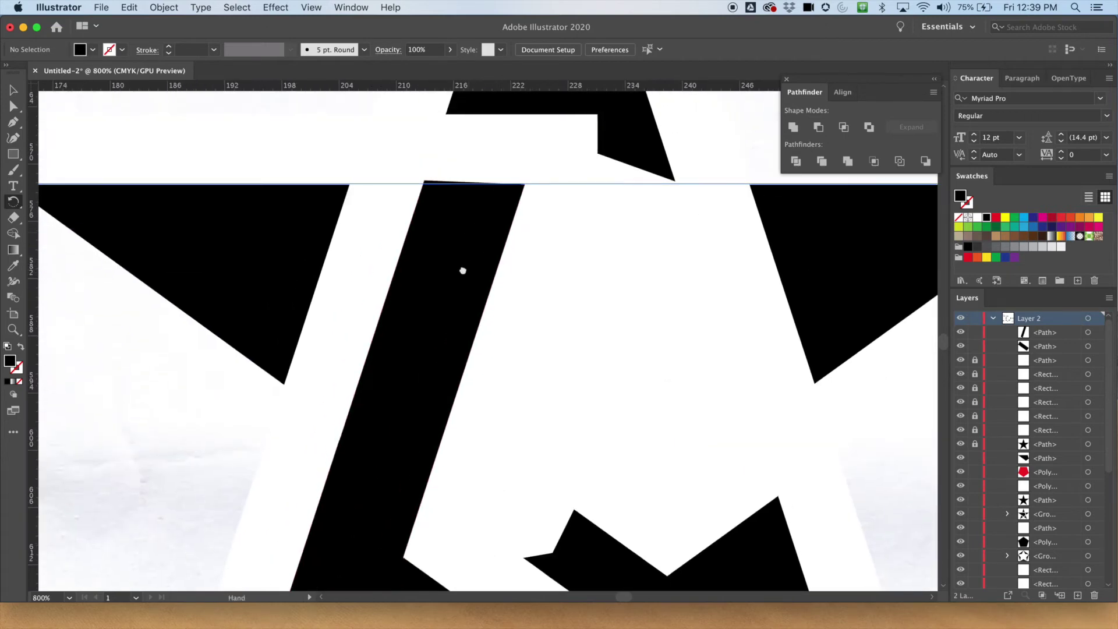
pyautogui.click(13, 106)
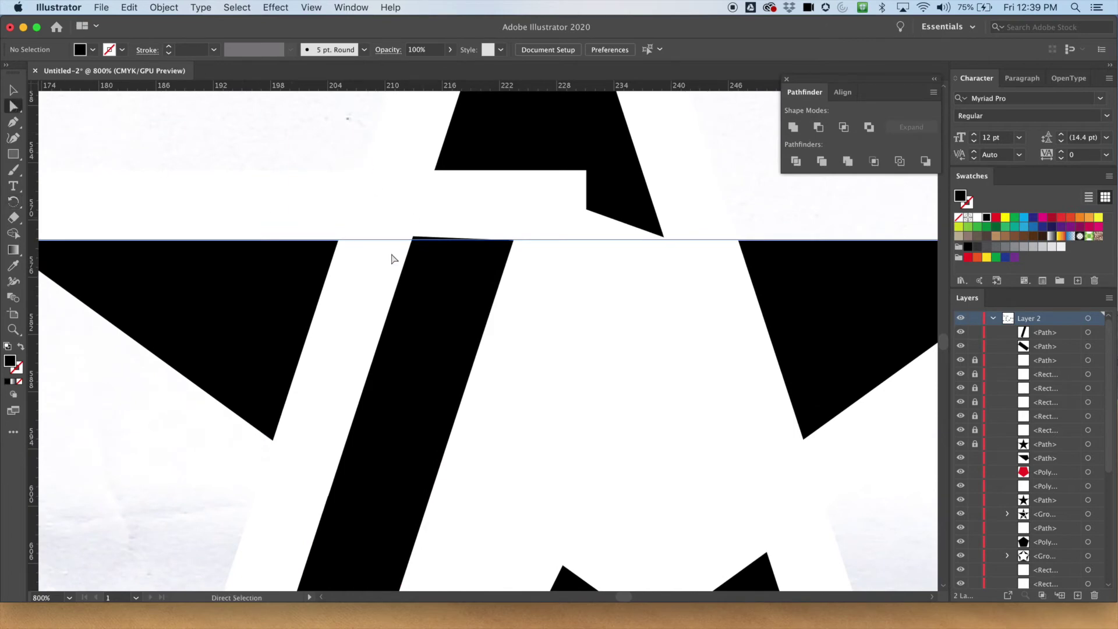
pyautogui.click(452, 303)
pyautogui.moveTo(413, 239); pyautogui.dragTo(412, 244)
pyautogui.press('super+equal')
pyautogui.press('super+equal')
pyautogui.press('super+equal')
pyautogui.press('super+equal')
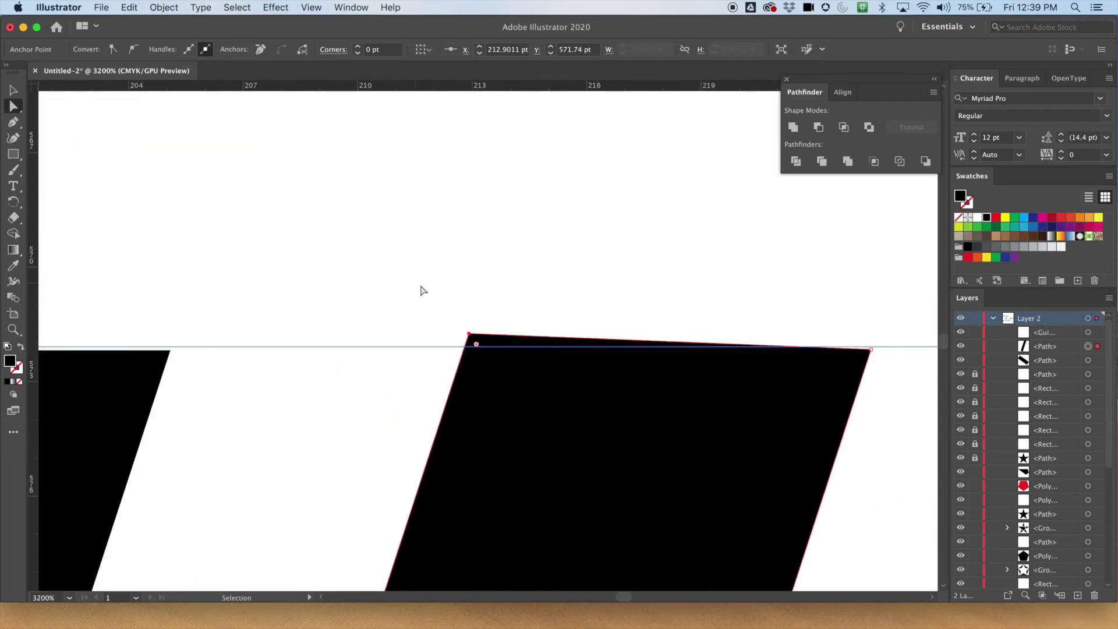
pyautogui.moveTo(472, 334); pyautogui.dragTo(465, 347)
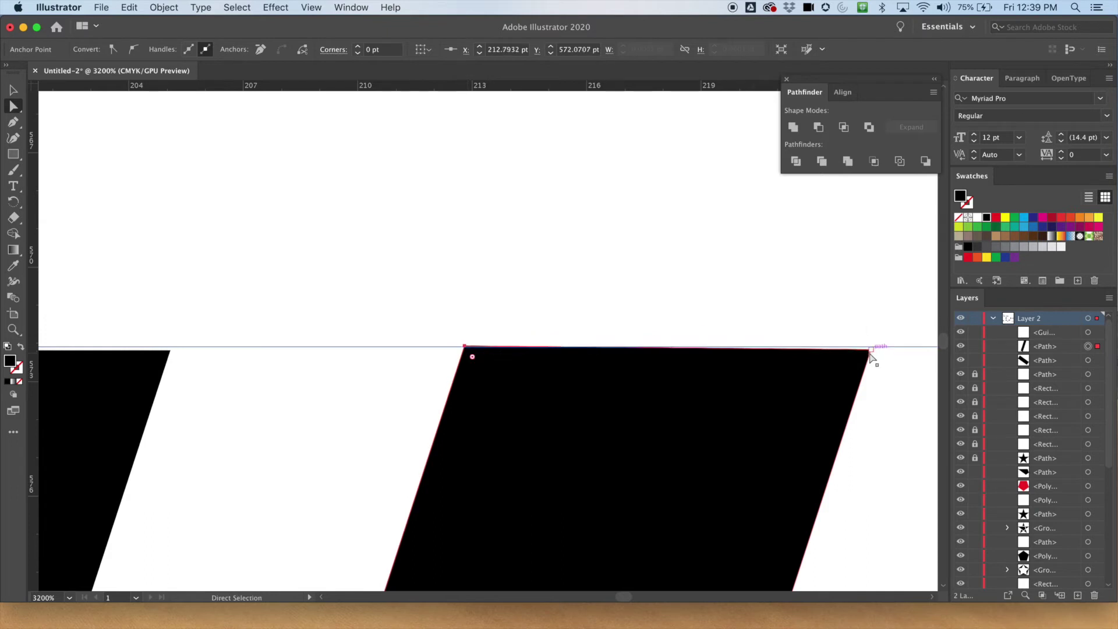
# Try further corner point adjustments at the bar's upper end, and undo them together with the guide
pyautogui.moveTo(872, 350); pyautogui.dragTo(874, 347)
pyautogui.moveTo(464, 347); pyautogui.dragTo(466, 355)
pyautogui.press('super+z')
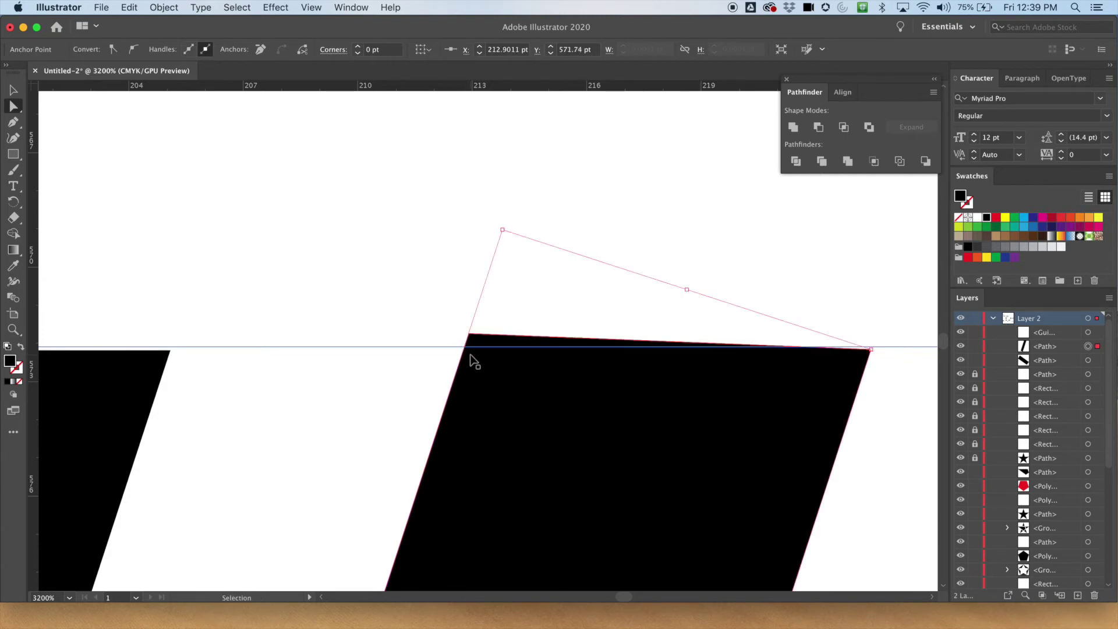
pyautogui.press('super+z')
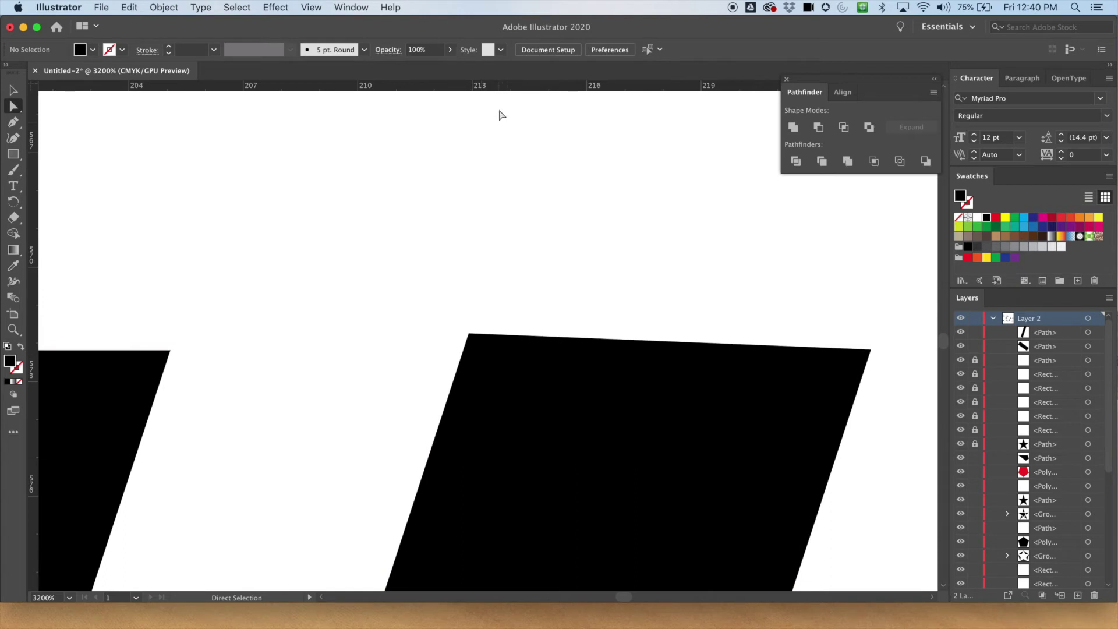
# Place a new horizontal guide along the side arms' top edges and move the bar's upper outer corner onto it, at Y about 572.18 pt
pyautogui.moveTo(504, 87); pyautogui.dragTo(483, 349)
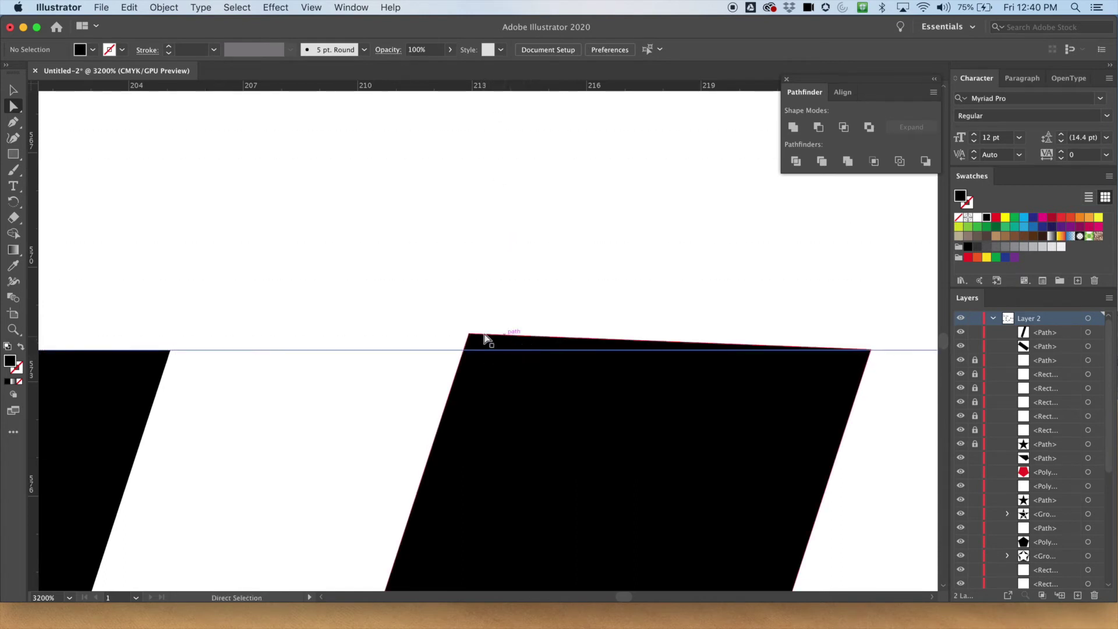
pyautogui.moveTo(469, 334); pyautogui.dragTo(464, 352)
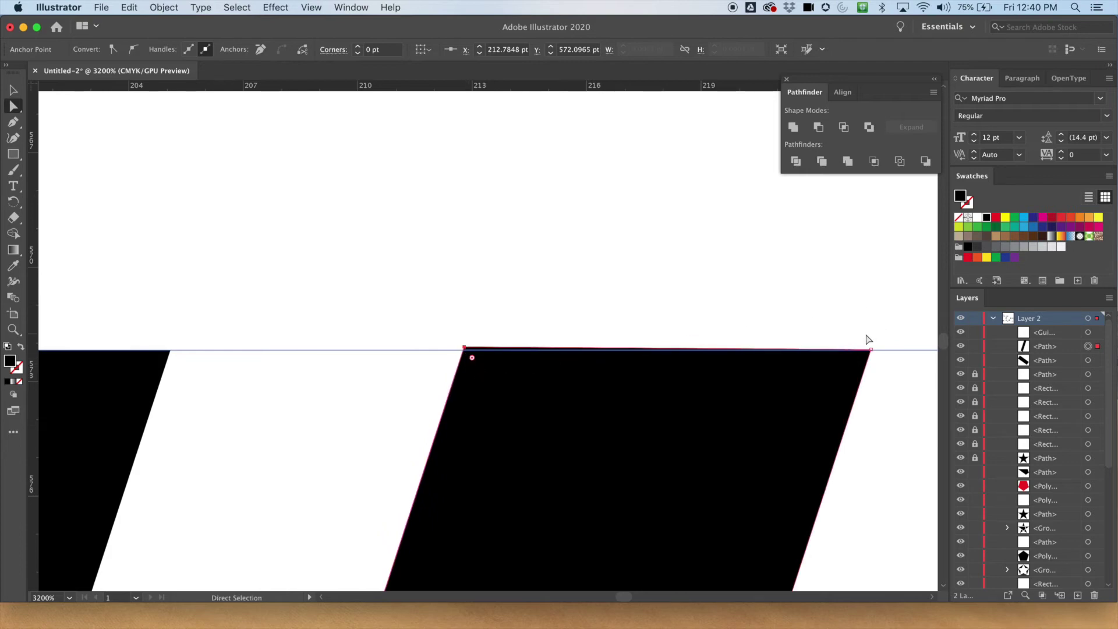
pyautogui.click(679, 331)
pyautogui.moveTo(465, 351)
pyautogui.mouseDown()
pyautogui.moveTo(474, 354)
pyautogui.moveTo(464, 353)
pyautogui.mouseUp()
pyautogui.press('super+equal')
pyautogui.scroll(5, 470, 362)
pyautogui.moveTo(422, 336); pyautogui.dragTo(420, 349)
pyautogui.scroll(-10, 427, 368)
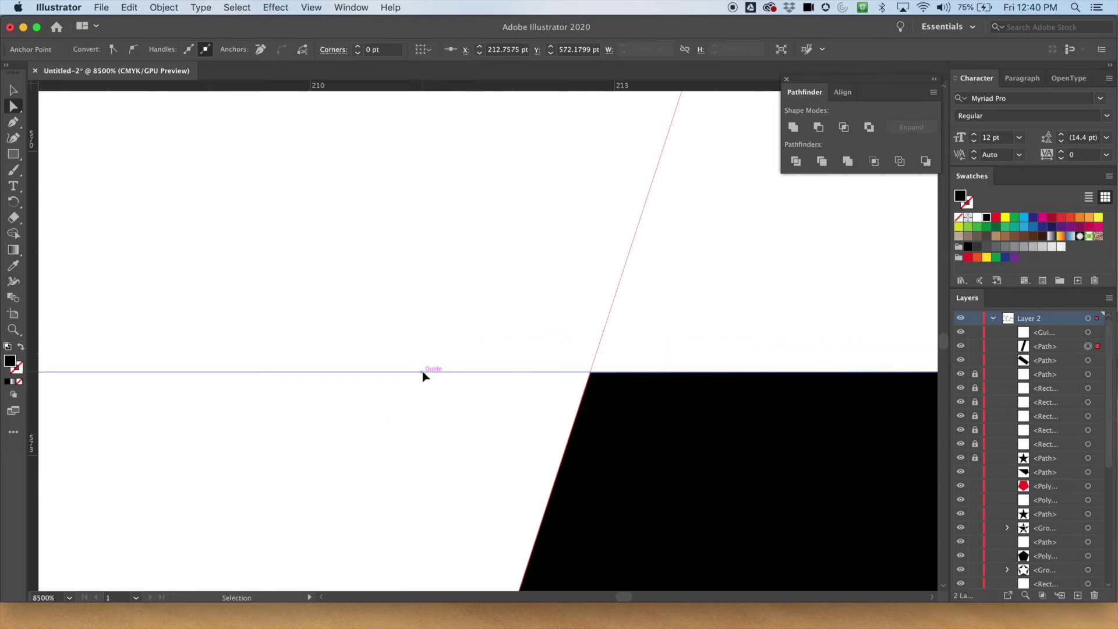
pyautogui.scroll(-8, 452, 380)
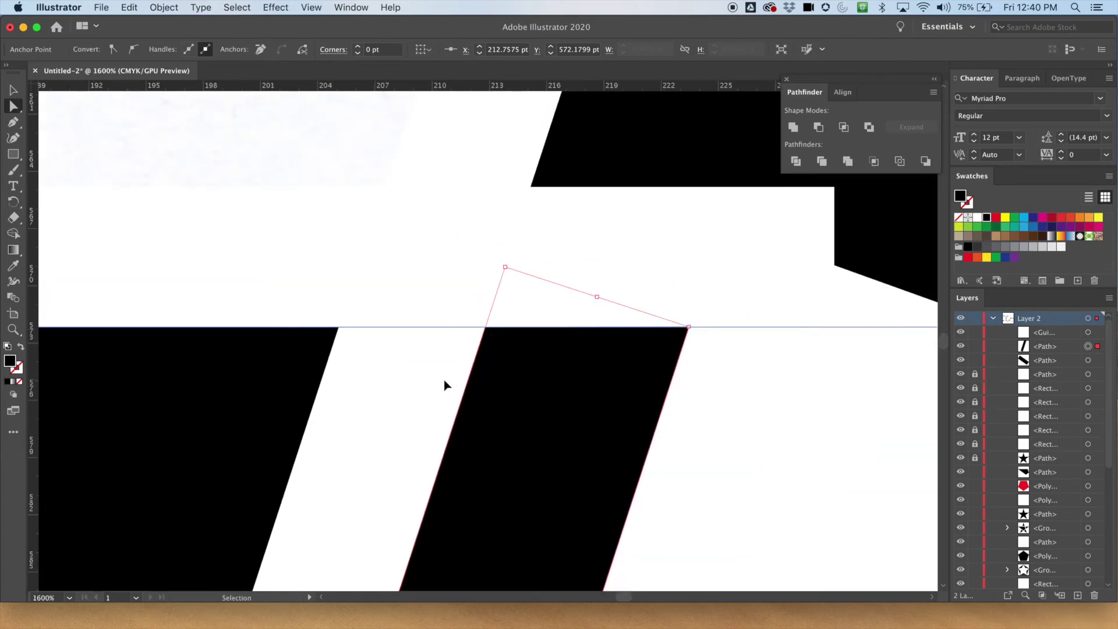
pyautogui.scroll(3, 451, 379)
pyautogui.scroll(-1, 451, 379)
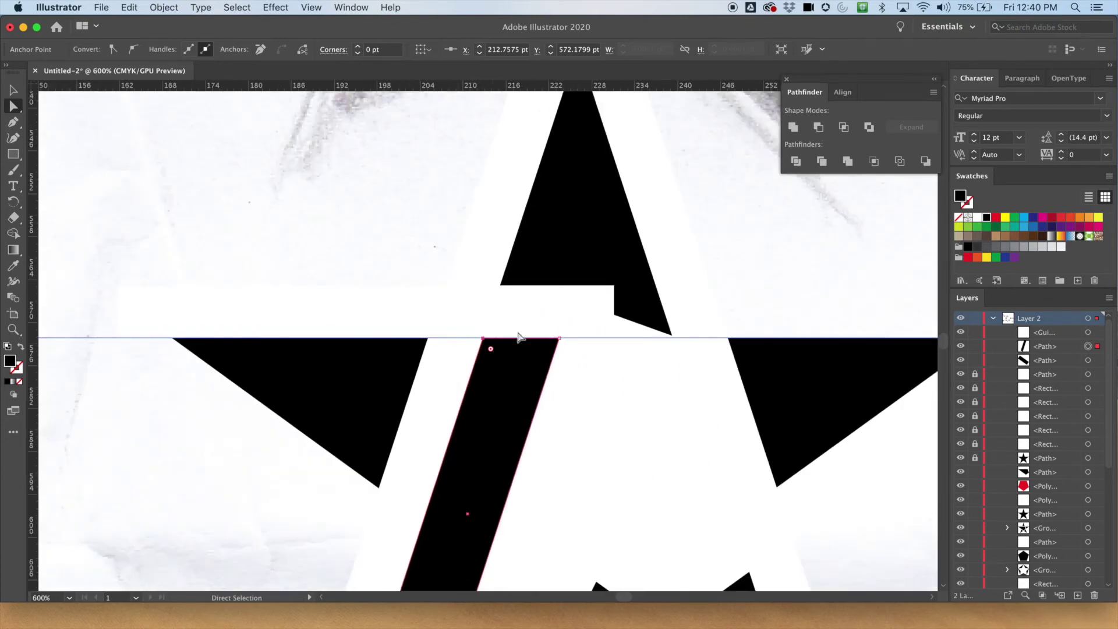
# Delete the short slanted bar lying over the lower right arm
pyautogui.click(448, 249)
pyautogui.moveTo(517, 381); pyautogui.dragTo(490, 333)
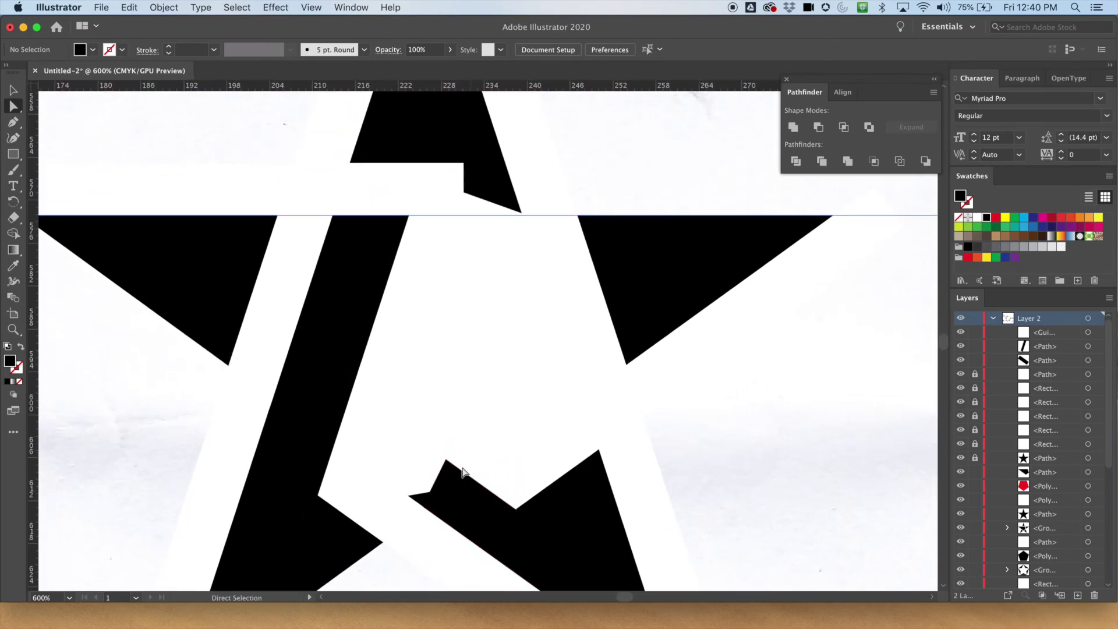
pyautogui.click(455, 508)
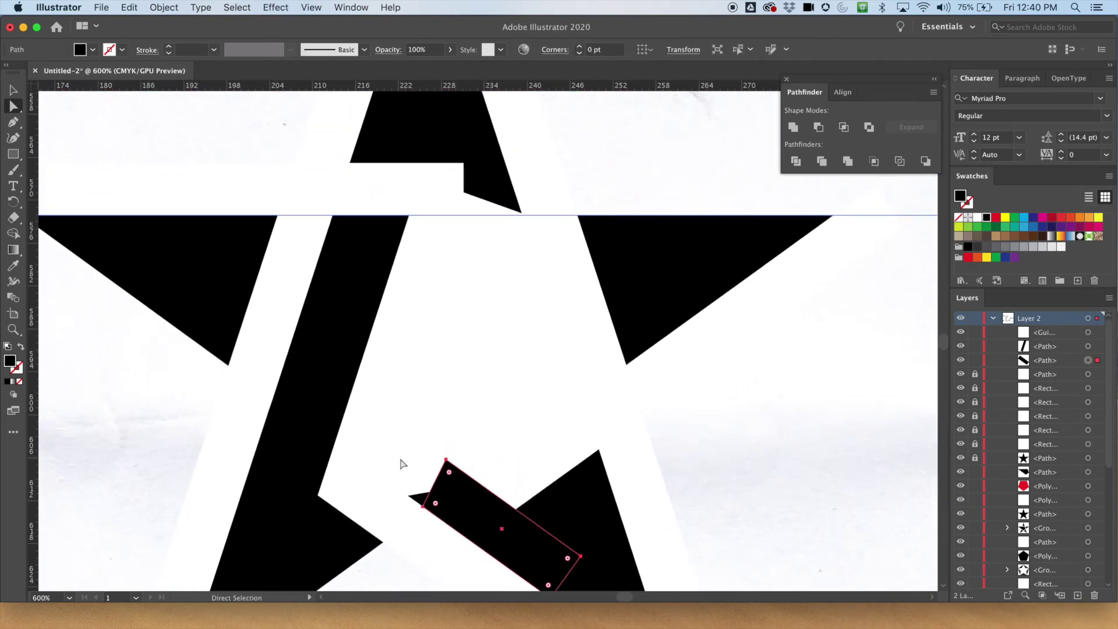
pyautogui.press('Delete')
pyautogui.scroll(2, 453, 247)
pyautogui.hscroll(-2, 453, 247)
pyautogui.press('super+z')
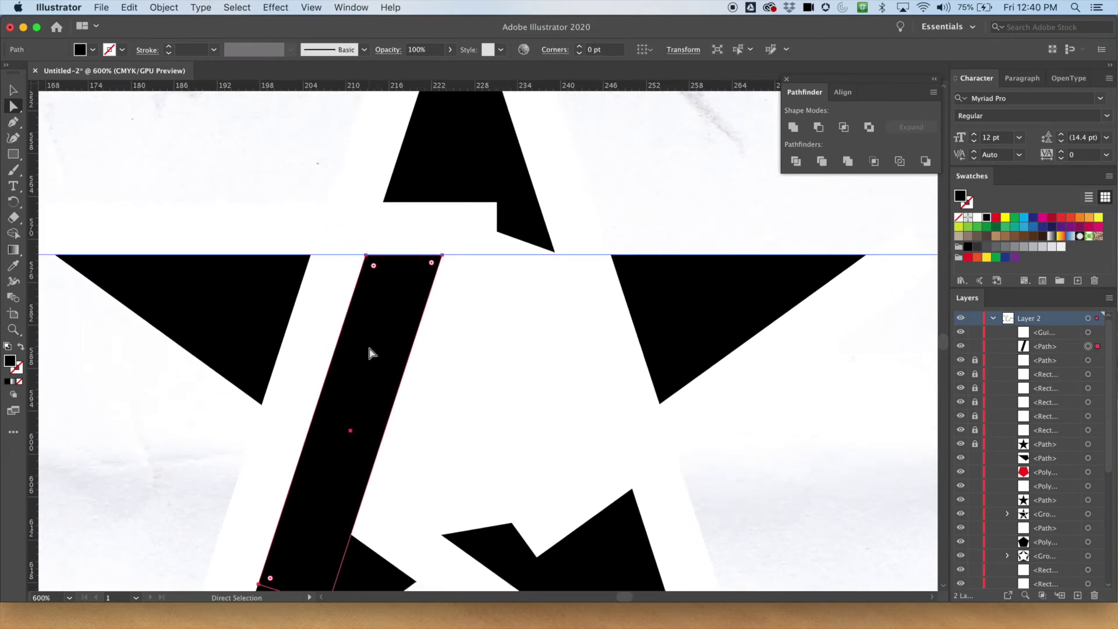
# Duplicate the lower left arm's bar, rotate the copy to slant down to the right, and place it over the lower right arm
pyautogui.moveTo(362, 361); pyautogui.dragTo(615, 244)
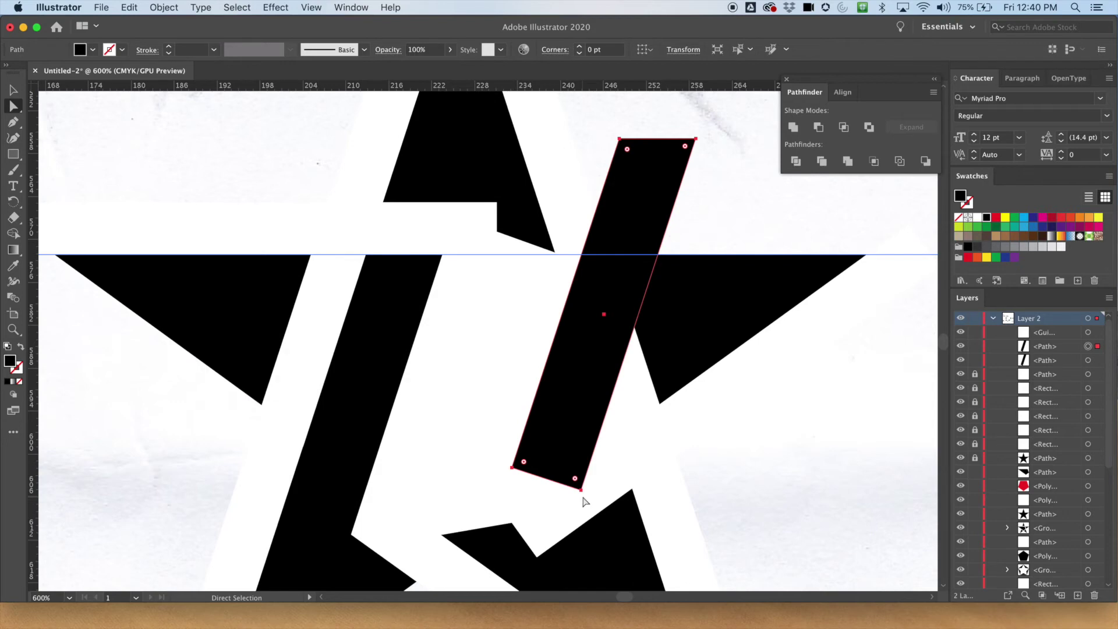
pyautogui.press('v')
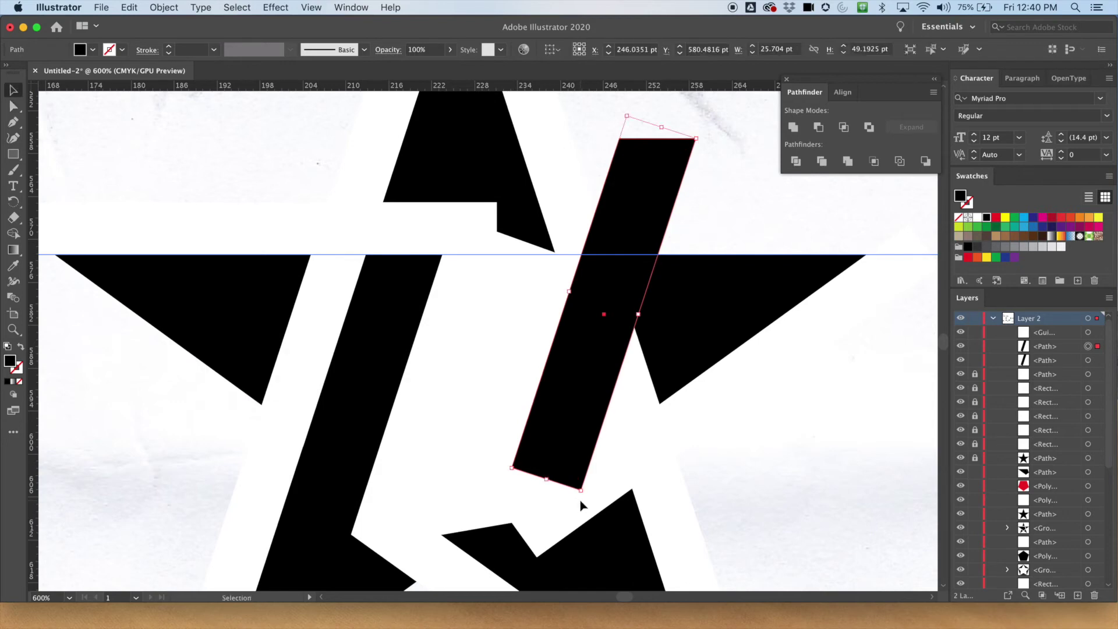
pyautogui.moveTo(582, 496); pyautogui.dragTo(736, 357)
pyautogui.moveTo(609, 337); pyautogui.dragTo(534, 579)
pyautogui.moveTo(569, 462); pyautogui.dragTo(586, 193)
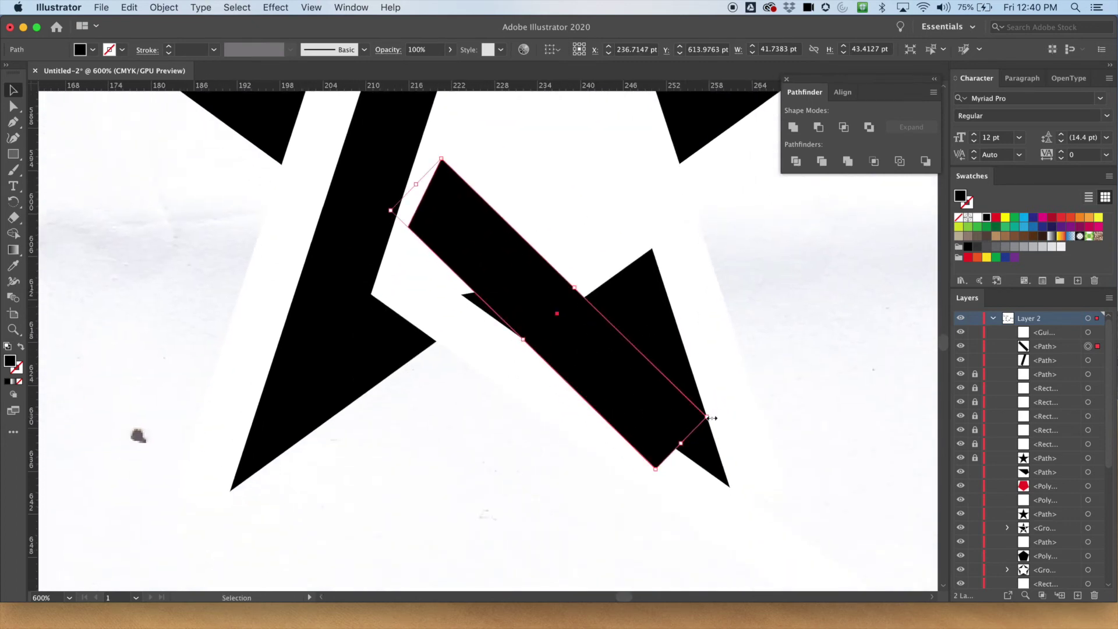
# Rotate the copied bar parallel to the lower right arm's bottom edge and move it against that edge
pyautogui.moveTo(631, 379); pyautogui.dragTo(690, 353)
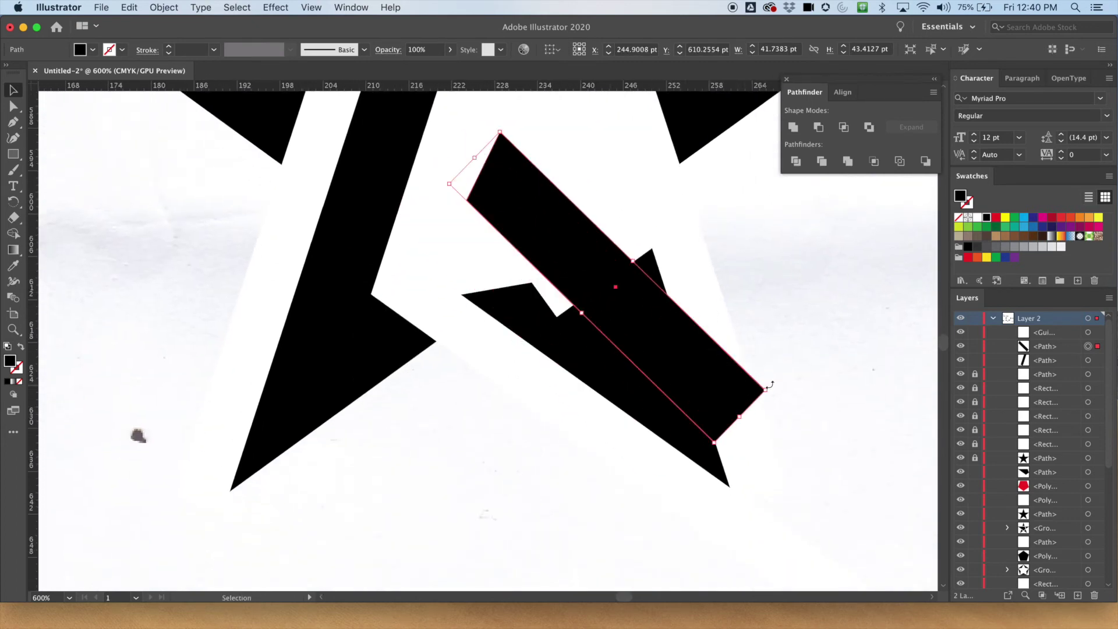
pyautogui.moveTo(769, 396); pyautogui.dragTo(779, 367)
pyautogui.moveTo(684, 346); pyautogui.dragTo(645, 384)
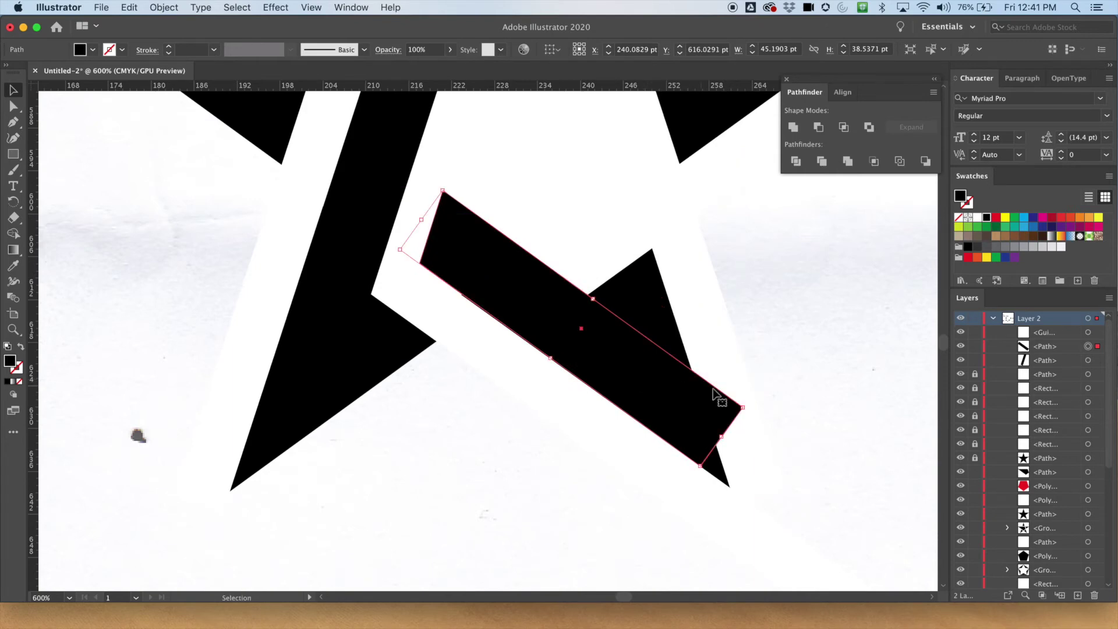
# Shorten the copied bar at both ends to about 30.5 pt wide and 27.2 pt high, leaving a gap beside the lower left bar
pyautogui.moveTo(723, 436); pyautogui.dragTo(624, 365)
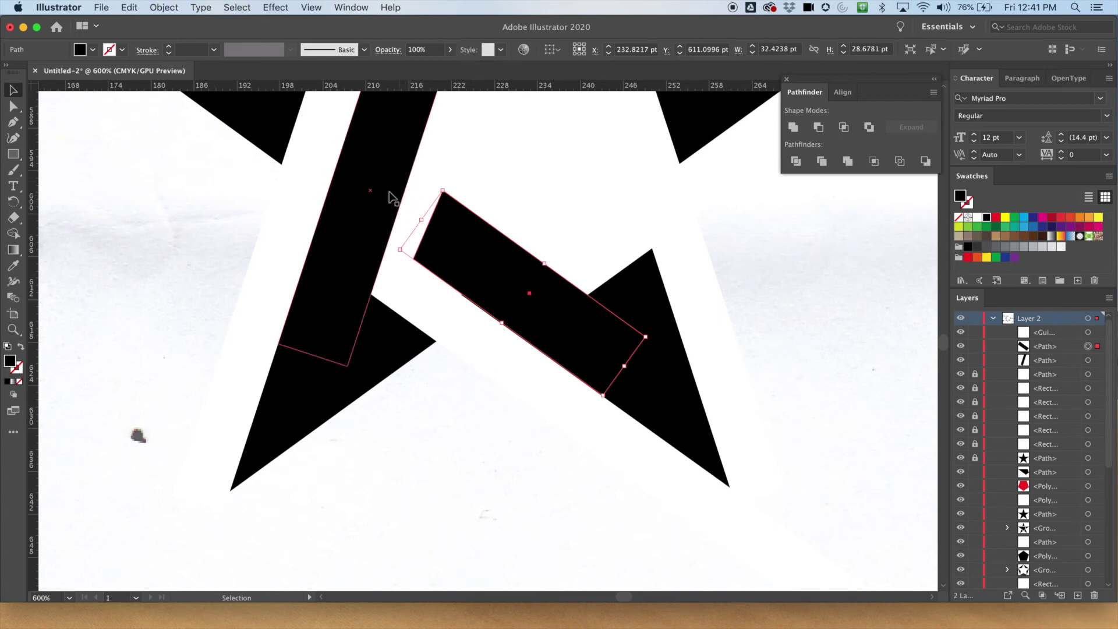
pyautogui.moveTo(482, 179); pyautogui.dragTo(593, 292)
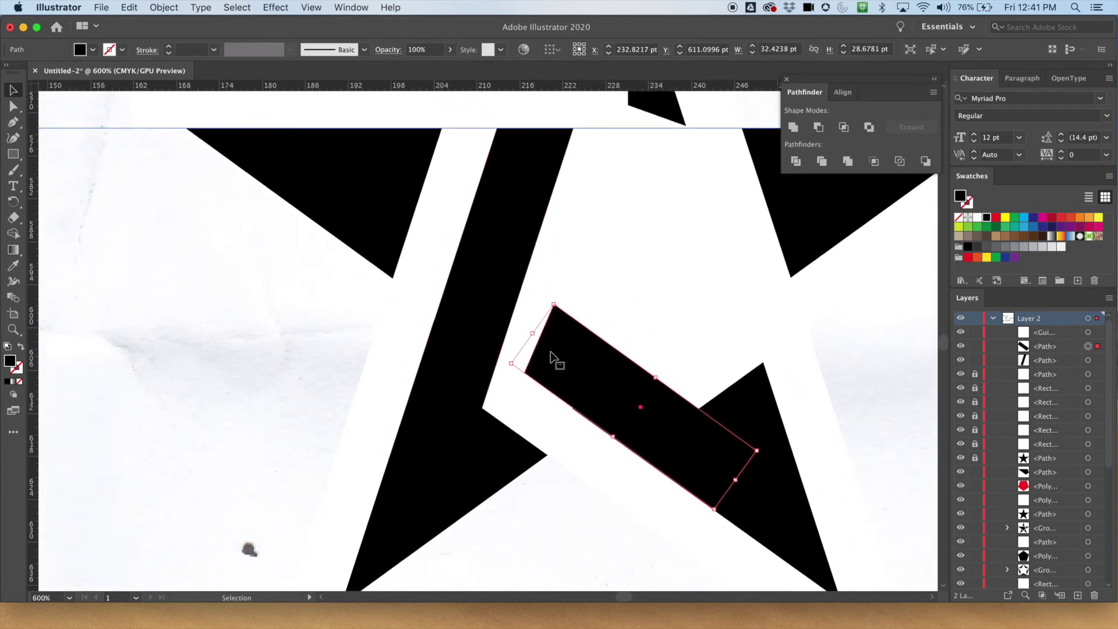
pyautogui.moveTo(532, 332); pyautogui.dragTo(548, 344)
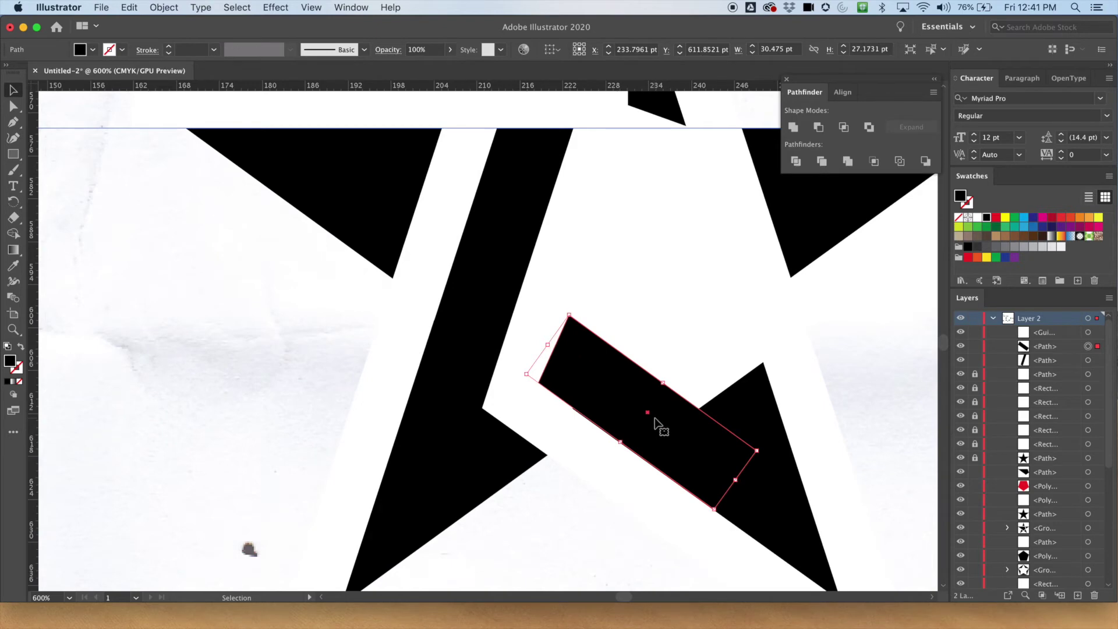
# Fine-tune the slanted bar's rotation and nudge it down so its lower edge lines up with the lower right arm's bottom edge
pyautogui.press('super+equal')
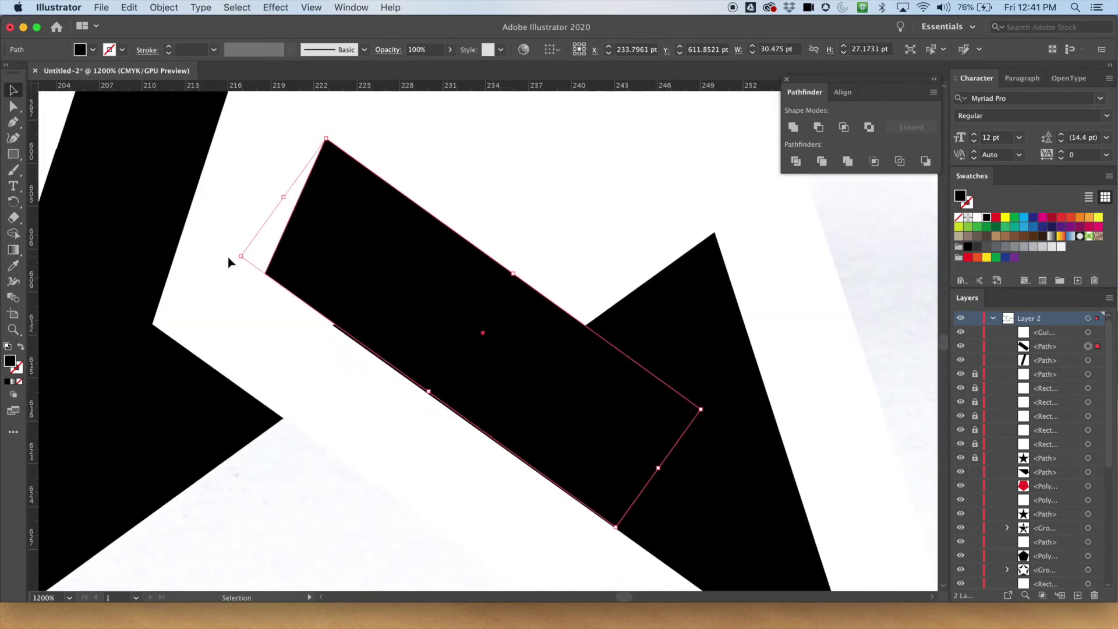
pyautogui.scroll(-5, 266, 301)
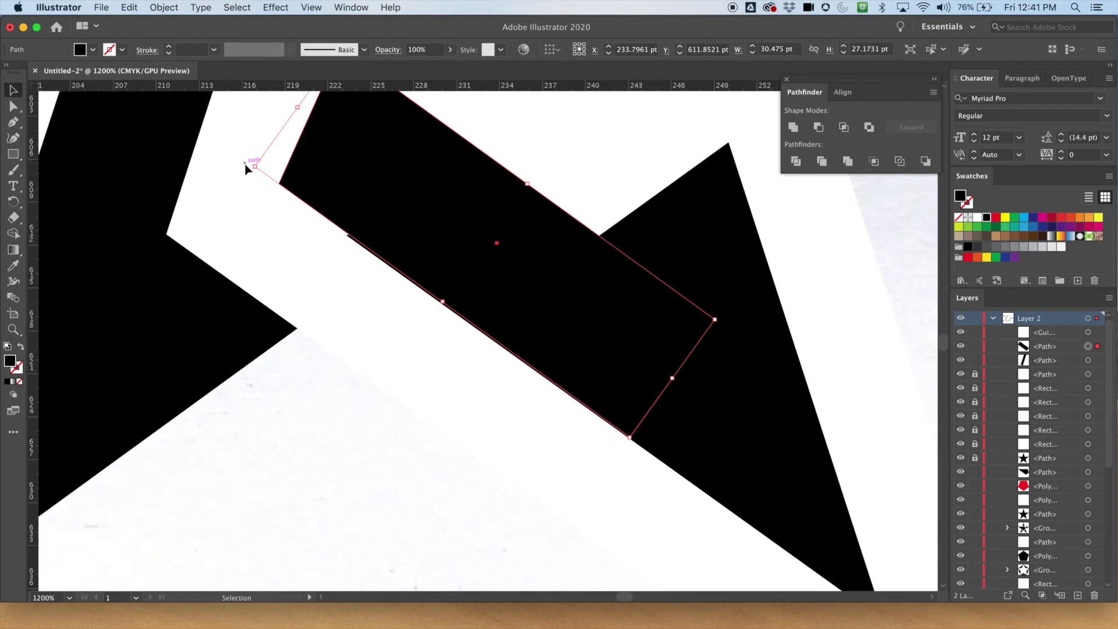
pyautogui.moveTo(250, 165); pyautogui.dragTo(252, 172)
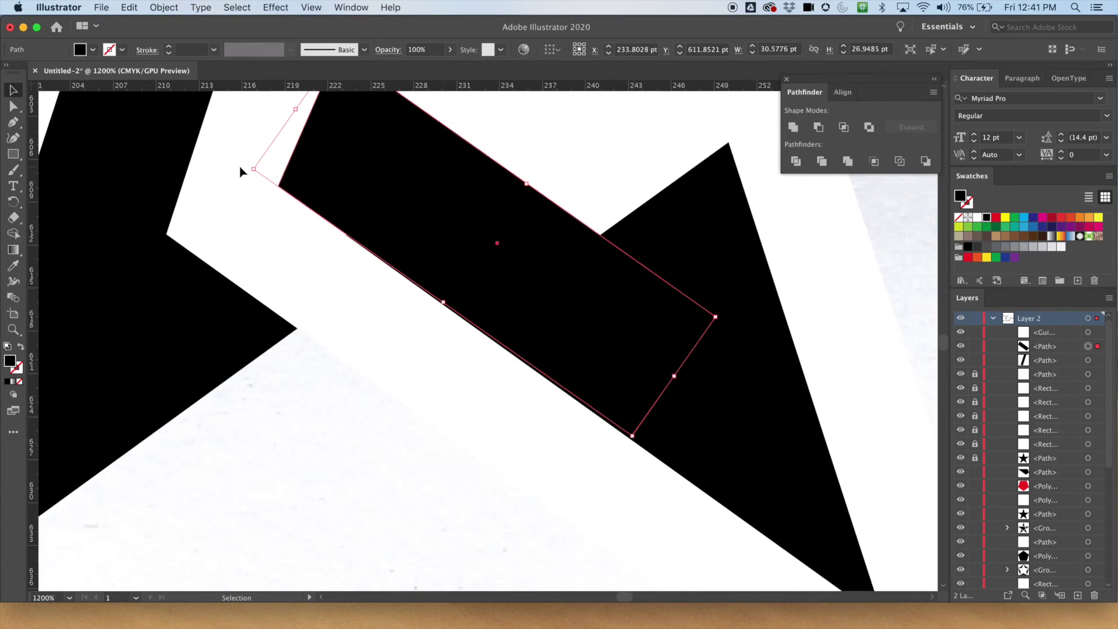
pyautogui.moveTo(248, 169); pyautogui.dragTo(249, 168)
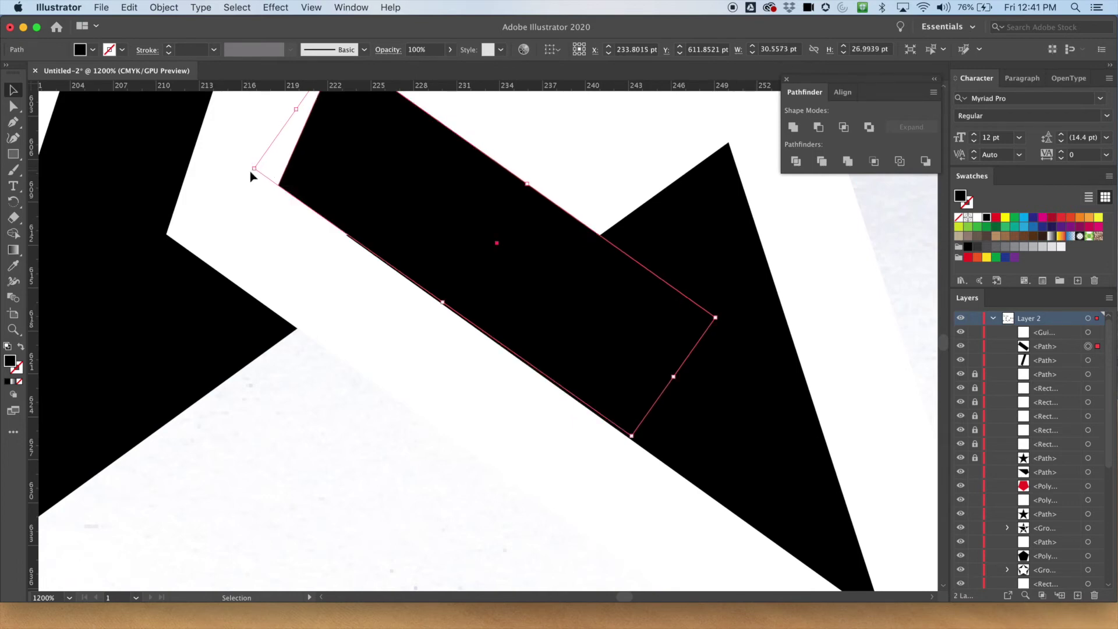
pyautogui.press('a')
pyautogui.press('super+equal')
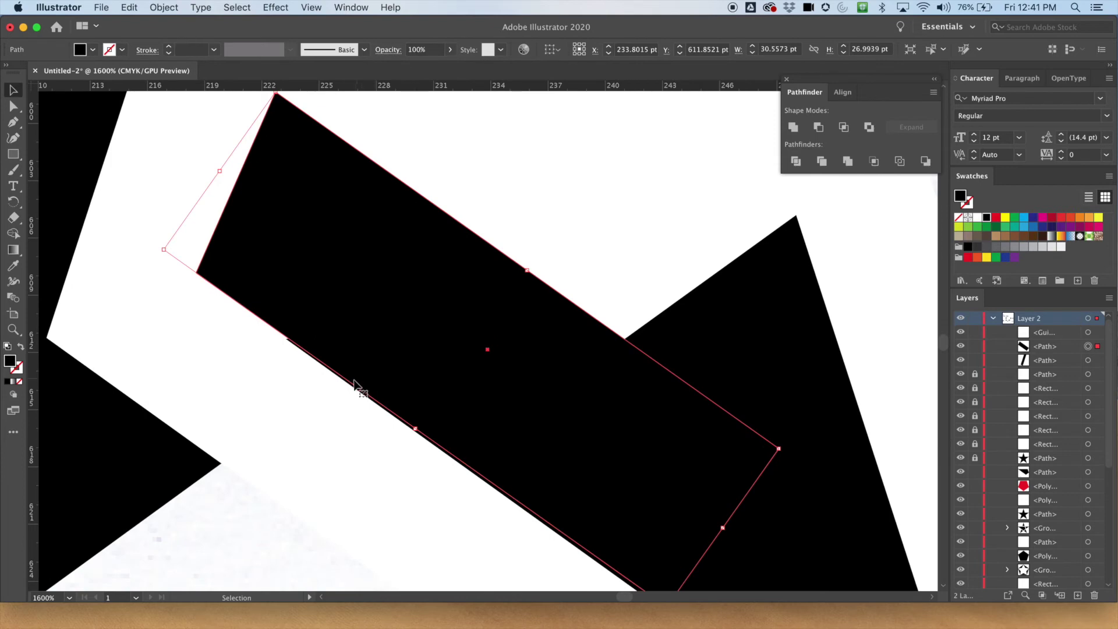
pyautogui.moveTo(352, 392); pyautogui.dragTo(401, 280)
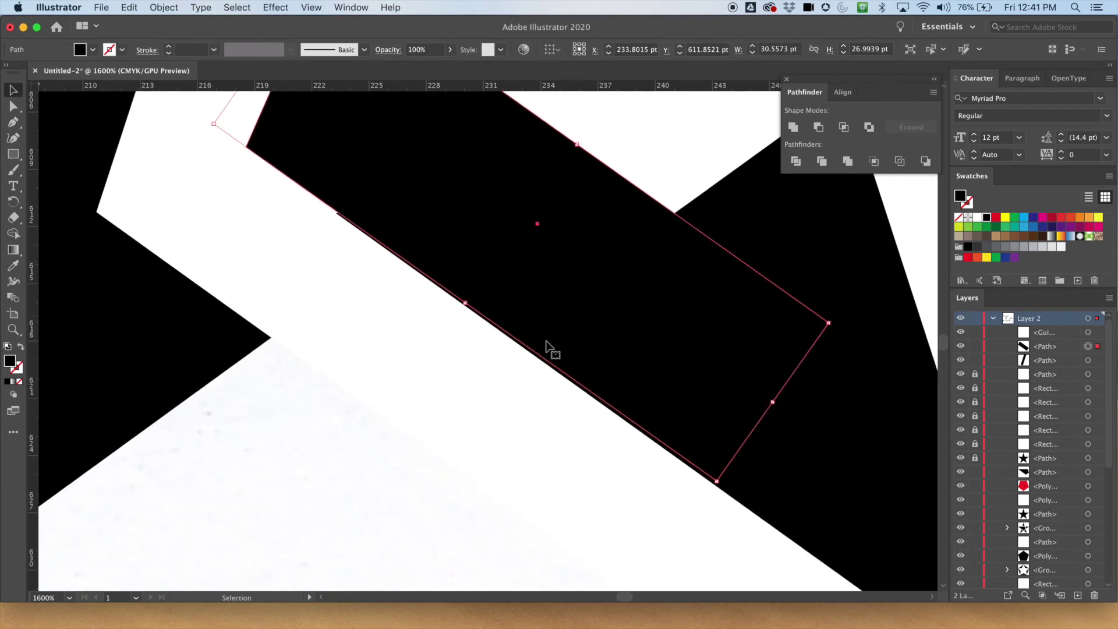
pyautogui.moveTo(719, 485); pyautogui.dragTo(717, 484)
pyautogui.moveTo(701, 347); pyautogui.dragTo(702, 350)
pyautogui.click(618, 492)
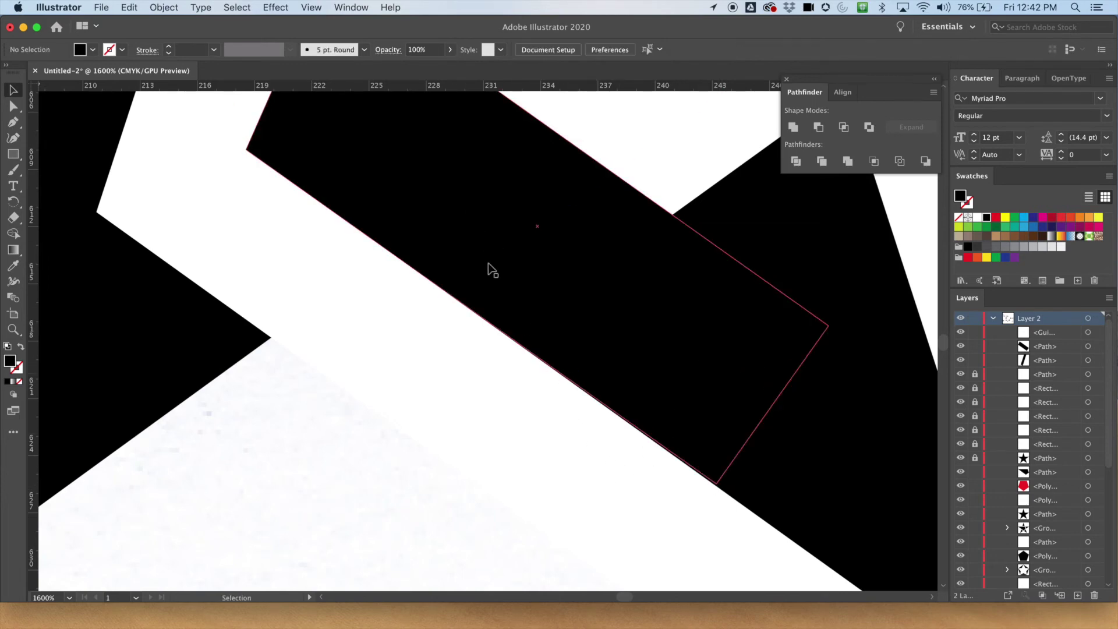
pyautogui.scroll(-4, 489, 268)
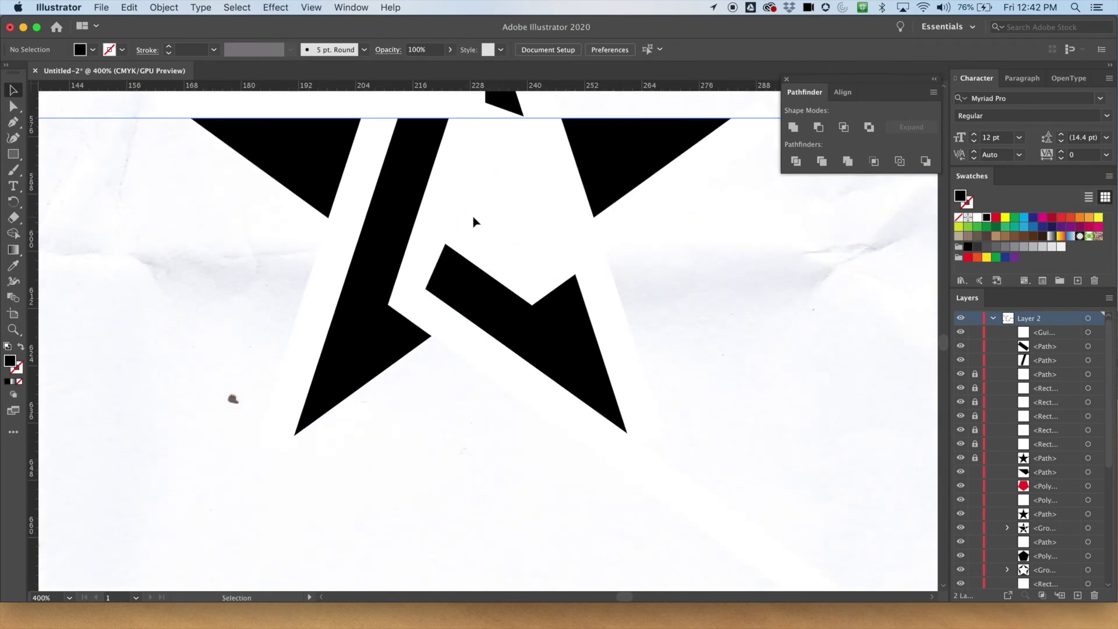
pyautogui.scroll(5, 489, 218)
pyautogui.hscroll(2, 489, 218)
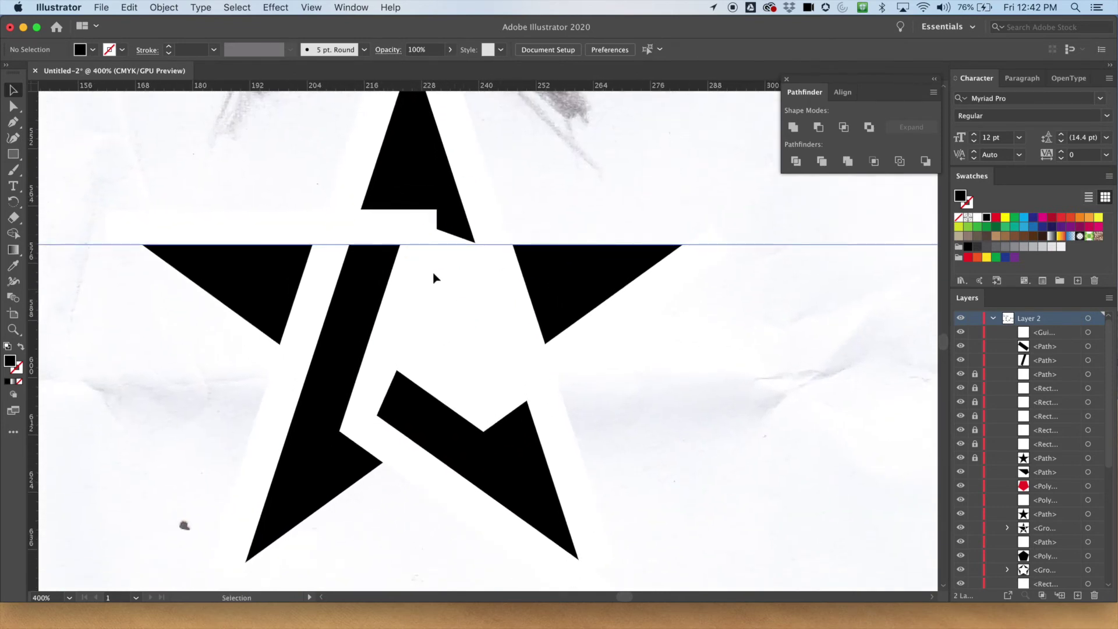
pyautogui.hscroll(-2, 392, 239)
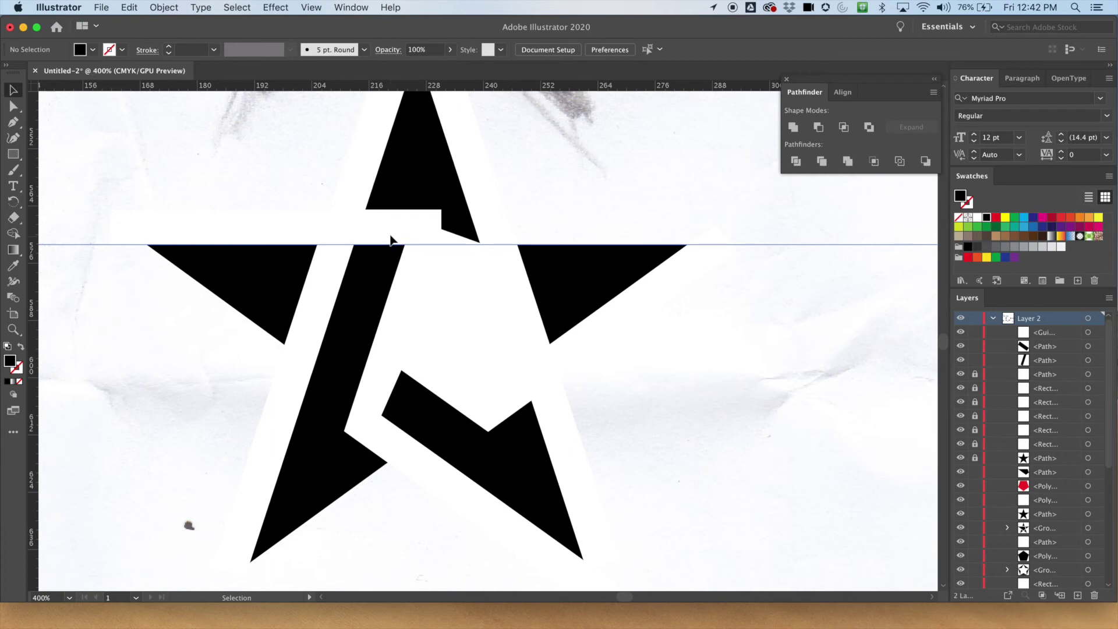
pyautogui.scroll(-3, 399, 242)
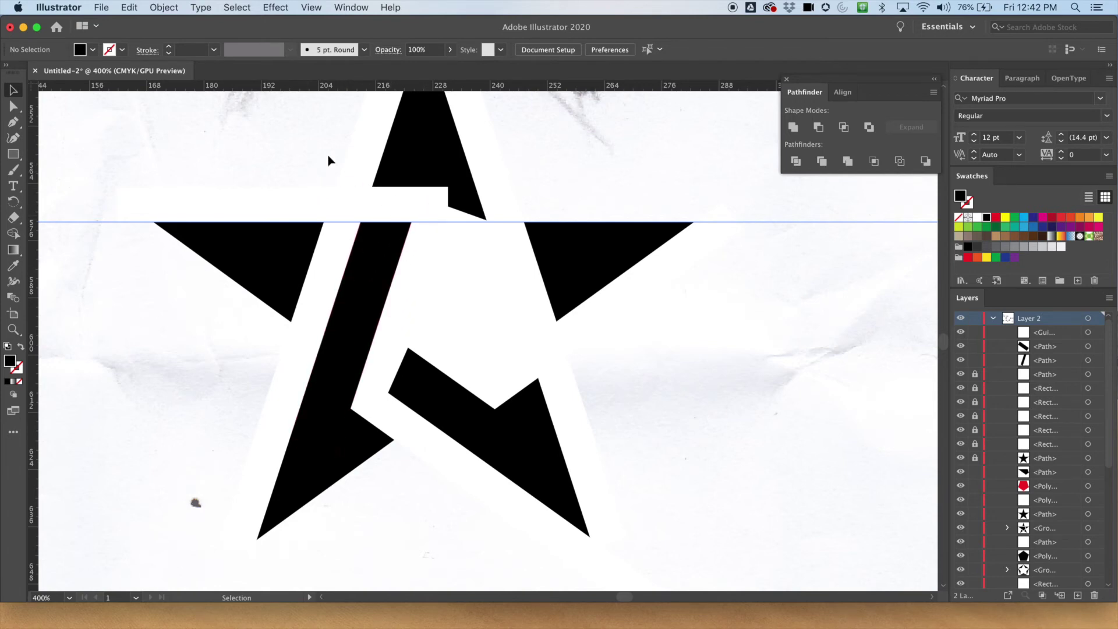
# Duplicate the lower left arm's bar, reflect the copy across the horizontal axis, and move it onto the top arm's right edge
pyautogui.click(369, 288)
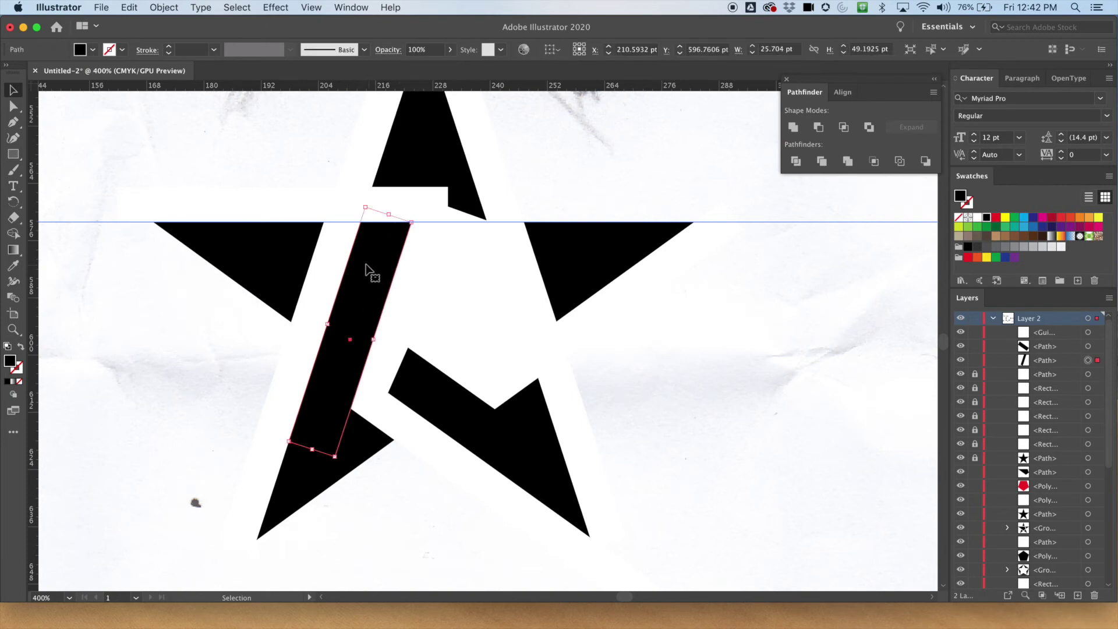
pyautogui.moveTo(366, 280); pyautogui.dragTo(741, 263)
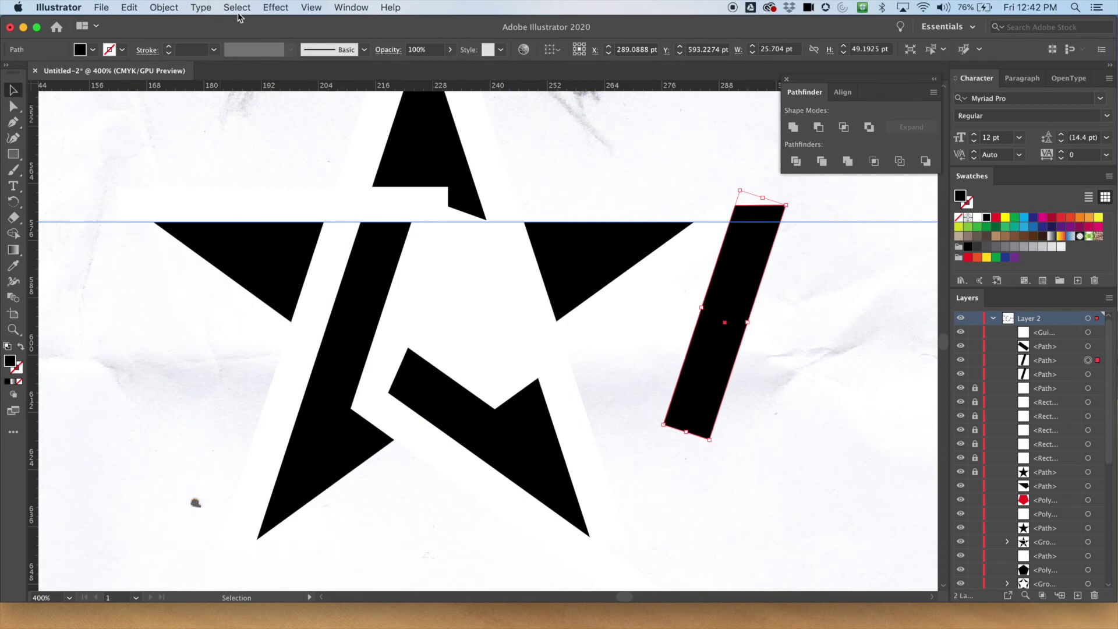
pyautogui.click(165, 8)
pyautogui.moveTo(173, 24)
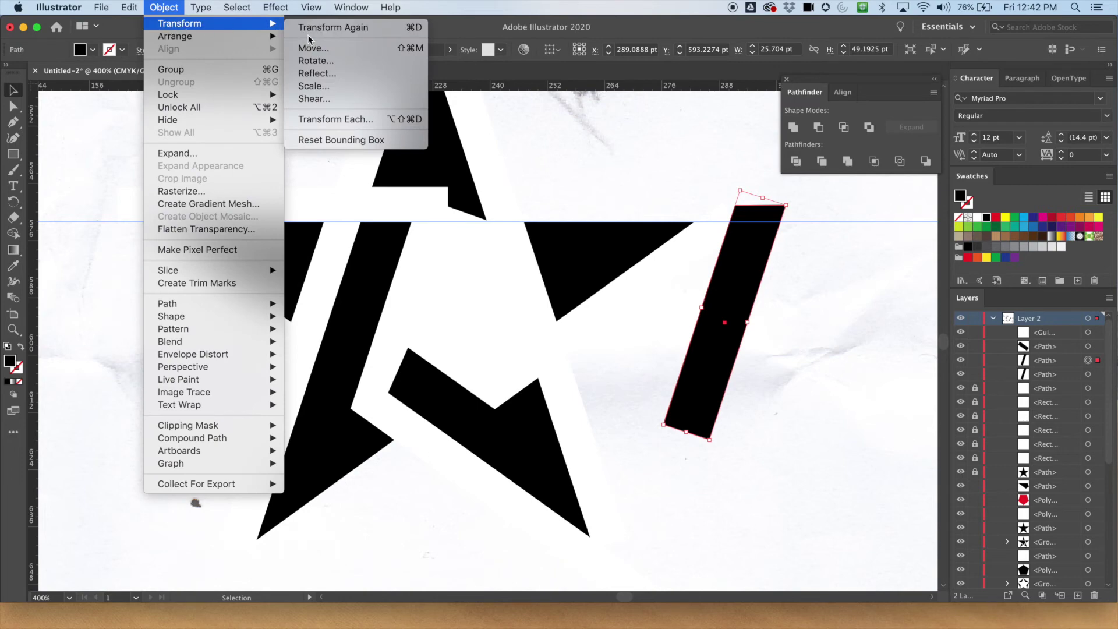
pyautogui.click(329, 73)
pyautogui.click(594, 180)
pyautogui.click(748, 335)
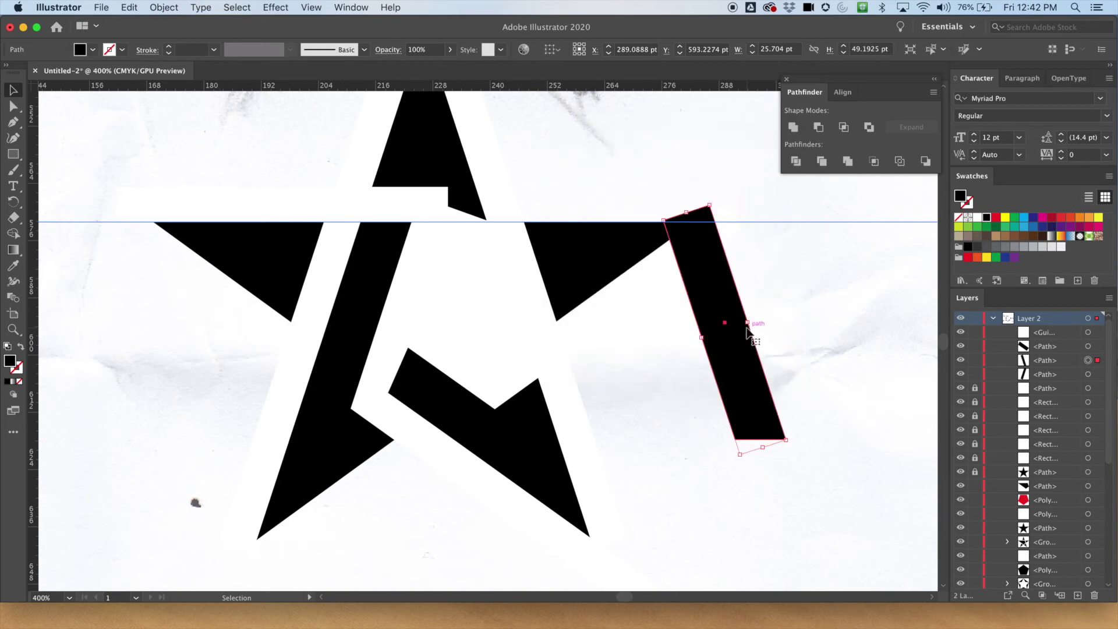
pyautogui.moveTo(729, 312); pyautogui.dragTo(472, 233)
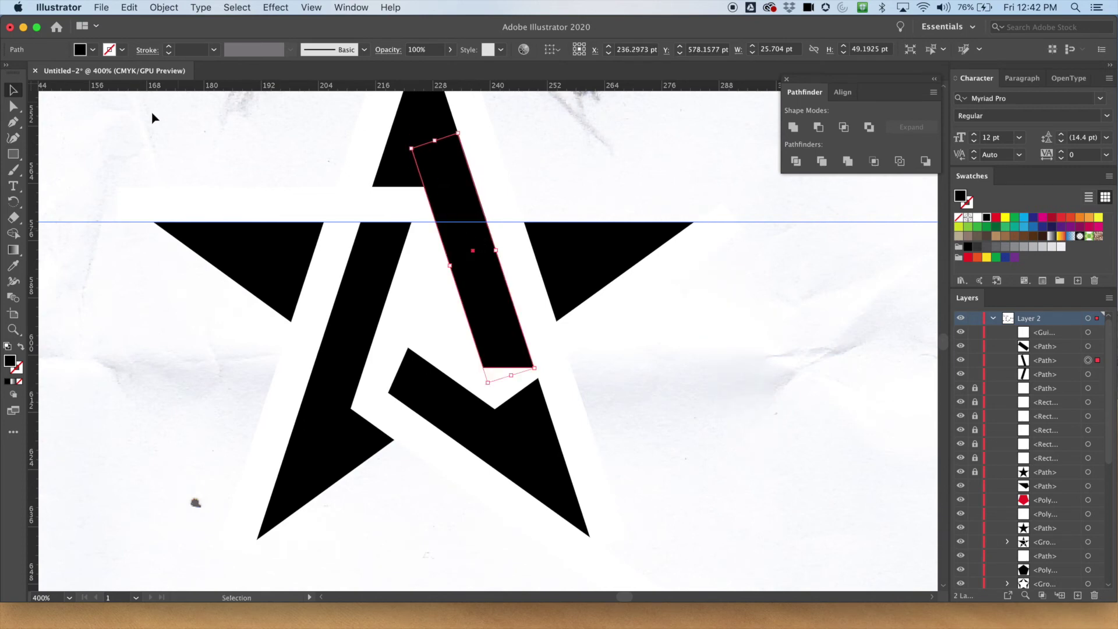
# Reflect the copied bar across the vertical axis and rotate it to slant down to the right along the top arm's edge
pyautogui.click(168, 8)
pyautogui.moveTo(203, 25)
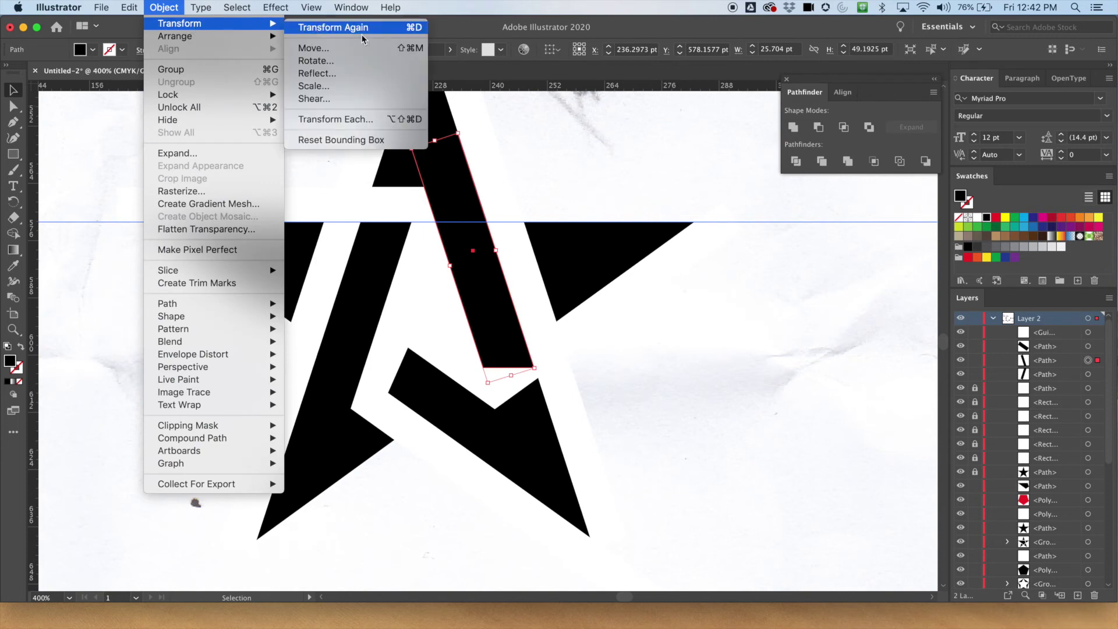
pyautogui.click(317, 74)
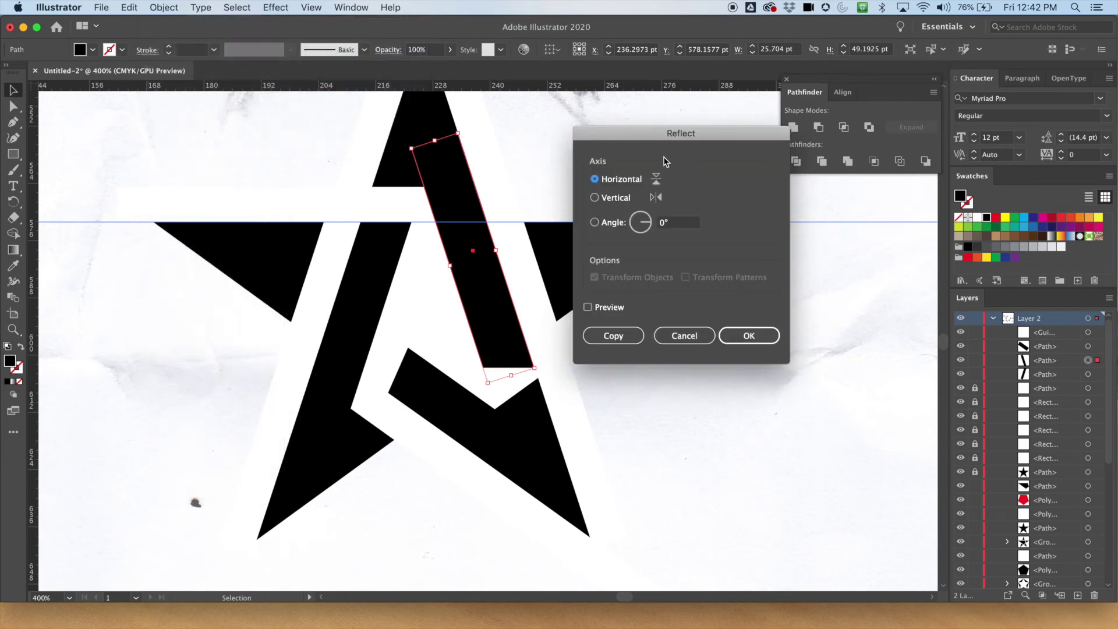
pyautogui.click(605, 198)
pyautogui.click(747, 334)
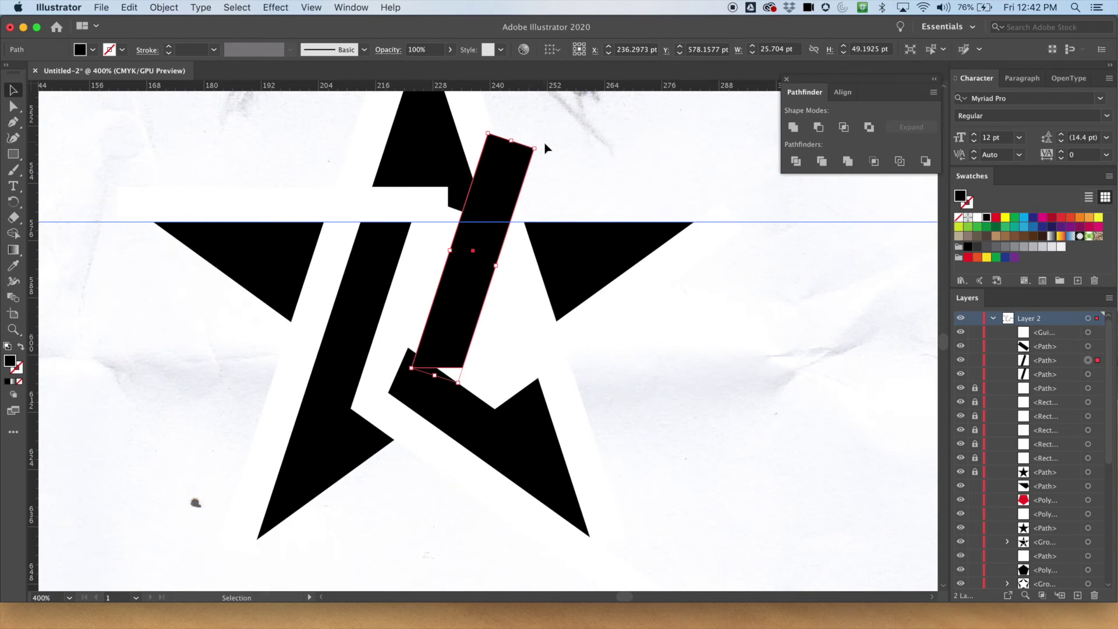
pyautogui.moveTo(536, 150); pyautogui.dragTo(463, 124)
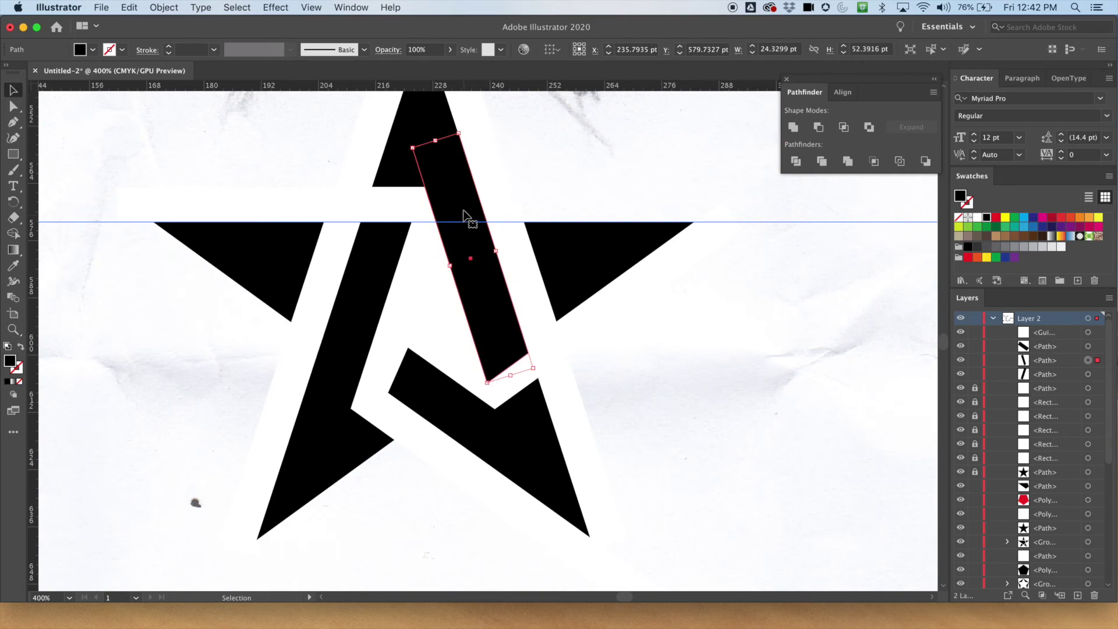
# Move the copied bar so its right side sits against the top arm's right edge
pyautogui.press('super+equal')
pyautogui.press('super+equal')
pyautogui.press('super+equal')
pyautogui.press('super+equal')
pyautogui.moveTo(464, 220); pyautogui.dragTo(436, 514)
pyautogui.moveTo(369, 248); pyautogui.dragTo(386, 221)
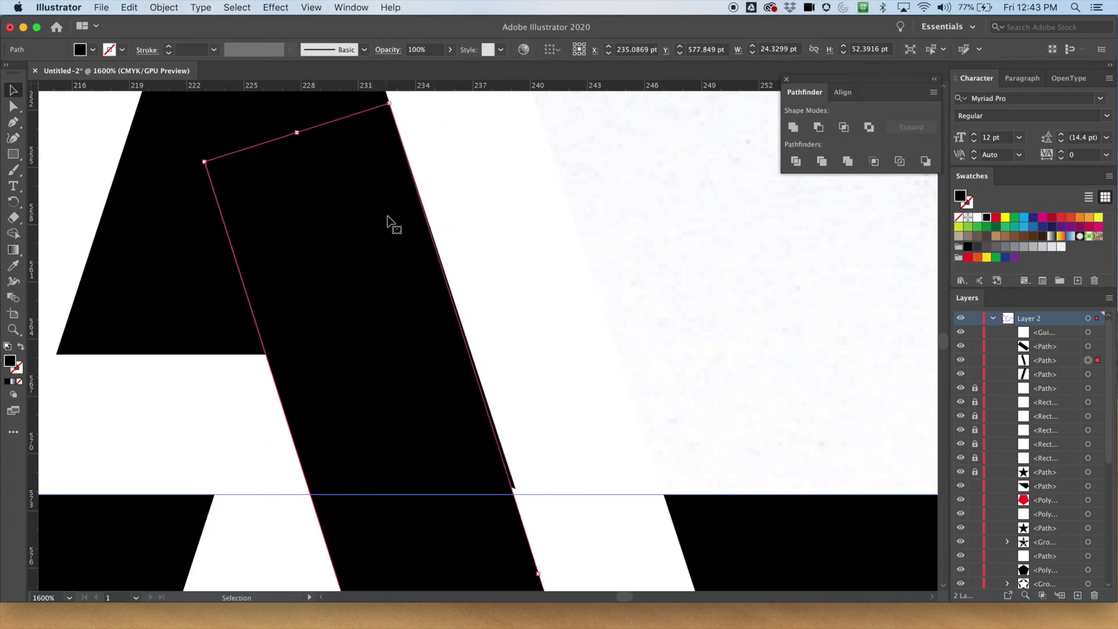
# Fine-tune the copied bar's rotation and position so its right side runs flush with the top arm's right edge
pyautogui.scroll(2, 484, 244)
pyautogui.moveTo(485, 243); pyautogui.dragTo(489, 246)
pyautogui.moveTo(395, 152); pyautogui.dragTo(391, 154)
pyautogui.moveTo(374, 220); pyautogui.dragTo(372, 230)
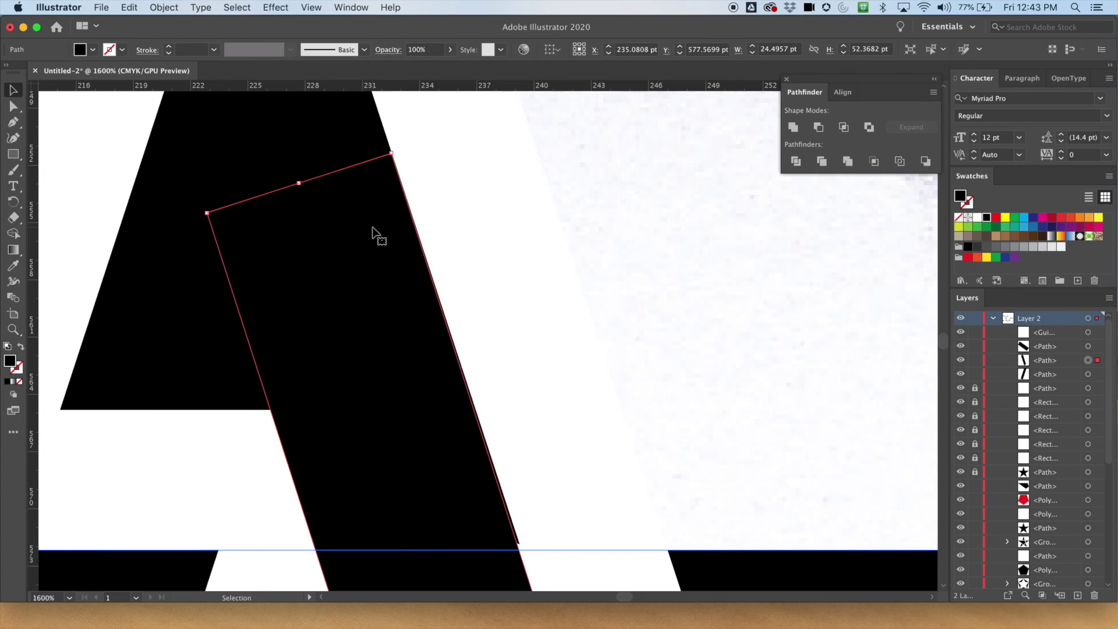
pyautogui.click(422, 156)
pyautogui.click(384, 218)
pyautogui.moveTo(393, 148); pyautogui.dragTo(388, 147)
pyautogui.moveTo(374, 214); pyautogui.dragTo(366, 235)
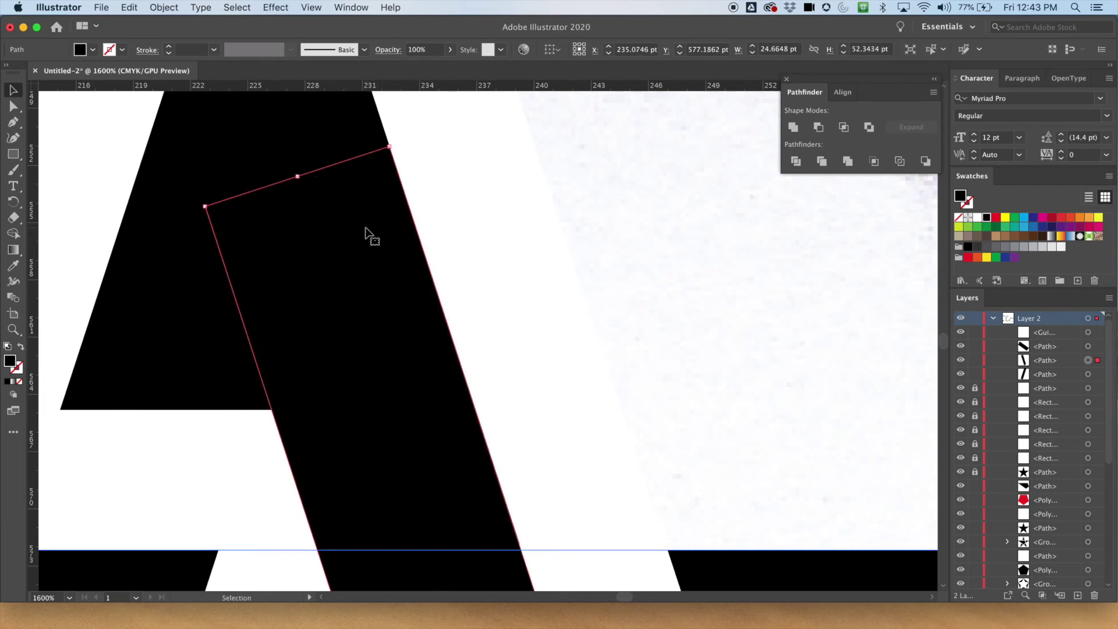
# Examine the copied bar's lower end and compare the whole interlocking star with the pencil sketch above it
pyautogui.click(469, 173)
pyautogui.moveTo(455, 250); pyautogui.dragTo(445, 161)
pyautogui.scroll(-10, 445, 161)
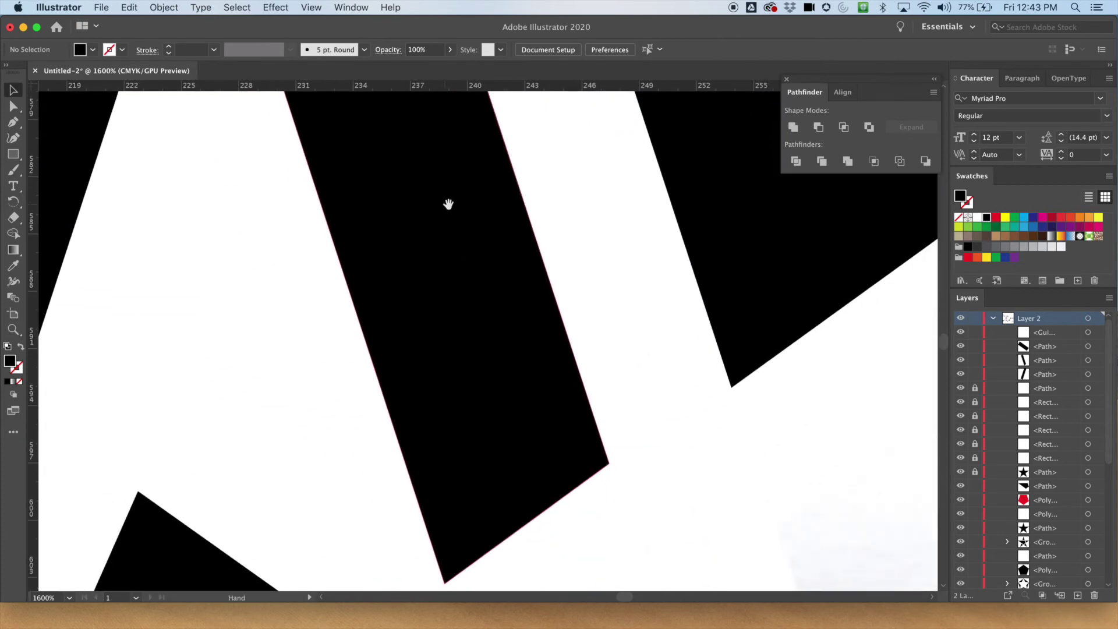
pyautogui.press('super+minus')
pyautogui.press('super+minus')
pyautogui.press('super+minus')
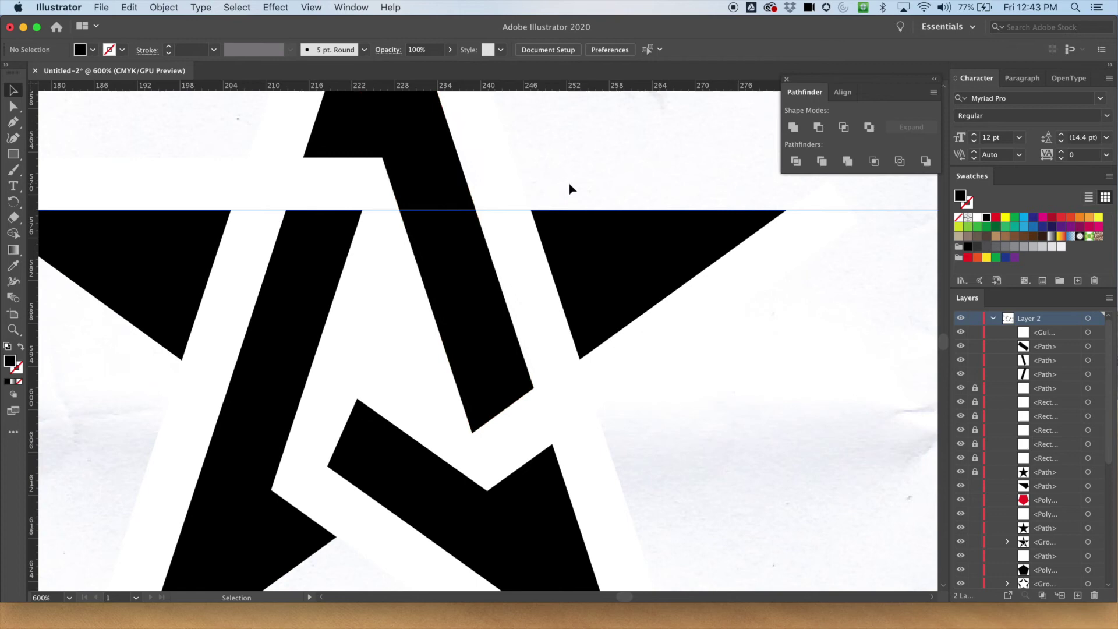
pyautogui.press('super+minus')
pyautogui.press('super+minus')
pyautogui.press('super+minus')
pyautogui.moveTo(583, 142); pyautogui.dragTo(581, 217)
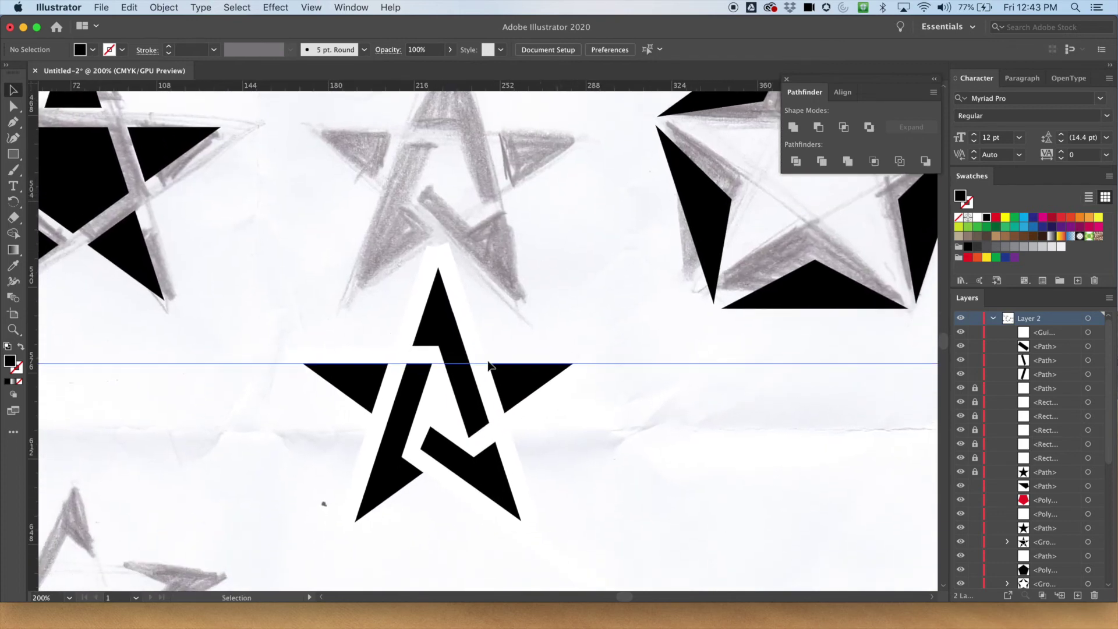
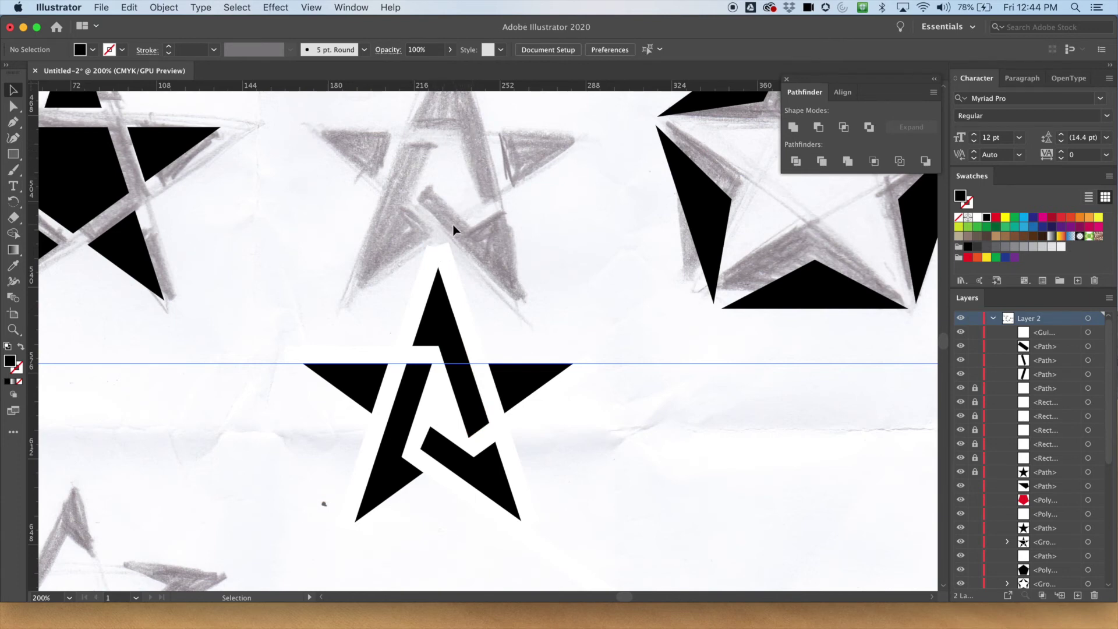
pyautogui.moveTo(470, 204); pyautogui.dragTo(454, 324)
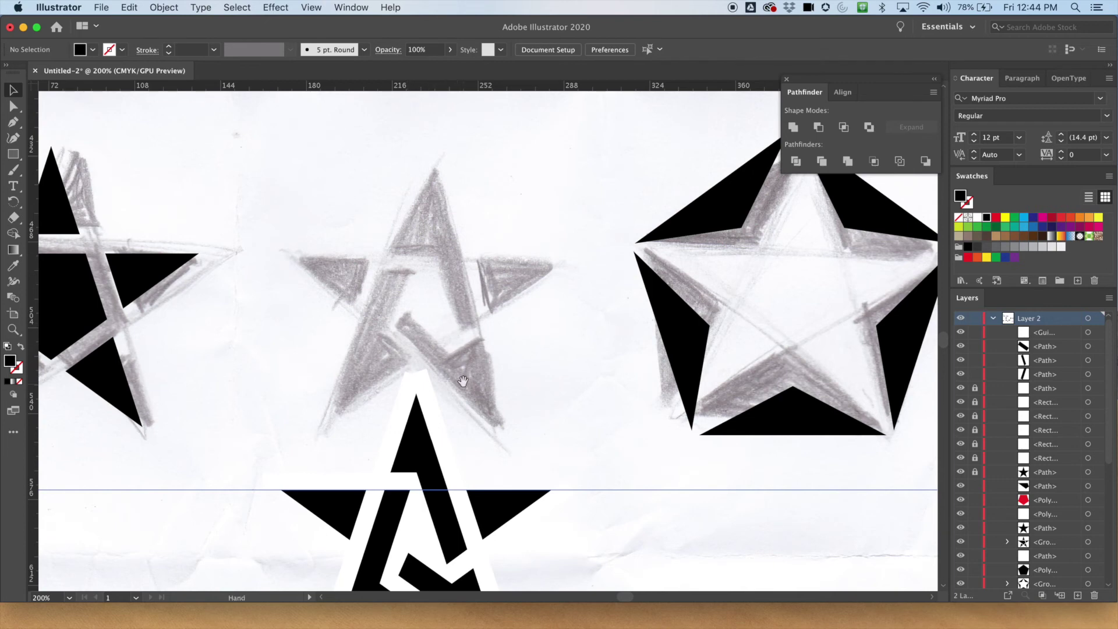
pyautogui.moveTo(463, 382); pyautogui.dragTo(483, 215)
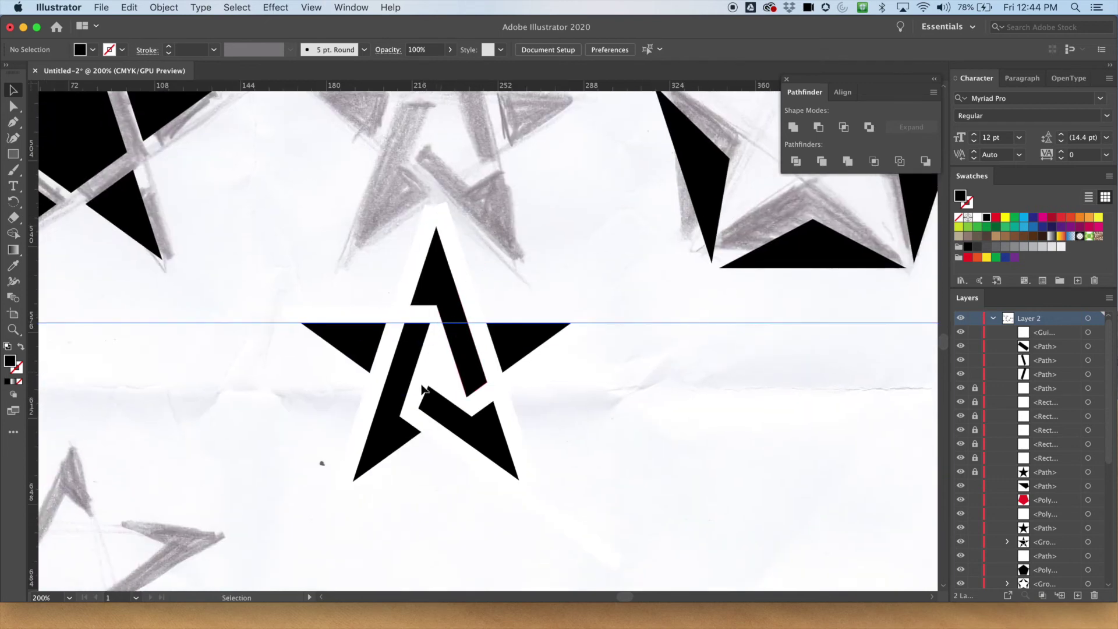
pyautogui.click(457, 303)
pyautogui.moveTo(491, 277); pyautogui.dragTo(507, 323)
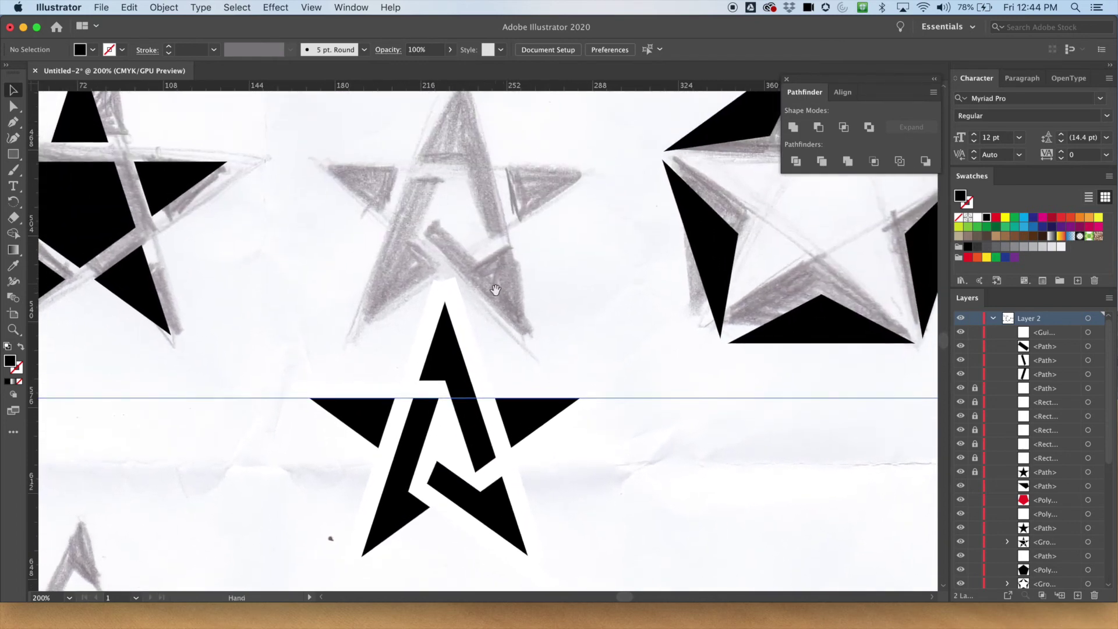
pyautogui.scroll(-6, 526, 222)
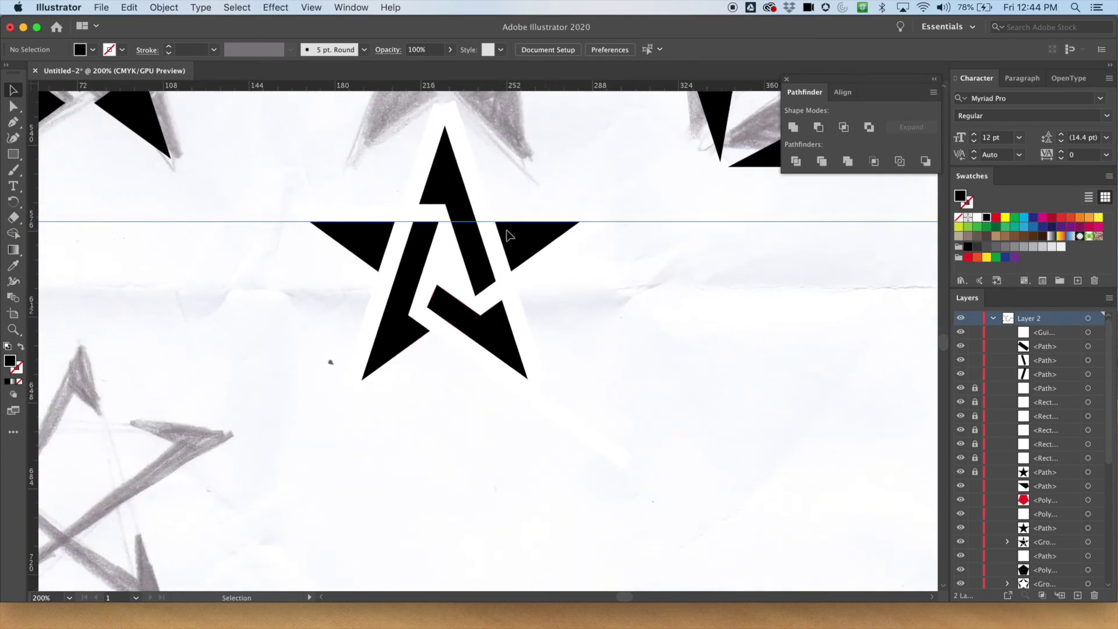
pyautogui.scroll(5, 508, 234)
# Unlock the locked white paths, gap rectangles and base star of the interlocking star
pyautogui.rightClick(341, 238)
pyautogui.click(337, 425)
pyautogui.moveTo(372, 338); pyautogui.dragTo(332, 481)
pyautogui.moveTo(404, 227); pyautogui.dragTo(397, 204)
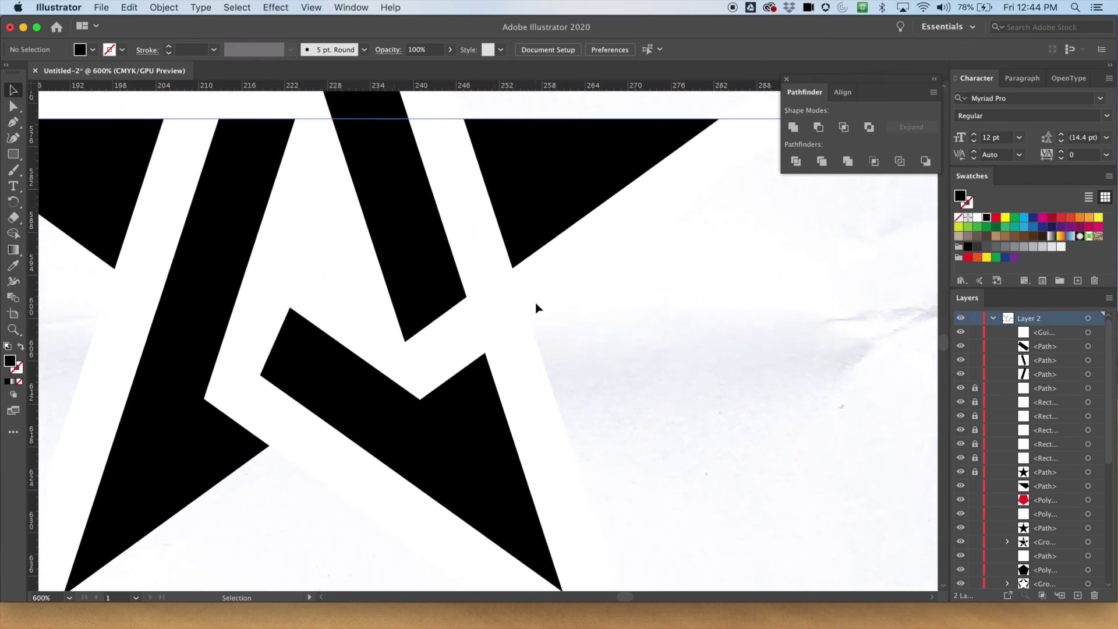
pyautogui.moveTo(558, 345); pyautogui.dragTo(638, 211)
pyautogui.moveTo(553, 306); pyautogui.dragTo(448, 431)
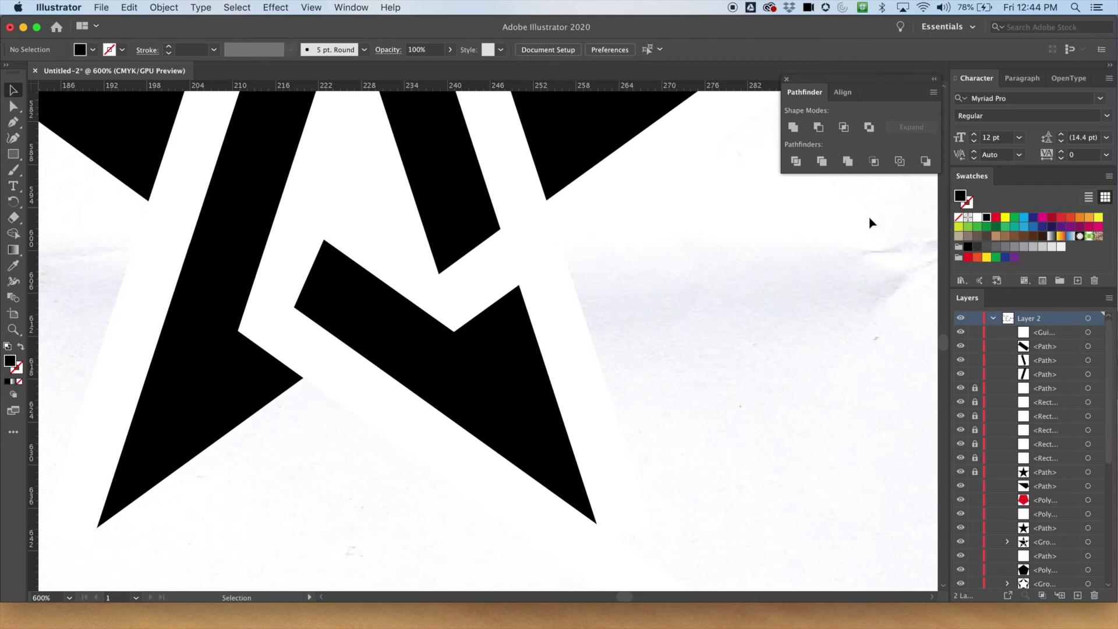
pyautogui.moveTo(974, 389); pyautogui.dragTo(974, 445)
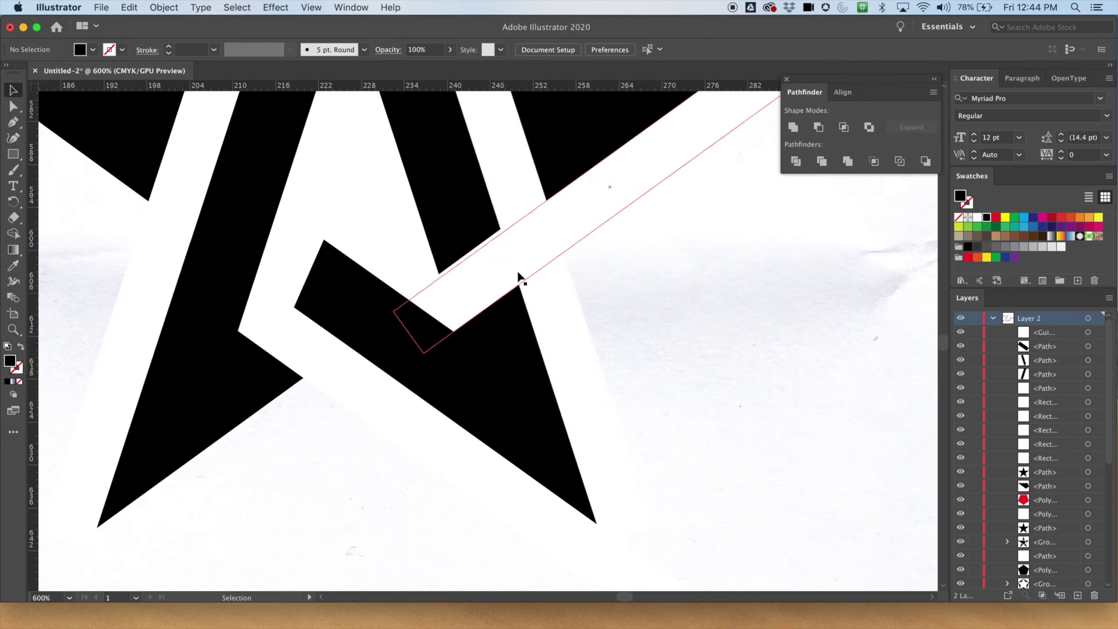
# Stretch the lower end of the top arm's bar slightly toward the diagonal white gap strip, to about 52.6 pt high
pyautogui.click(615, 194)
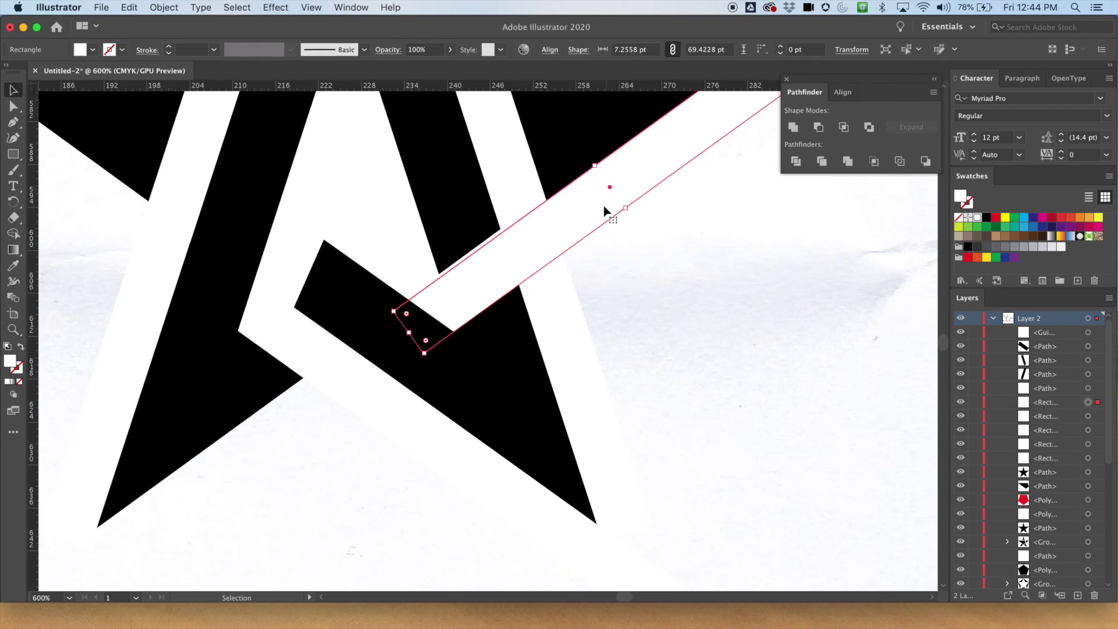
pyautogui.click(448, 203)
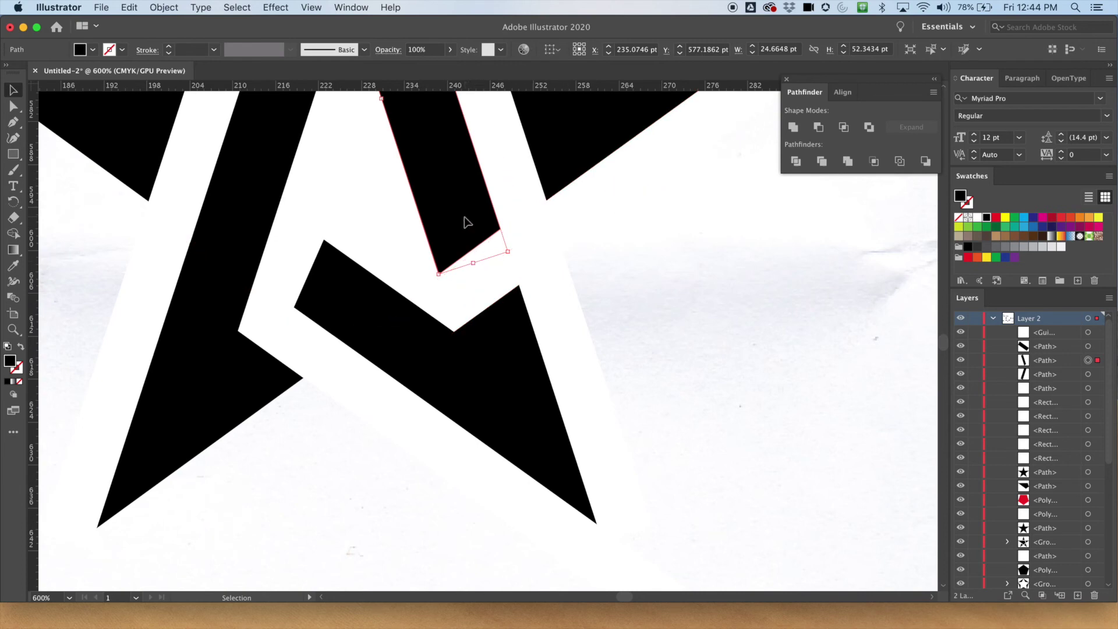
pyautogui.moveTo(474, 264); pyautogui.dragTo(475, 265)
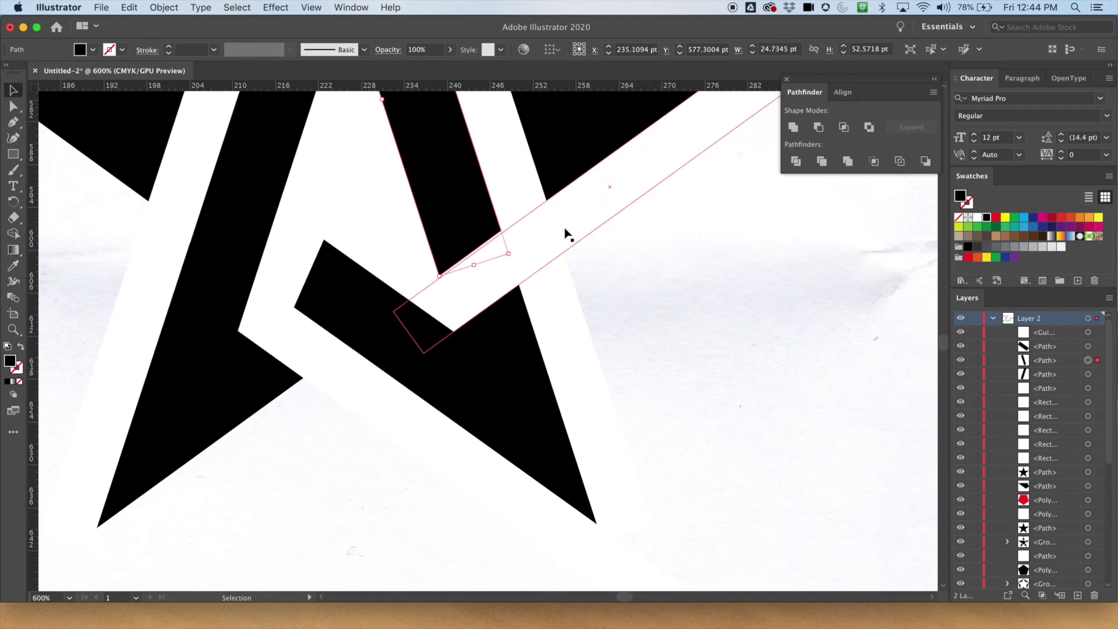
# Fill the diagonal gap strip beside the right arm with the C=15 M=100 Y=90 K=10 red and hide the white inner path
pyautogui.click(636, 170)
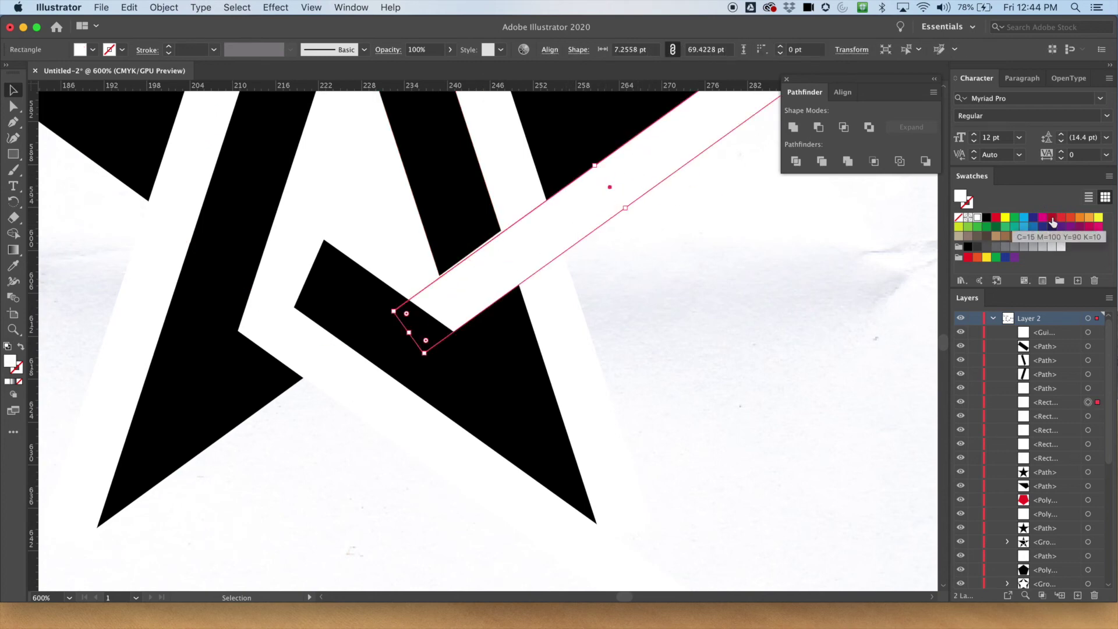
pyautogui.click(1051, 219)
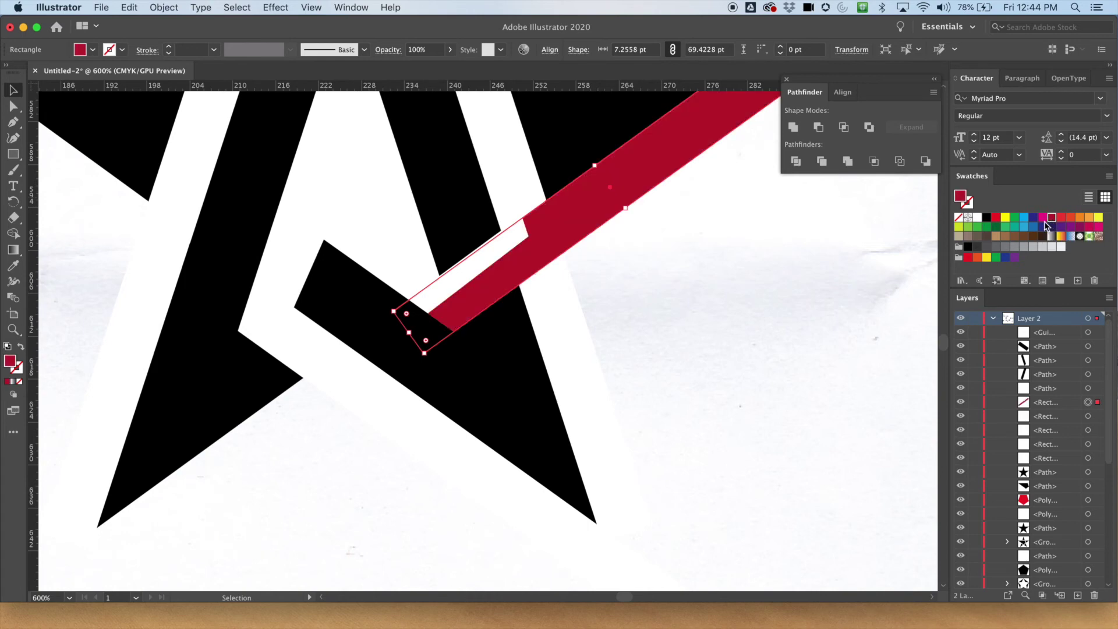
pyautogui.click(466, 222)
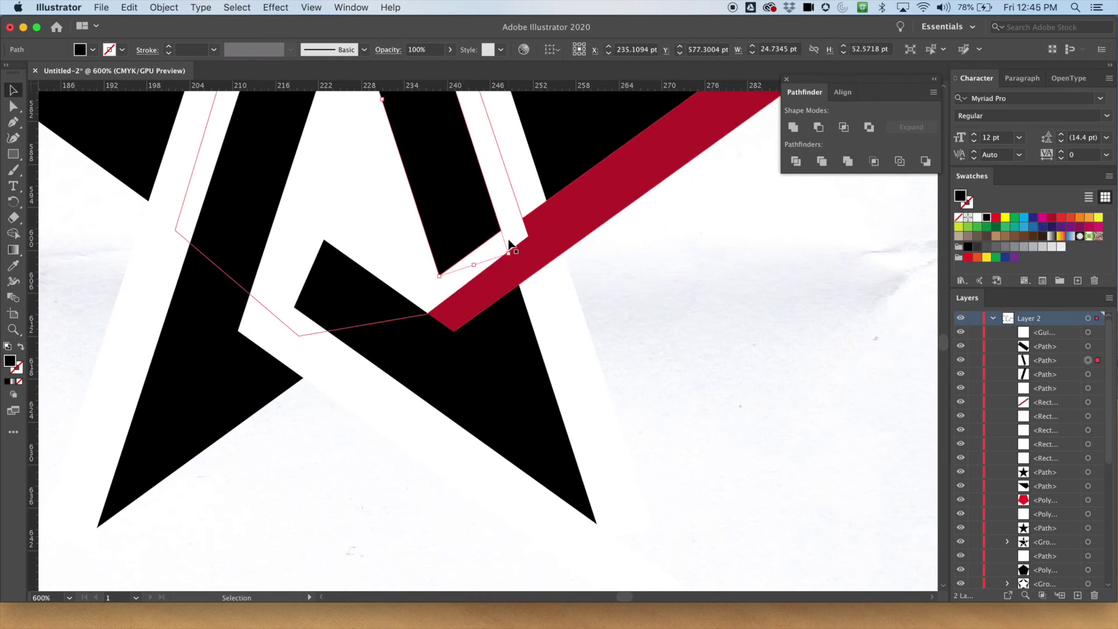
pyautogui.click(513, 239)
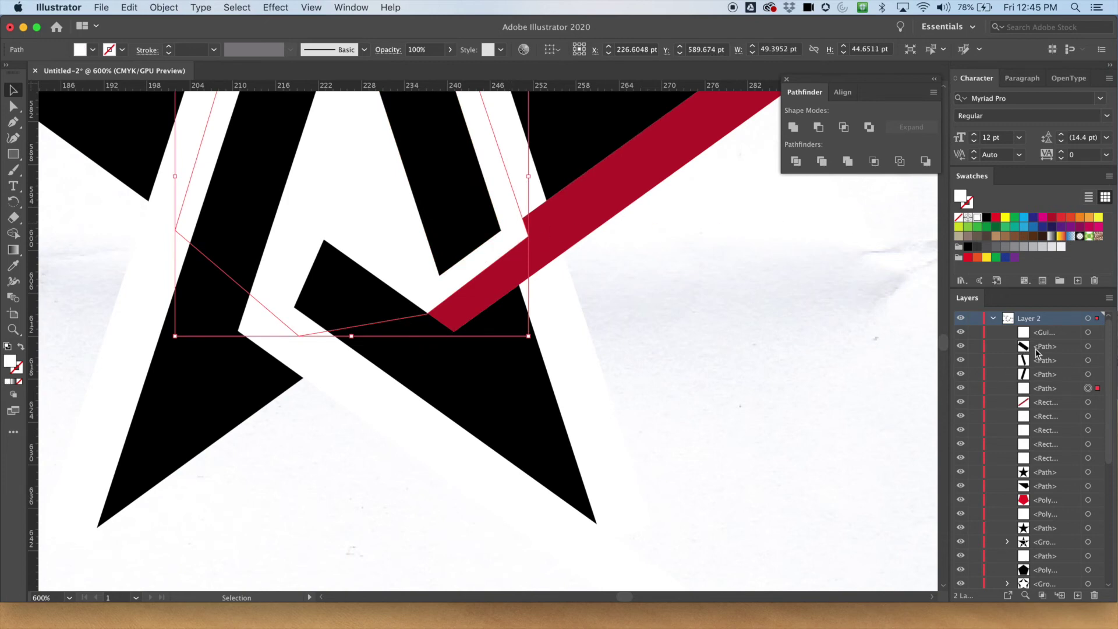
pyautogui.click(960, 388)
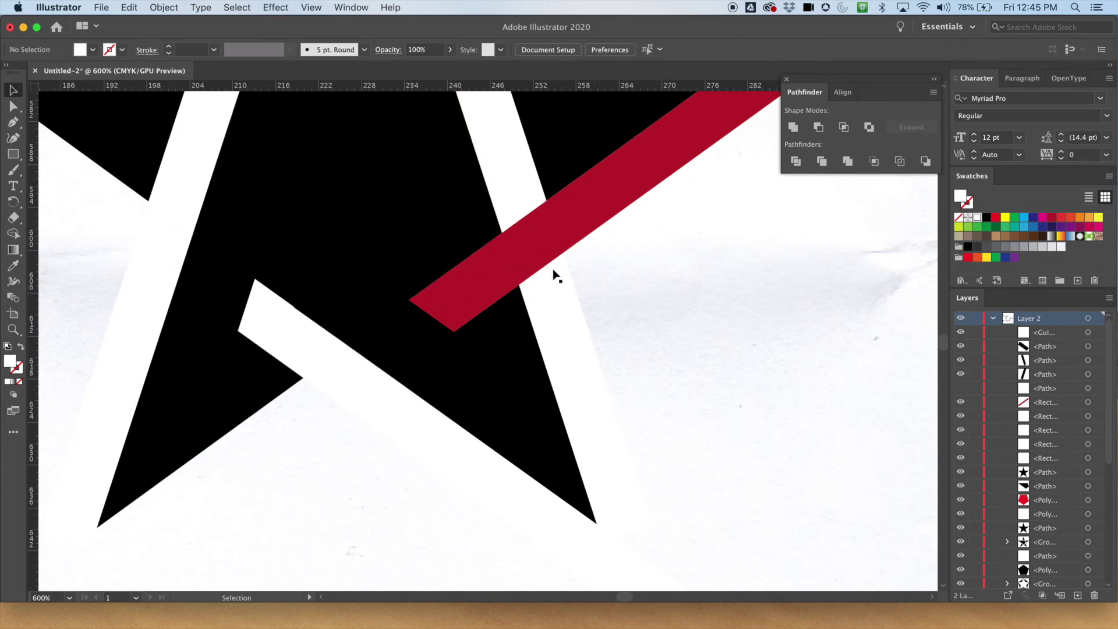
# Stretch the lower end of the top arm's bar to meet the red strip, making it about 24.8 pt wide and 52.9 pt high
pyautogui.click(440, 186)
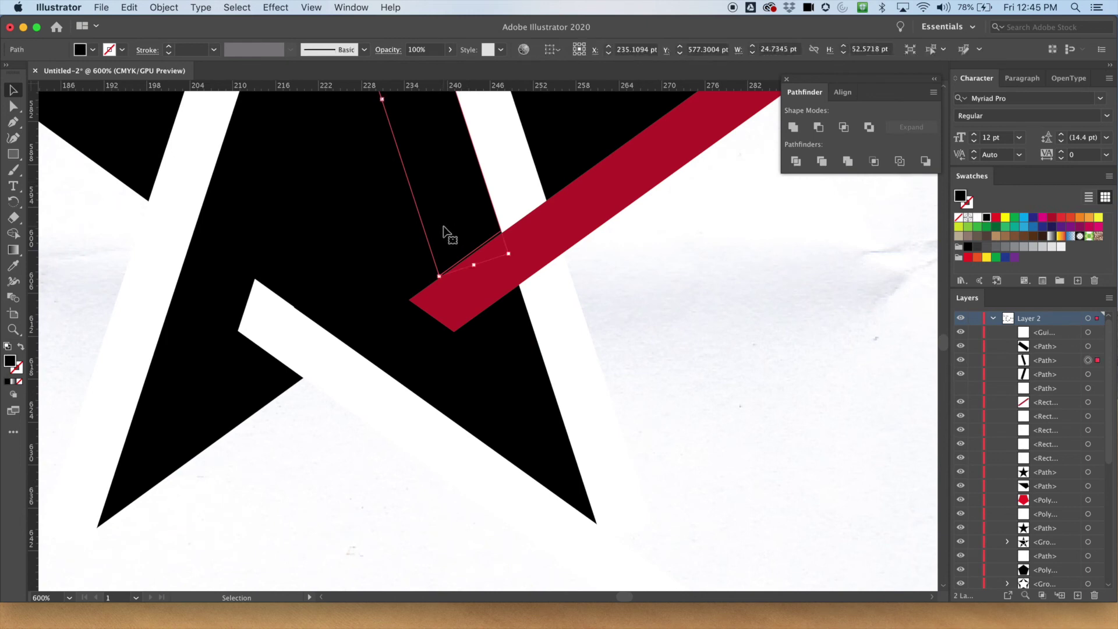
pyautogui.press('super+equal')
pyautogui.press('super+equal')
pyautogui.moveTo(508, 344); pyautogui.dragTo(384, 80)
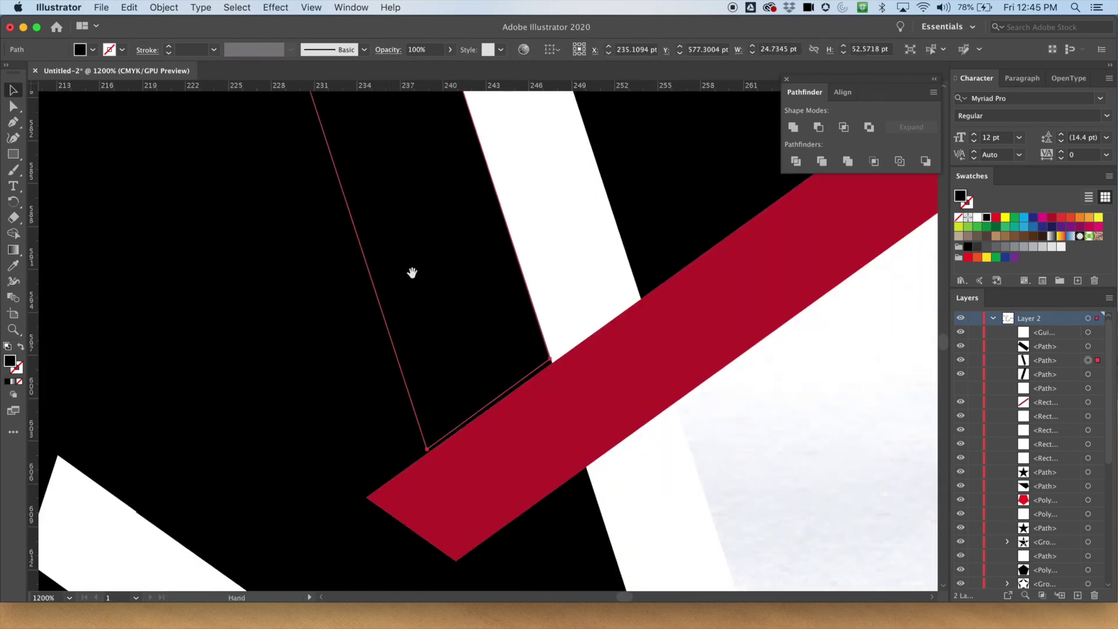
pyautogui.moveTo(412, 273); pyautogui.dragTo(394, 200)
pyautogui.moveTo(468, 357); pyautogui.dragTo(468, 362)
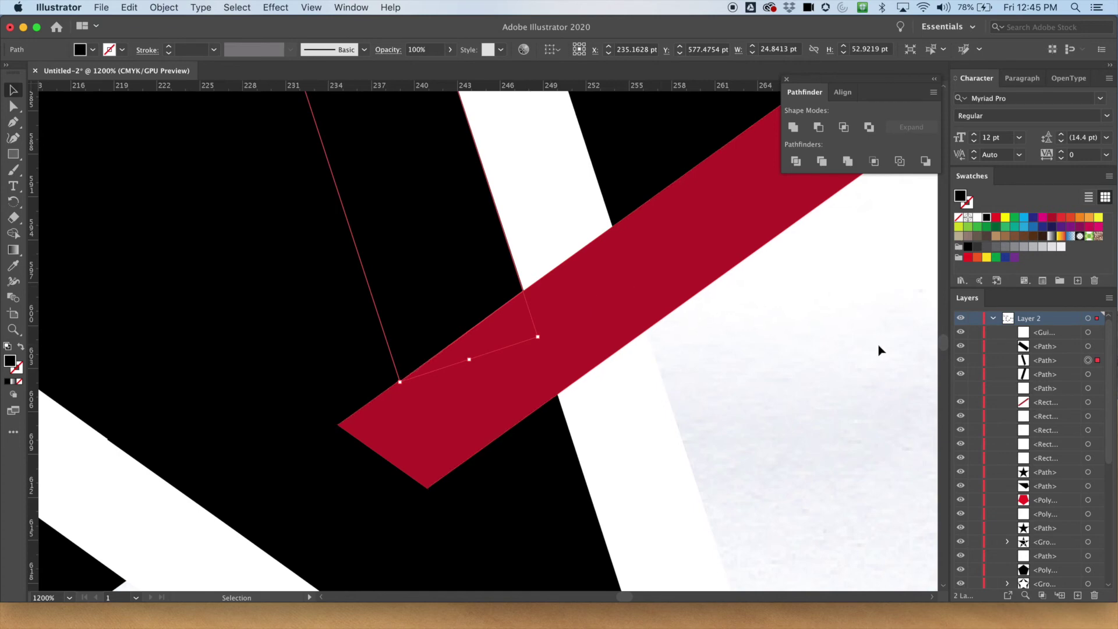
pyautogui.press('super+minus')
pyautogui.press('super+minus')
pyautogui.press('super+minus')
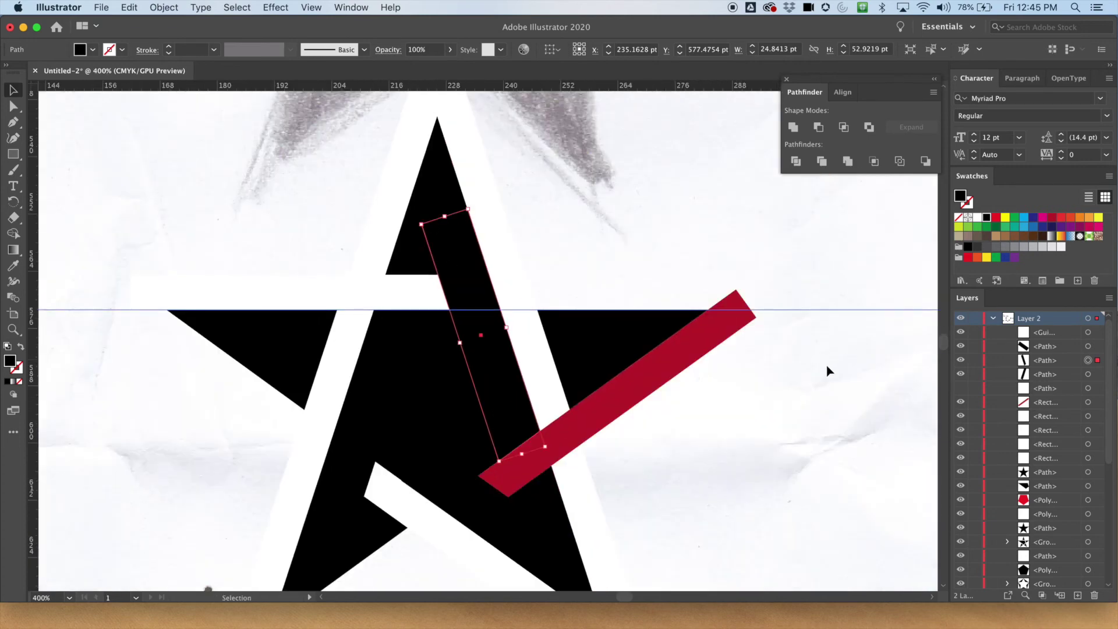
# Show the hidden white inner path again and fill the red gap strip beside the right arm with white
pyautogui.click(960, 388)
pyautogui.click(724, 357)
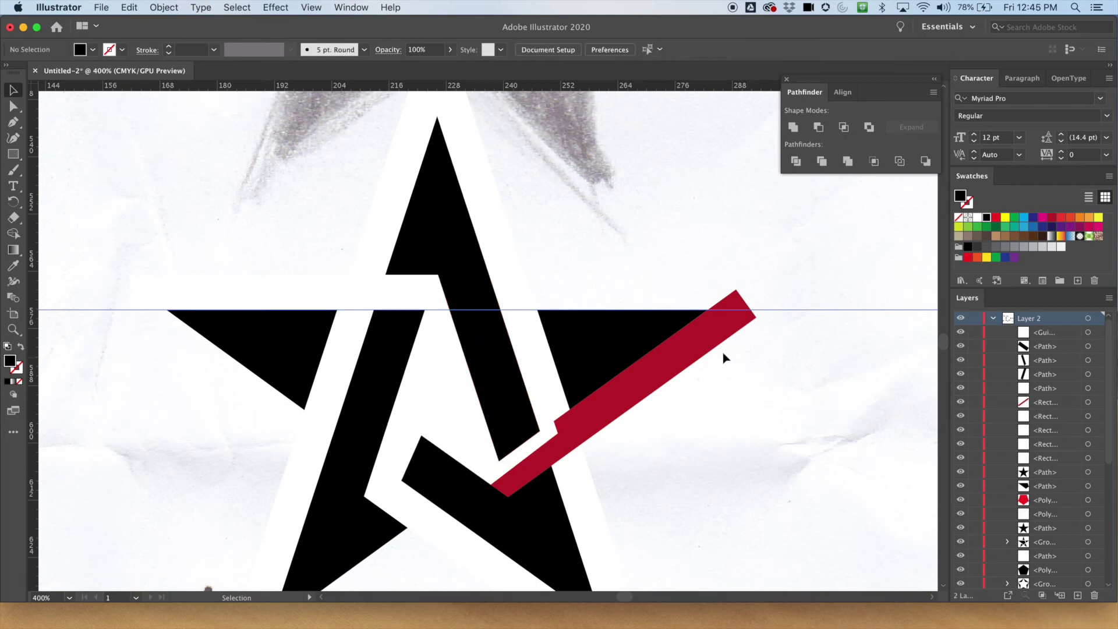
pyautogui.click(690, 341)
pyautogui.click(93, 50)
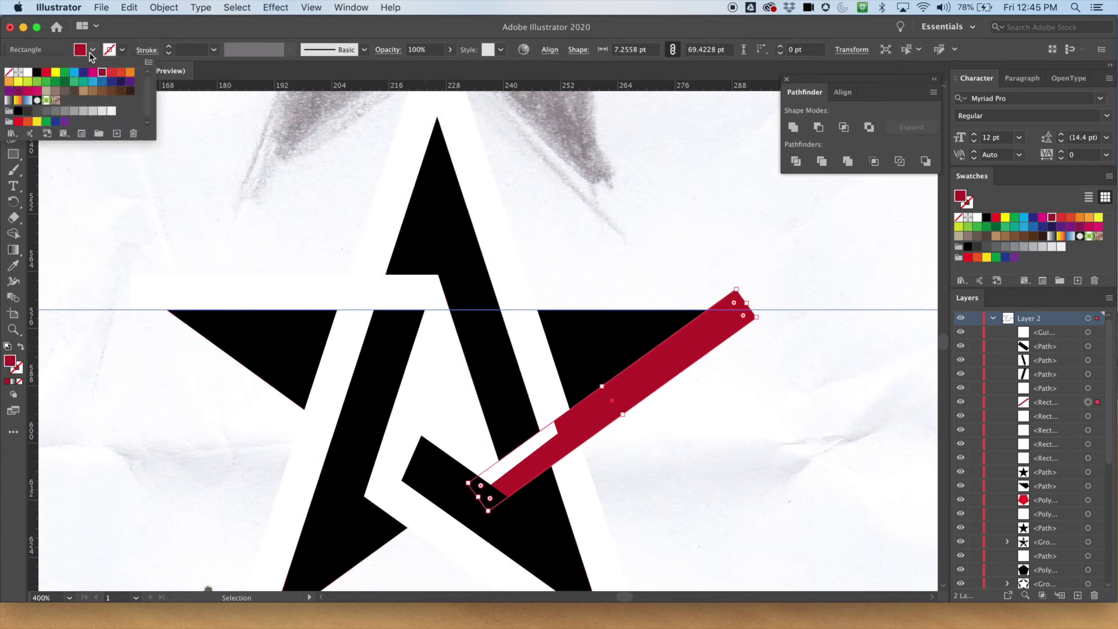
pyautogui.click(27, 72)
pyautogui.click(551, 192)
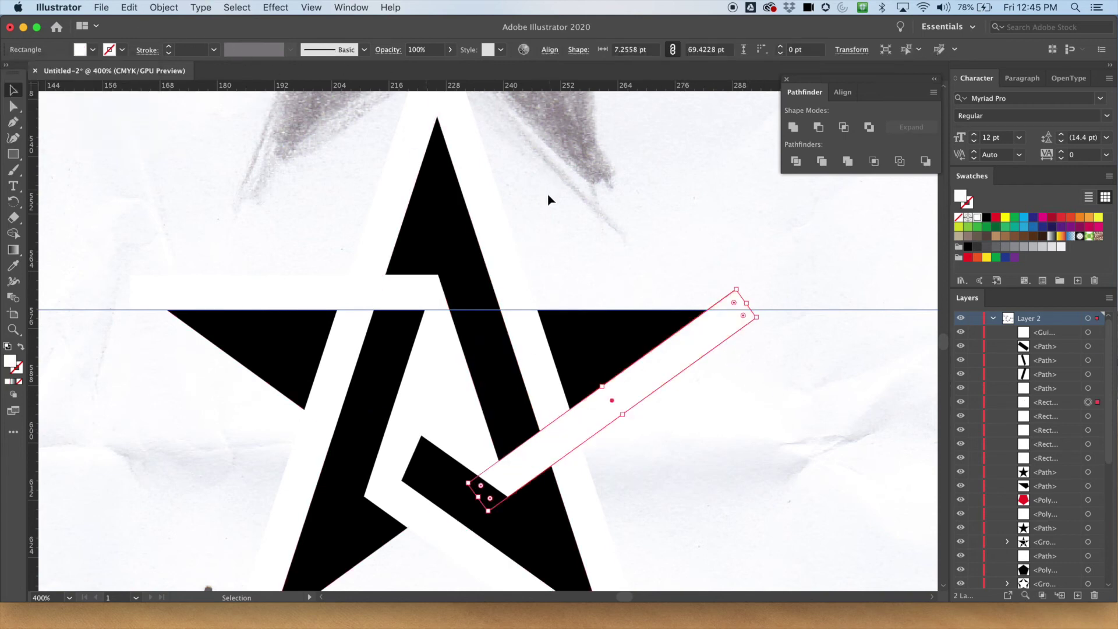
# Duplicate the white gap strip beside the left leg and align the copy with the inner edge of the left leg's bar
pyautogui.scroll(-5, 406, 377)
pyautogui.hscroll(-1, 406, 377)
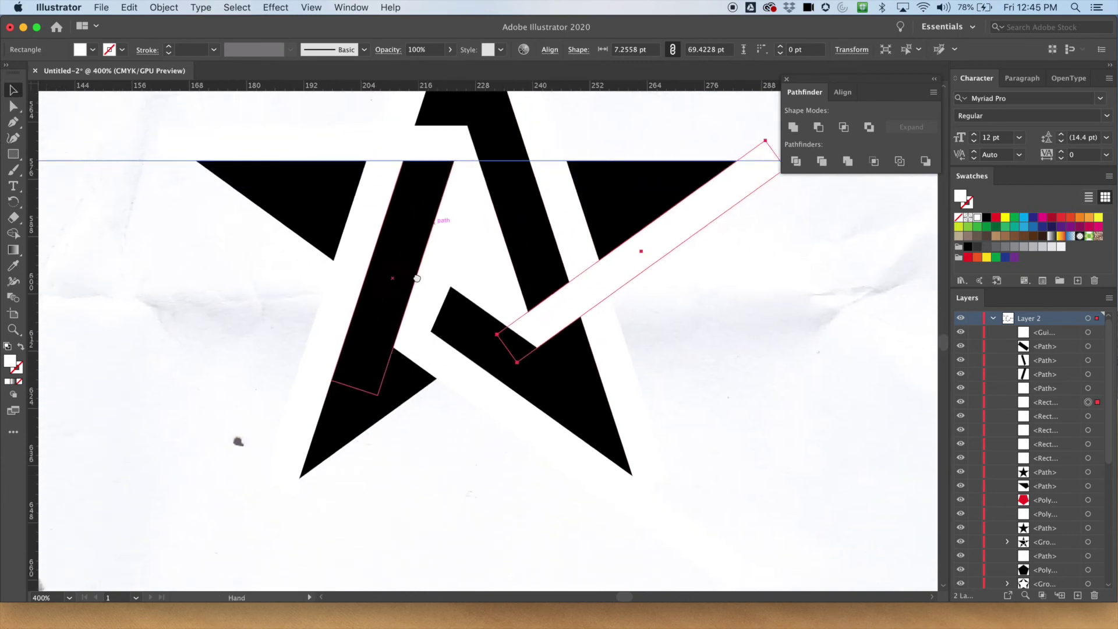
pyautogui.click(458, 330)
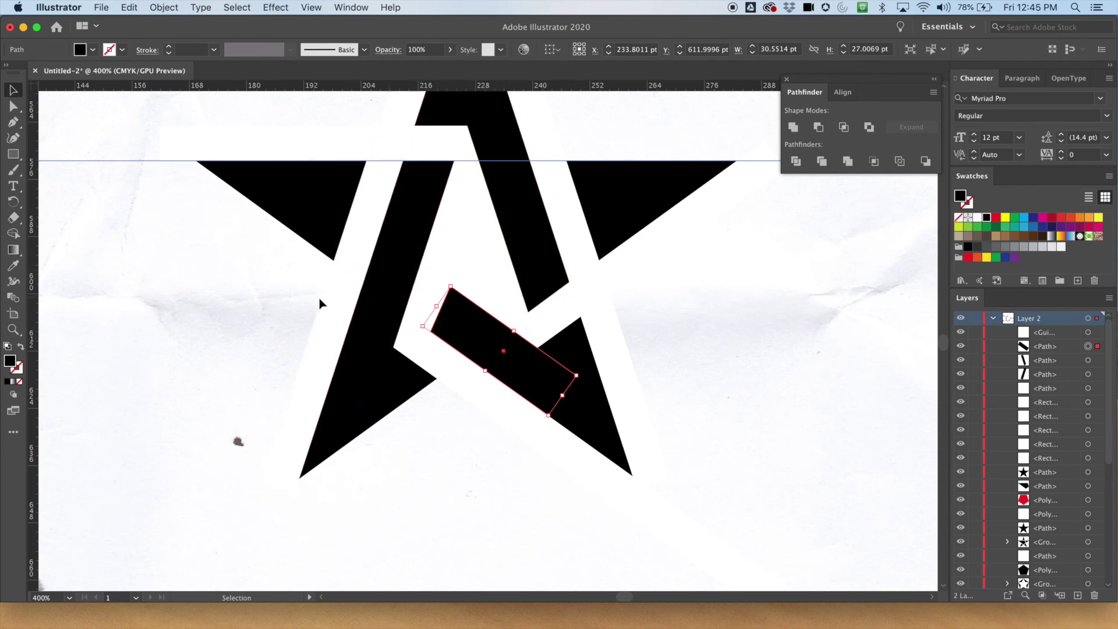
pyautogui.click(323, 322)
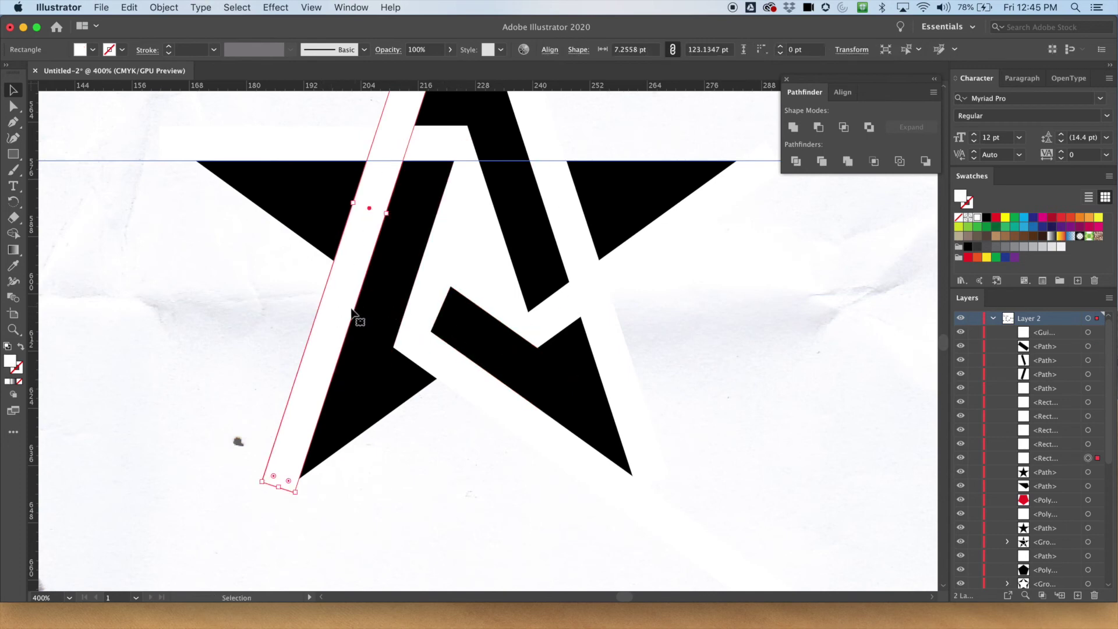
pyautogui.moveTo(326, 323); pyautogui.dragTo(408, 330)
pyautogui.press('super+equal')
pyautogui.press('super+equal')
pyautogui.press('super+equal')
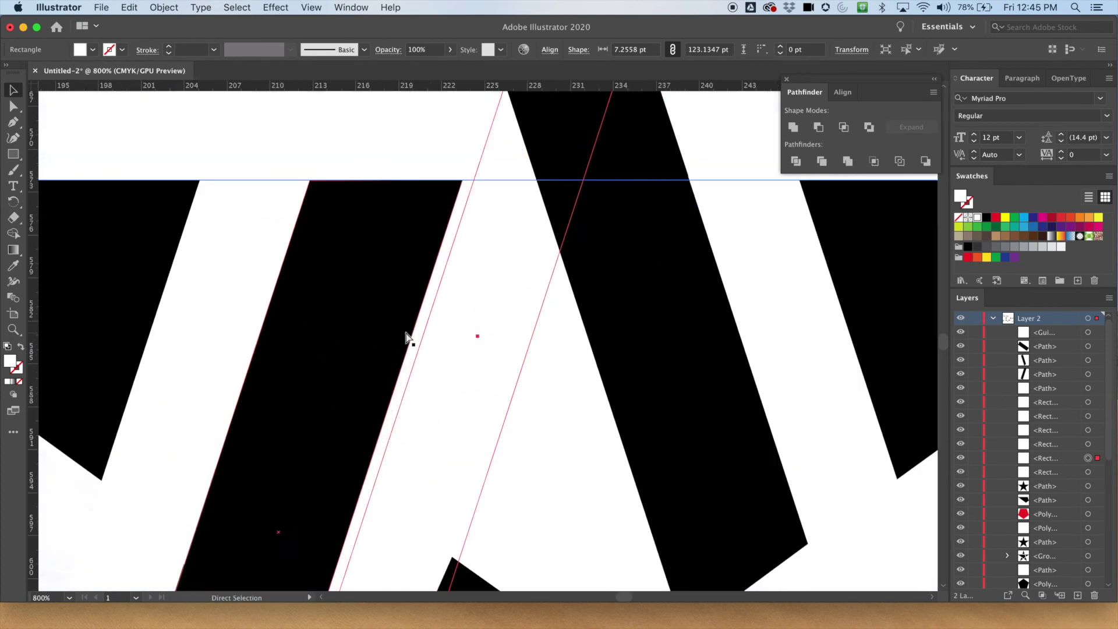
pyautogui.moveTo(384, 435); pyautogui.dragTo(302, 242)
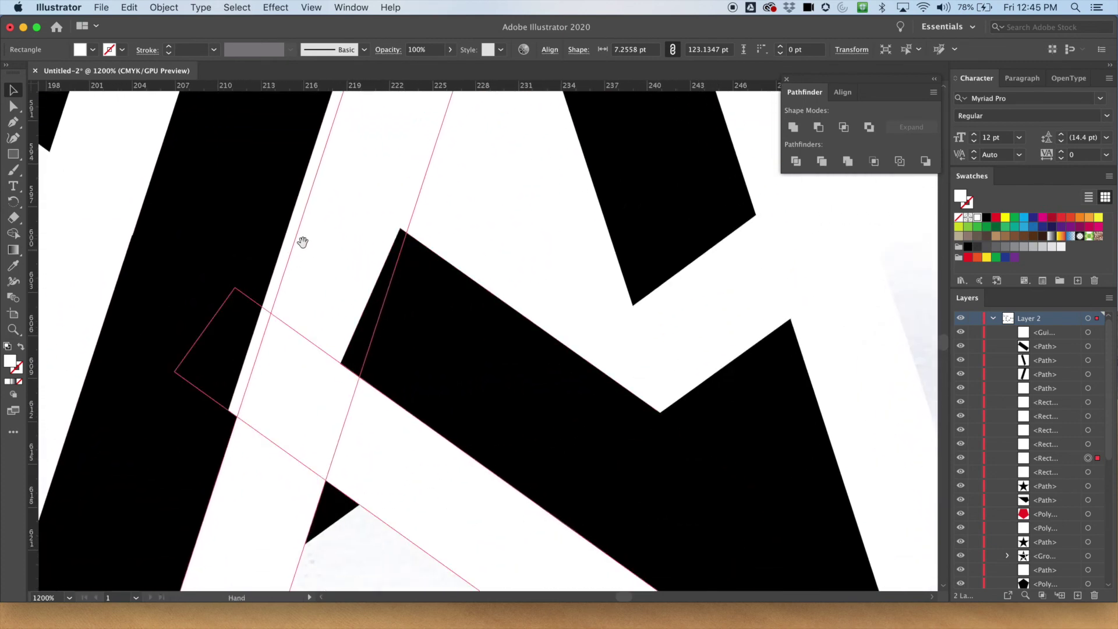
pyautogui.moveTo(252, 474)
pyautogui.mouseDown()
pyautogui.moveTo(239, 470)
pyautogui.moveTo(245, 481)
pyautogui.mouseUp()
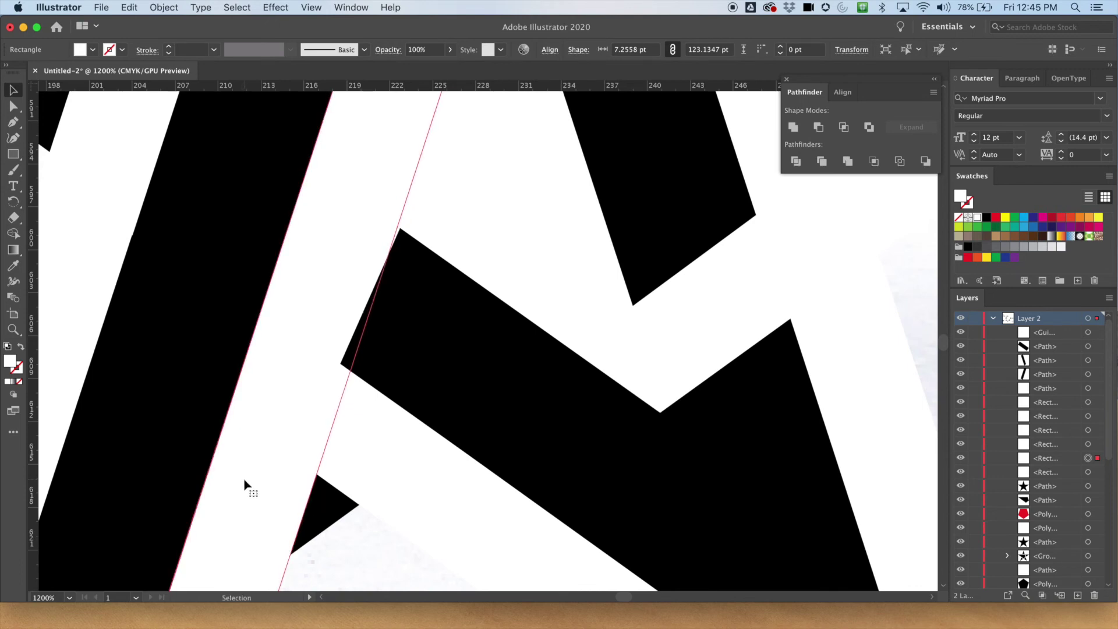
# Fill the duplicated gap strip with the dark red swatch and move it to the top of Layer 2's stacking order
pyautogui.click(400, 335)
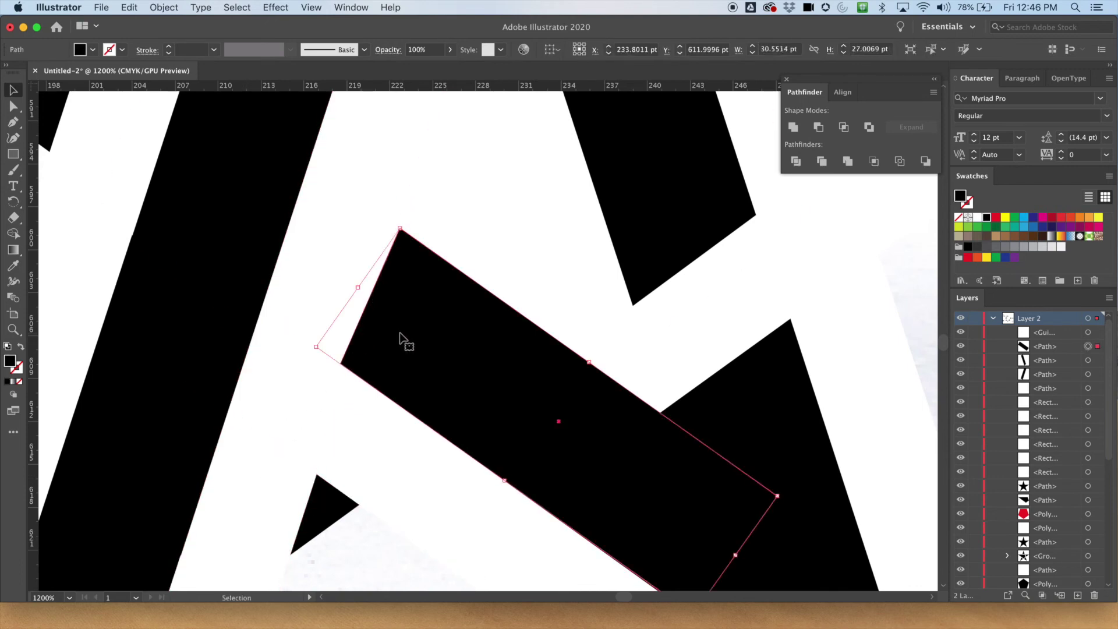
pyautogui.click(281, 427)
pyautogui.click(261, 472)
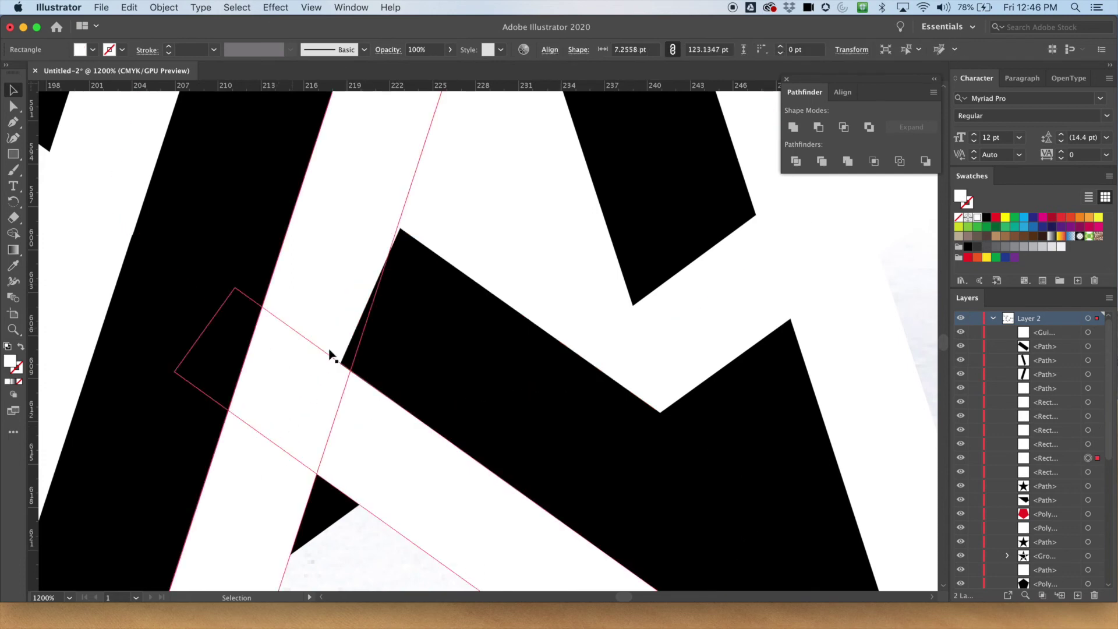
pyautogui.click(1052, 219)
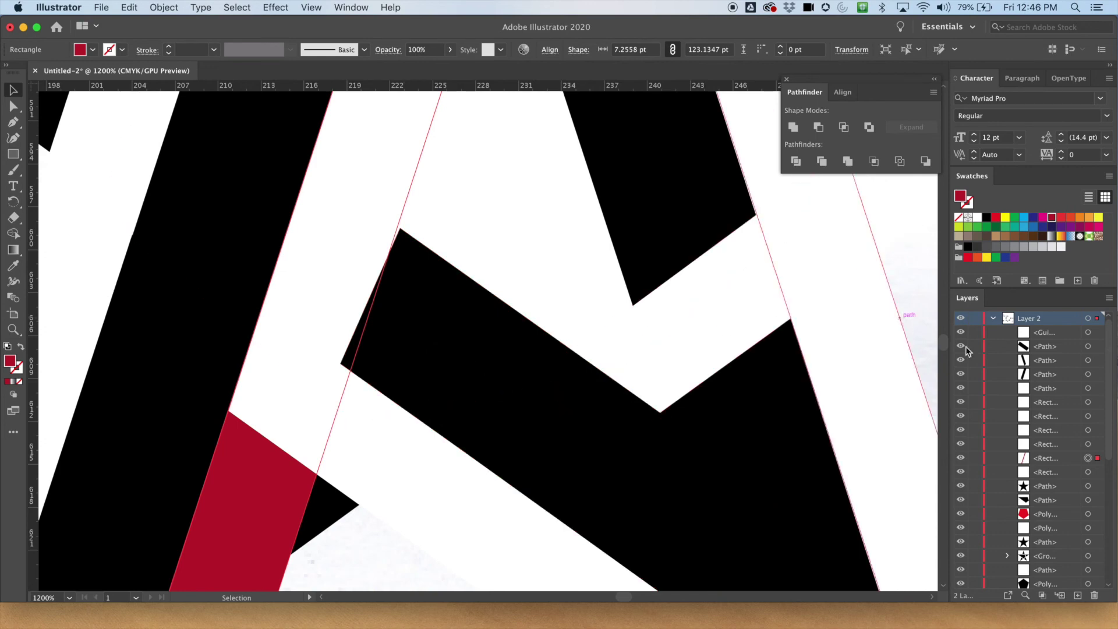
pyautogui.click(1042, 461)
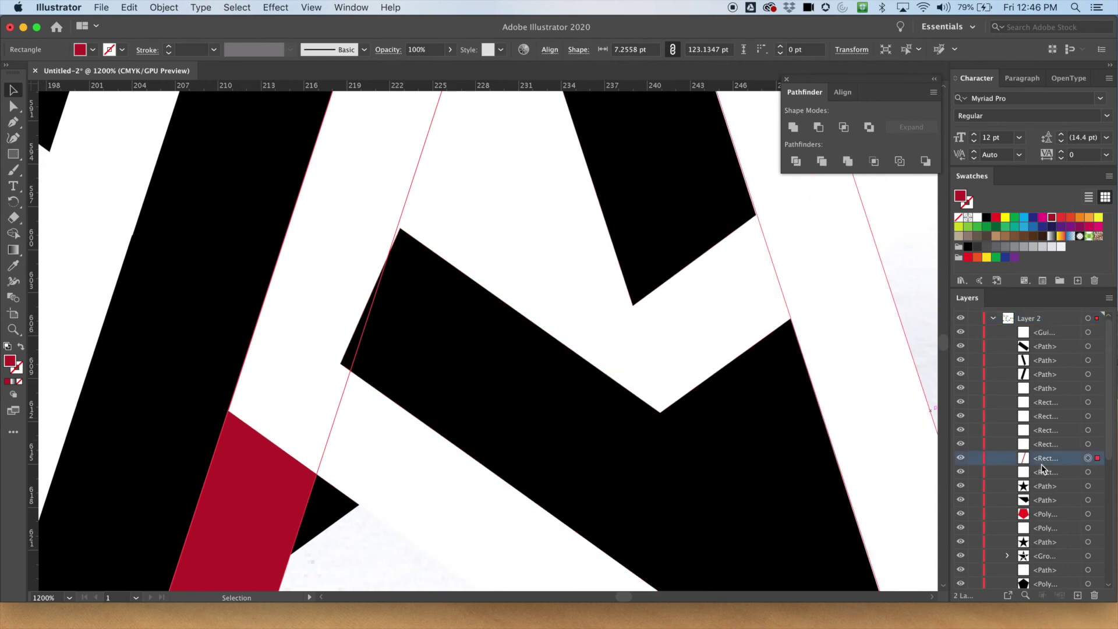
pyautogui.moveTo(1058, 464); pyautogui.dragTo(1048, 327)
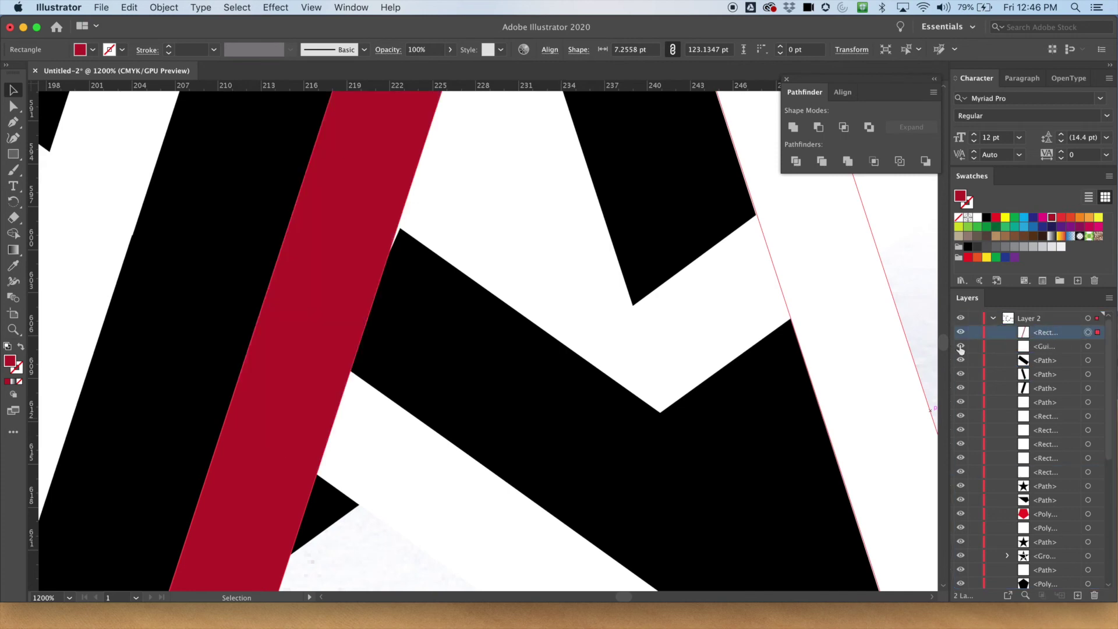
# Place the red strip below the lower diagonal bar in the stacking order and shorten the bar to about 29.8 pt wide and 26.4 pt high
pyautogui.click(415, 309)
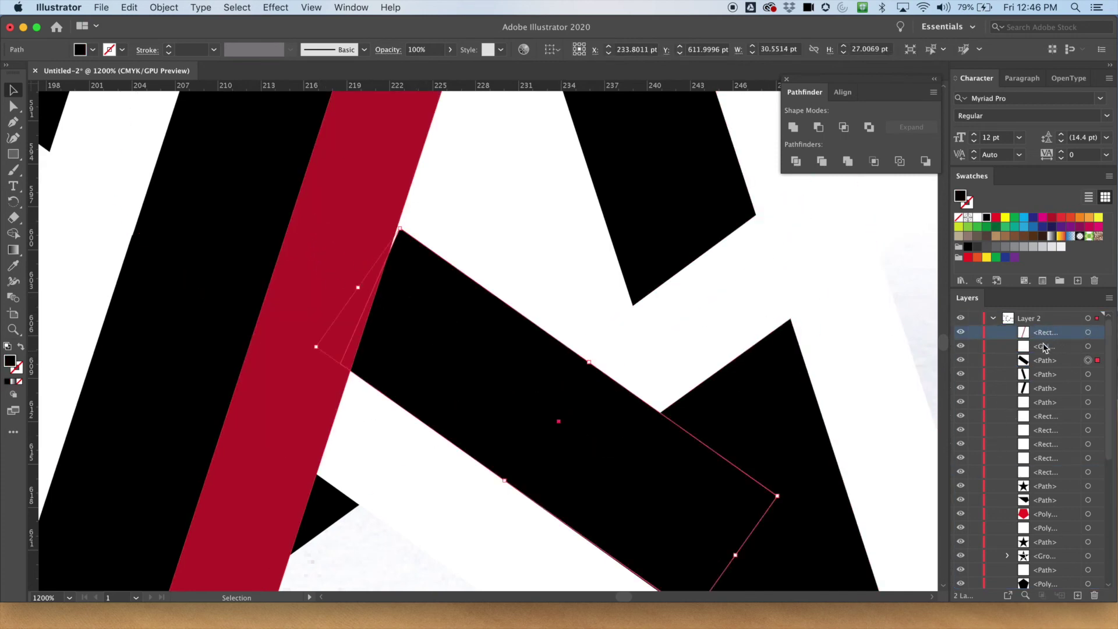
pyautogui.moveTo(1046, 337); pyautogui.dragTo(1045, 367)
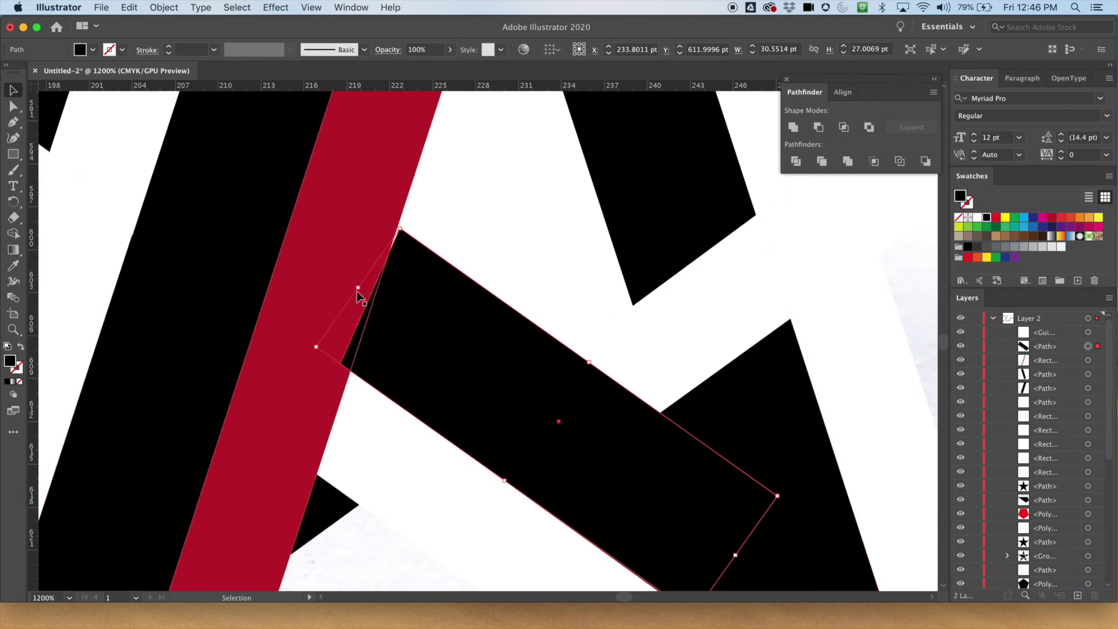
pyautogui.moveTo(361, 288)
pyautogui.mouseDown()
pyautogui.moveTo(372, 294)
pyautogui.moveTo(371, 284)
pyautogui.moveTo(372, 301)
pyautogui.mouseUp()
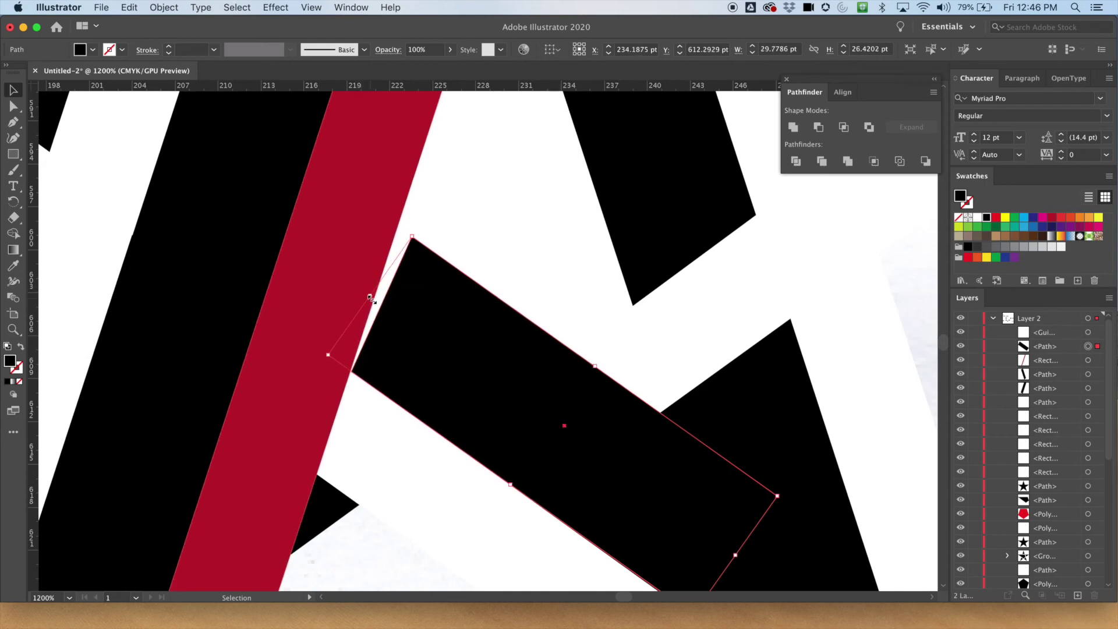
# Try to move the lower bar's upper corner anchor onto the red strip's edge, and undo the move
pyautogui.press('a')
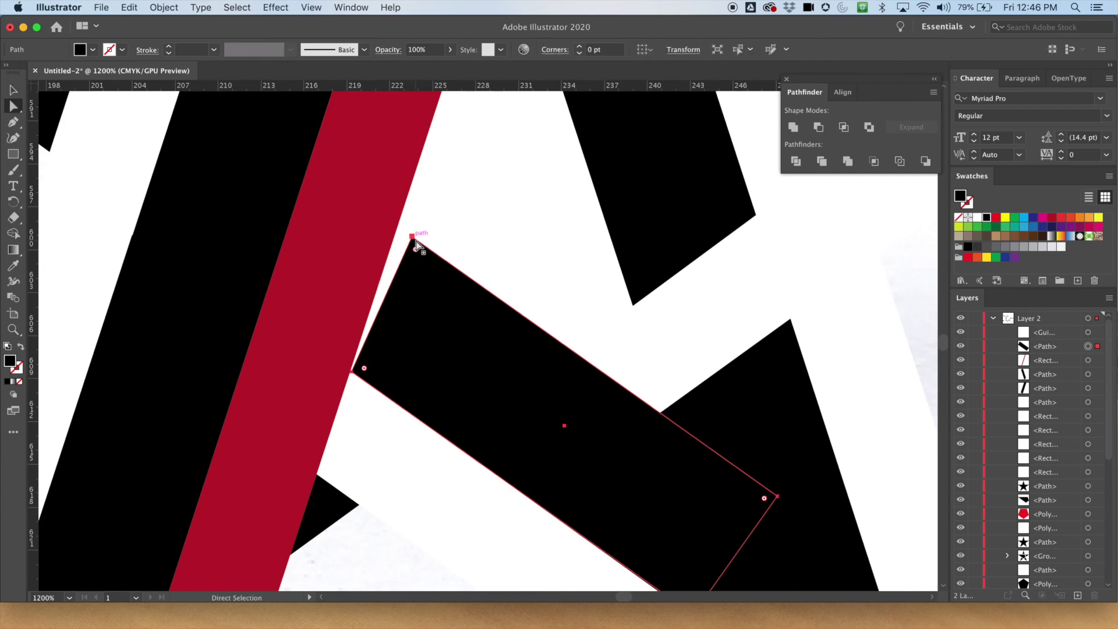
pyautogui.click(412, 237)
pyautogui.moveTo(412, 237); pyautogui.dragTo(399, 228)
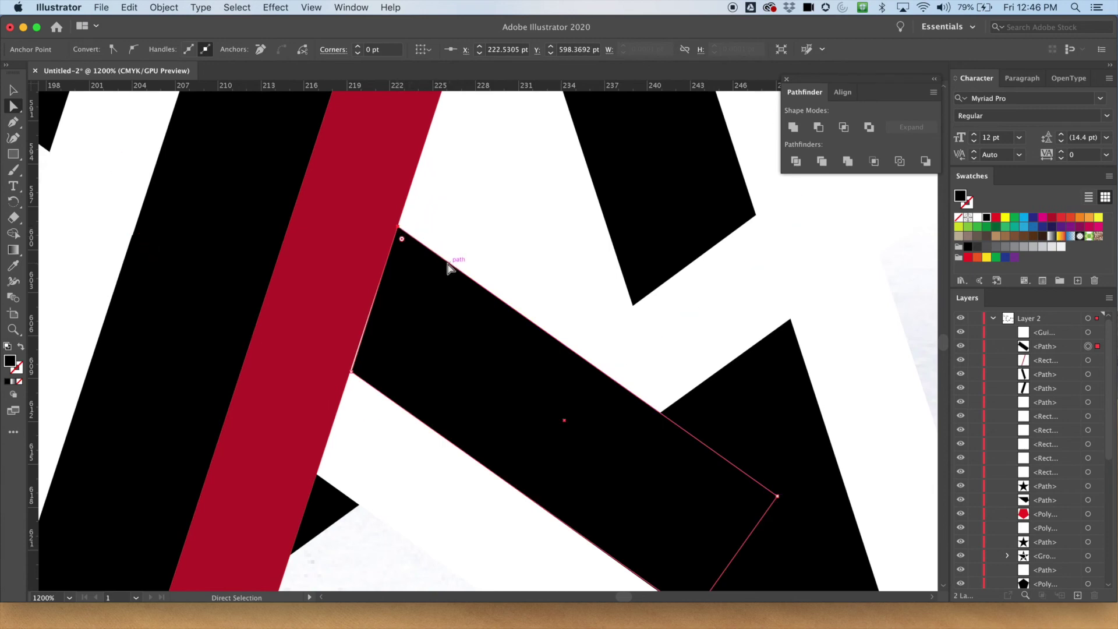
pyautogui.press('super+z')
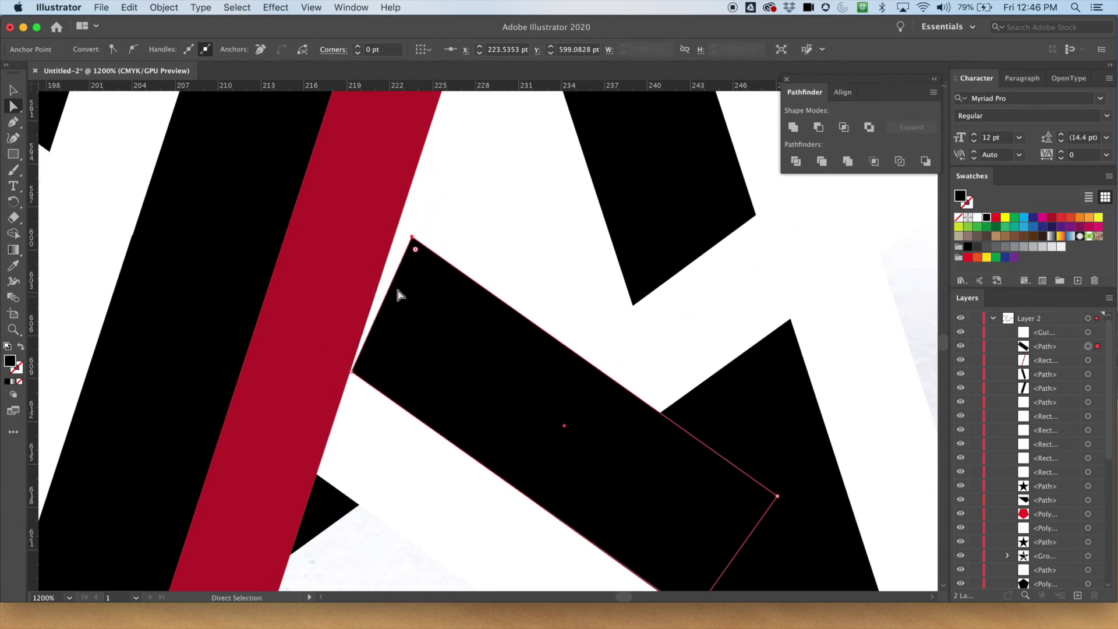
pyautogui.keyDown('shift'); pyautogui.click(142, 254); pyautogui.keyUp('shift')
pyautogui.press('v')
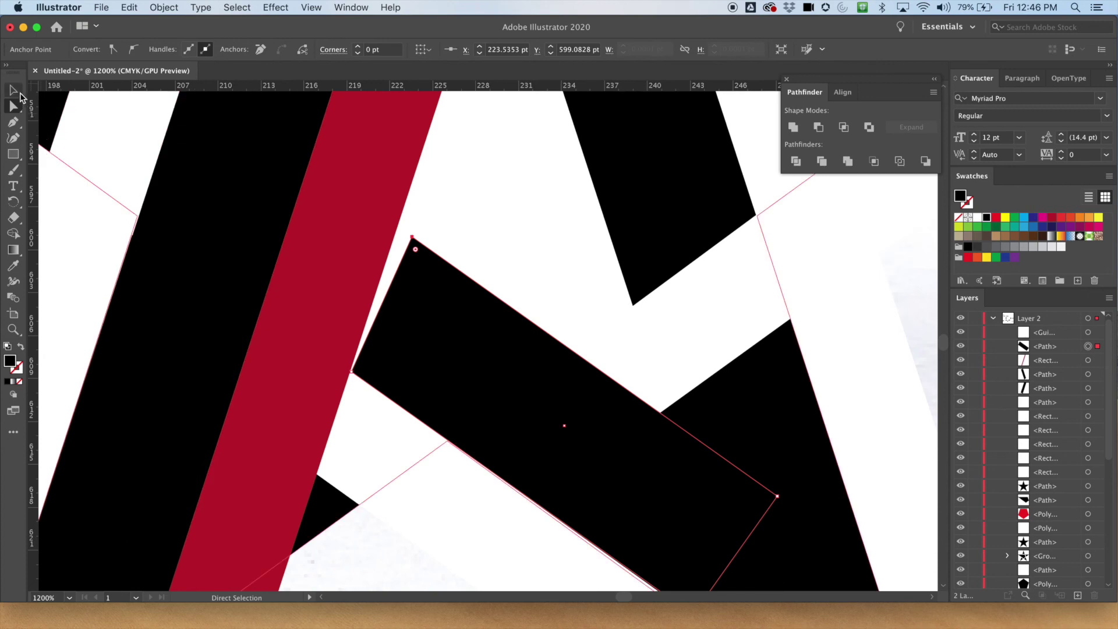
# Extend the lower bar's end slightly to the red strip and move its upper corner anchor onto the strip's edge, at about X 222.5, Y 598.4 pt
pyautogui.click(416, 320)
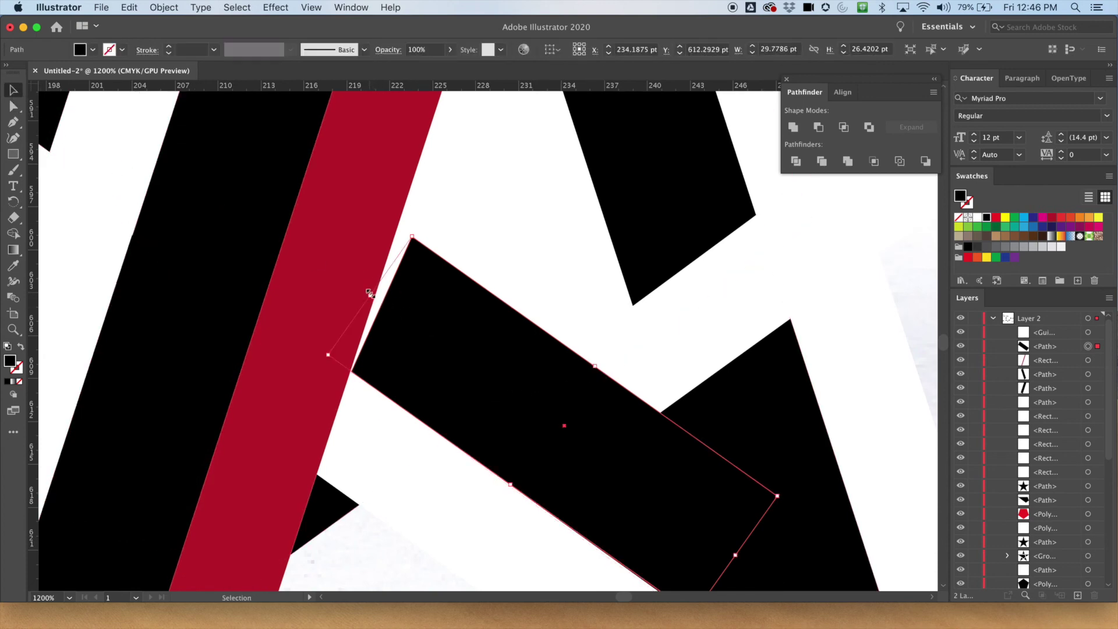
pyautogui.moveTo(370, 295); pyautogui.dragTo(368, 293)
pyautogui.press('a')
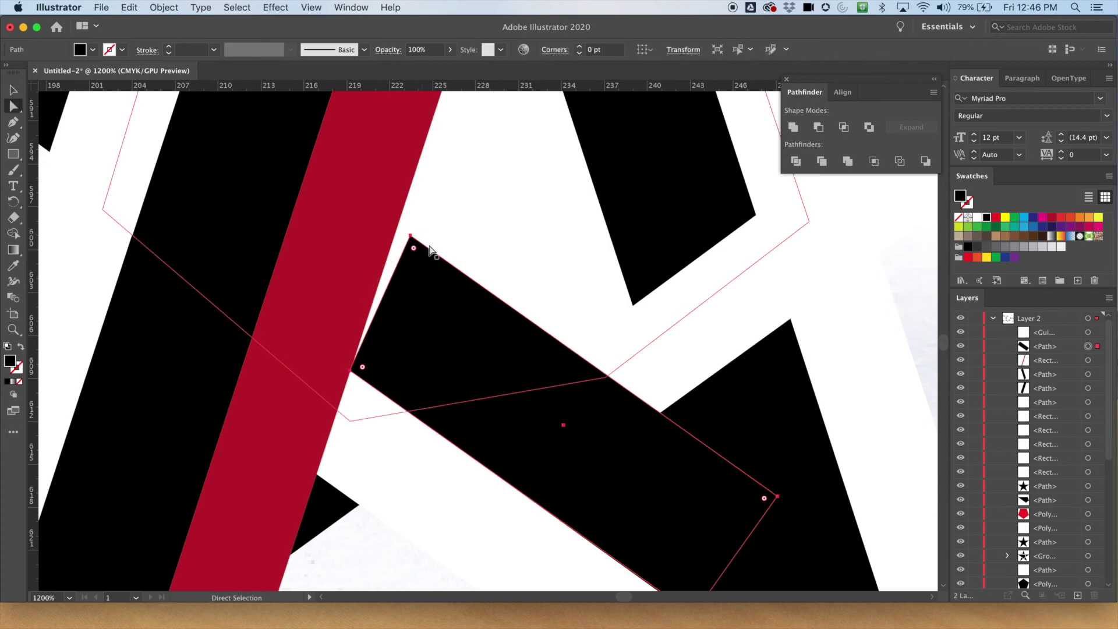
pyautogui.moveTo(410, 236); pyautogui.dragTo(398, 228)
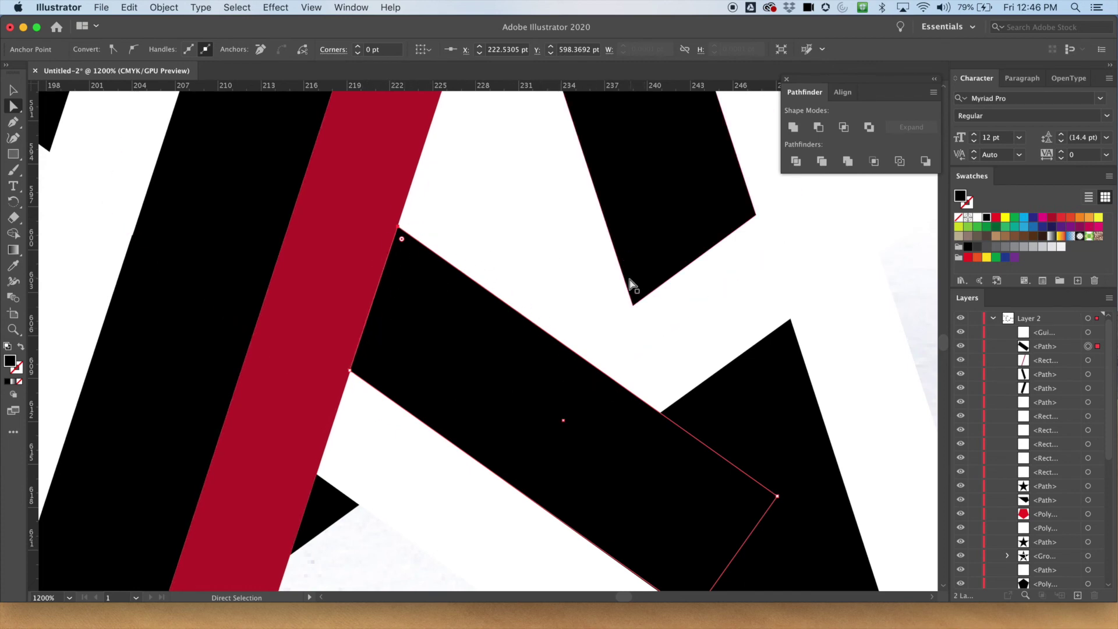
# Delete the red helper strip crossing the interlocking star
pyautogui.press('super+minus')
pyautogui.press('super+minus')
pyautogui.press('super+minus')
pyautogui.press('super+minus')
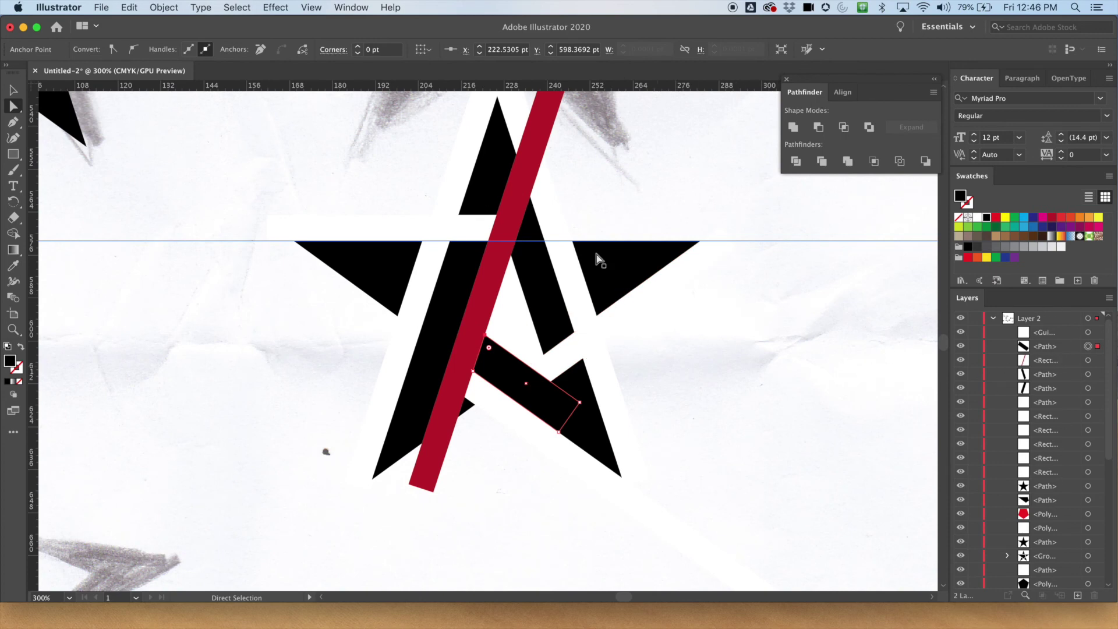
pyautogui.click(539, 130)
pyautogui.click(1065, 433)
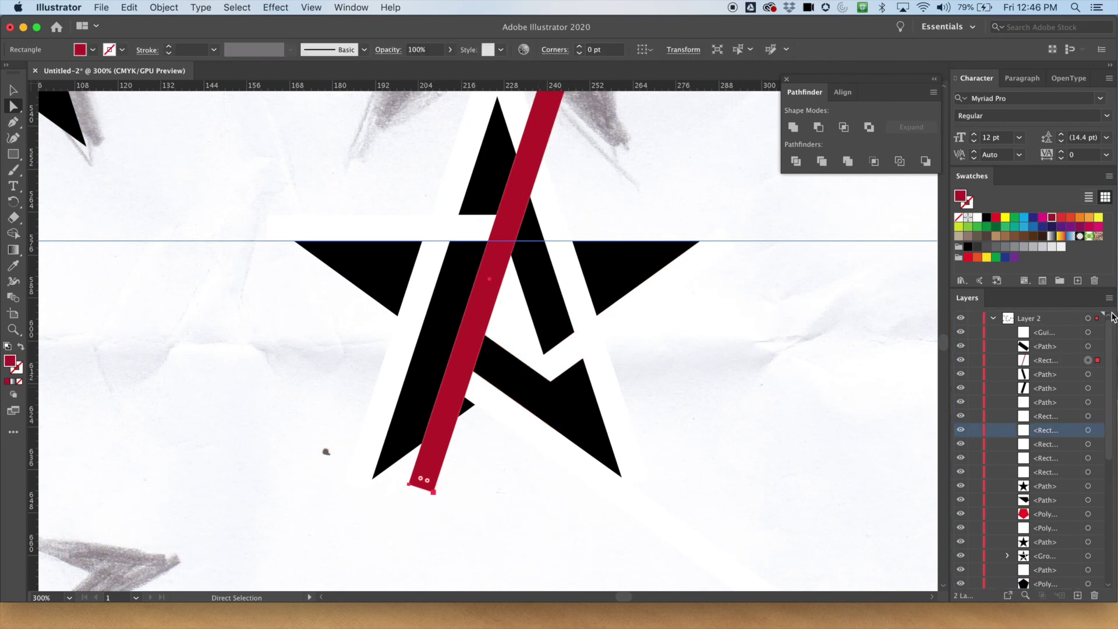
pyautogui.moveTo(1051, 361); pyautogui.dragTo(1094, 595)
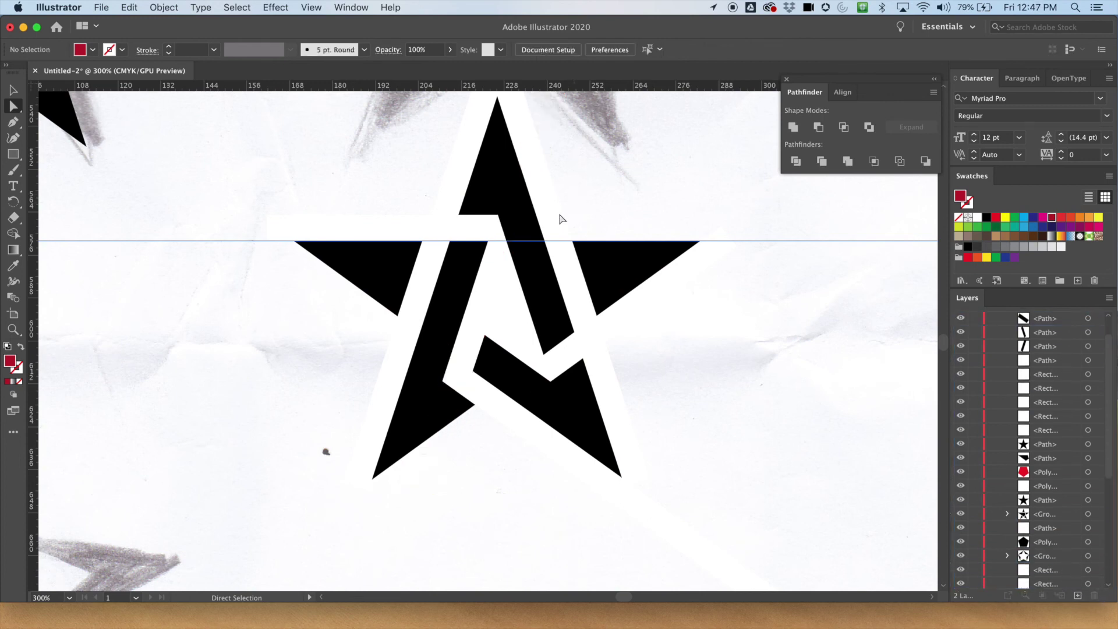
# Clear all guides and hide Layer 1 with the scanned sketch
pyautogui.click(316, 8)
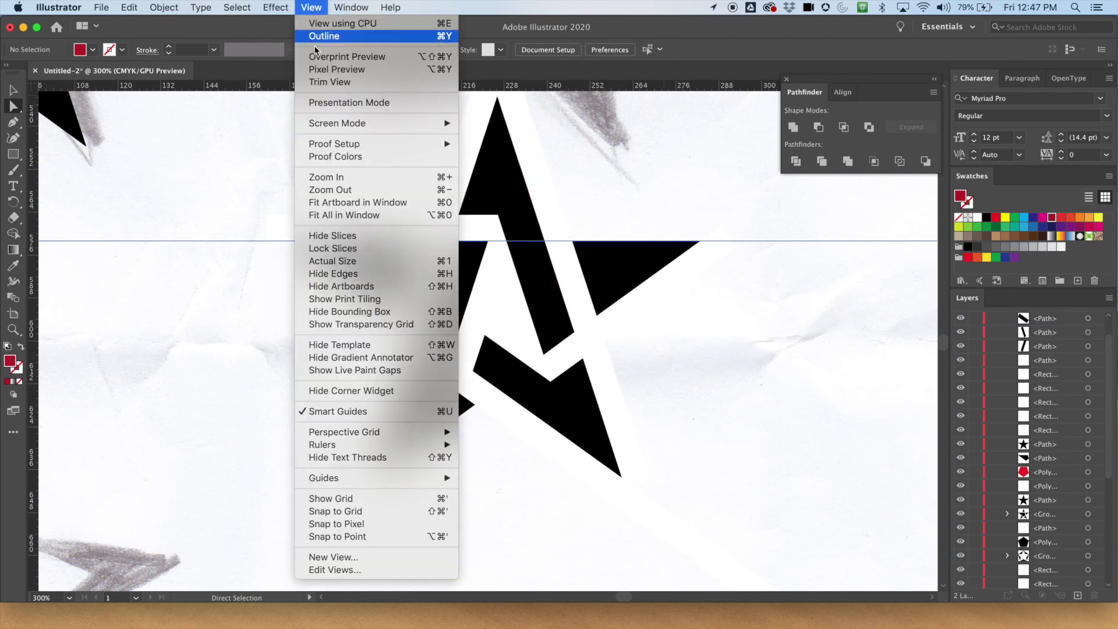
pyautogui.moveTo(419, 477)
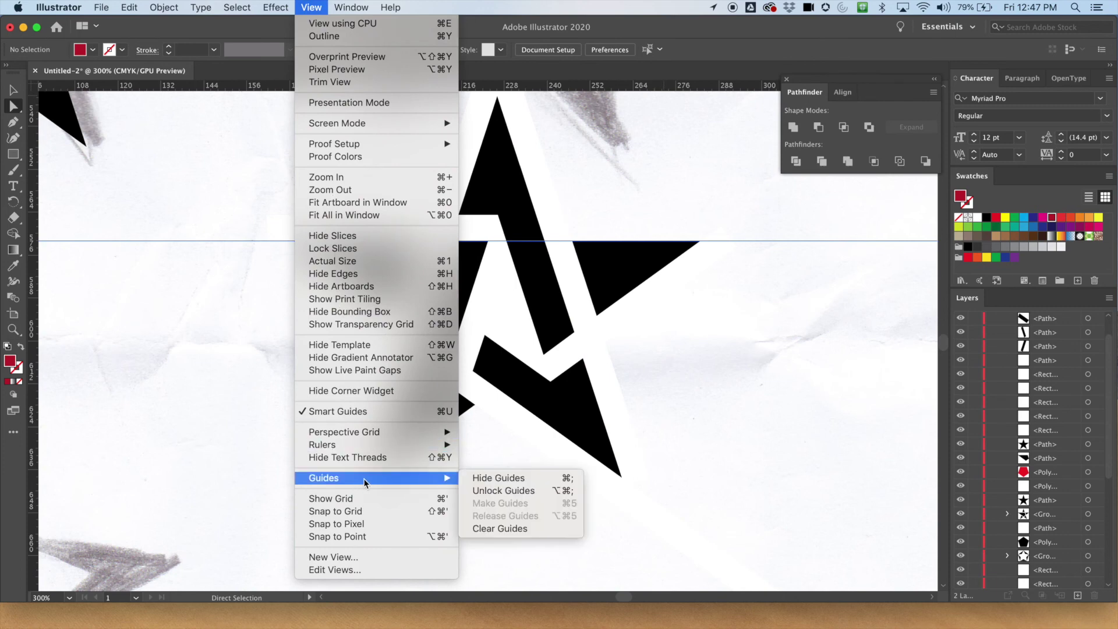
pyautogui.click(504, 528)
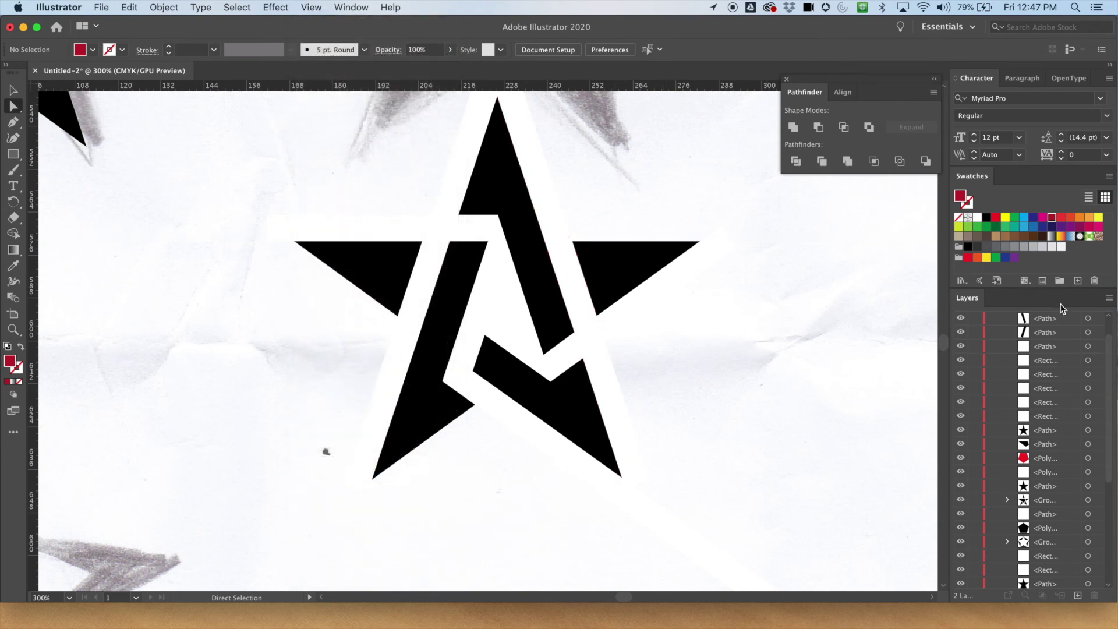
pyautogui.scroll(-10, 1106, 378)
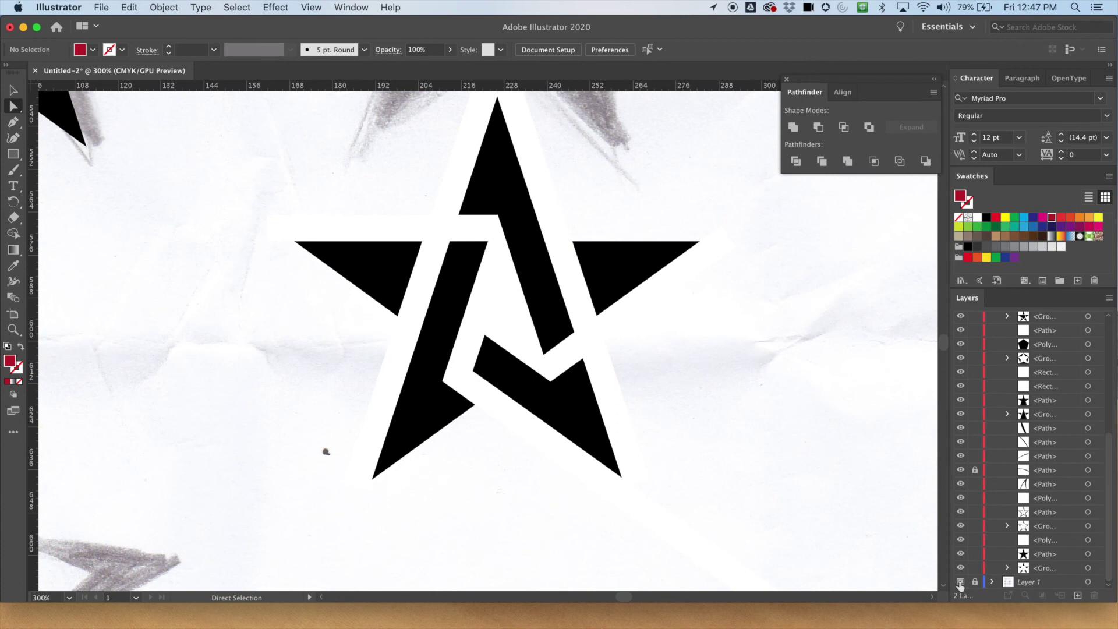
pyautogui.click(960, 582)
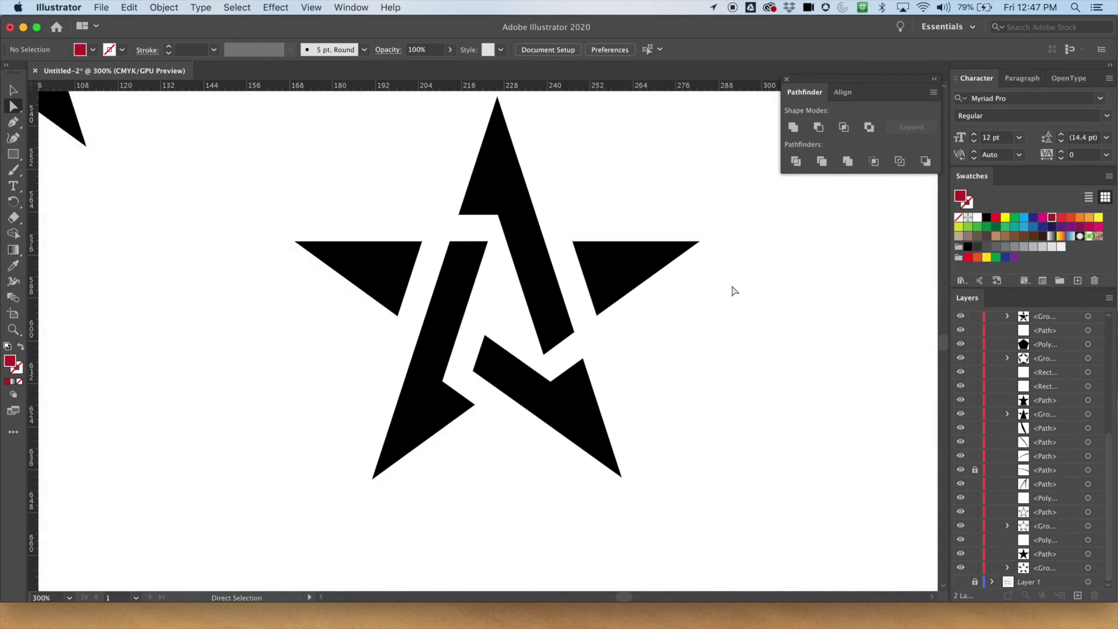
pyautogui.press('super+1')
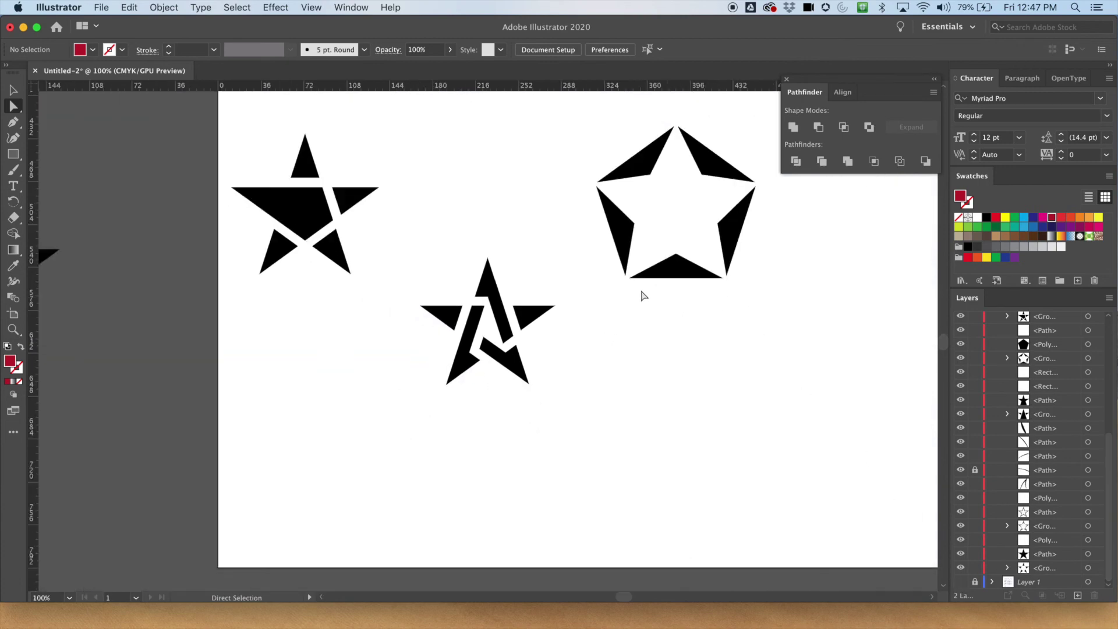
pyautogui.press('v')
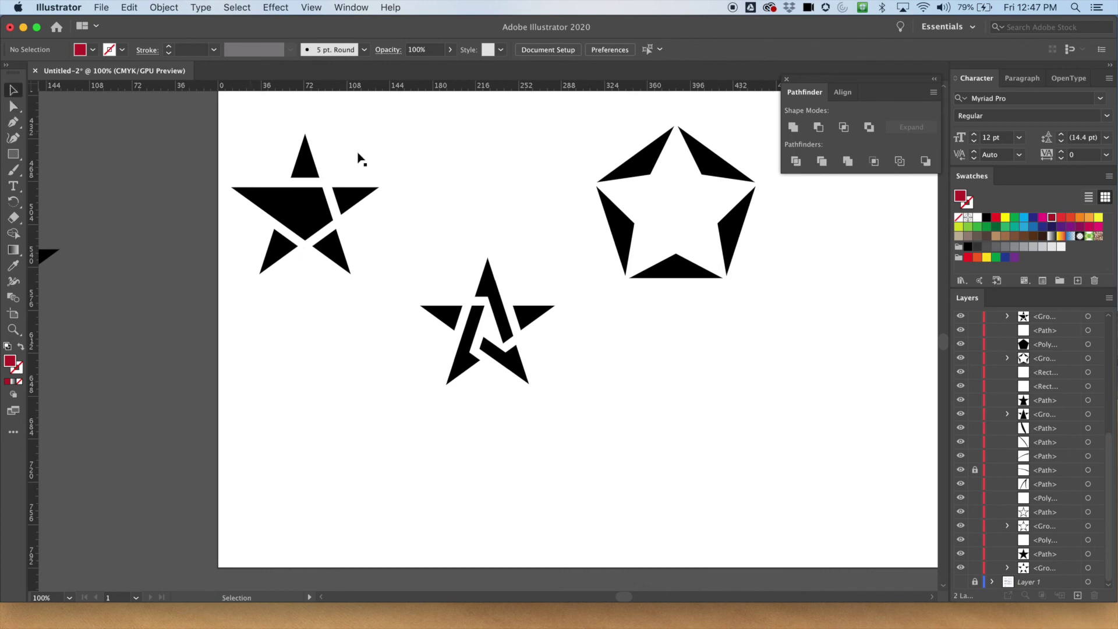
pyautogui.rightClick(639, 368)
pyautogui.click(588, 391)
pyautogui.scroll(3, 616, 379)
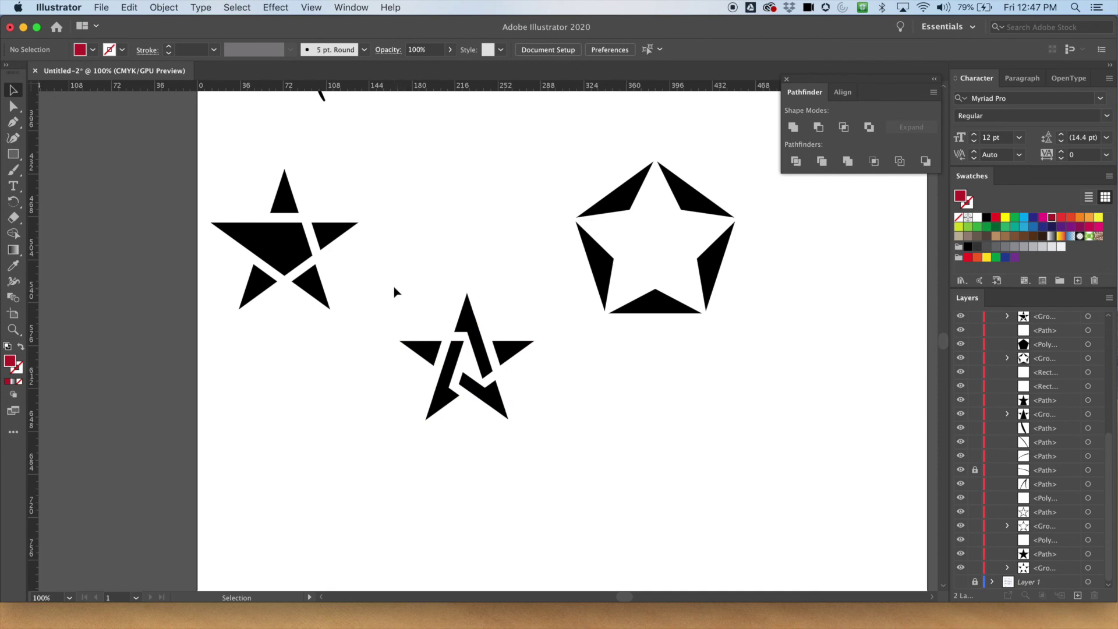
# Duplicate the whole interlocking star with its strips and bars, and place the copy beside the artboard's left edge
pyautogui.moveTo(391, 279); pyautogui.dragTo(554, 447)
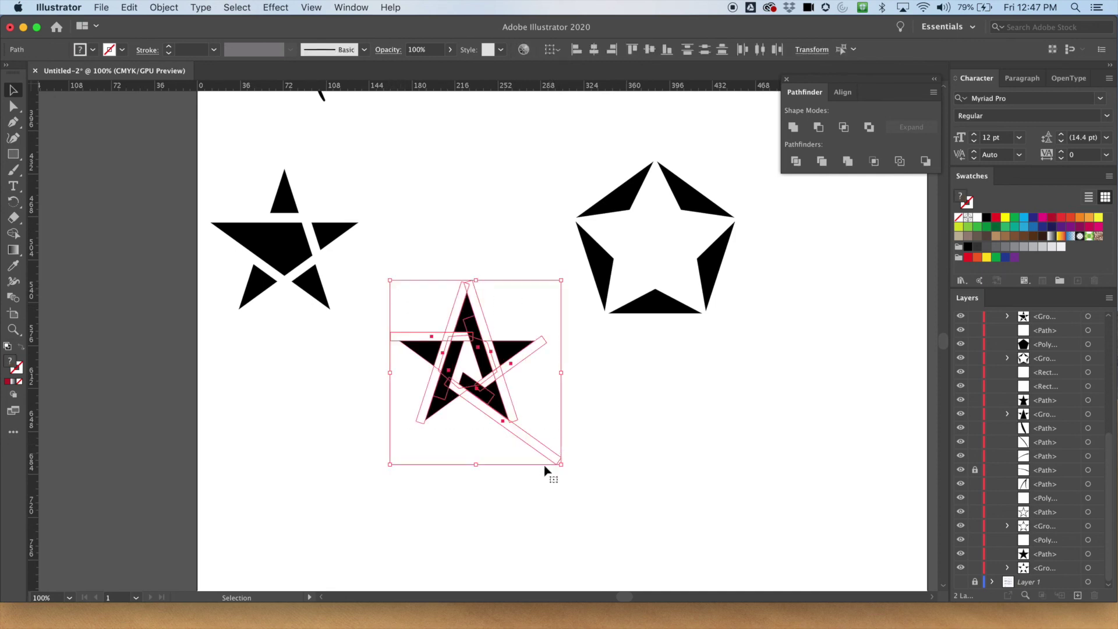
pyautogui.press('super')
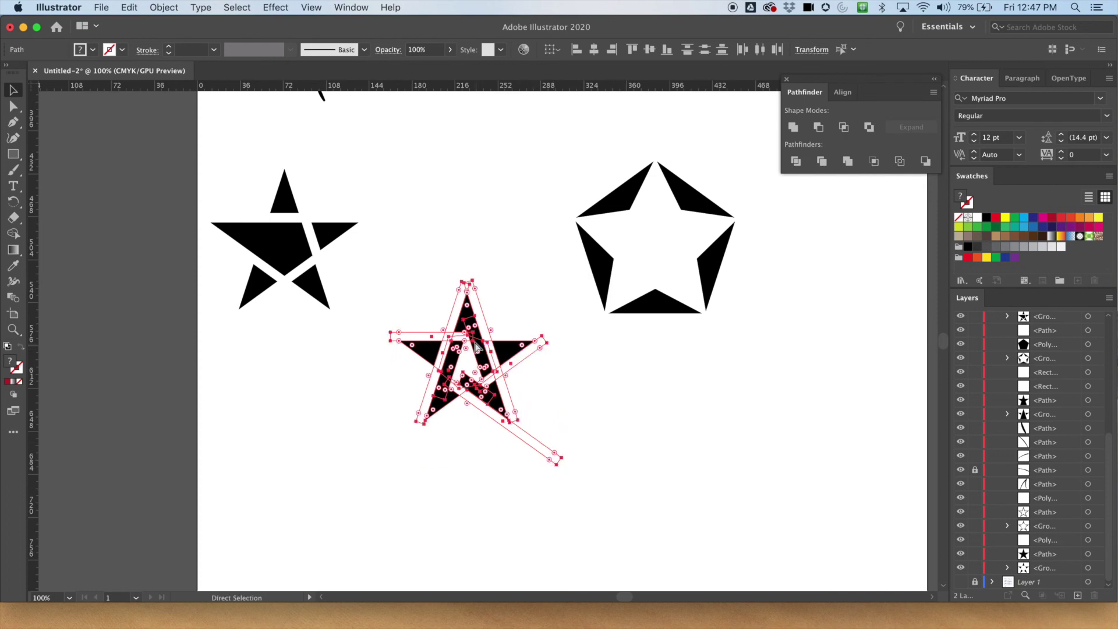
pyautogui.moveTo(397, 283); pyautogui.dragTo(579, 485)
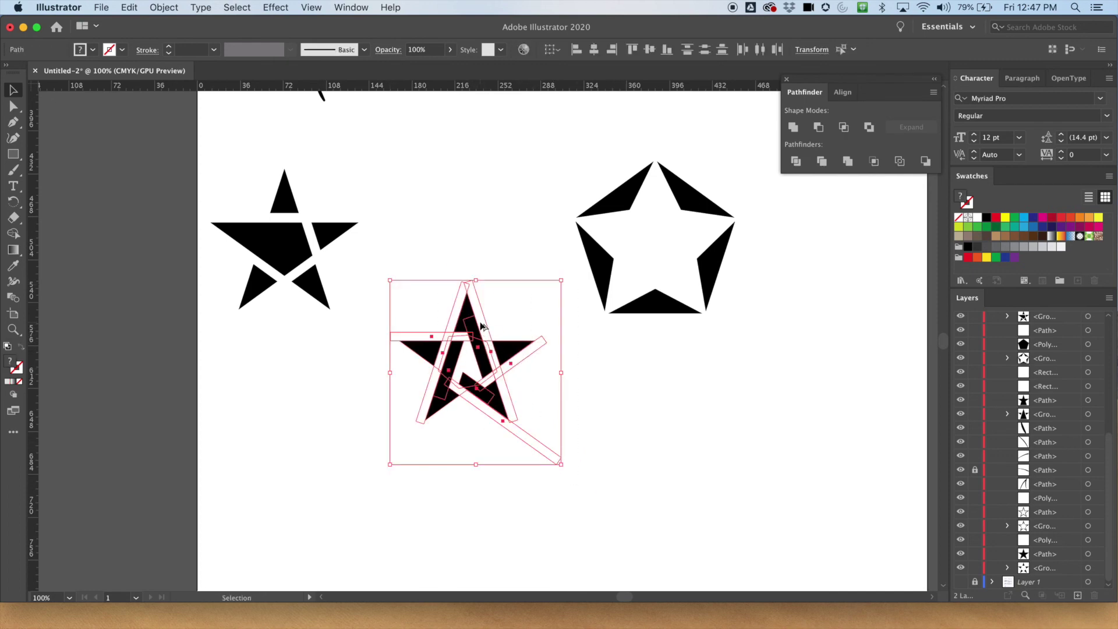
pyautogui.moveTo(478, 327); pyautogui.dragTo(277, 420)
pyautogui.moveTo(95, 352); pyautogui.dragTo(93, 364)
# Examine the original interlocking star's overlapping white strips and black bars up close
pyautogui.moveTo(384, 259); pyautogui.dragTo(561, 466)
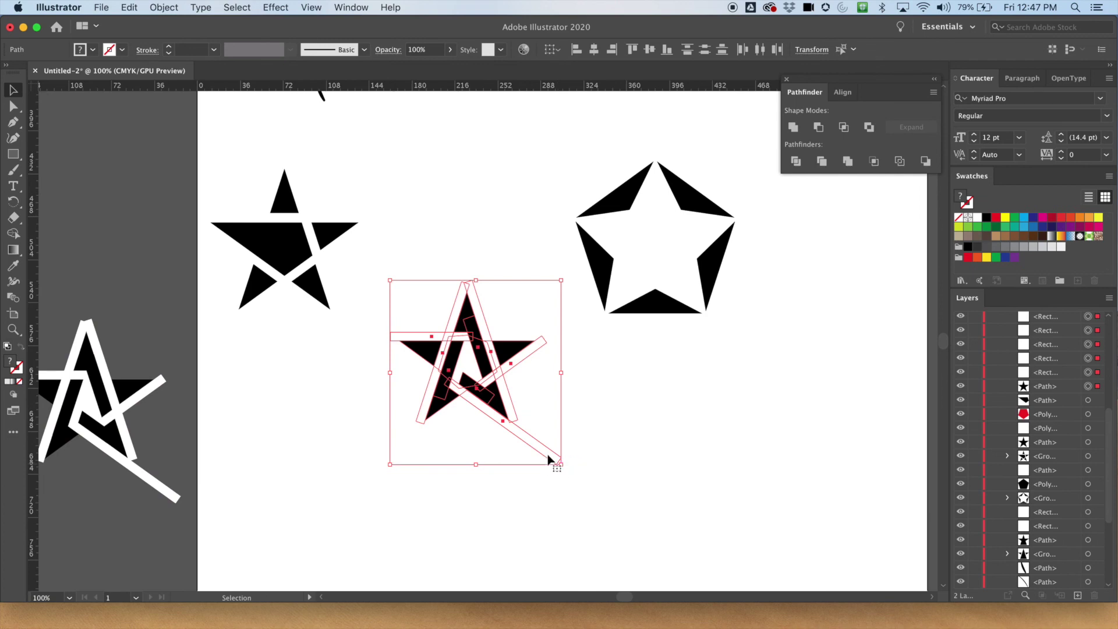
pyautogui.press('a')
pyautogui.press('super+equal')
pyautogui.press('super+equal')
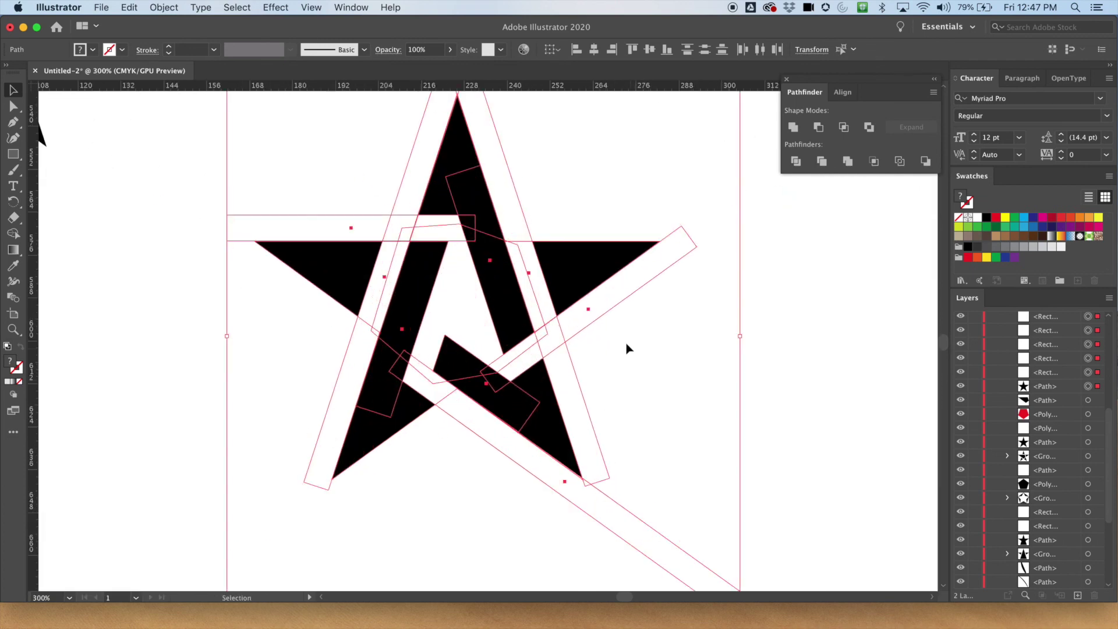
pyautogui.click(710, 359)
pyautogui.moveTo(743, 387); pyautogui.dragTo(579, 399)
pyautogui.press('super+minus')
pyautogui.press('super+minus')
pyautogui.press('super+minus')
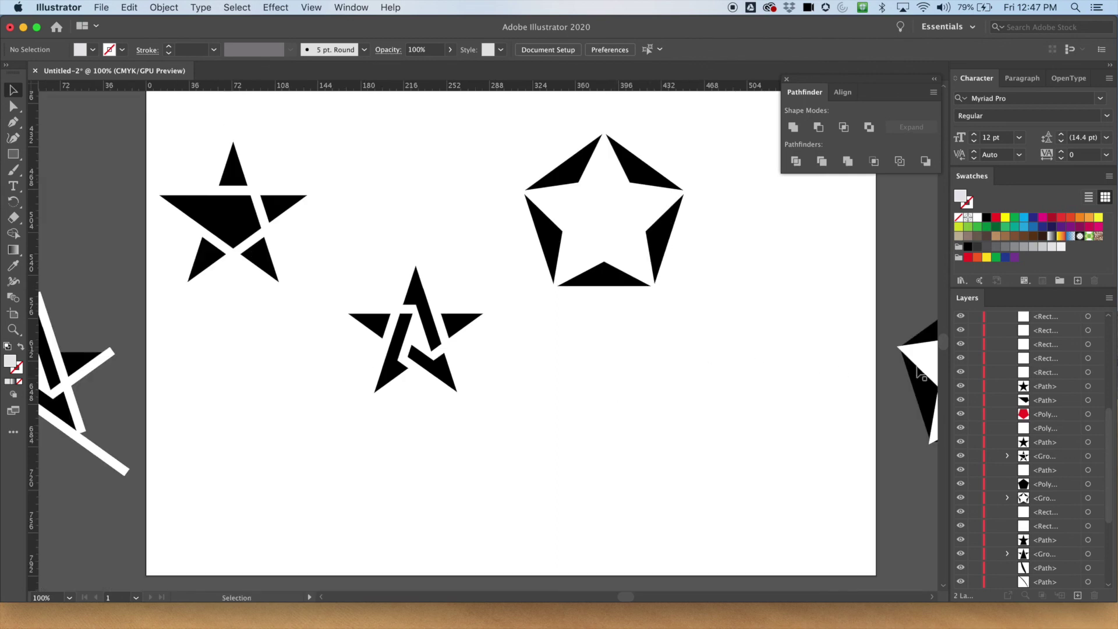
# Hide the star copy's objects in Layer 2 along with the original star's bars, center shape and all but one white strip
pyautogui.moveTo(1109, 405); pyautogui.dragTo(1108, 324)
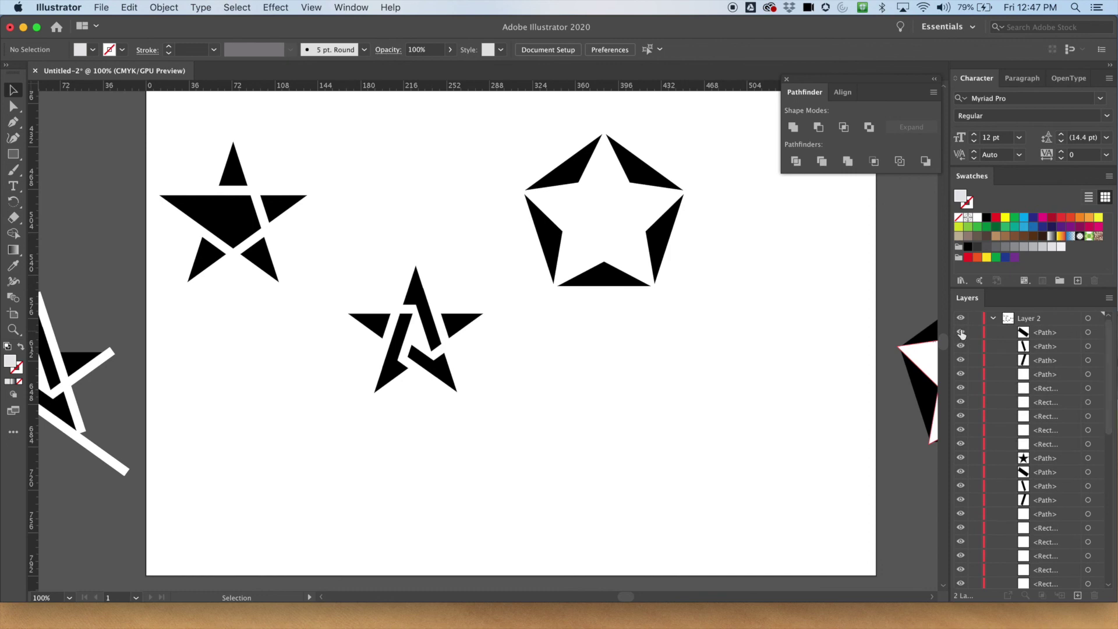
pyautogui.moveTo(961, 333); pyautogui.dragTo(959, 570)
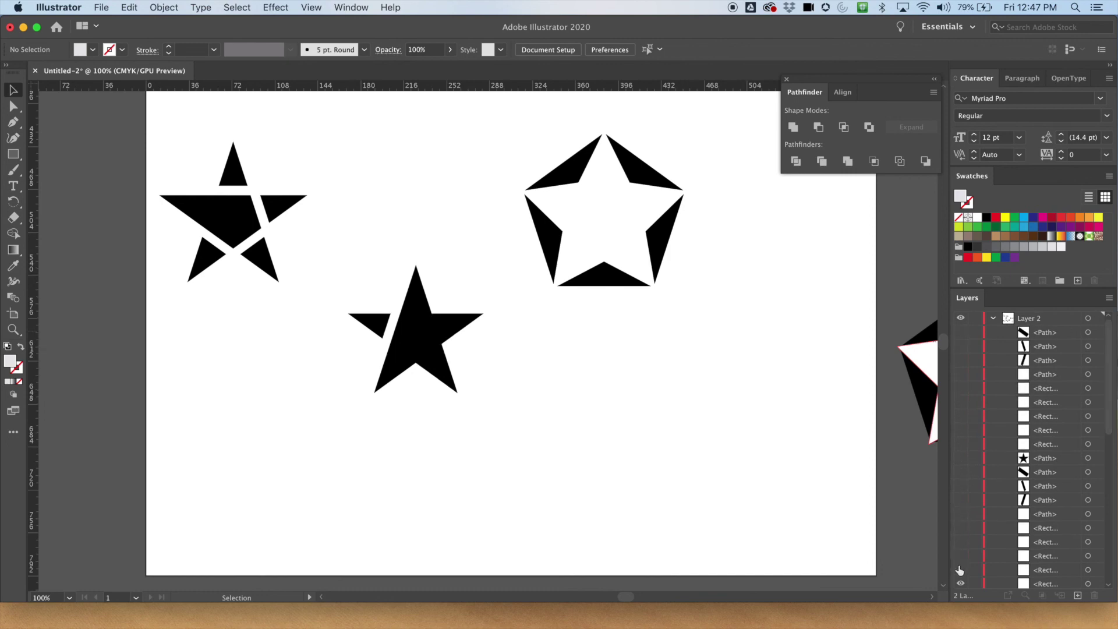
pyautogui.moveTo(1107, 426); pyautogui.dragTo(1108, 473)
pyautogui.click(961, 473)
pyautogui.click(960, 473)
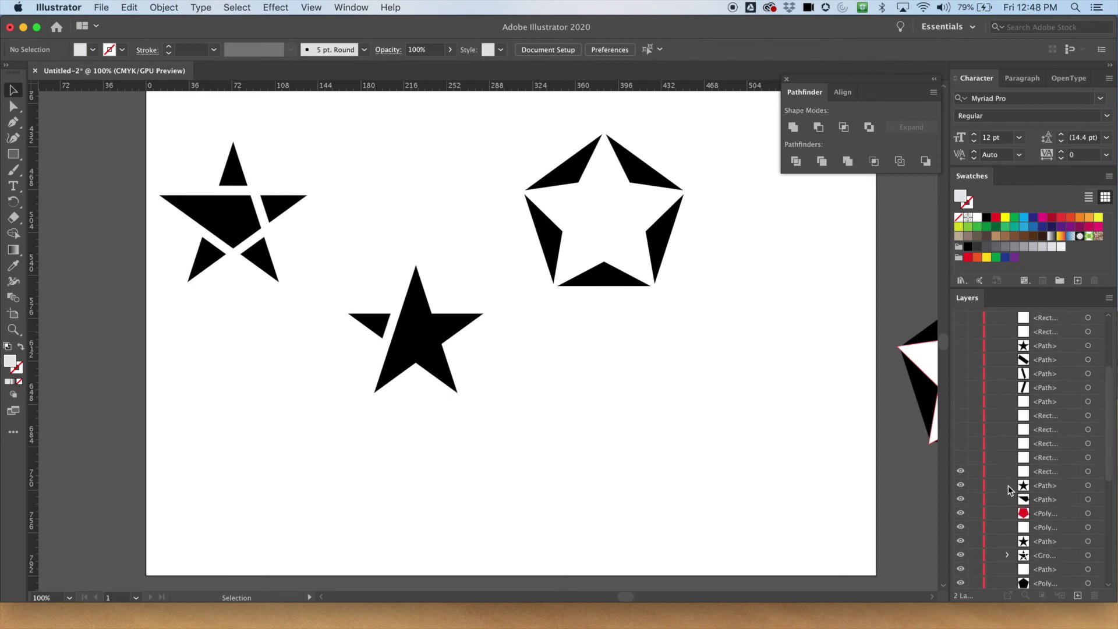
# Show the original star's four hidden white strips and its white center shape again, keeping the black bars hidden
pyautogui.click(960, 458)
pyautogui.click(960, 444)
pyautogui.click(961, 431)
pyautogui.click(961, 416)
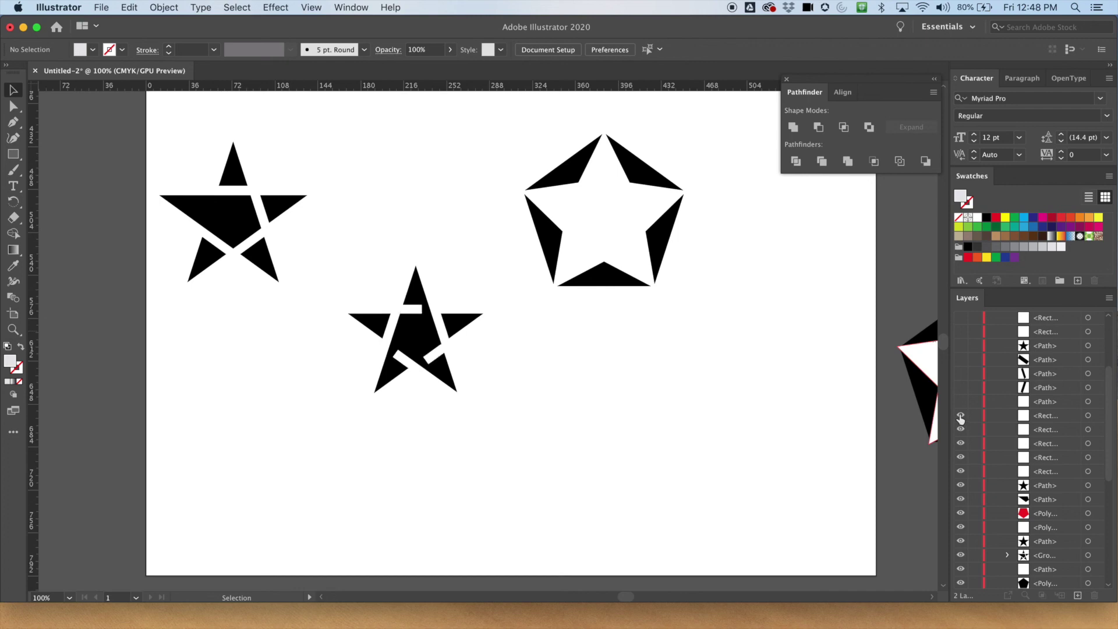
pyautogui.click(960, 401)
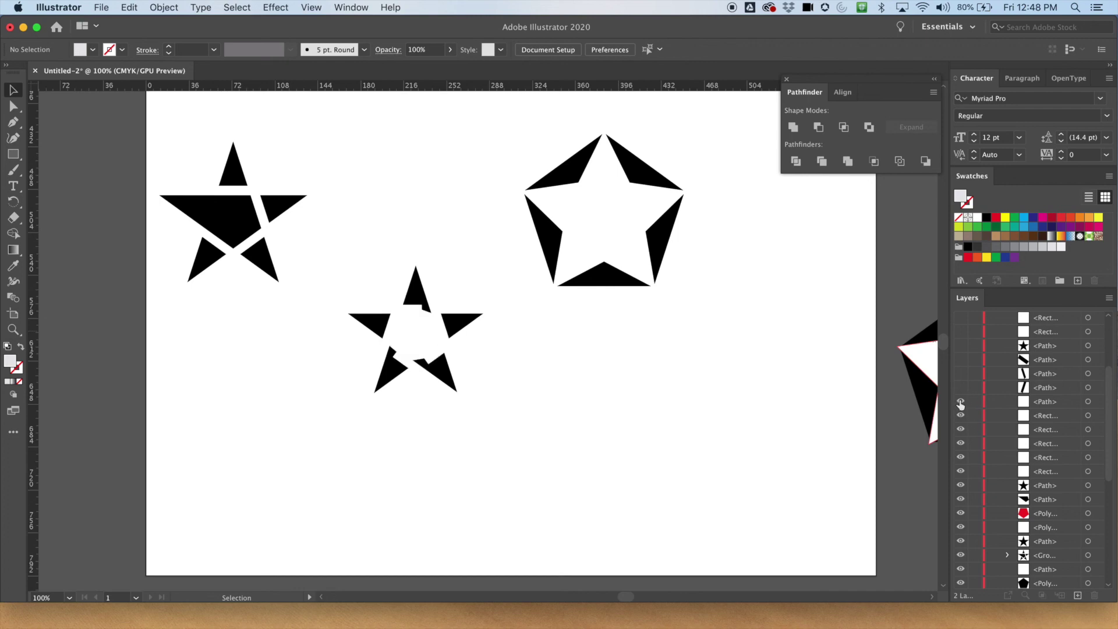
pyautogui.click(962, 389)
pyautogui.click(961, 389)
# Subtract the white strips and white center shape from the original black star with Minus Front
pyautogui.moveTo(324, 279); pyautogui.dragTo(511, 432)
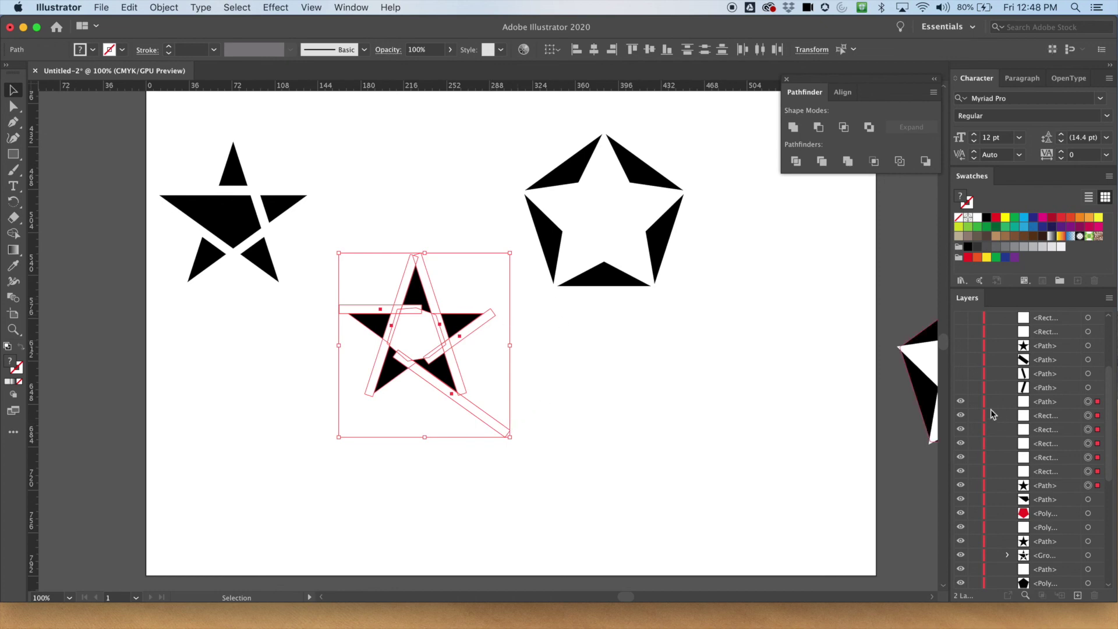
pyautogui.click(651, 439)
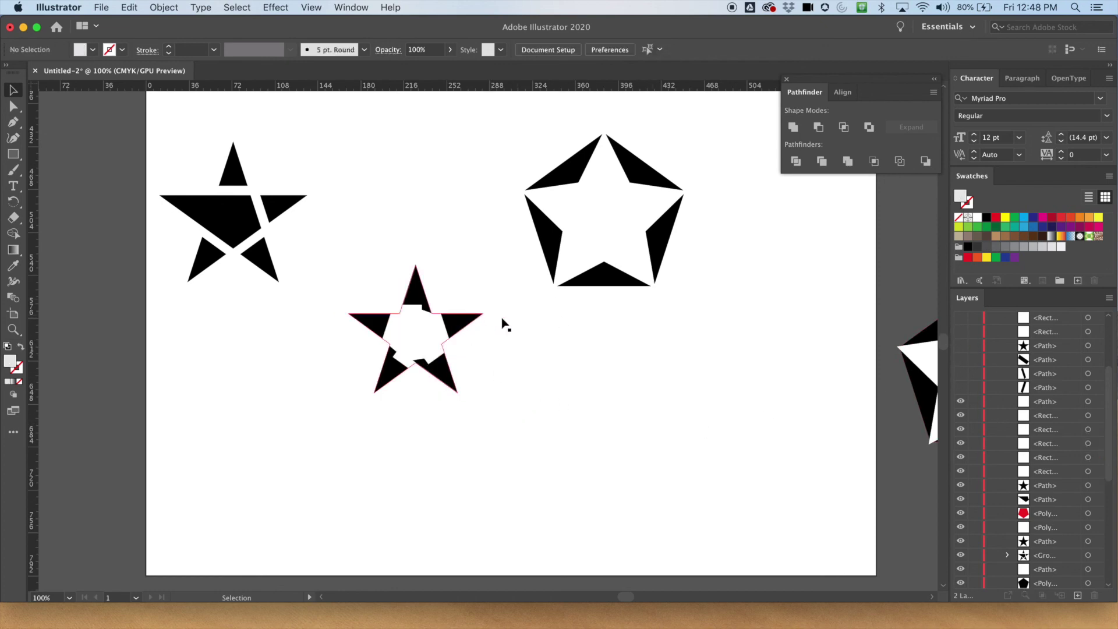
pyautogui.moveTo(347, 280); pyautogui.dragTo(481, 417)
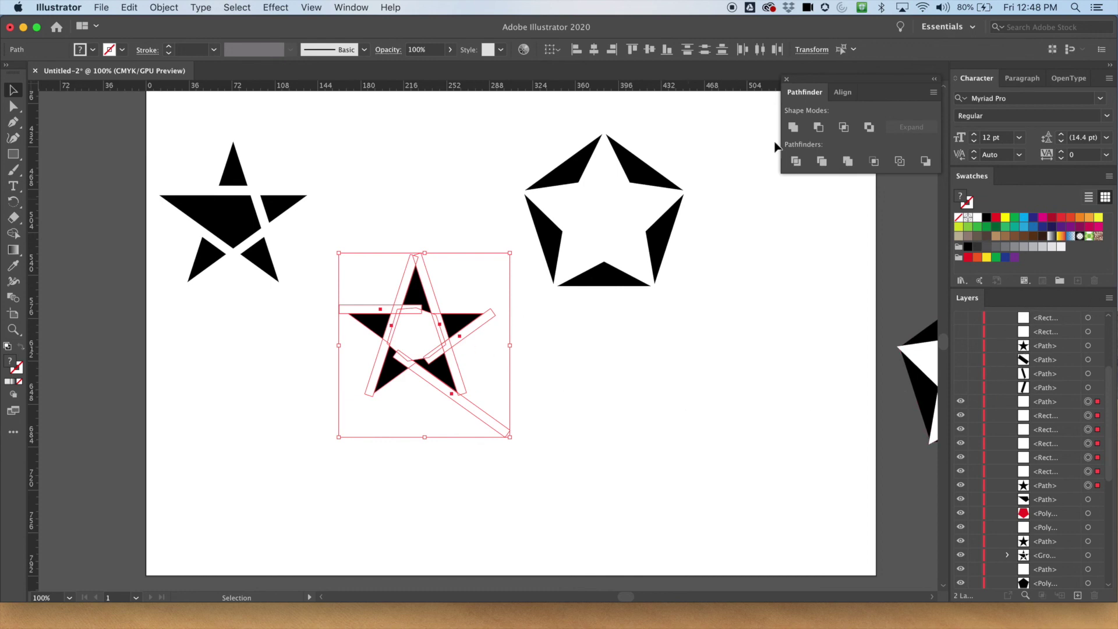
pyautogui.click(818, 128)
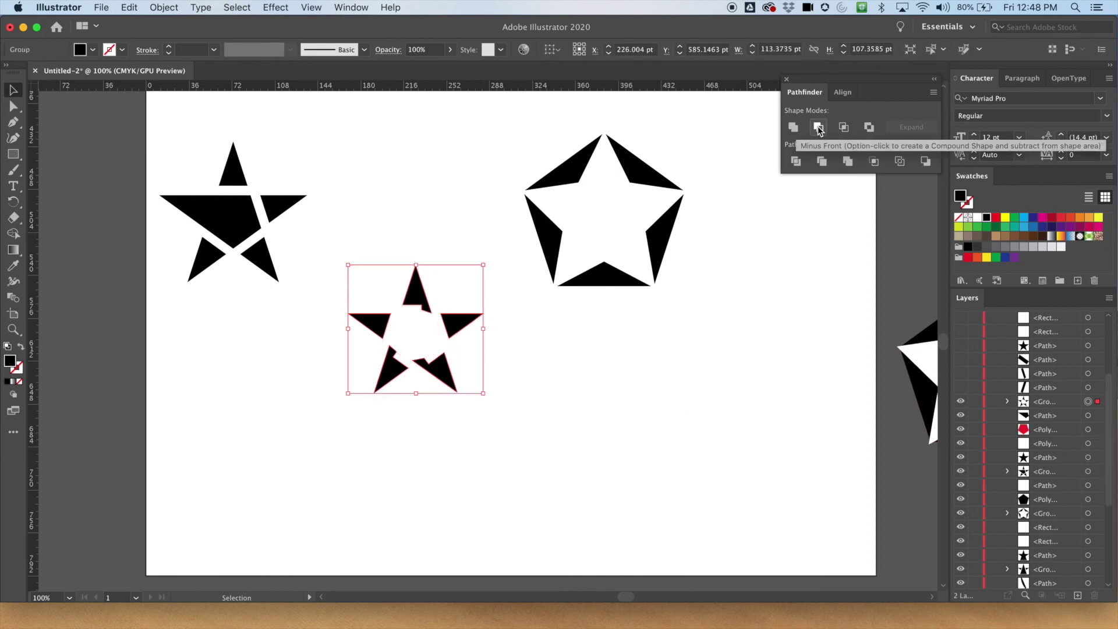
pyautogui.click(430, 239)
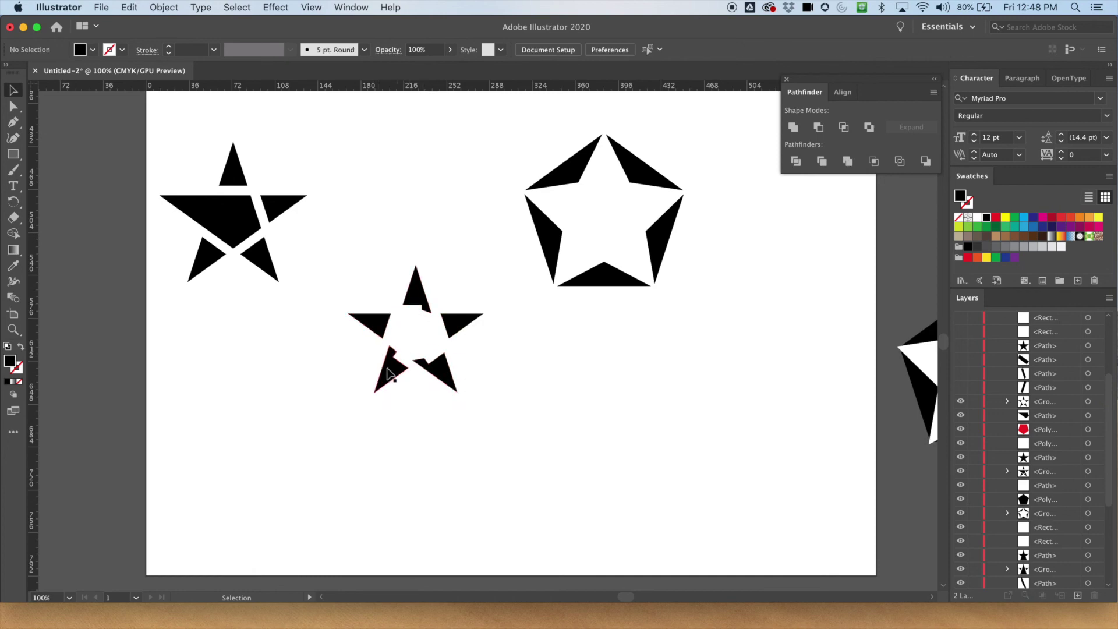
# Expand the cut star's group in the layer list and show the left diagonal black bar above it
pyautogui.click(960, 404)
pyautogui.click(960, 404)
pyautogui.click(1007, 401)
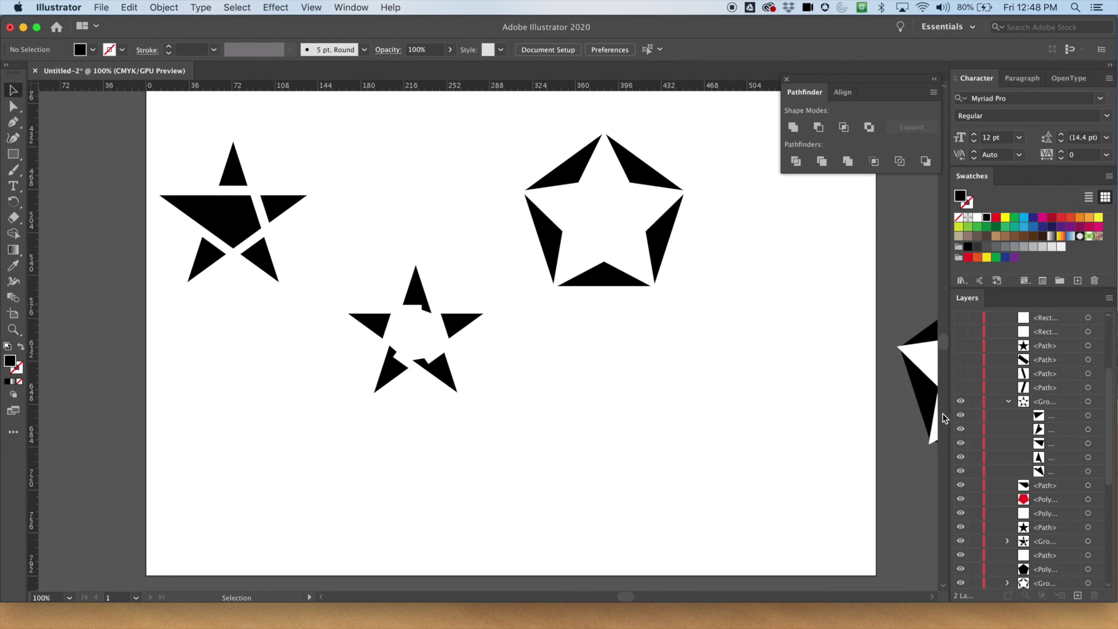
pyautogui.click(960, 388)
pyautogui.click(960, 387)
pyautogui.click(960, 388)
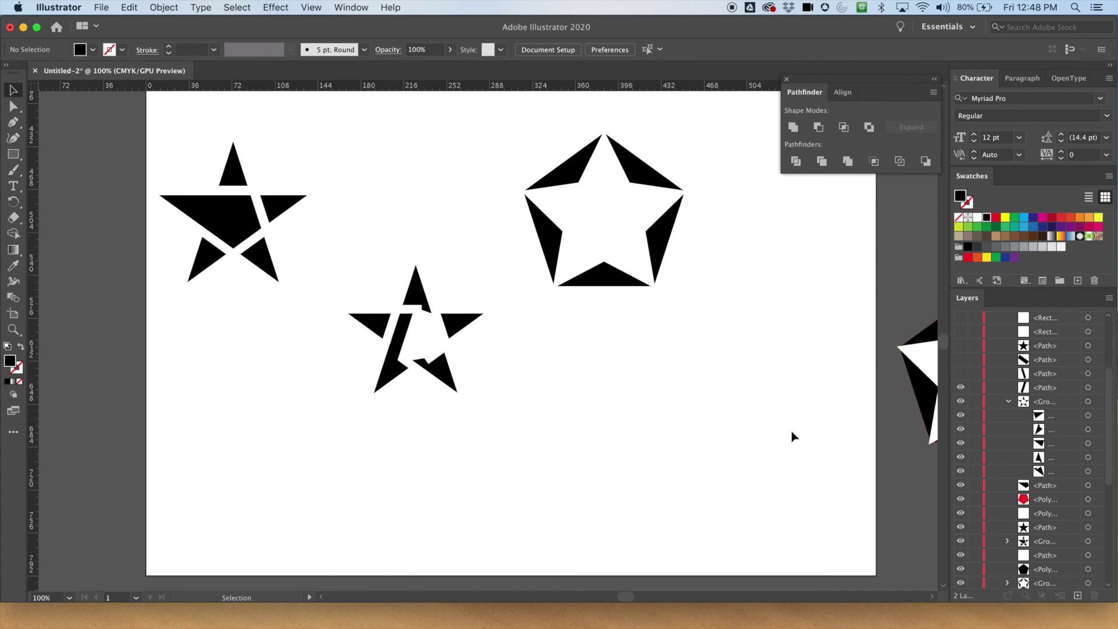
# Unite the left diagonal bar with only the star's lower-left point into one shape
pyautogui.click(397, 342)
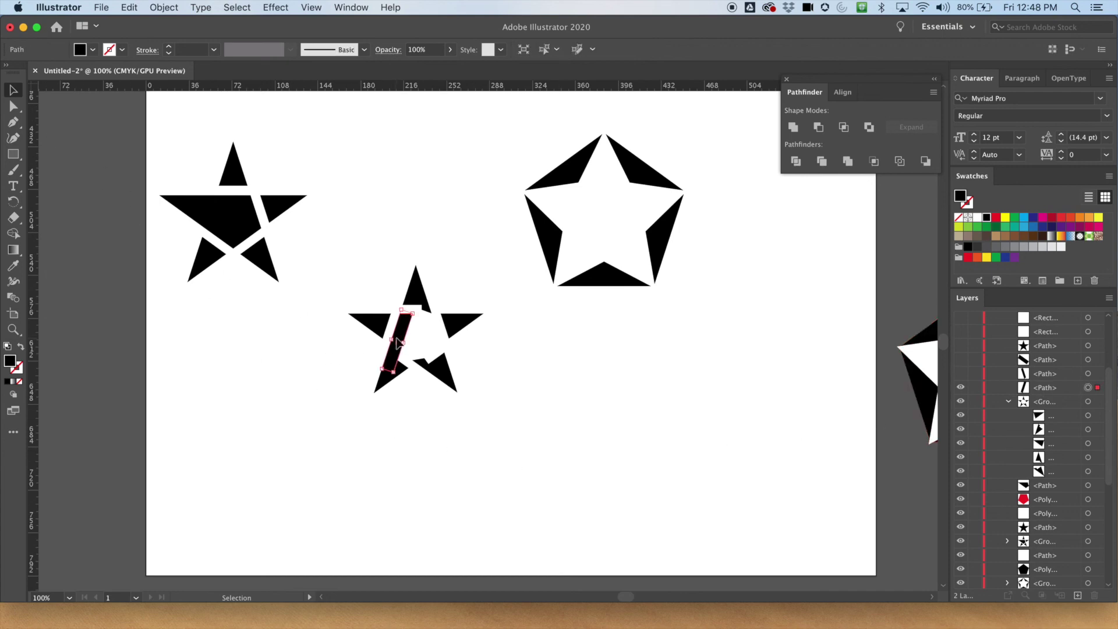
pyautogui.keyDown('shift'); pyautogui.click(385, 384); pyautogui.keyUp('shift')
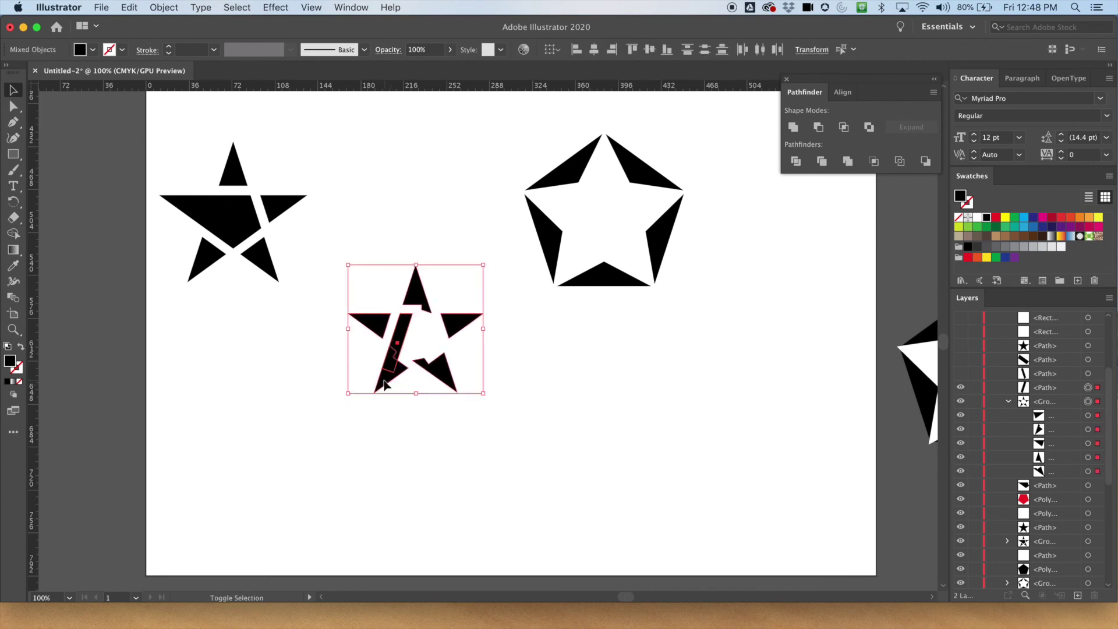
pyautogui.click(13, 107)
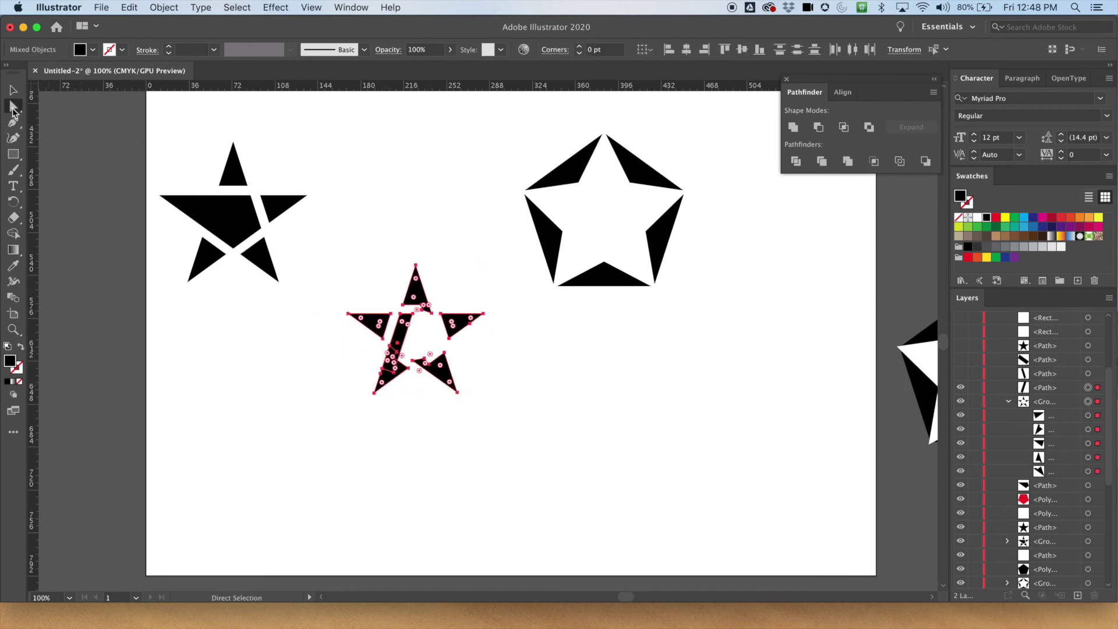
pyautogui.click(257, 379)
pyautogui.click(390, 376)
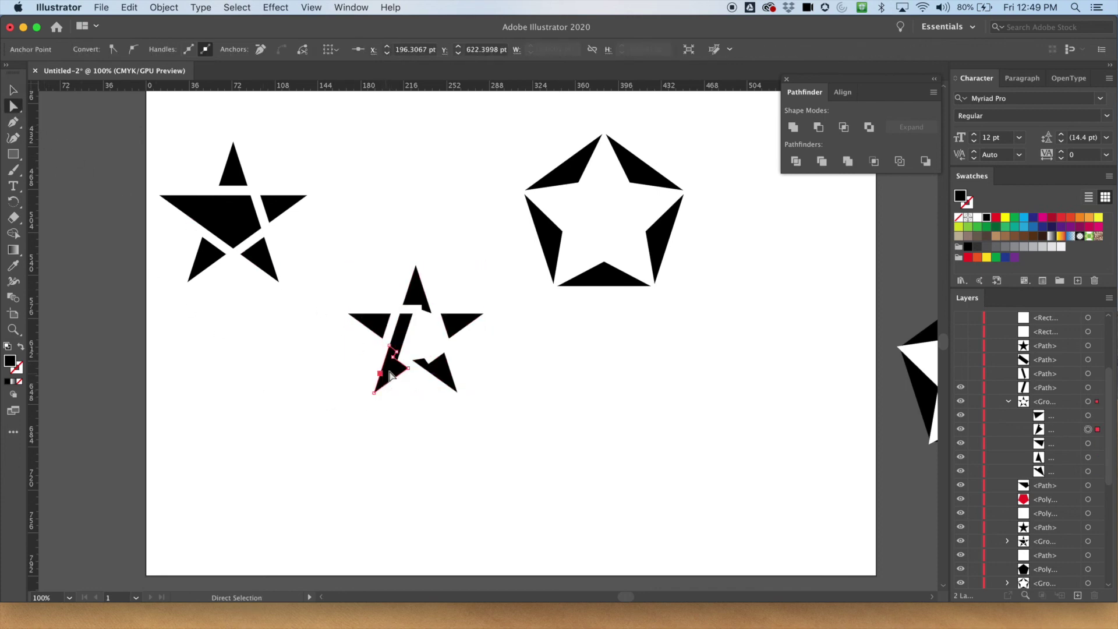
pyautogui.keyDown('shift'); pyautogui.click(403, 333); pyautogui.keyUp('shift')
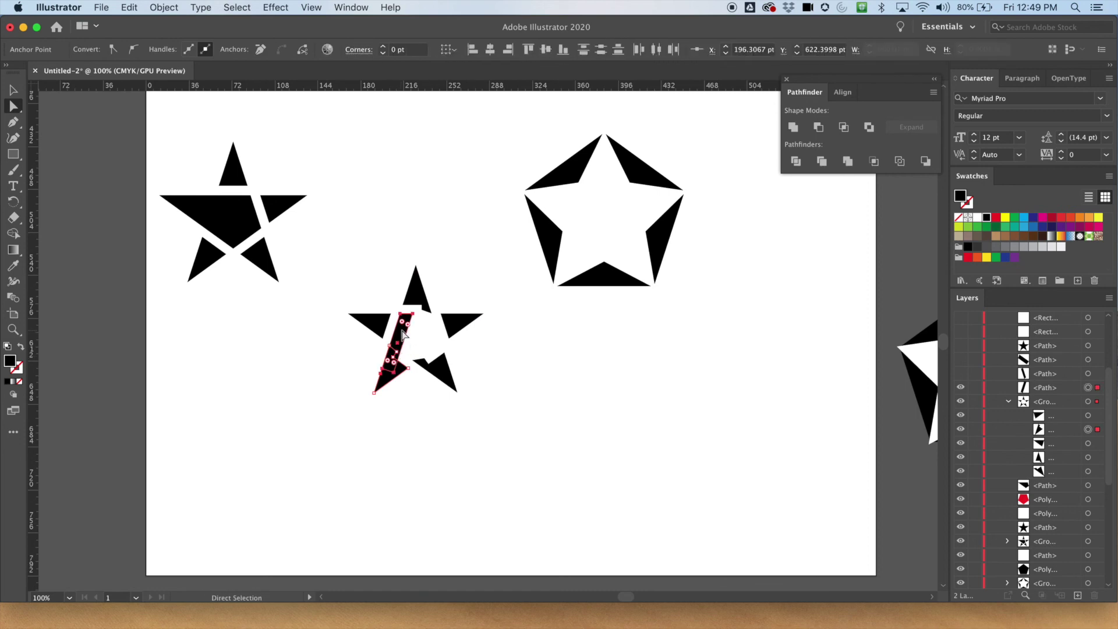
pyautogui.click(792, 128)
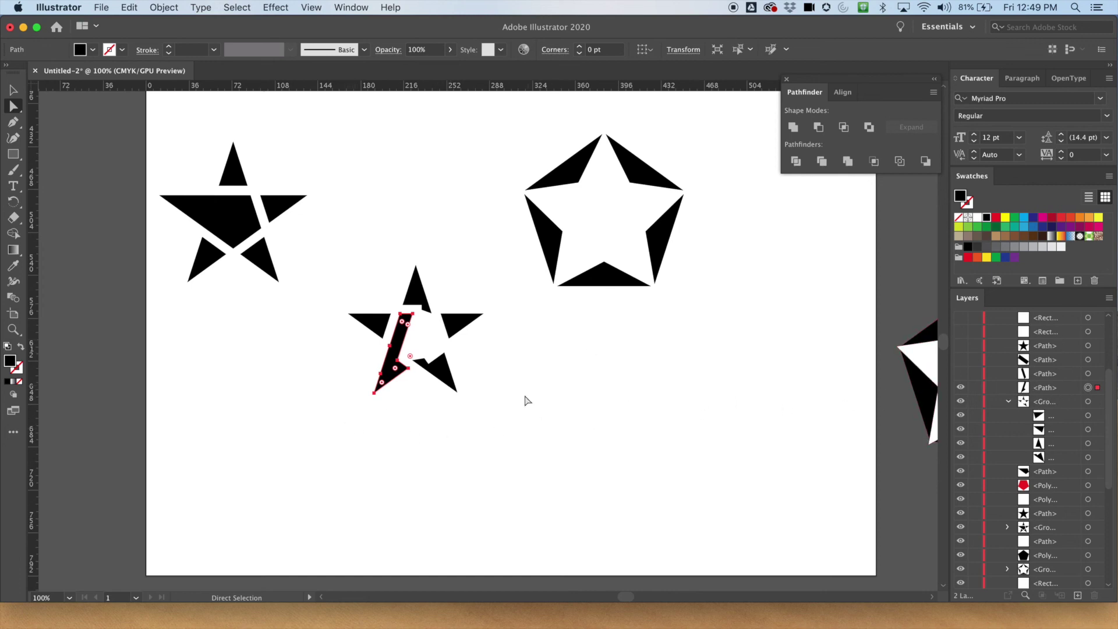
pyautogui.click(390, 408)
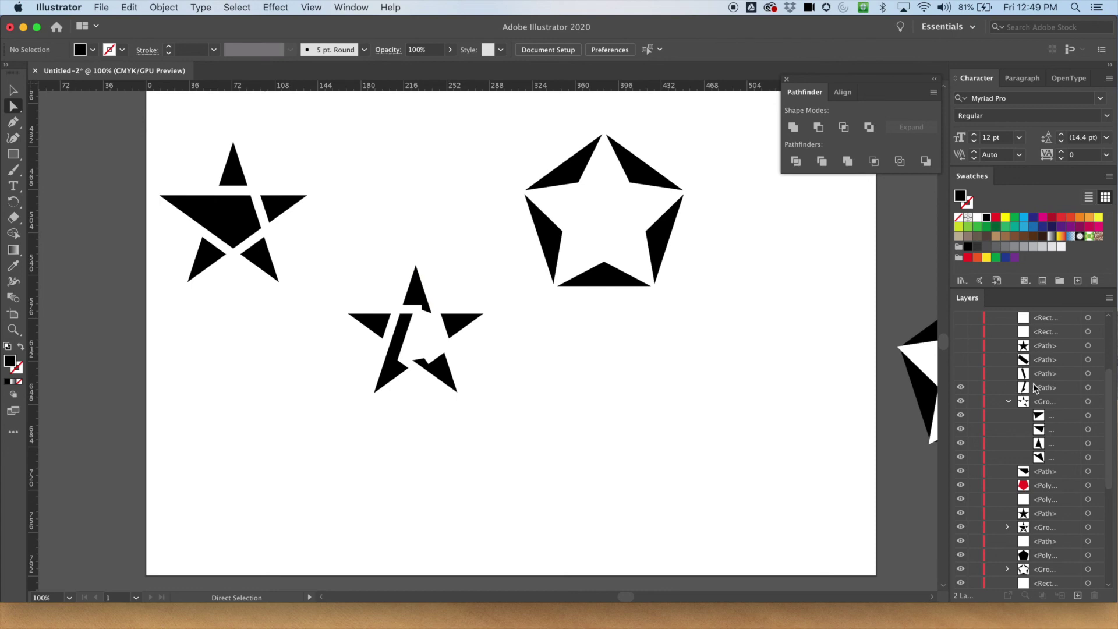
# Move the united left leg into the star's group, then show the right diagonal bar and move it into the group too
pyautogui.moveTo(1034, 388); pyautogui.dragTo(994, 406)
pyautogui.click(961, 374)
pyautogui.click(1046, 374)
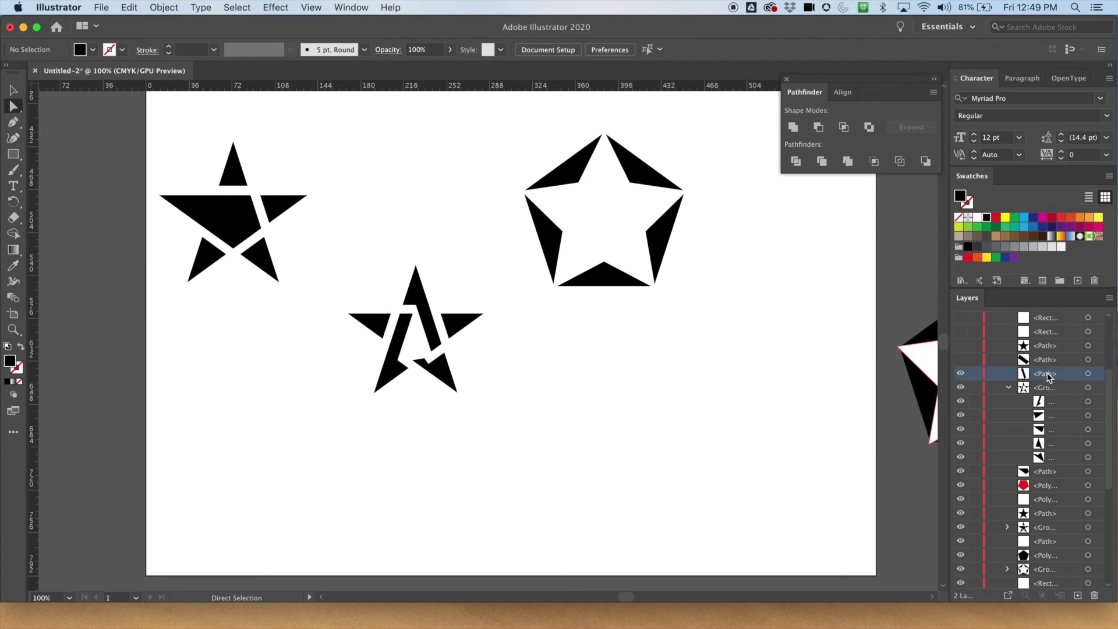
pyautogui.moveTo(1052, 378); pyautogui.dragTo(1052, 398)
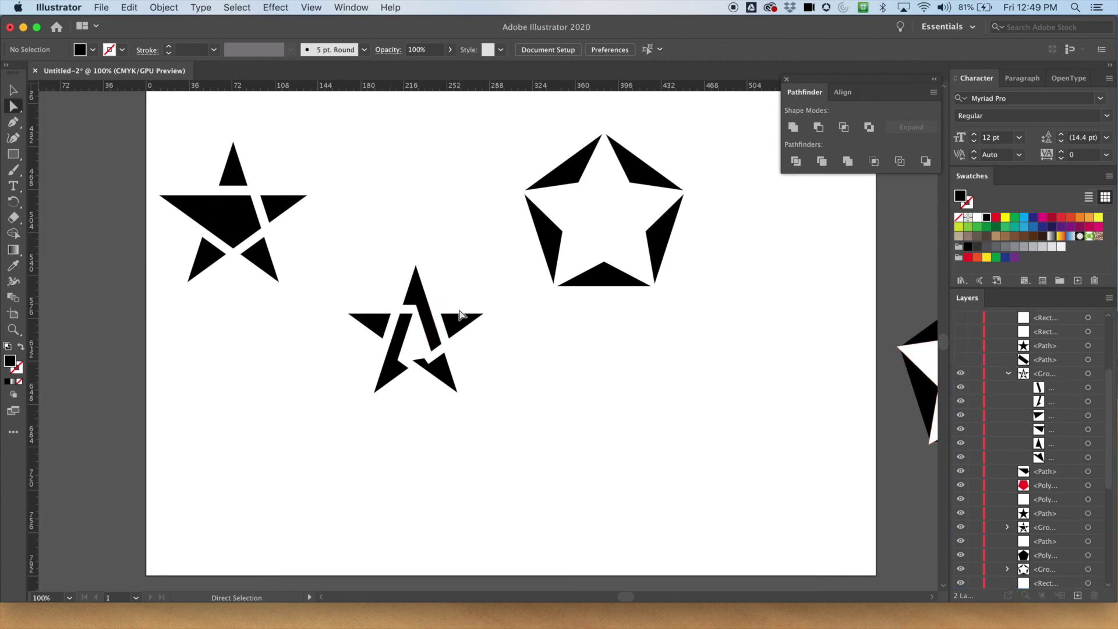
# Unite the right diagonal bar with the star's top point into one shape
pyautogui.click(417, 286)
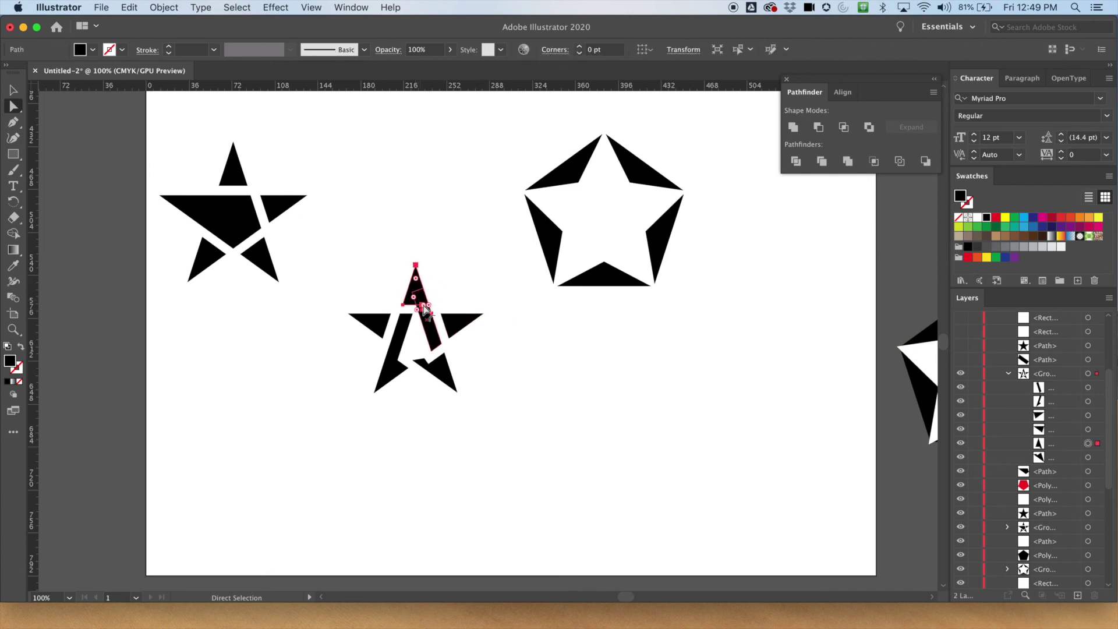
pyautogui.keyDown('shift'); pyautogui.click(433, 341); pyautogui.keyUp('shift')
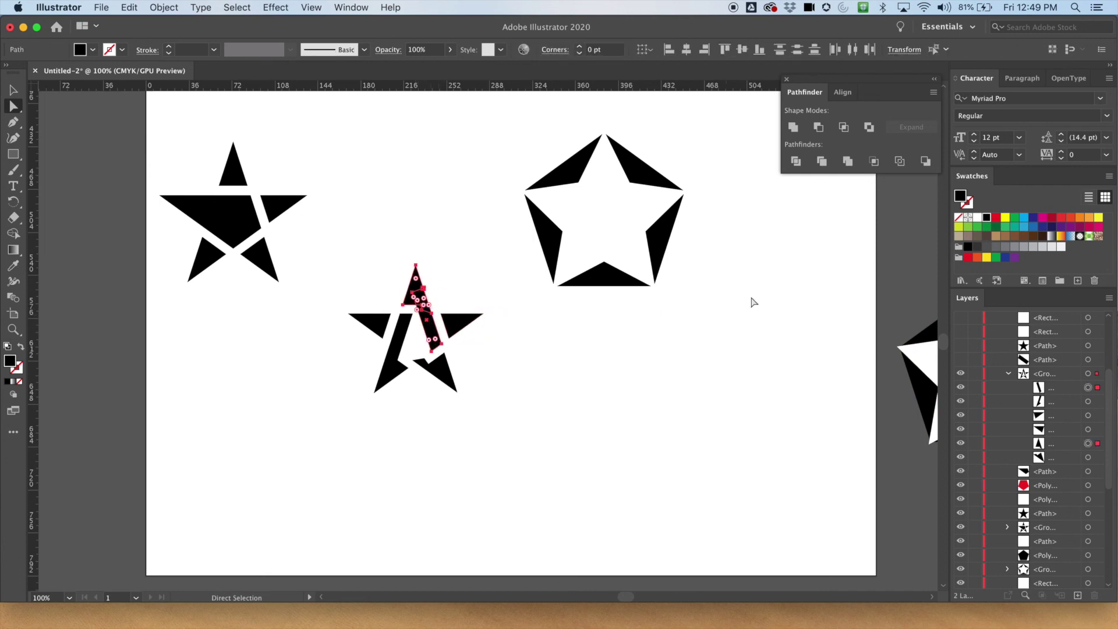
pyautogui.click(793, 127)
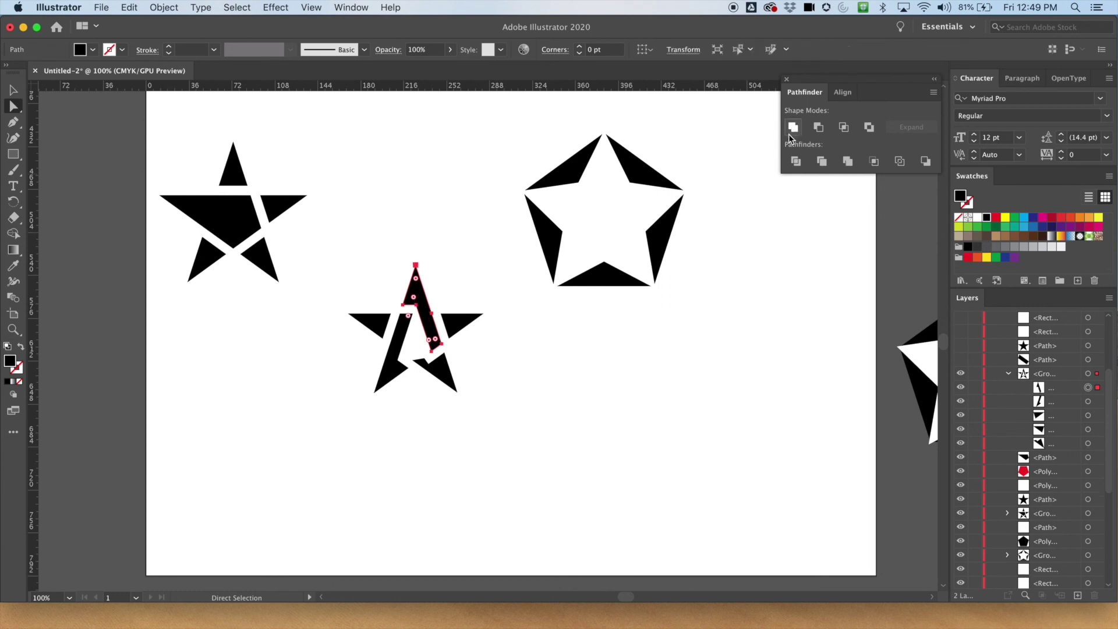
pyautogui.click(715, 395)
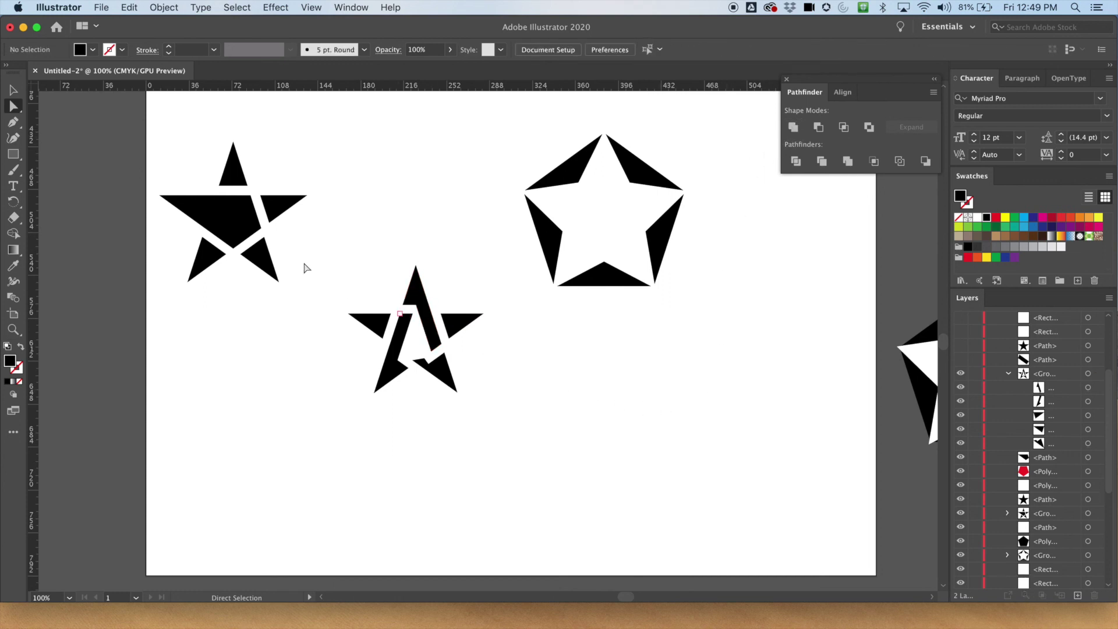
# Show the lower black bar and move it into the star's group
pyautogui.click(961, 359)
pyautogui.moveTo(1049, 359); pyautogui.dragTo(1057, 406)
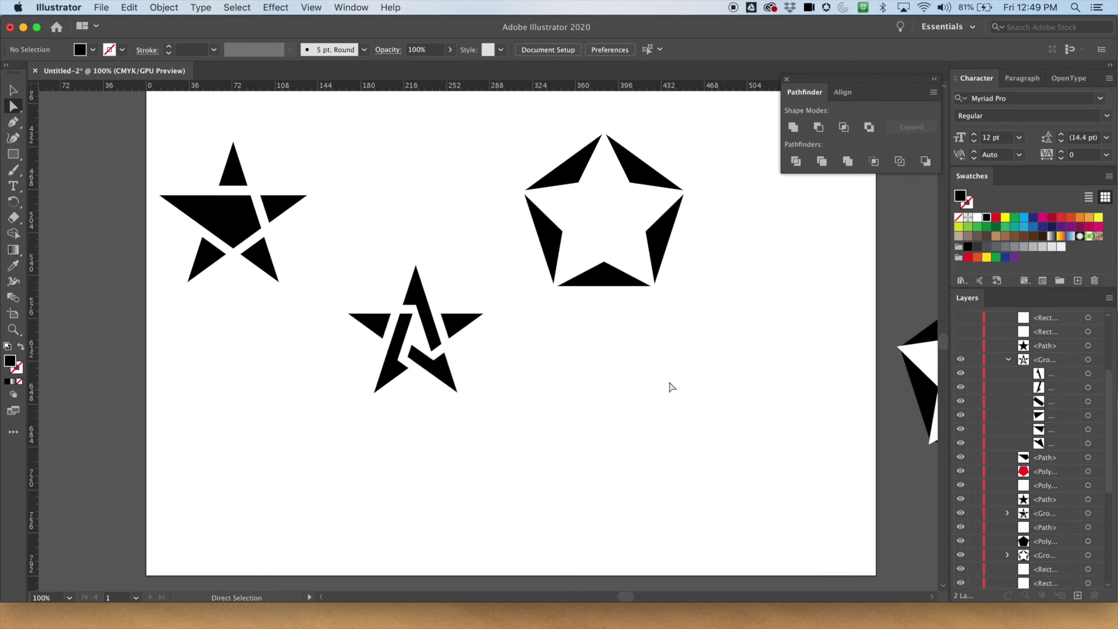
# Unite the lower black bar with the star's lower-right point into one shape
pyautogui.click(426, 367)
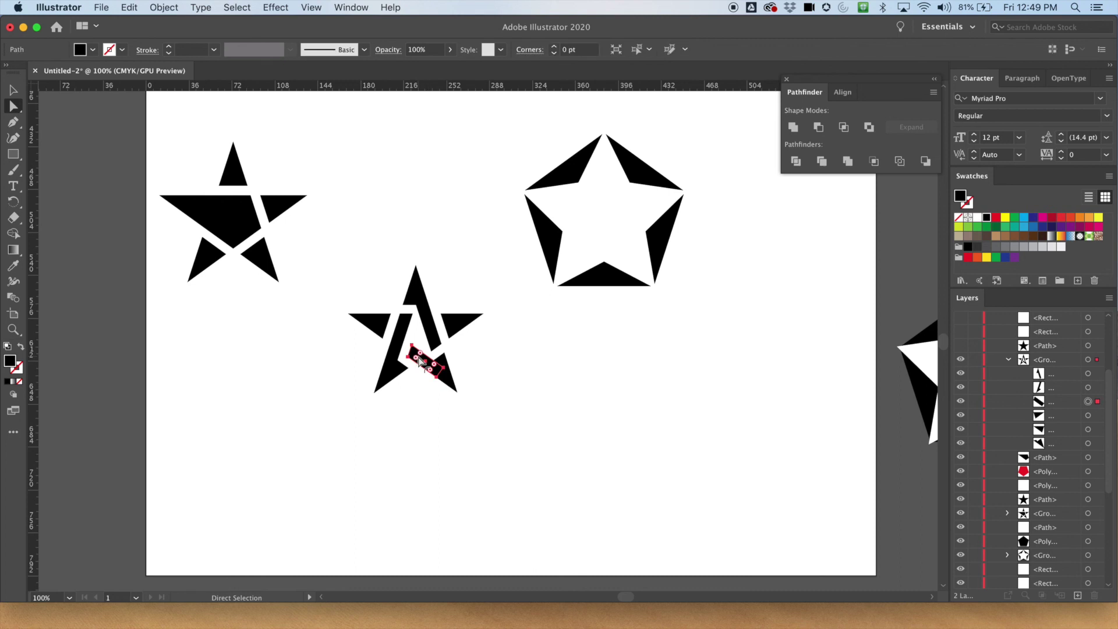
pyautogui.keyDown('shift'); pyautogui.click(451, 387); pyautogui.keyUp('shift')
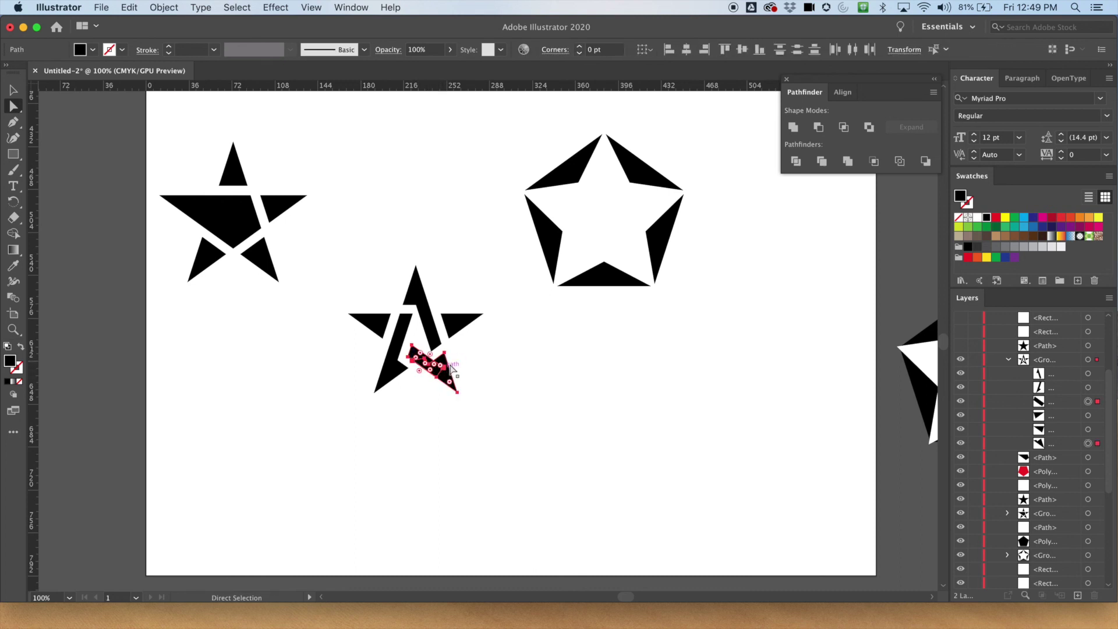
pyautogui.press('super+equal')
pyautogui.press('super+equal')
pyautogui.press('super+equal')
pyautogui.press('super+equal')
pyautogui.press('super+equal')
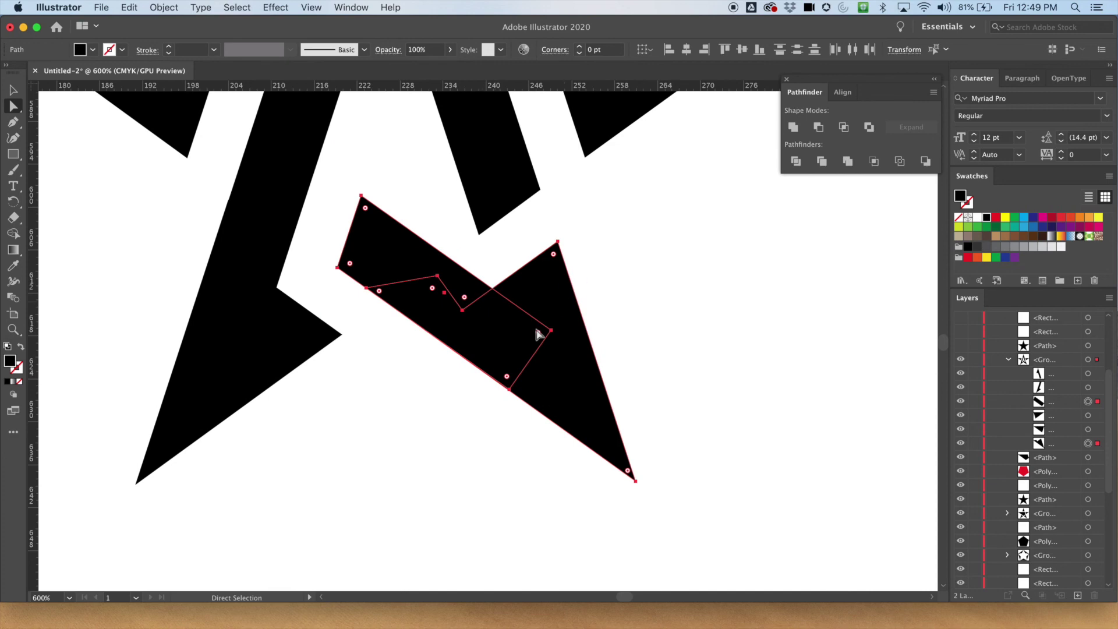
pyautogui.click(624, 307)
pyautogui.moveTo(633, 196); pyautogui.dragTo(591, 317)
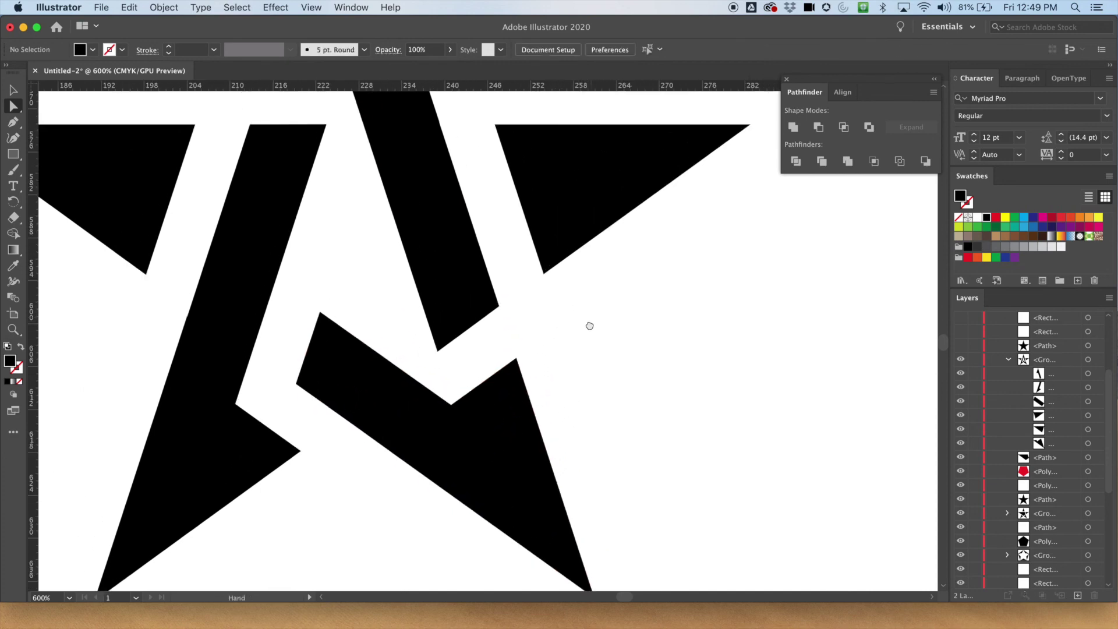
pyautogui.click(13, 91)
pyautogui.click(605, 205)
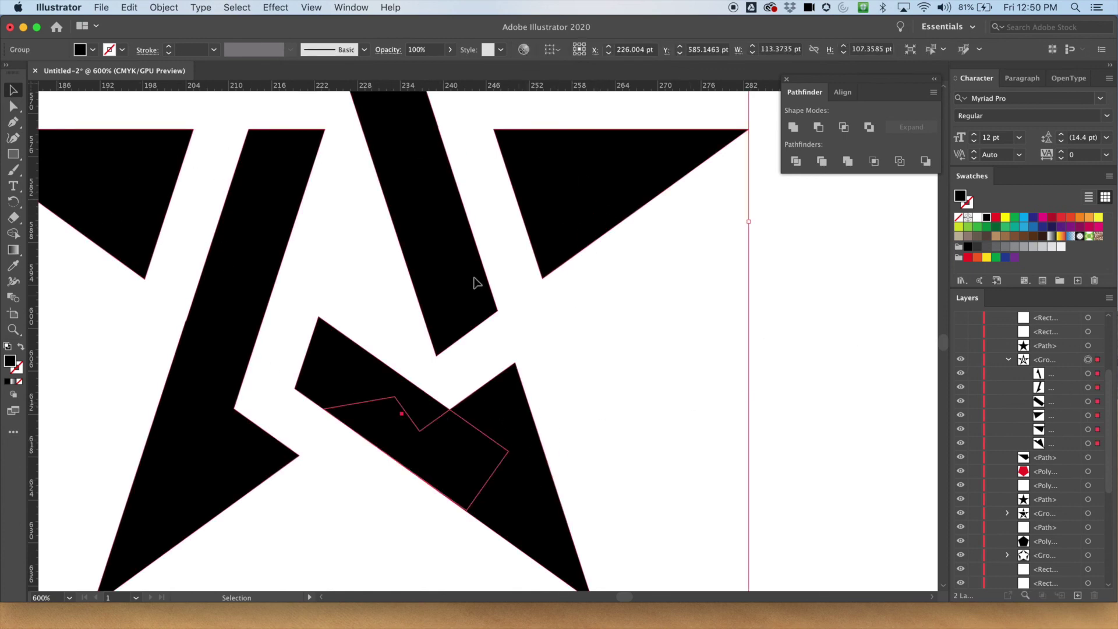
pyautogui.click(13, 107)
pyautogui.click(605, 370)
pyautogui.click(513, 414)
pyautogui.keyDown('shift'); pyautogui.click(351, 369); pyautogui.keyUp('shift')
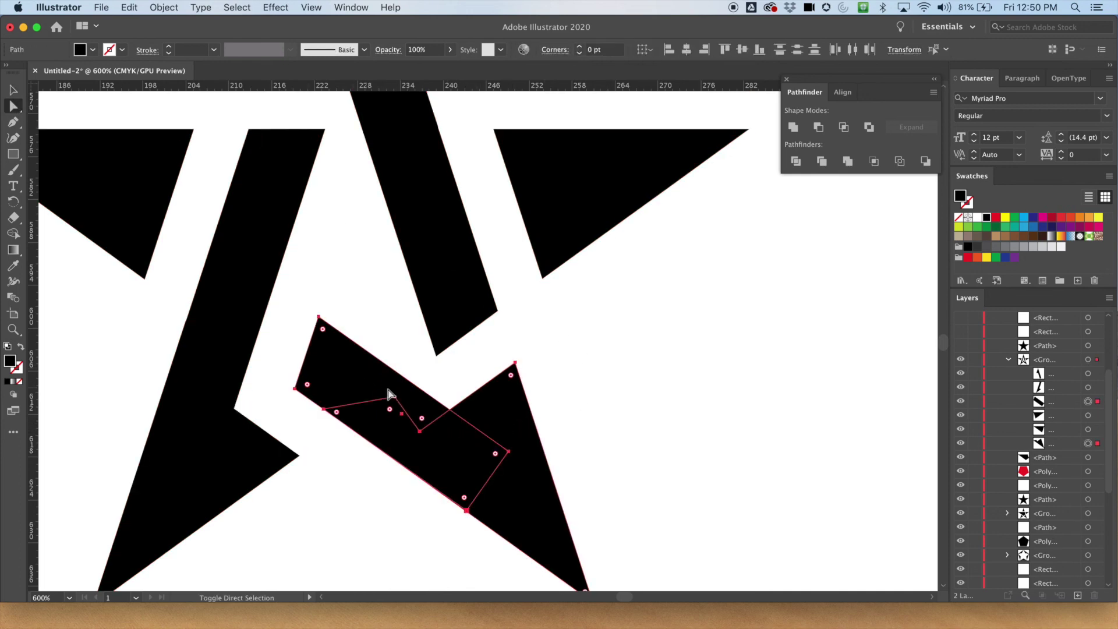
pyautogui.click(792, 128)
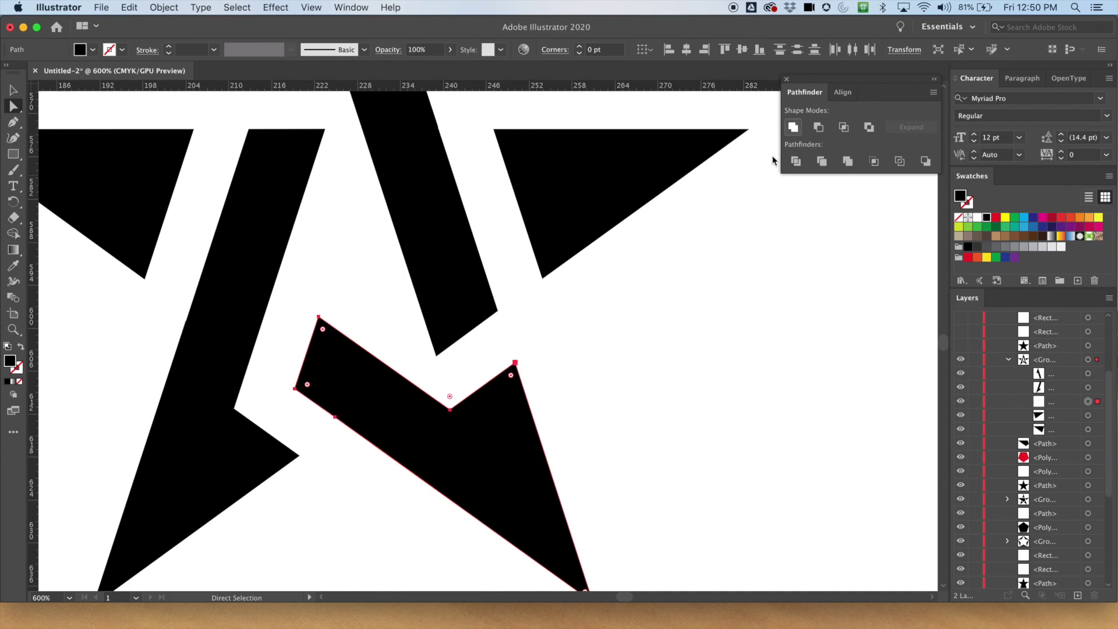
# Check the interlocking star's group by hiding and showing it again, and collapse the group in the layer list
pyautogui.press('super+minus')
pyautogui.press('super+minus')
pyautogui.press('super+minus')
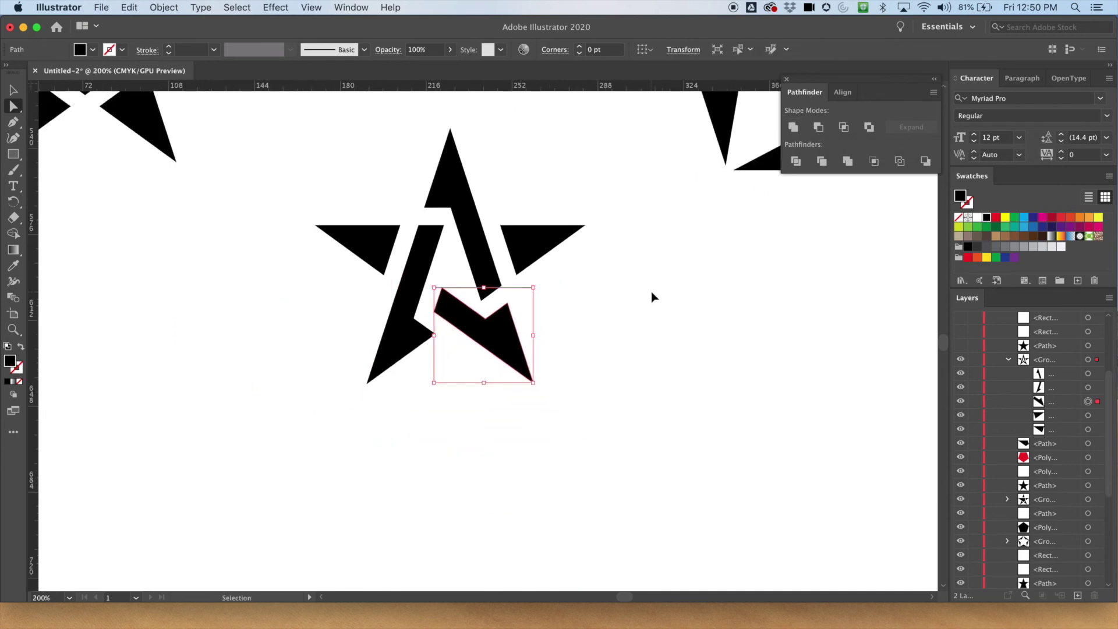
pyautogui.click(961, 359)
pyautogui.click(961, 359)
pyautogui.click(1009, 361)
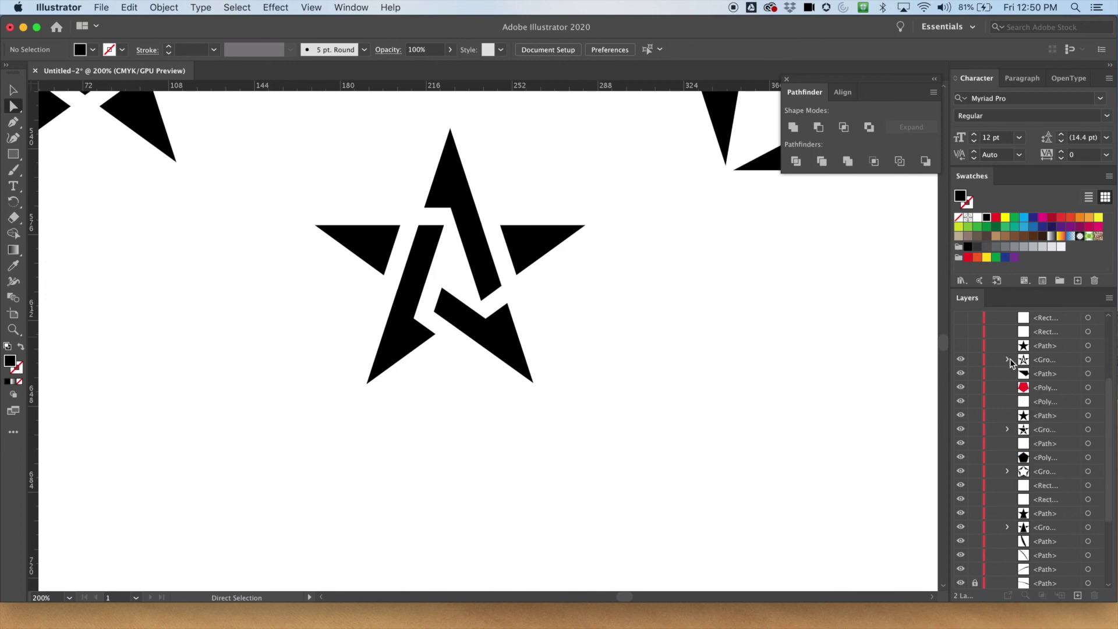
# Look over the interlocking star and the other logo variations on the artboard
pyautogui.press('v')
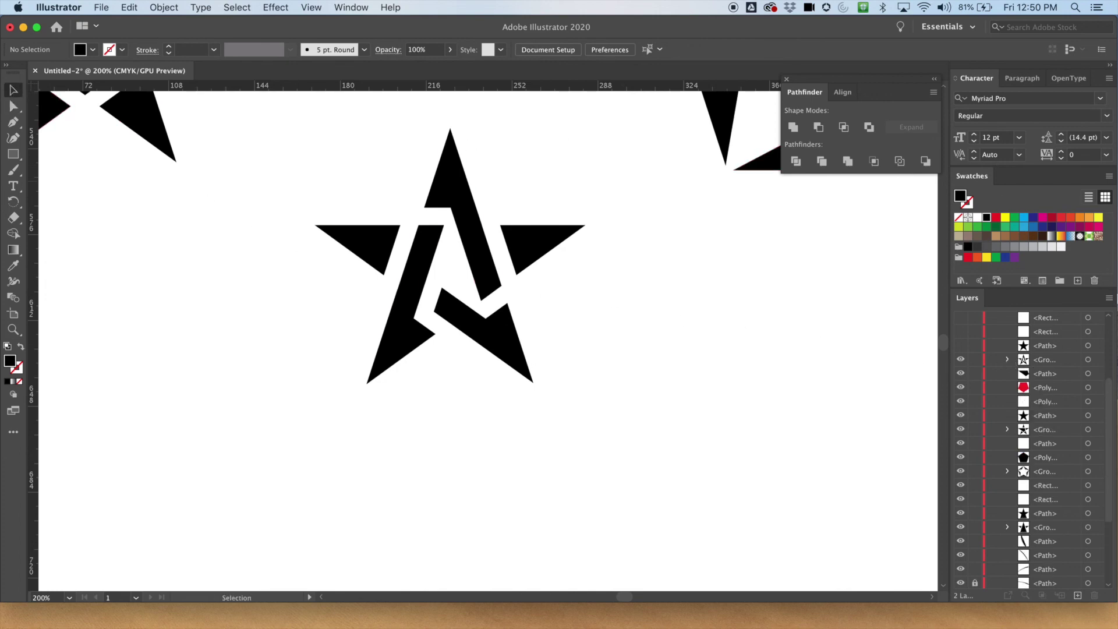
pyautogui.moveTo(1109, 393); pyautogui.dragTo(1109, 310)
pyautogui.scroll(-4, 1075, 372)
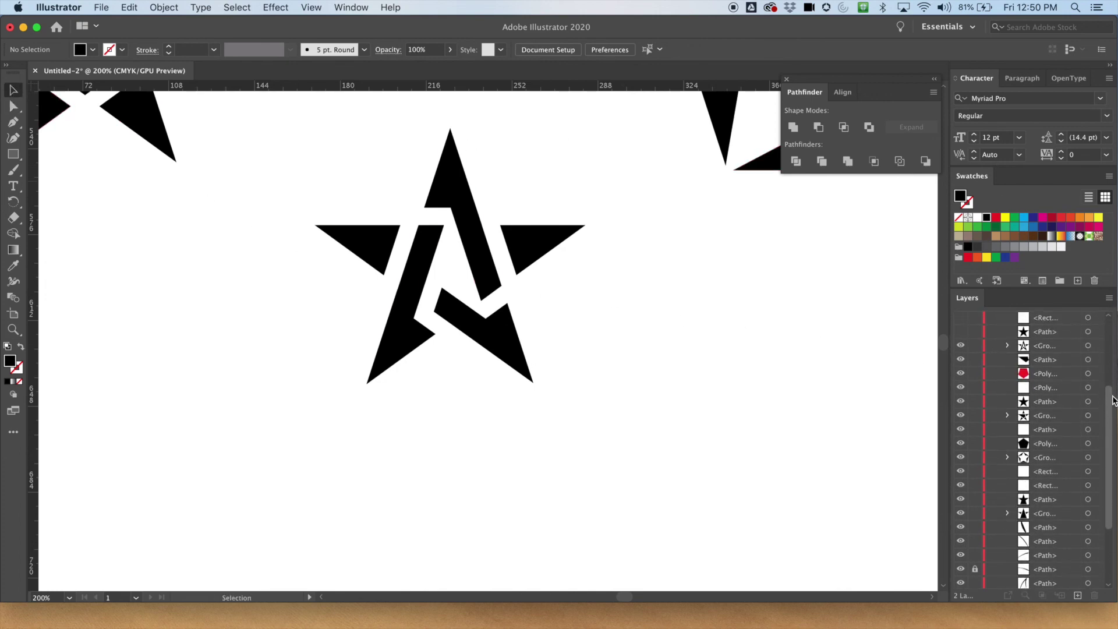
pyautogui.moveTo(275, 169); pyautogui.dragTo(574, 406)
pyautogui.click(624, 331)
pyautogui.press('super+minus')
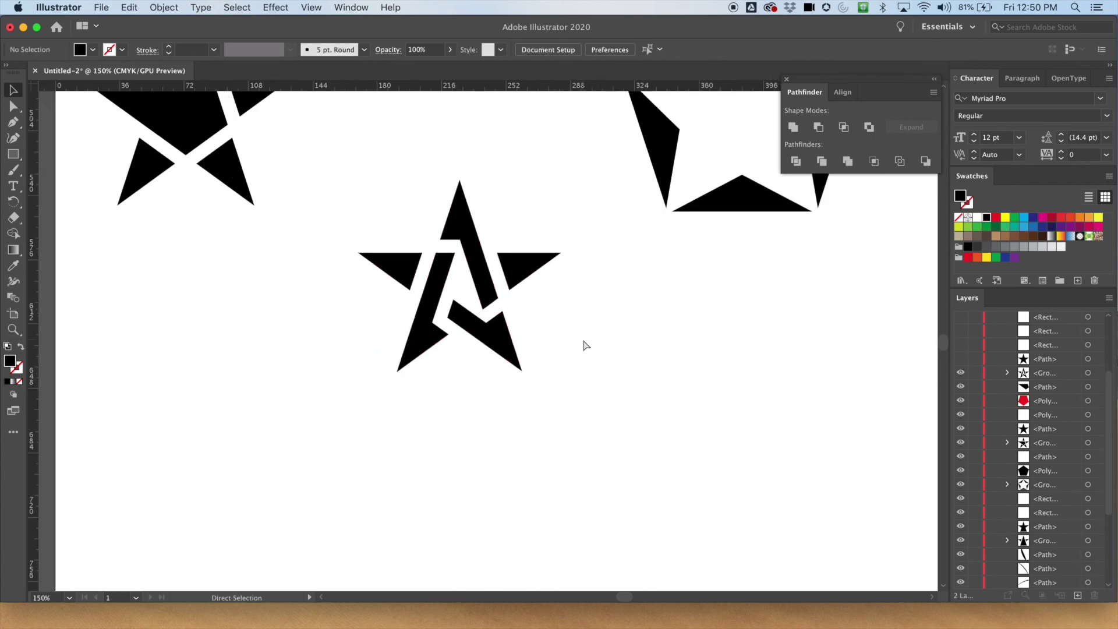
pyautogui.press('super+minus')
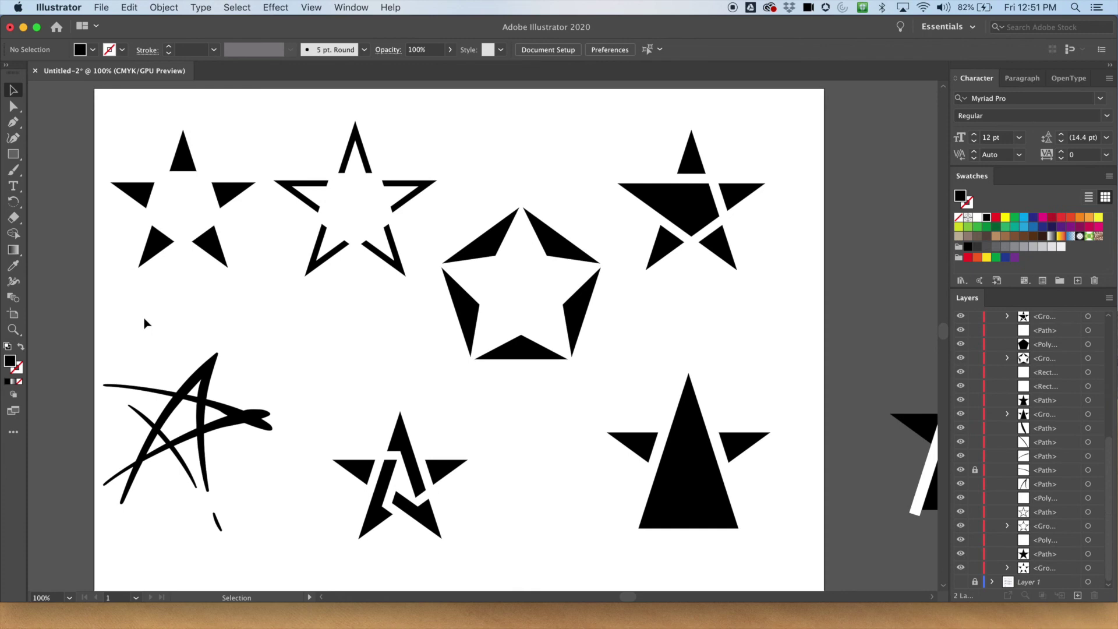